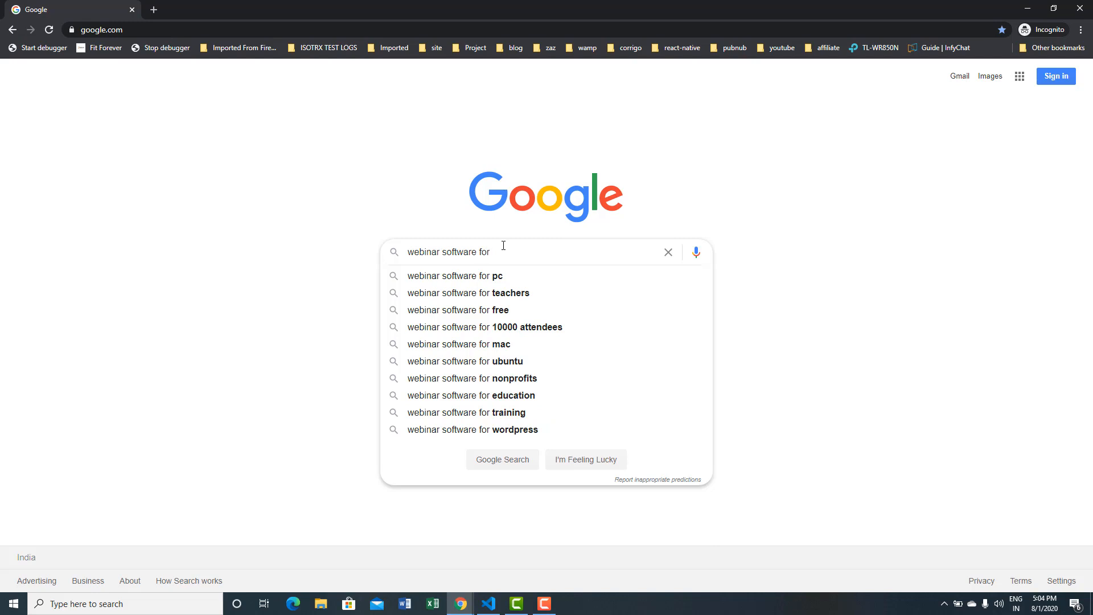
- Choose the suggestion "webinar software for teachers" in the Google search box and copy the phrase
{"action": "key", "text": "Down"}
{"action": "key", "text": "Down"}
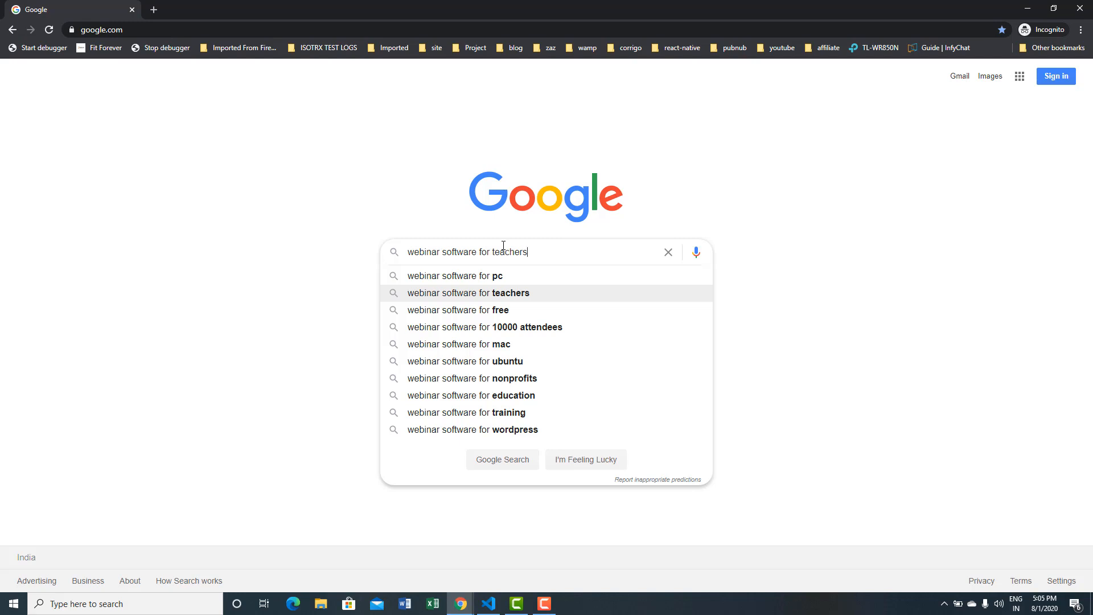
{"action": "triple_click", "coordinate": [504, 251]}
{"action": "key", "text": "ctrl+c"}
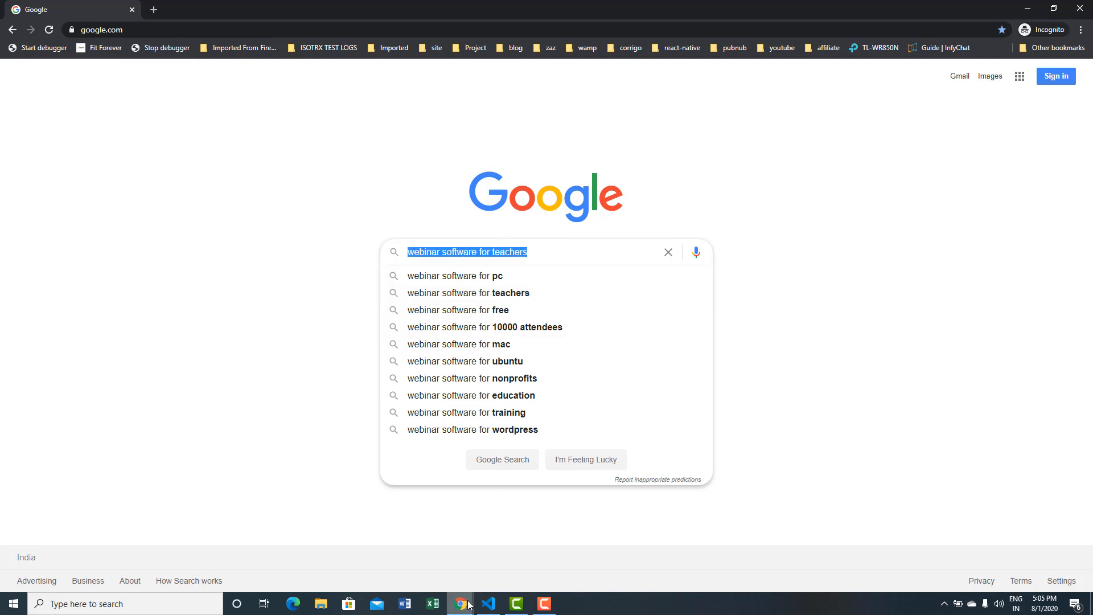
- Switch to the Keywords spreadsheet in Google Sheets, enter the heading "Keywords" in A1 and paste the copied phrase "webinar software for teachers" into A2
{"action": "mouse_move", "coordinate": [460, 603]}
{"action": "left_click", "coordinate": [398, 547]}
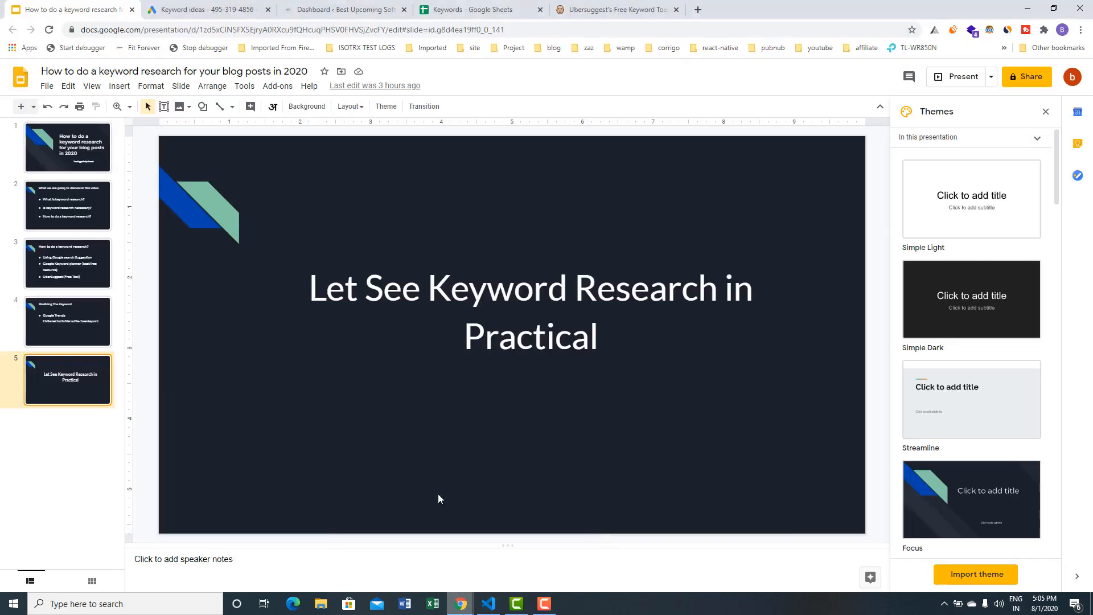
{"action": "left_click", "coordinate": [473, 9]}
{"action": "left_click", "coordinate": [53, 151]}
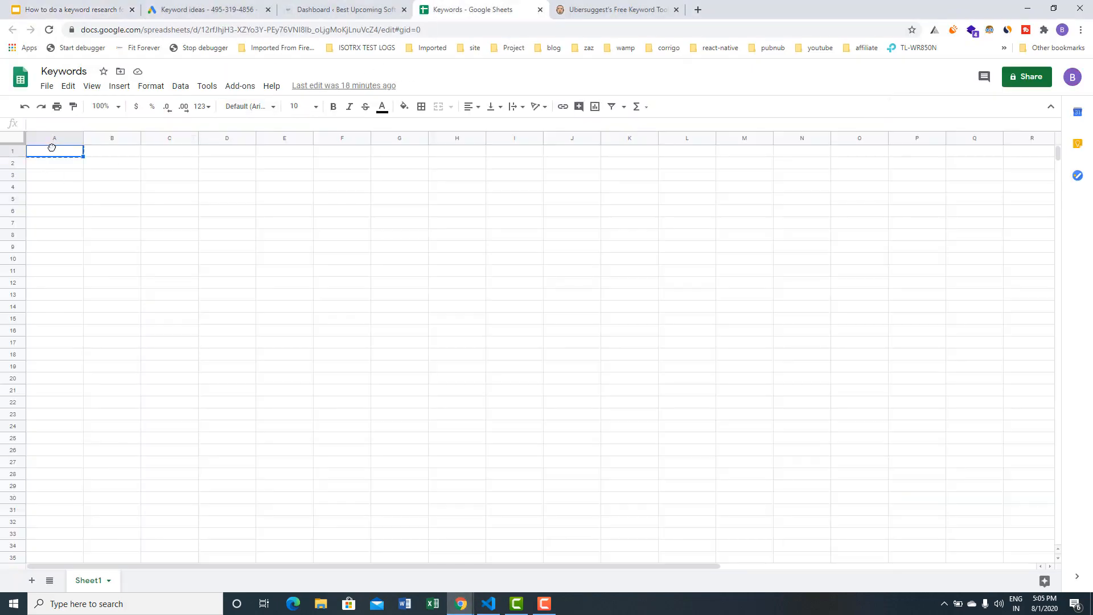
{"action": "double_click", "coordinate": [51, 155]}
{"action": "type", "text": "Keyworkd"}
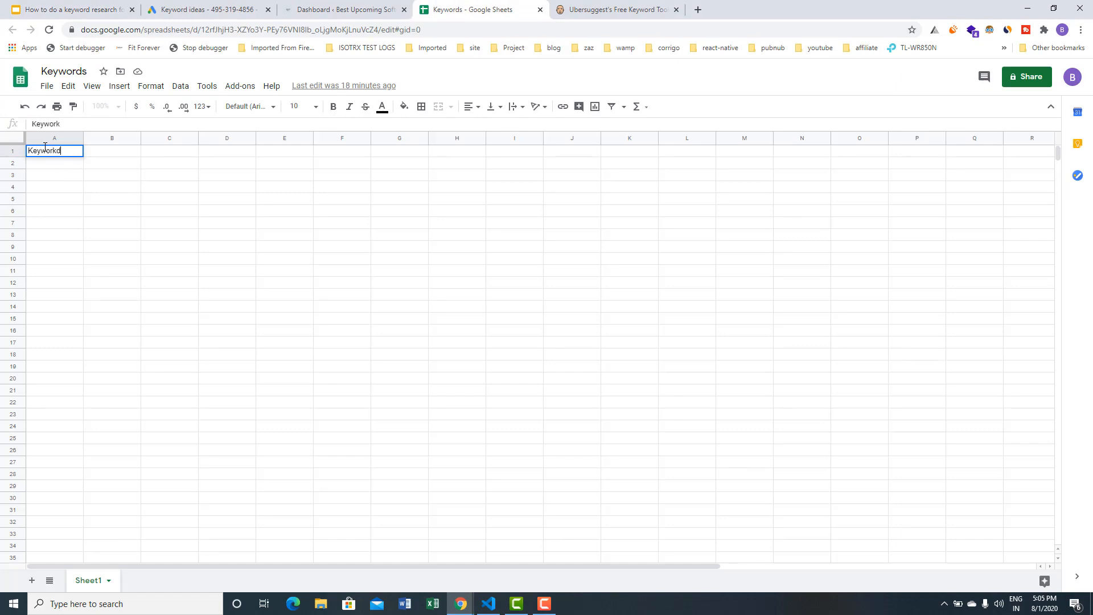
{"action": "key", "text": "BackSpace"}
{"action": "type", "text": "sds"}
{"action": "key", "text": "Return"}
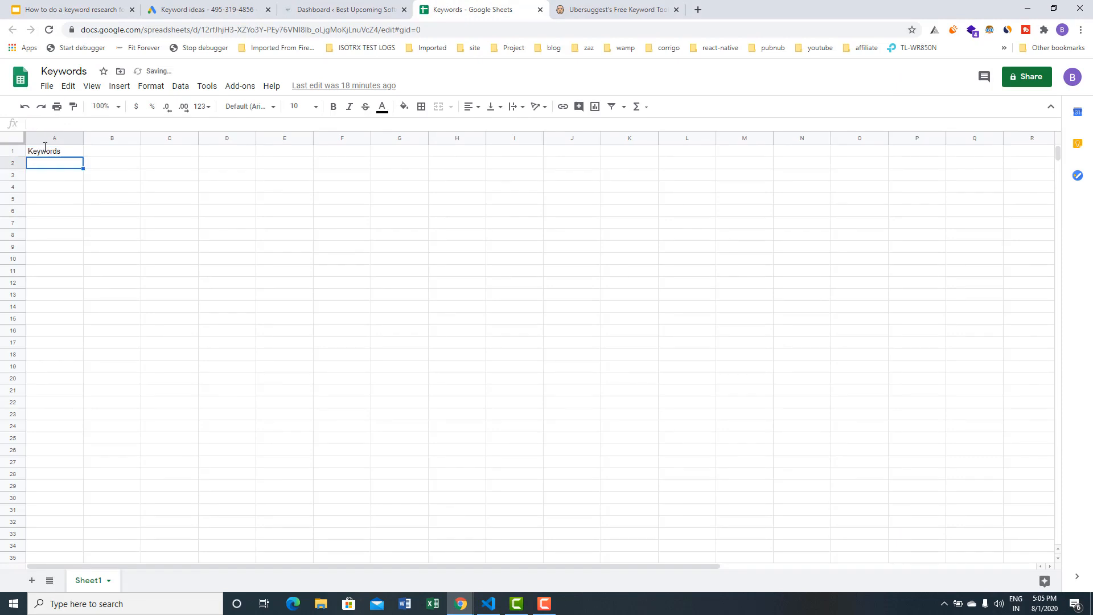
{"action": "key", "text": "ctrl+v"}
{"action": "key", "text": "Return"}
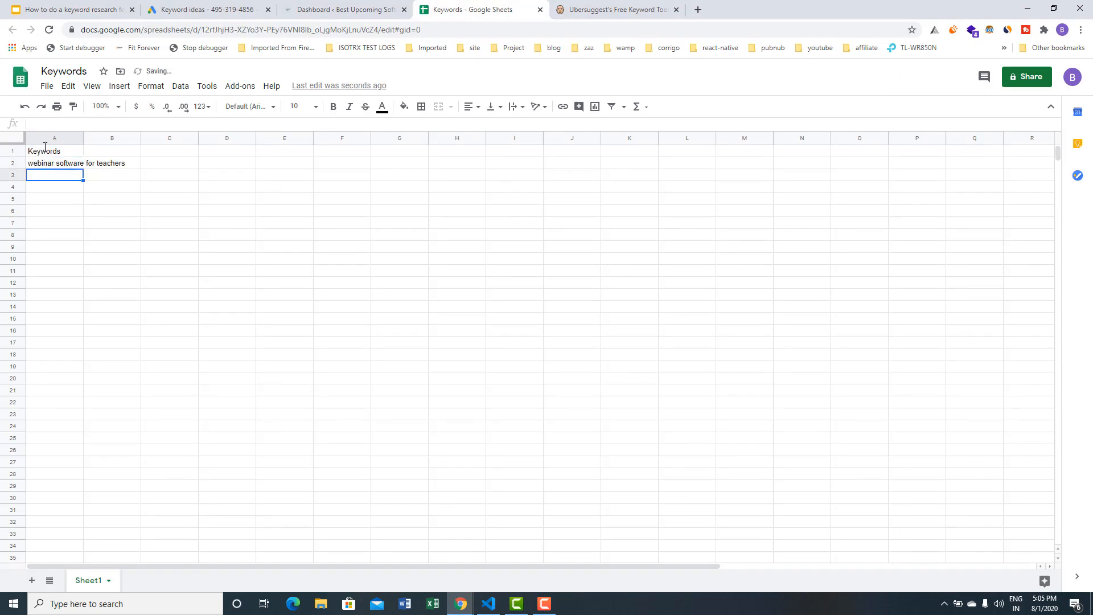
- Check the Google suggestions, then duplicate the A2 keyword into A3 of the sheet and change it to "webinar software for mac"
{"action": "key", "text": "alt+Tab"}
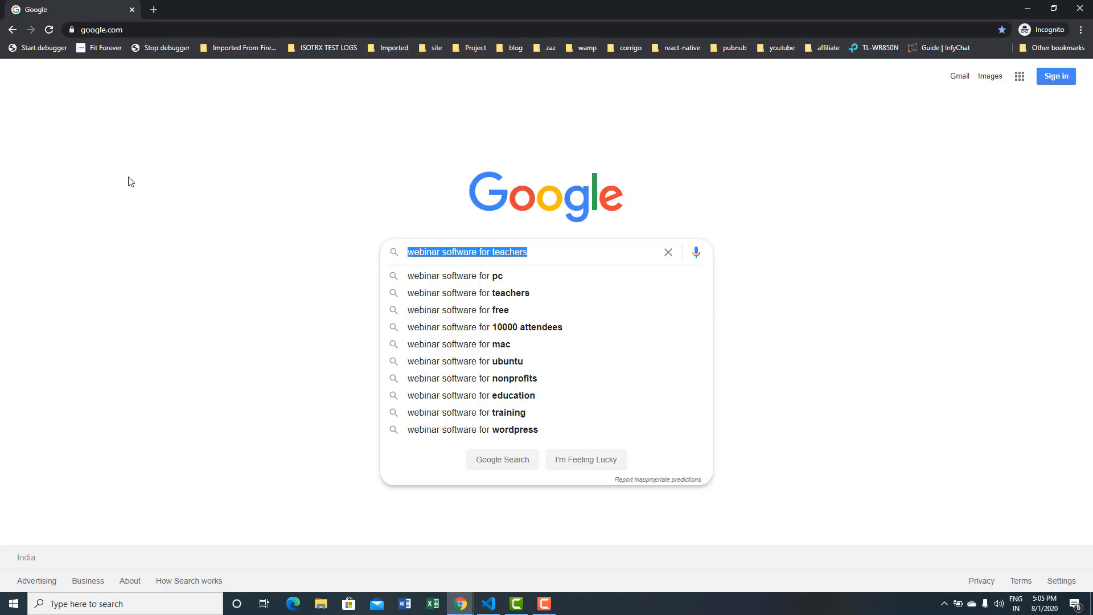
{"action": "left_click", "coordinate": [551, 252]}
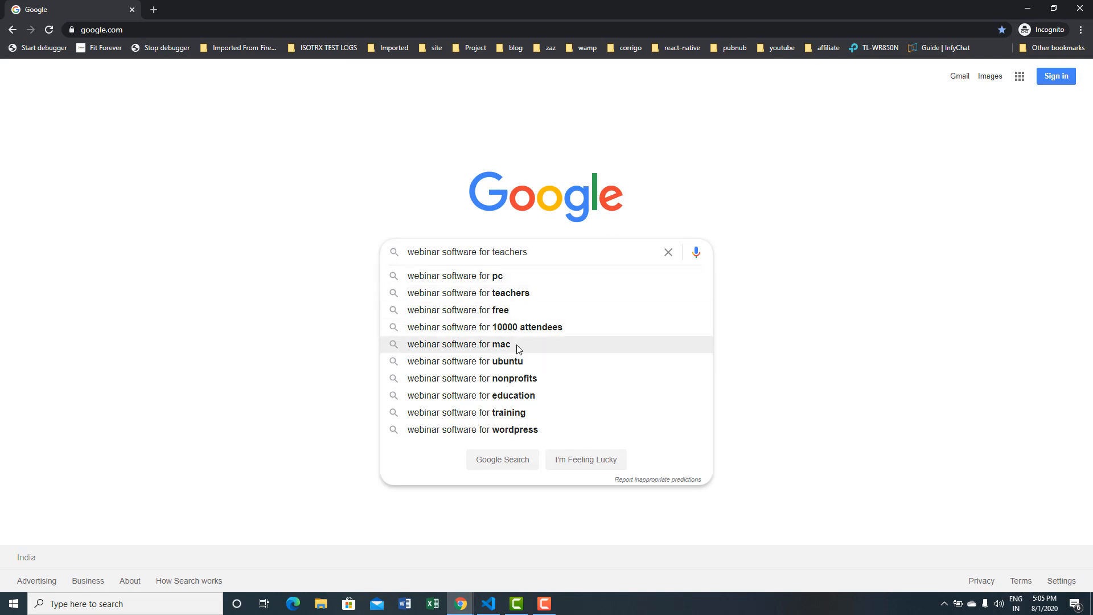
{"action": "key", "text": "alt+Tab"}
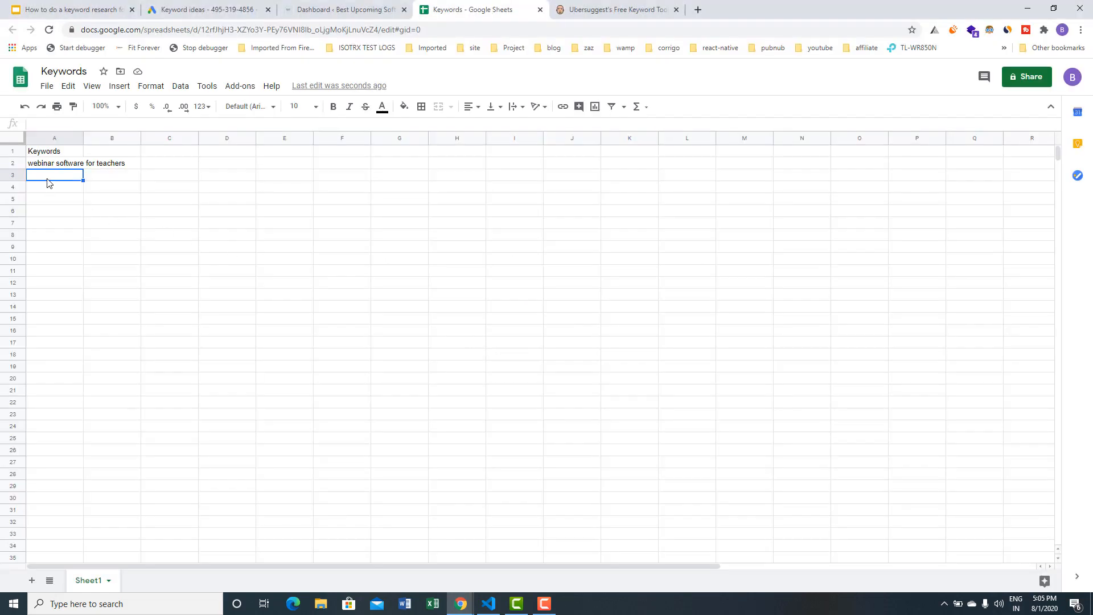
{"action": "left_click", "coordinate": [66, 164]}
{"action": "key", "text": "ctrl+c"}
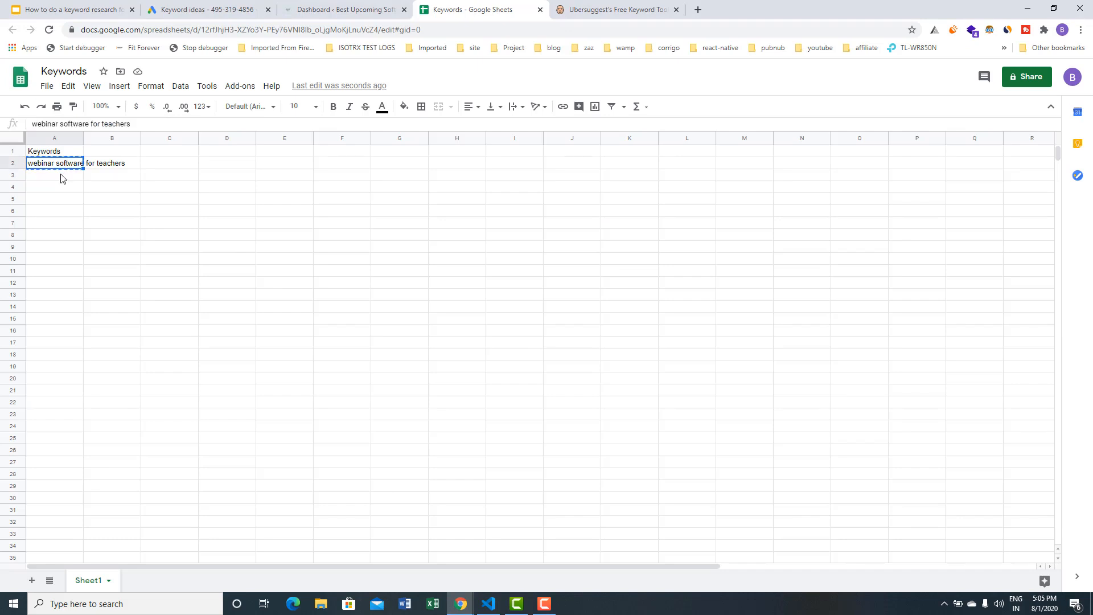
{"action": "left_click", "coordinate": [62, 178]}
{"action": "key", "text": "ctrl+v"}
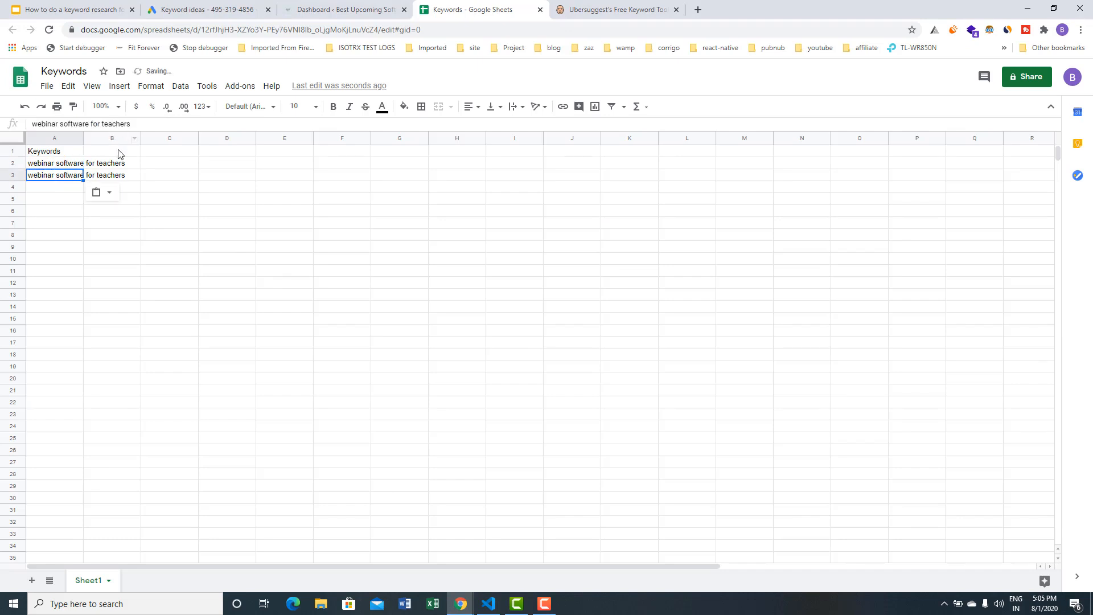
{"action": "double_click", "coordinate": [63, 176]}
{"action": "double_click", "coordinate": [113, 175]}
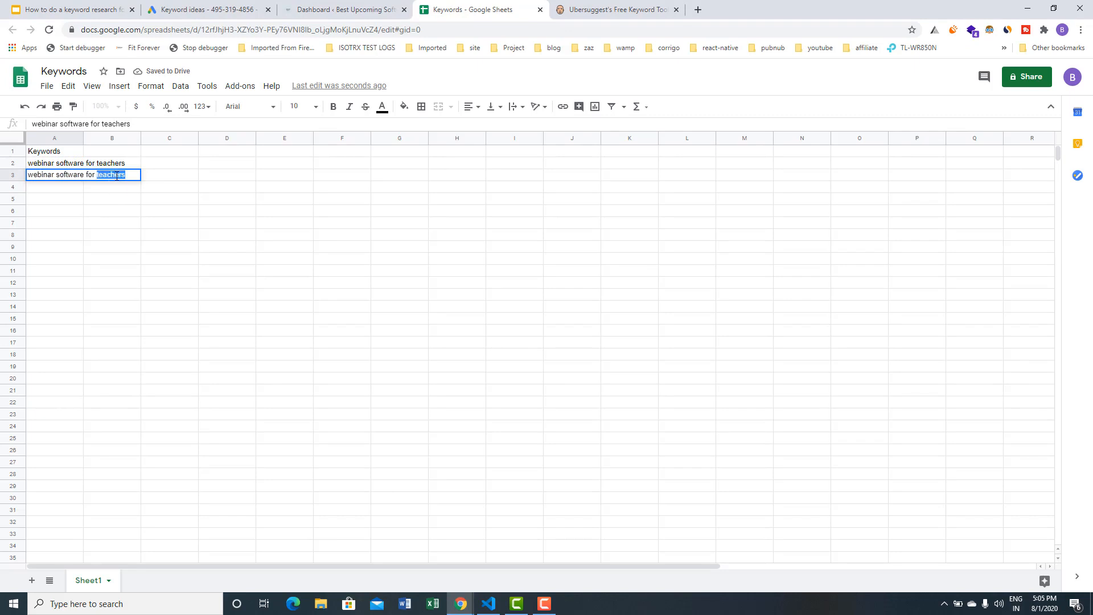
{"action": "type", "text": "mac"}
{"action": "key", "text": "Return"}
- After another look at the Google suggestions, copy the A3 keyword into A4 and reword it as "webinar software for training"
{"action": "key", "text": "alt+Tab"}
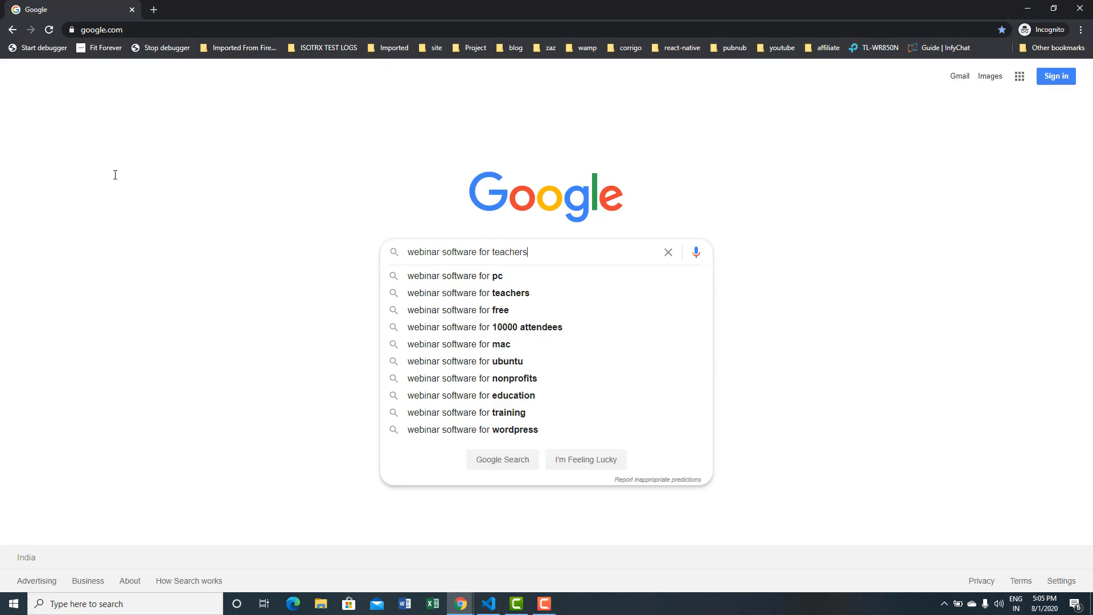
{"action": "key", "text": "alt+Tab"}
{"action": "left_click", "coordinate": [71, 173]}
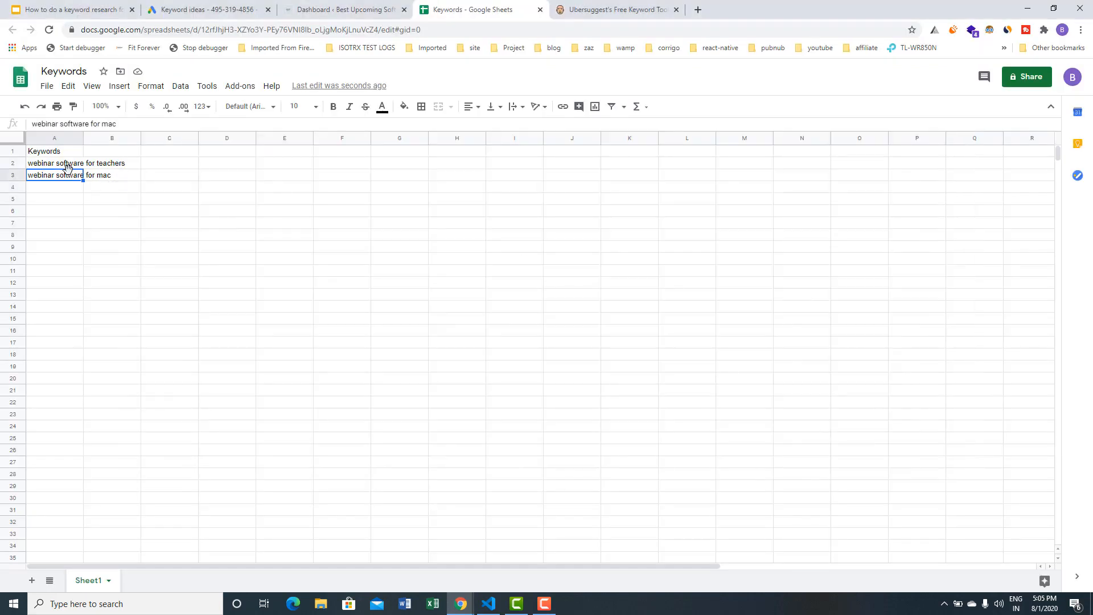
{"action": "key", "text": "ctrl+c"}
{"action": "left_click", "coordinate": [68, 189]}
{"action": "key", "text": "ctrl+v"}
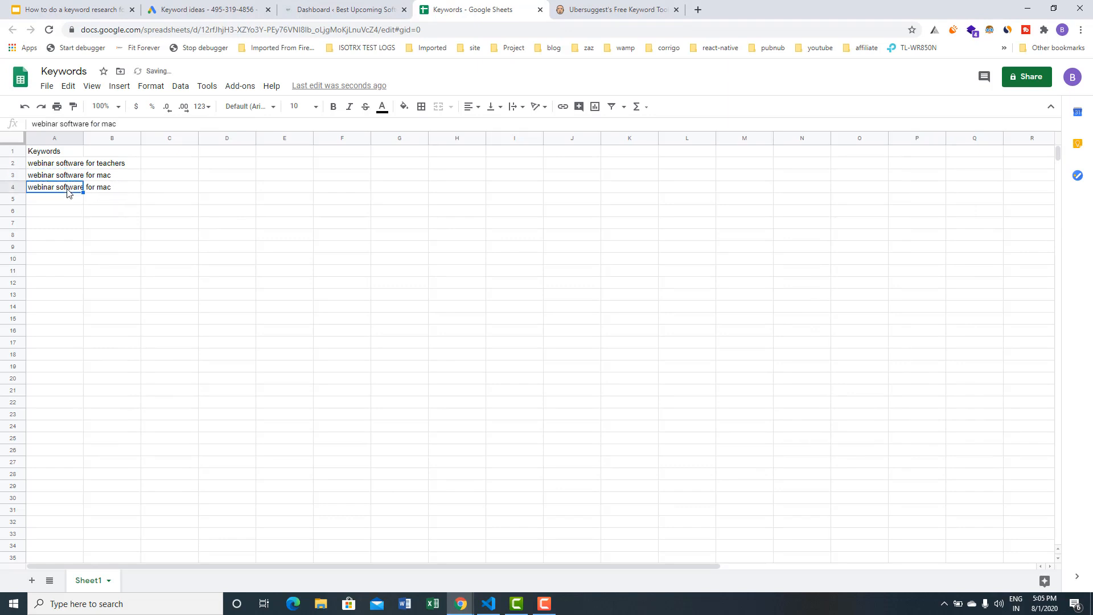
{"action": "double_click", "coordinate": [67, 189]}
{"action": "key", "text": "BackSpace"}
{"action": "key", "text": "BackSpace"}
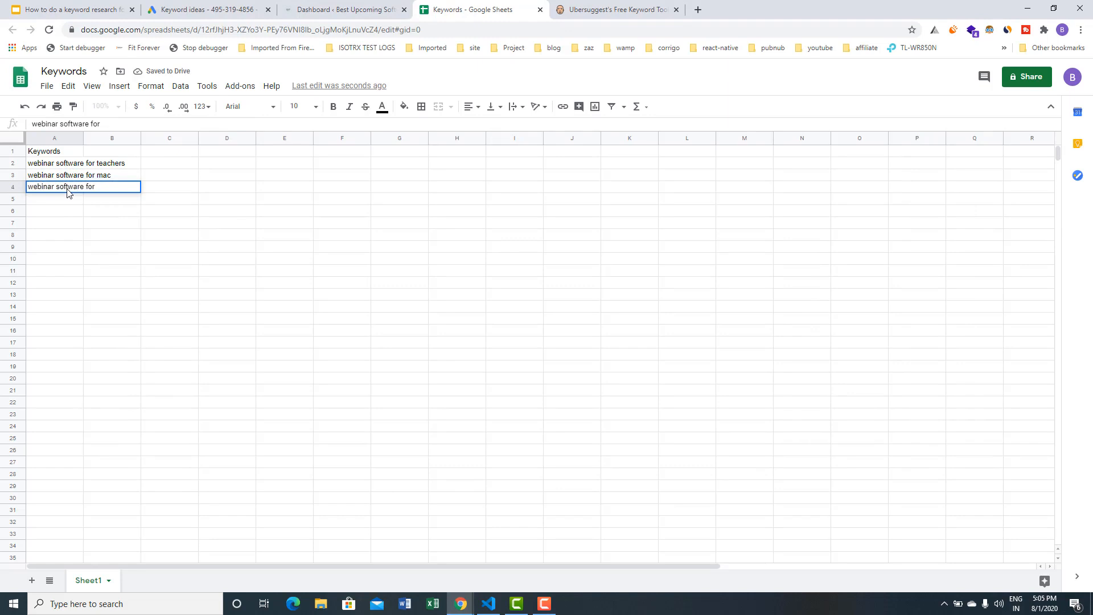
{"action": "type", "text": "training"}
{"action": "key", "text": "Return"}
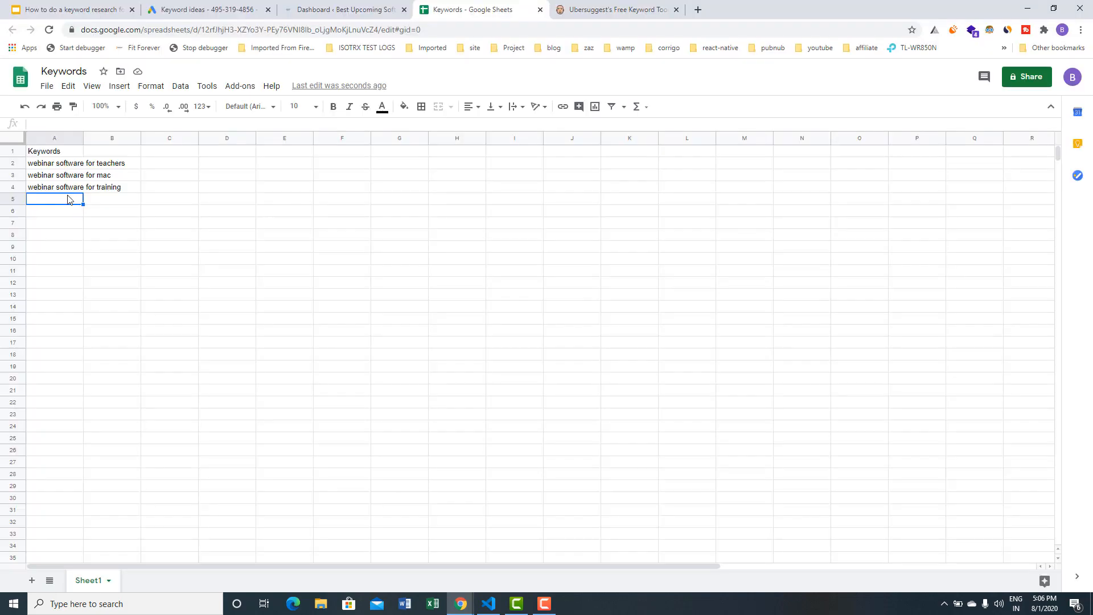
- Copy the A4 keyword into A5 and replace its last word so it reads "webinar software for education"
{"action": "left_click", "coordinate": [69, 178]}
{"action": "left_click", "coordinate": [70, 189]}
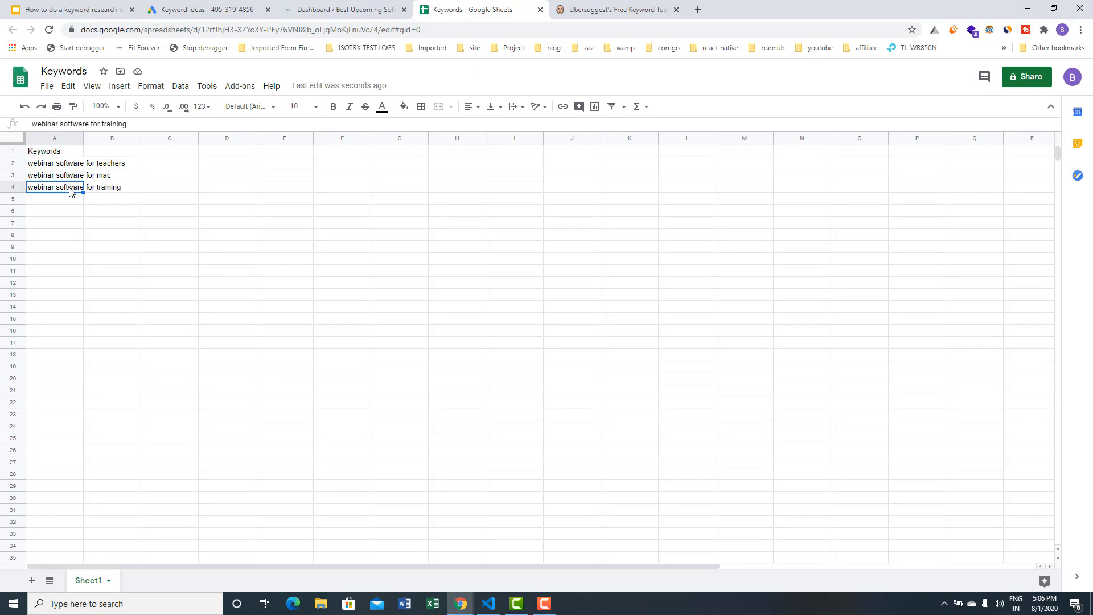
{"action": "key", "text": "ctrl+c"}
{"action": "left_click", "coordinate": [59, 199]}
{"action": "key", "text": "ctrl+v"}
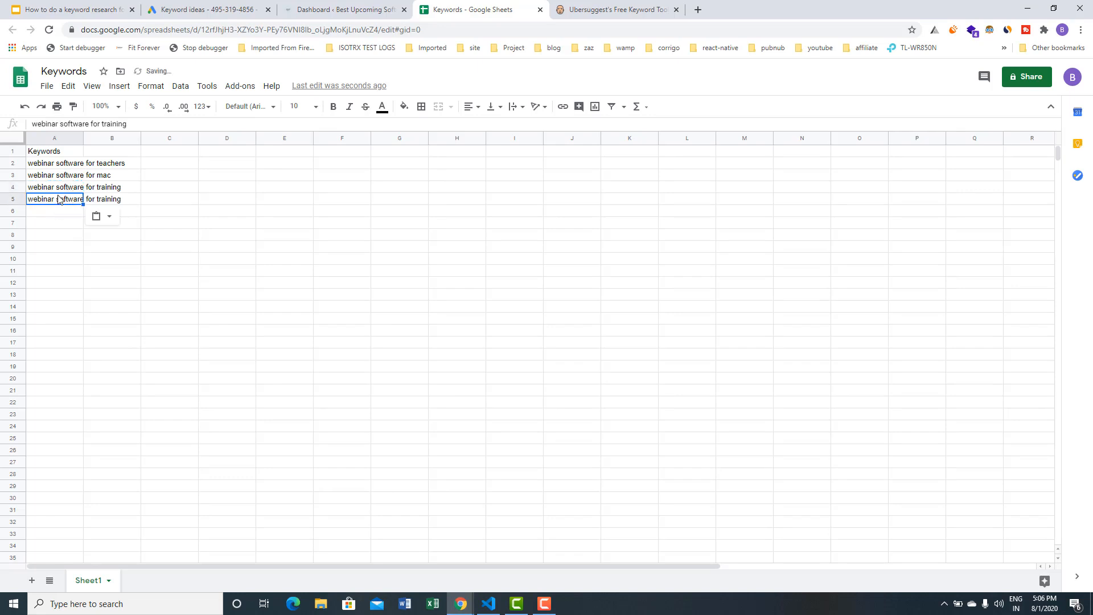
{"action": "double_click", "coordinate": [59, 201]}
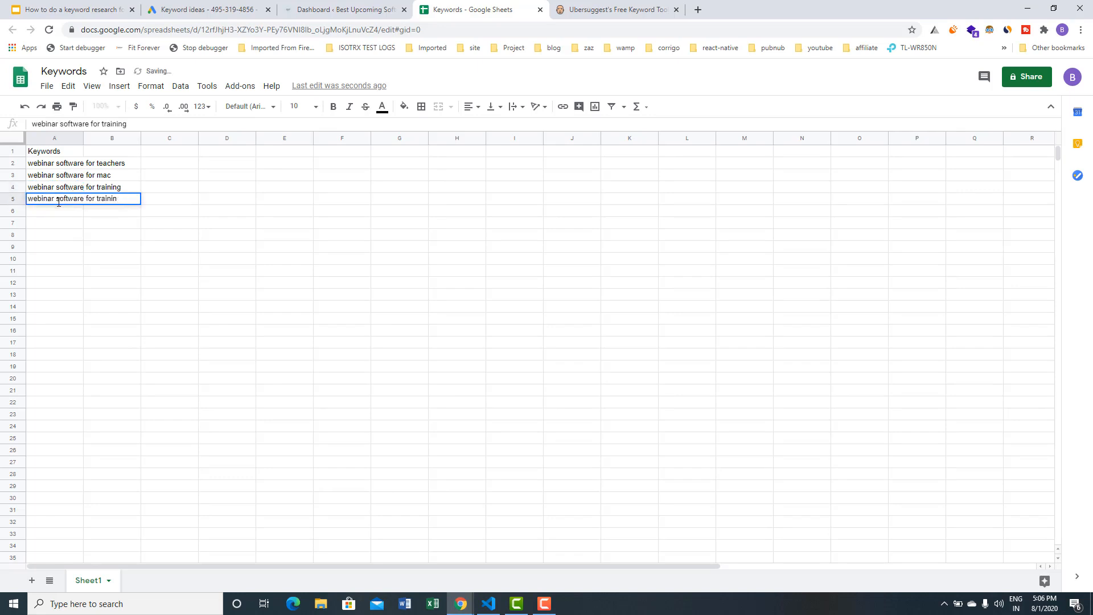
{"action": "key", "text": "BackSpace"}
{"action": "key", "text": "BackSpace"}
{"action": "key", "text": "BackSpace"}
{"action": "key", "text": "BackSpace"}
{"action": "key", "text": "BackSpace"}
{"action": "key", "text": "BackSpace"}
{"action": "key", "text": "BackSpace"}
{"action": "type", "text": "education"}
{"action": "key", "text": "Return"}
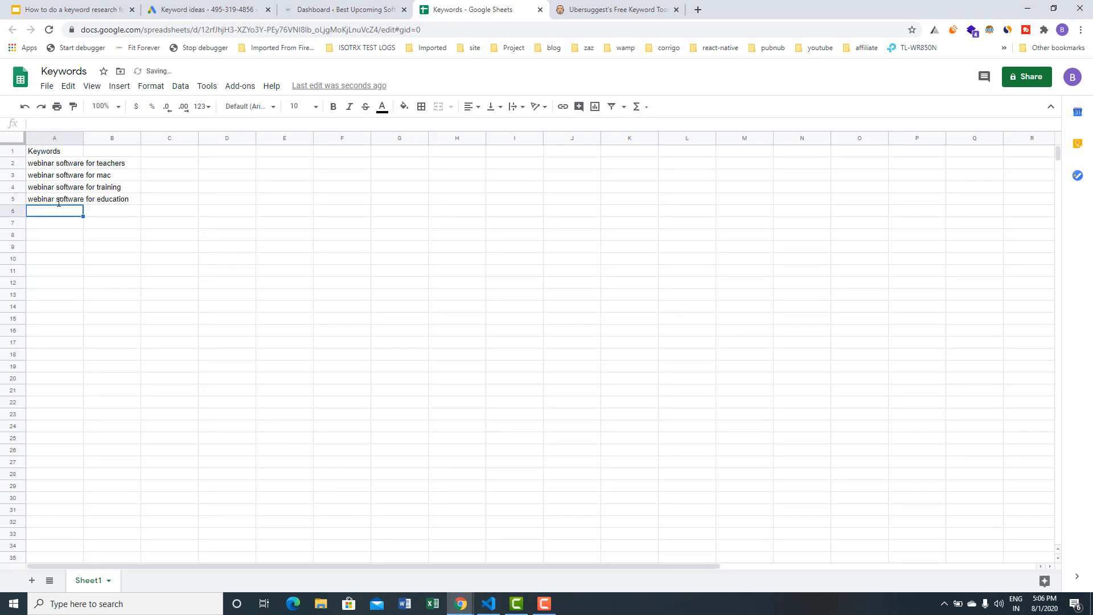
- Switch back to Google and change the query to "*webinar software" to get suggestions with words before the phrase
{"action": "key", "text": "alt+Tab"}
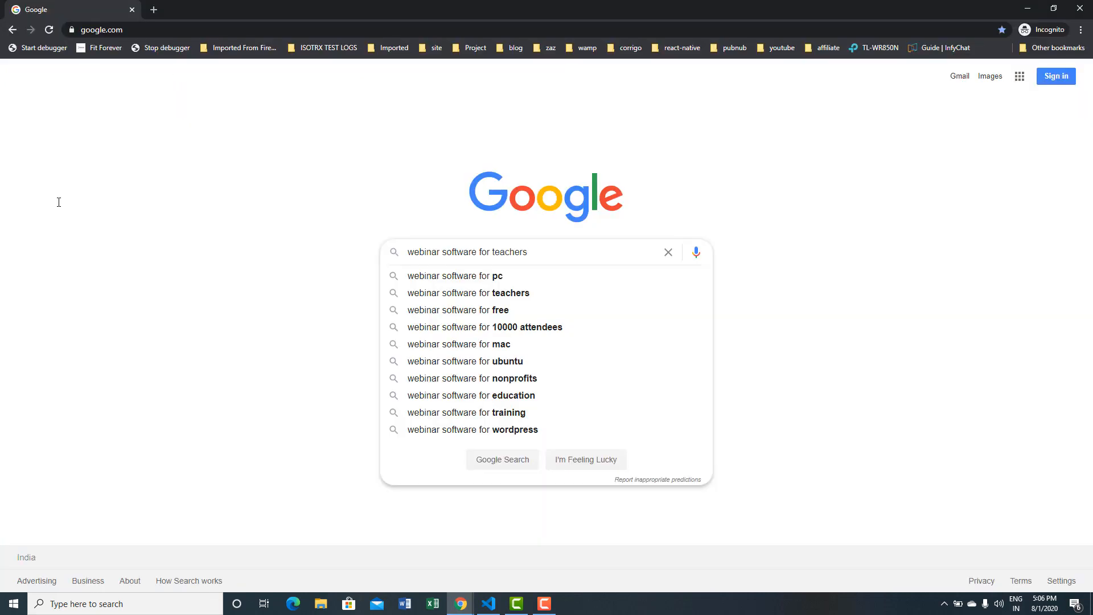
{"action": "key", "text": "BackSpace"}
{"action": "key", "text": "BackSpace"}
{"action": "key", "text": "BackSpace"}
{"action": "key", "text": "BackSpace"}
{"action": "key", "text": "BackSpace"}
{"action": "key", "text": "BackSpace"}
{"action": "key", "text": "BackSpace"}
{"action": "key", "text": "BackSpace"}
{"action": "key", "text": "BackSpace"}
{"action": "key", "text": "BackSpace"}
{"action": "key", "text": "BackSpace"}
{"action": "key", "text": "BackSpace"}
{"action": "key", "text": "BackSpace"}
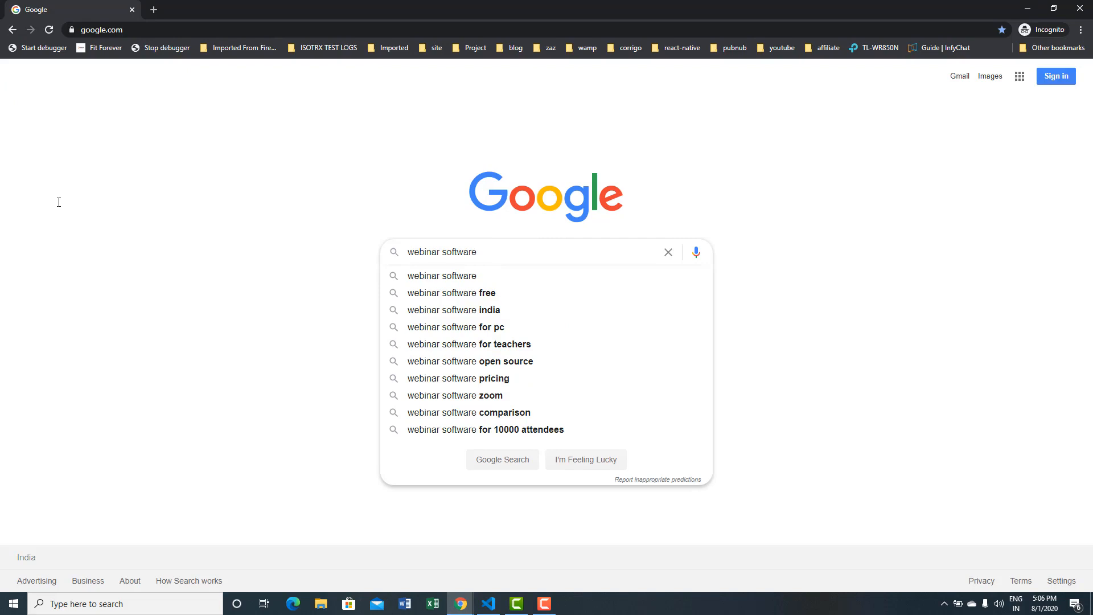
{"action": "type", "text": "*"}
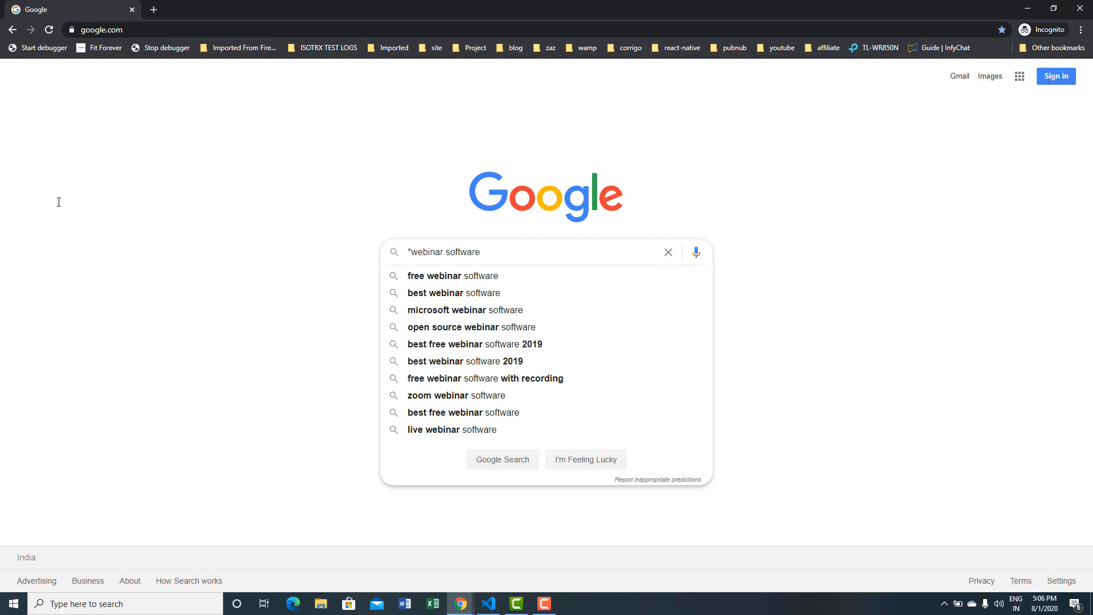
- Return to the Keywords sheet and enter "best free webinar software" in A6
{"action": "key", "text": "alt+Tab"}
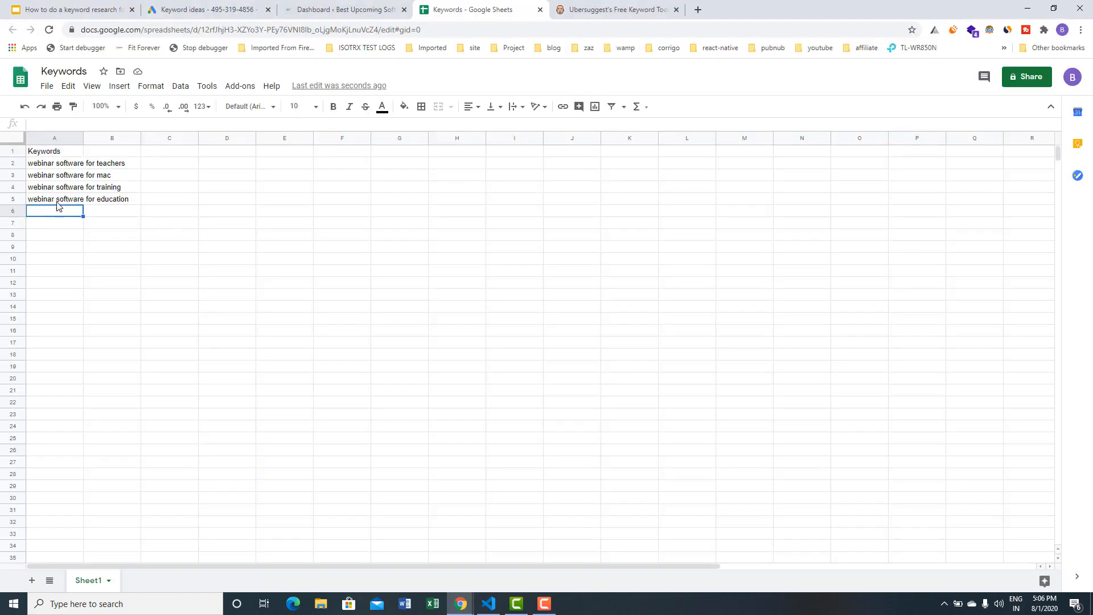
{"action": "type", "text": "best free w"}
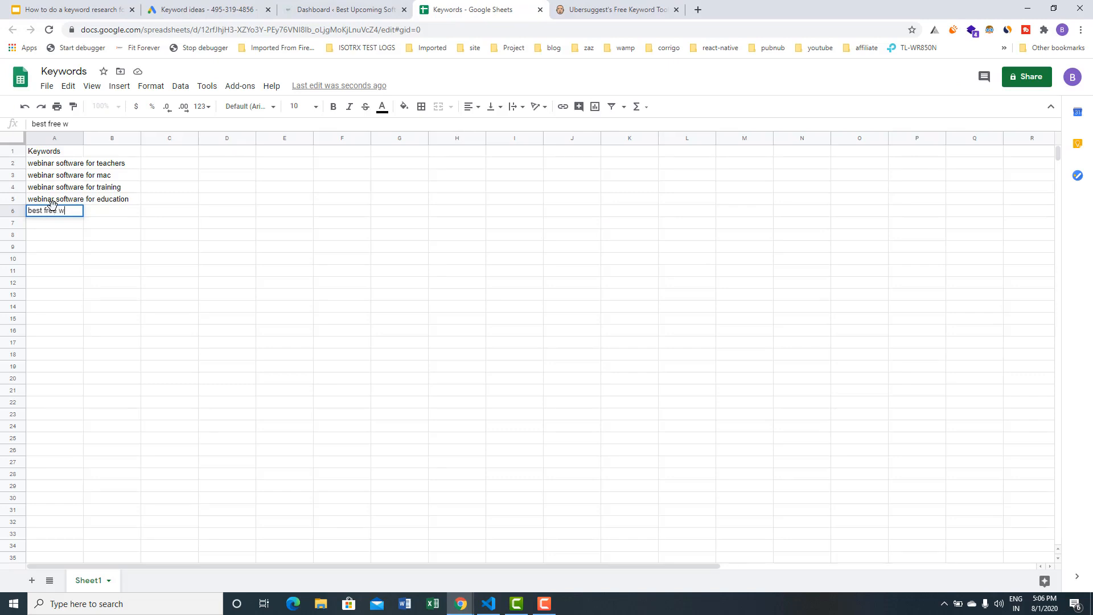
{"action": "type", "text": "ebinar"}
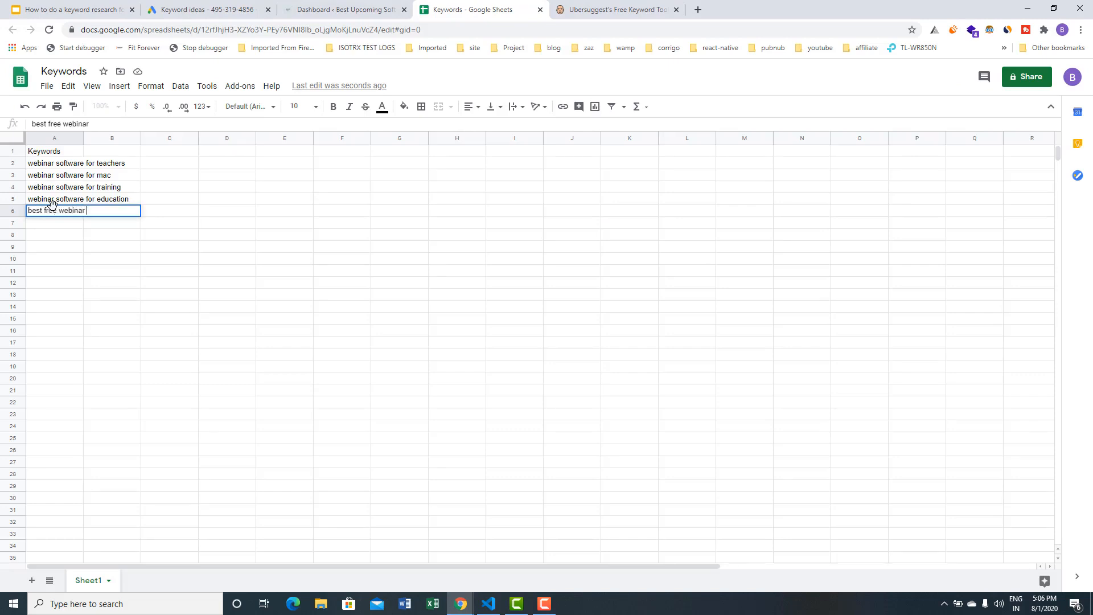
{"action": "type", "text": " software"}
{"action": "key", "text": "Return"}
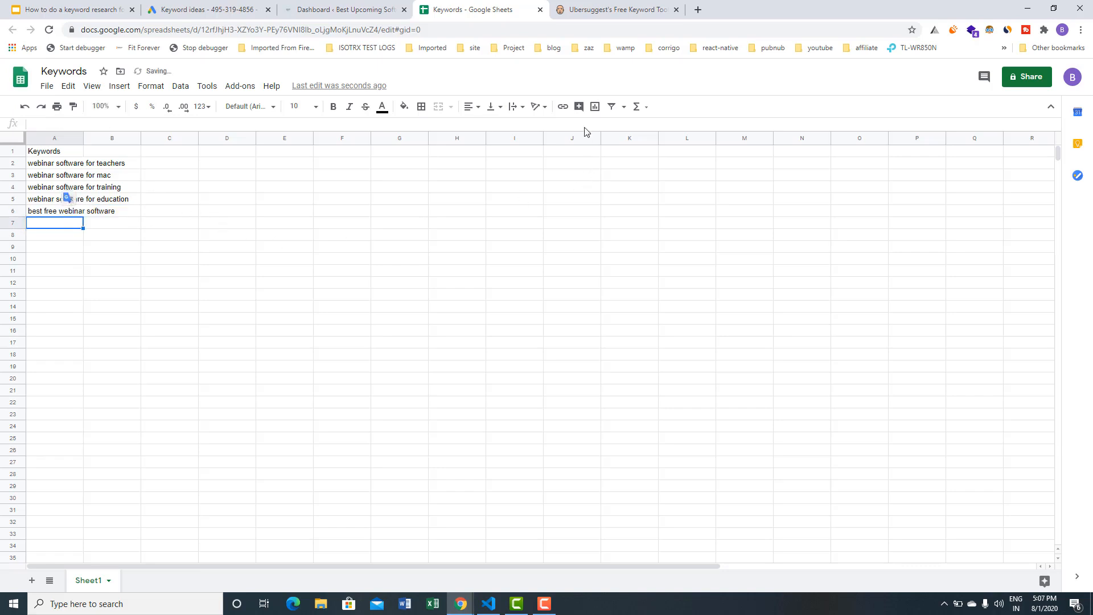
- Go back to Google and replace the asterisk in the query so it reads "best webinar software"
{"action": "key", "text": "alt+Tab"}
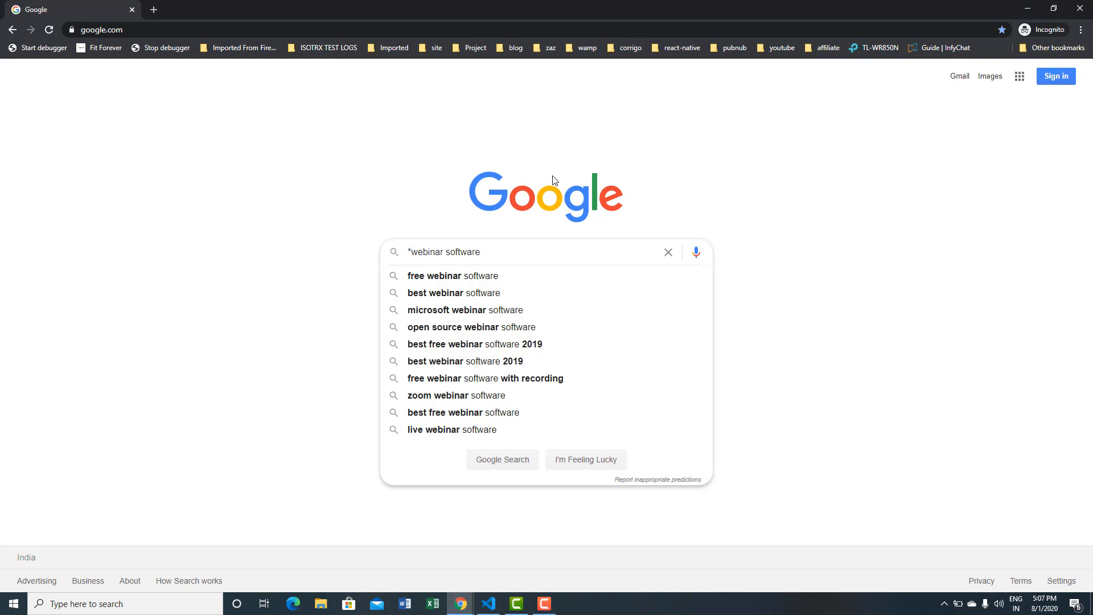
{"action": "key", "text": "BackSpace"}
{"action": "type", "text": "bet"}
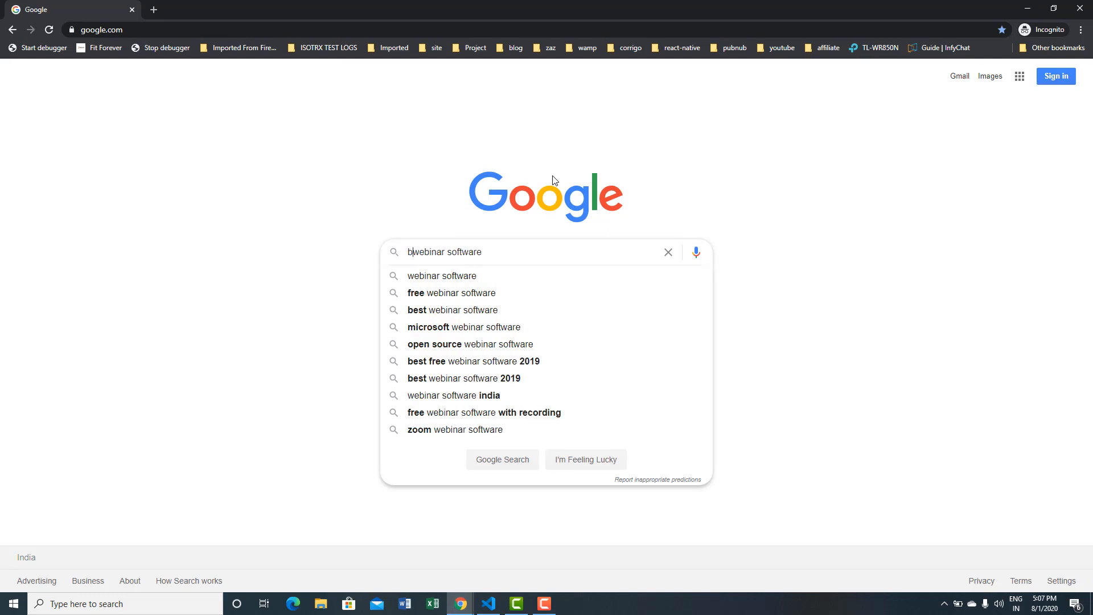
{"action": "key", "text": "BackSpace"}
{"action": "key", "text": "BackSpace"}
{"action": "type", "text": "st"}
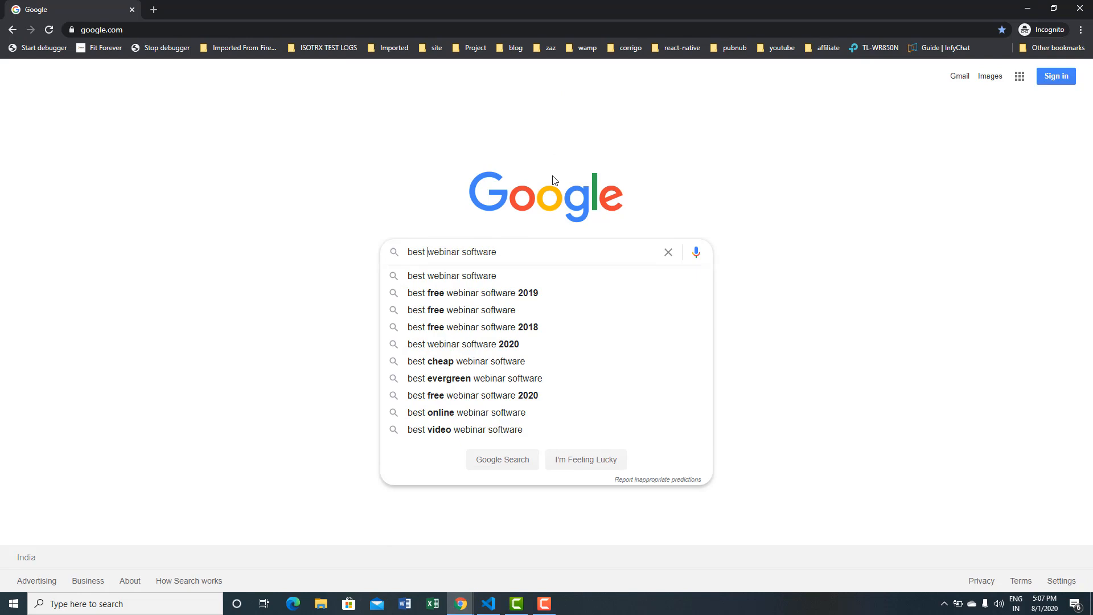
- Choose the suggestion "best webinar software 2020" and copy the whole phrase from the search box
{"action": "key", "text": "Down"}
{"action": "key", "text": "Down"}
{"action": "key", "text": "Down"}
{"action": "key", "text": "Down"}
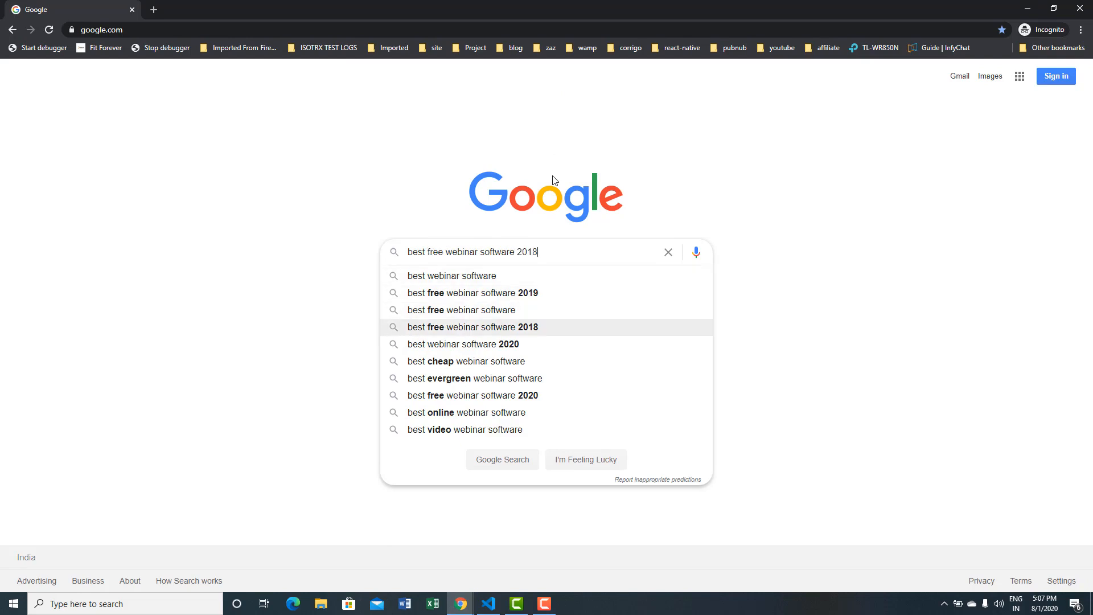
{"action": "key", "text": "Down"}
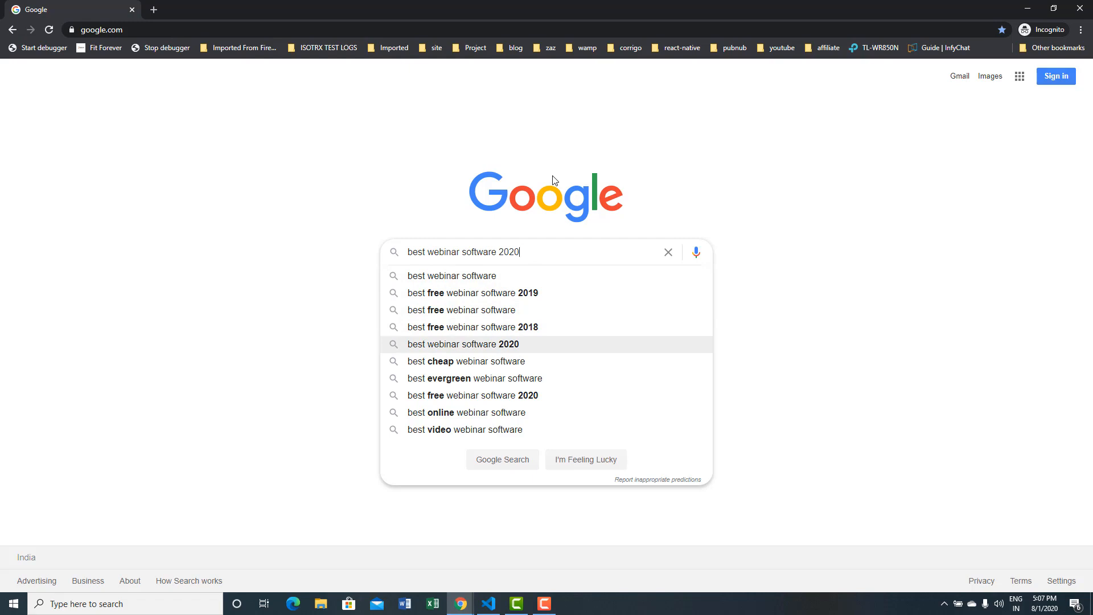
{"action": "key", "text": "ctrl+a"}
{"action": "key", "text": "ctrl+c"}
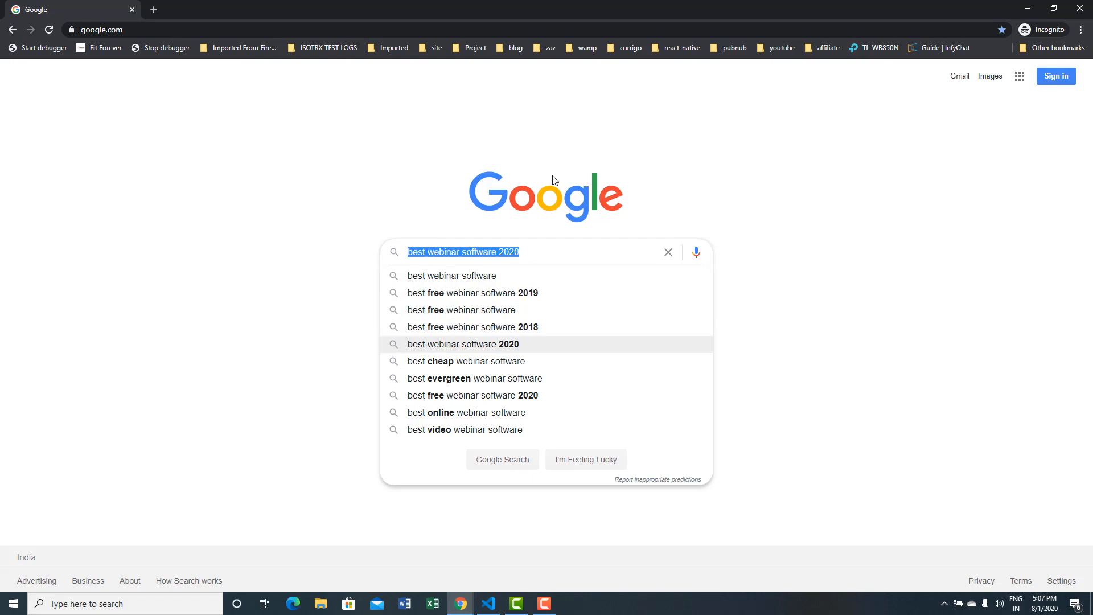
- Switch to the Keywords sheet and paste "best webinar software 2020" into A7
{"action": "key", "text": "alt+Tab"}
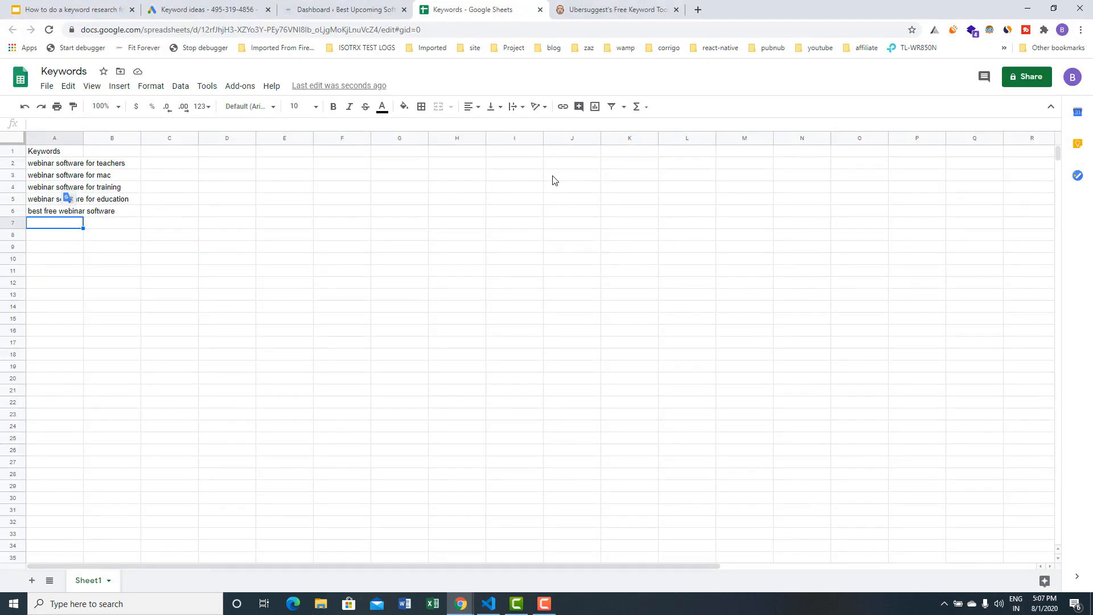
{"action": "key", "text": "ctrl+v"}
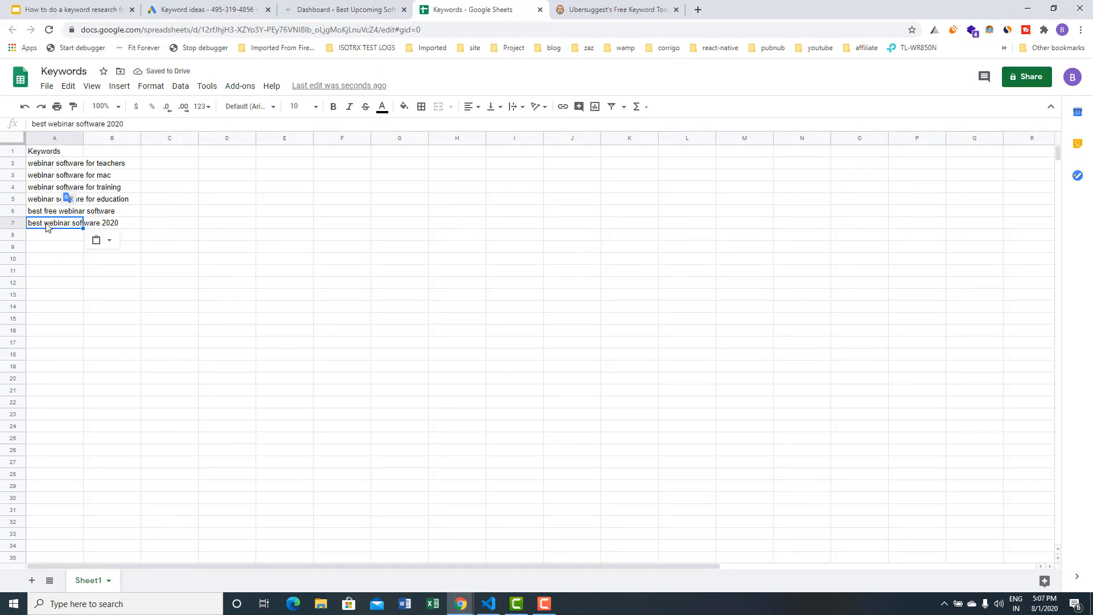
- Return to Google and run the search for "best webinar software 2020"
{"action": "key", "text": "alt+Tab"}
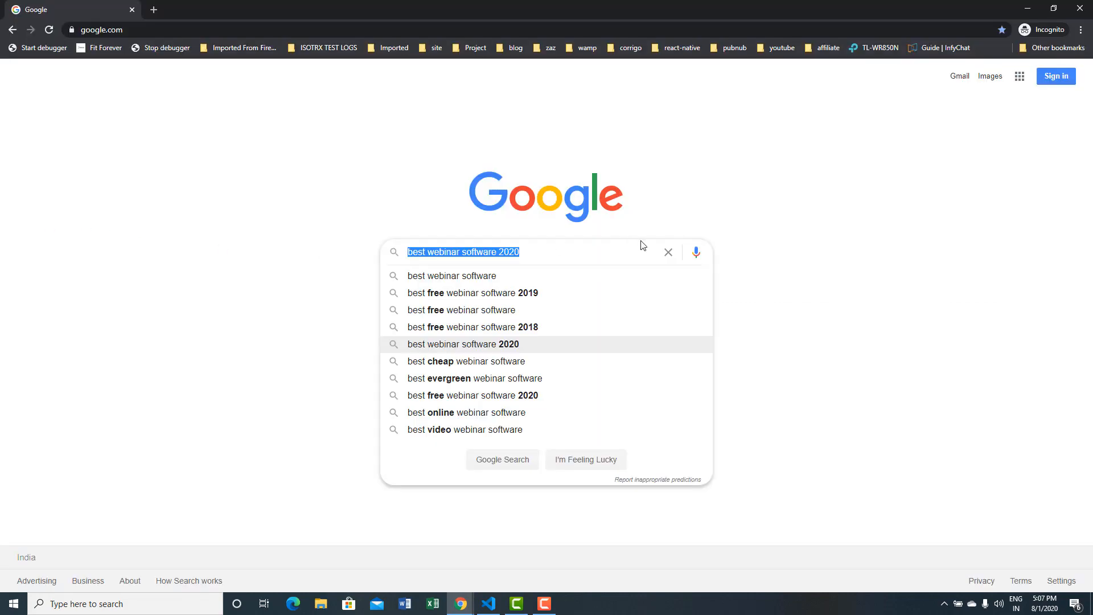
{"action": "left_click", "coordinate": [553, 256]}
{"action": "key", "text": "Return"}
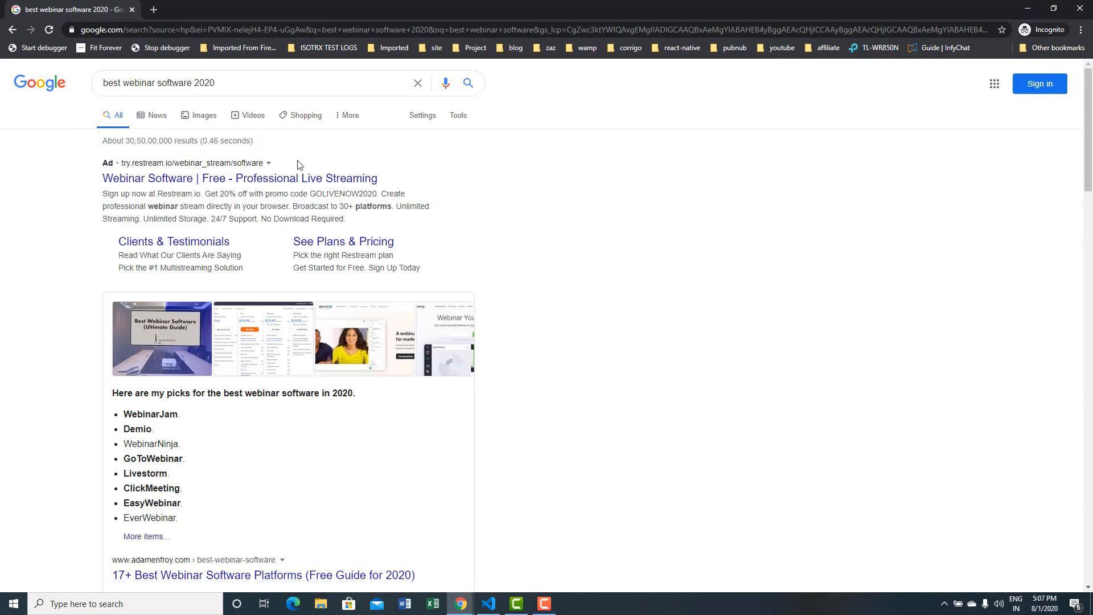
- Look through the result titles and the related searches at the end of the results page
{"action": "scroll", "coordinate": [301, 165], "scroll_direction": "down", "scroll_amount": 14}
{"action": "scroll", "coordinate": [373, 196], "scroll_direction": "up", "scroll_amount": 9}
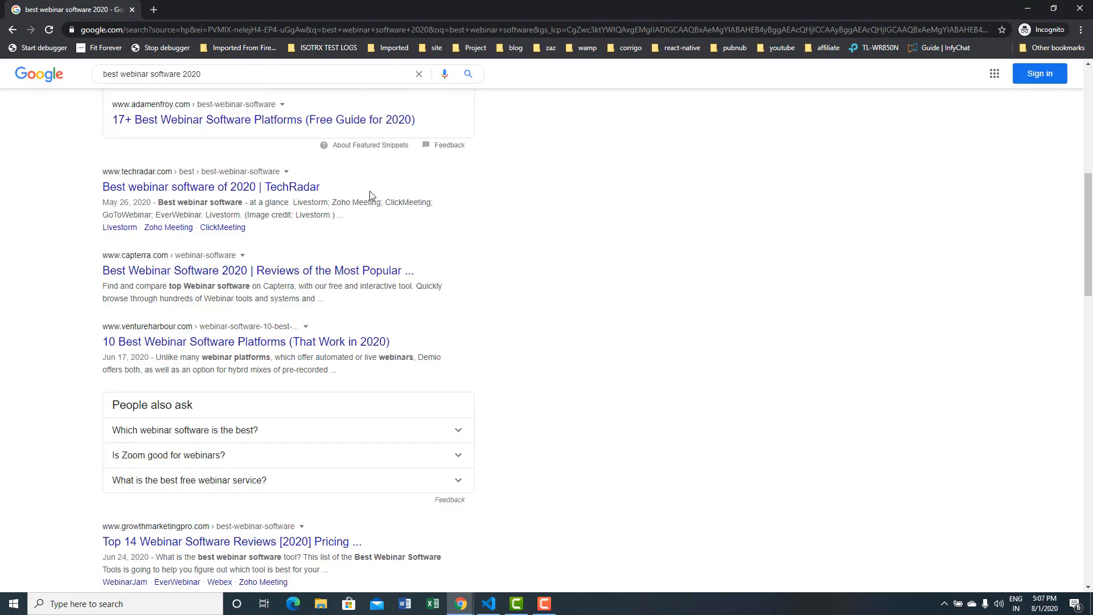
{"action": "left_click_drag", "start_coordinate": [450, 347], "coordinate": [87, 358]}
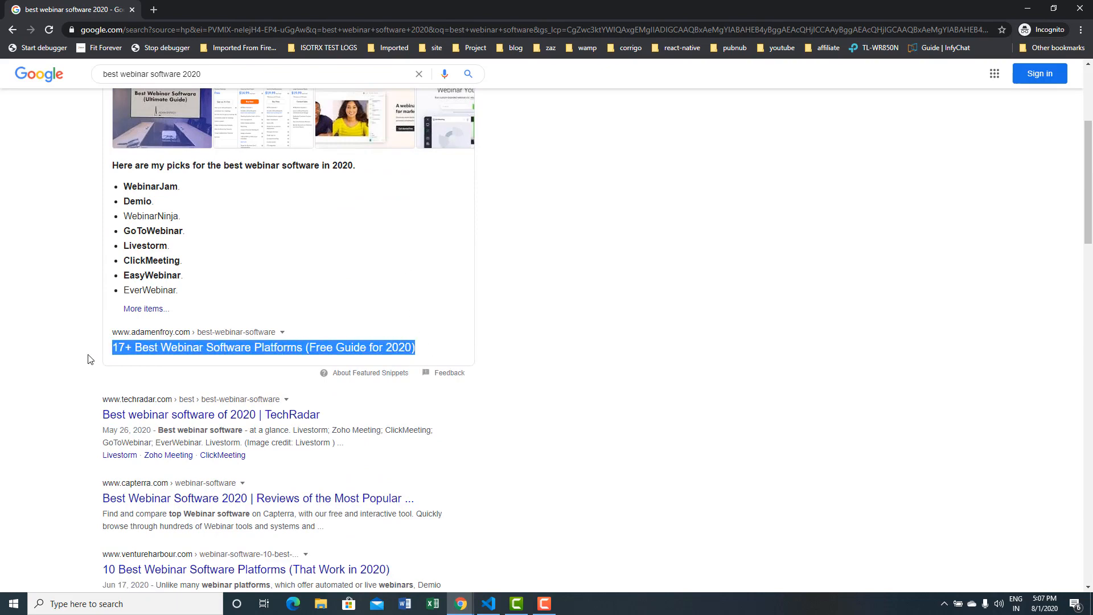
{"action": "scroll", "coordinate": [88, 358], "scroll_direction": "down", "scroll_amount": 18}
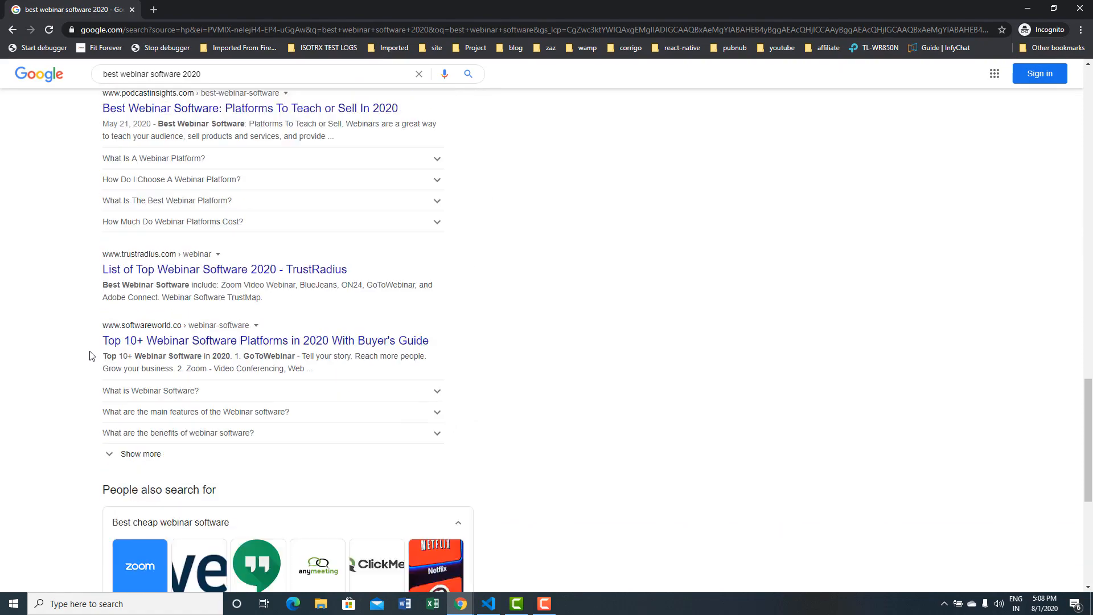
{"action": "scroll", "coordinate": [90, 356], "scroll_direction": "down", "scroll_amount": 6}
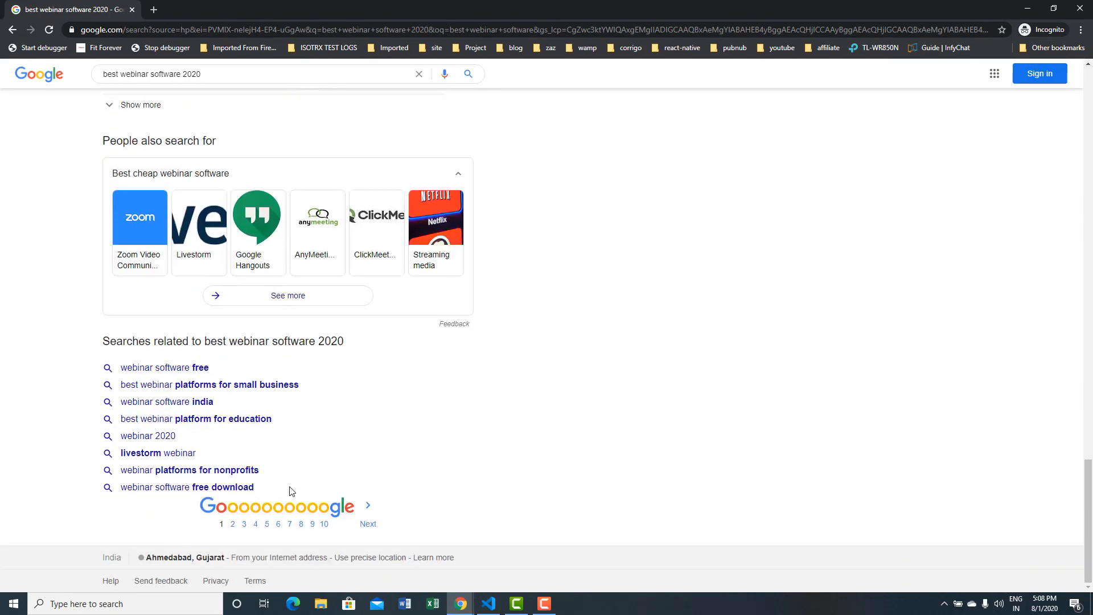
{"action": "left_click_drag", "start_coordinate": [94, 340], "coordinate": [357, 340]}
{"action": "left_click", "coordinate": [95, 342]}
{"action": "left_click_drag", "start_coordinate": [95, 342], "coordinate": [335, 340]}
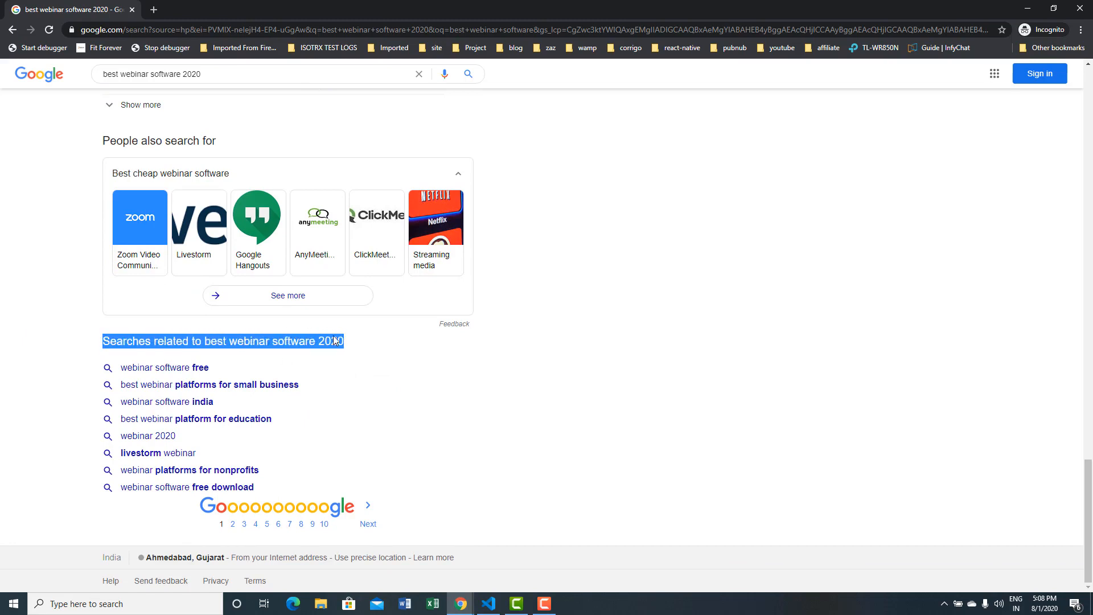
{"action": "left_click_drag", "start_coordinate": [289, 487], "coordinate": [105, 360]}
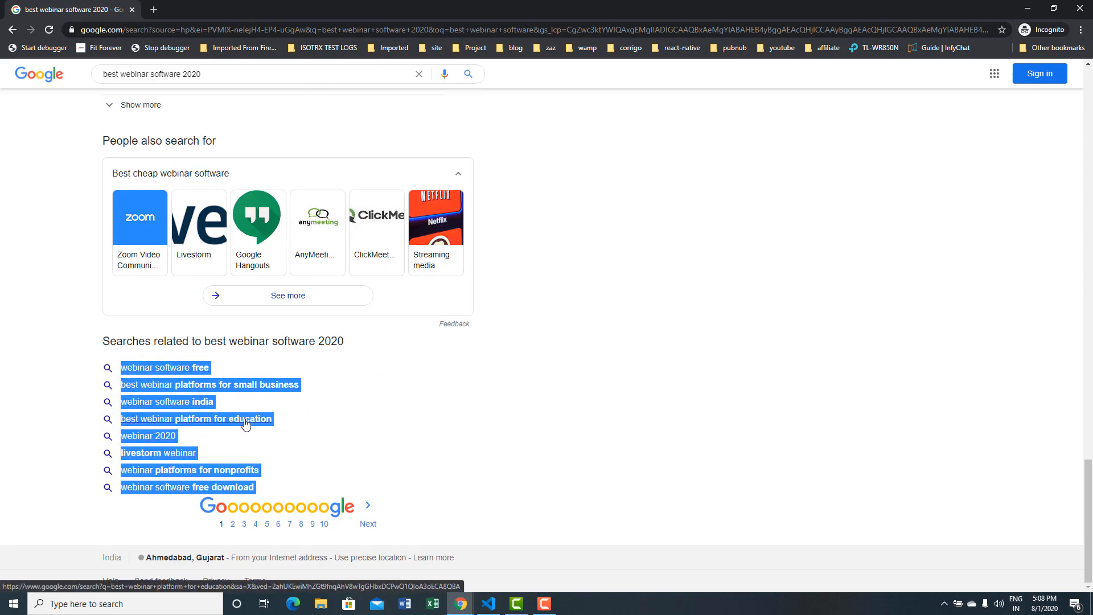
{"action": "left_click", "coordinate": [48, 422]}
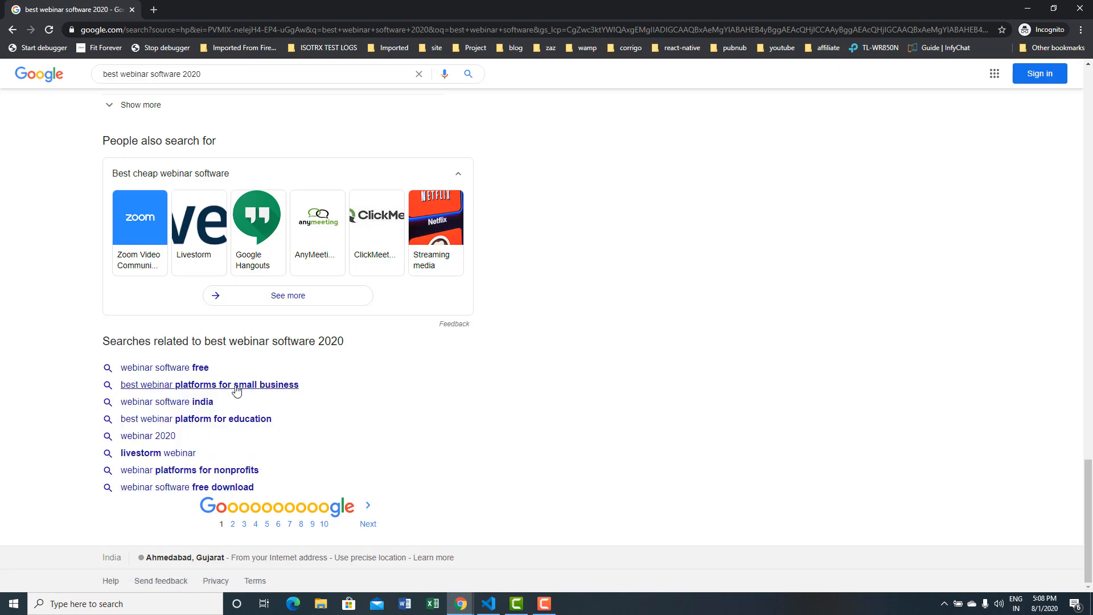
- Copy the related search "best webinar platforms for small business" into A8 of the Keywords sheet
{"action": "left_click_drag", "start_coordinate": [326, 383], "coordinate": [304, 381]}
{"action": "key", "text": "ctrl+c"}
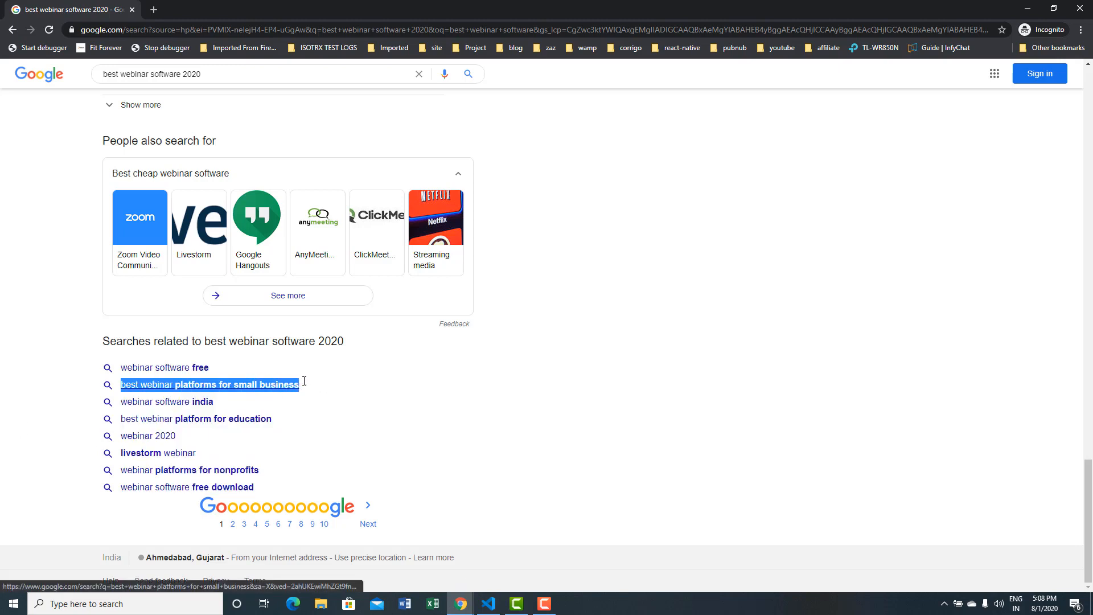
{"action": "key", "text": "alt+Tab"}
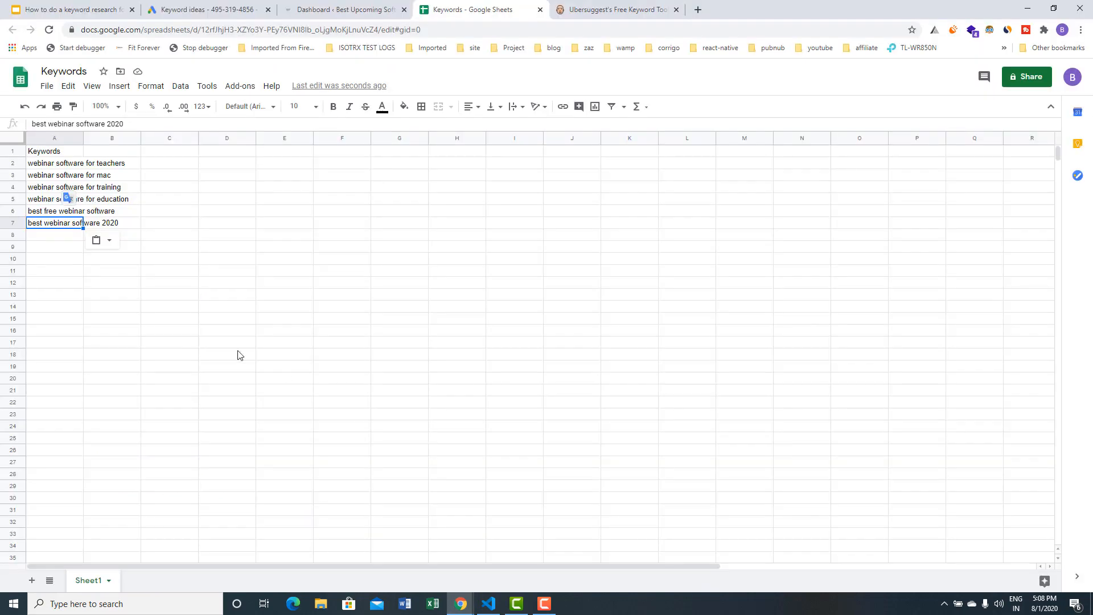
{"action": "left_click", "coordinate": [67, 239]}
{"action": "key", "text": "ctrl+v"}
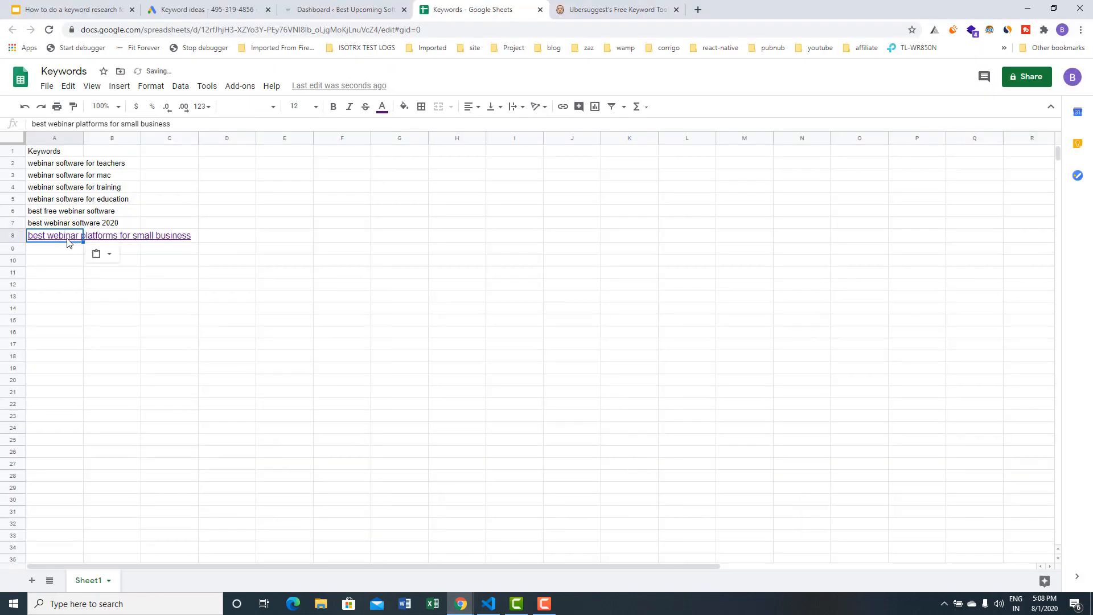
- Go back to the Google results and search for the suggestion "webinar software free"
{"action": "key", "text": "alt+Tab"}
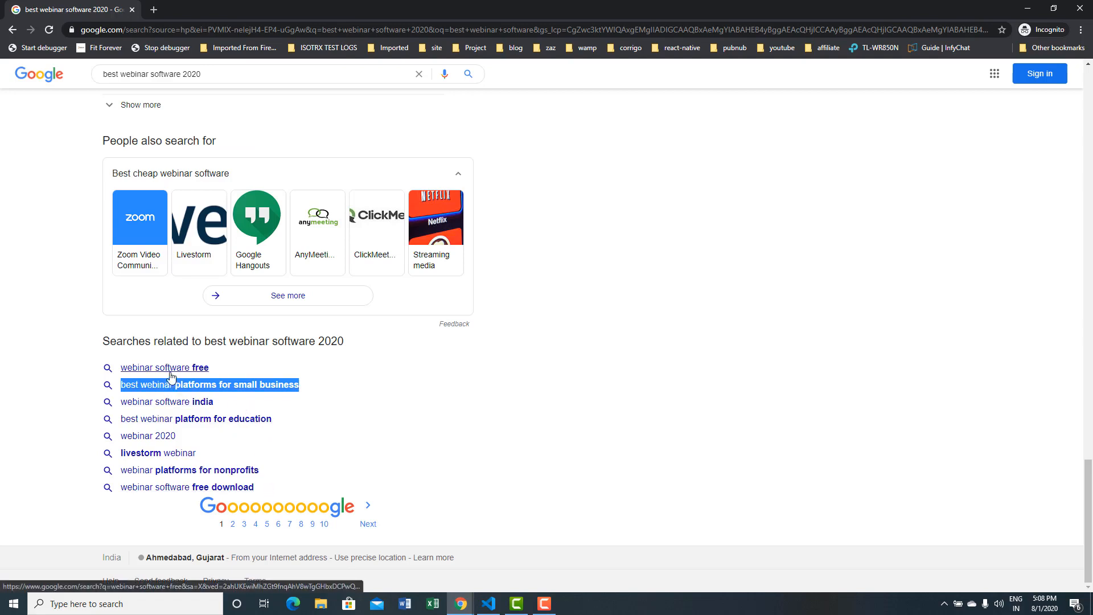
{"action": "scroll", "coordinate": [216, 342], "scroll_direction": "up", "scroll_amount": 15}
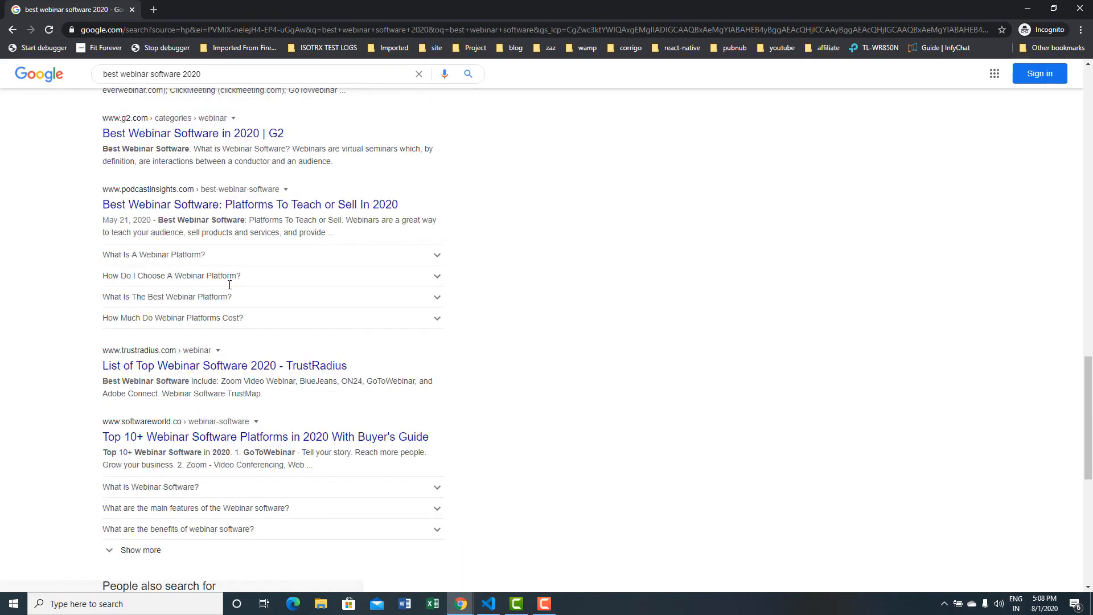
{"action": "scroll", "coordinate": [230, 284], "scroll_direction": "up", "scroll_amount": 10}
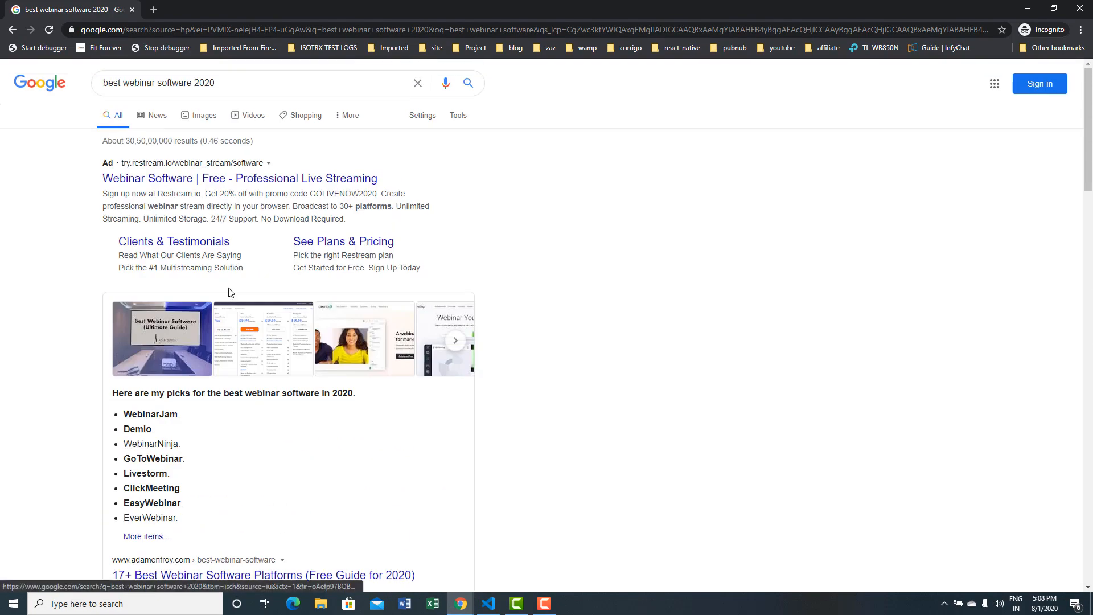
{"action": "left_click", "coordinate": [201, 82]}
{"action": "double_click", "coordinate": [201, 82]}
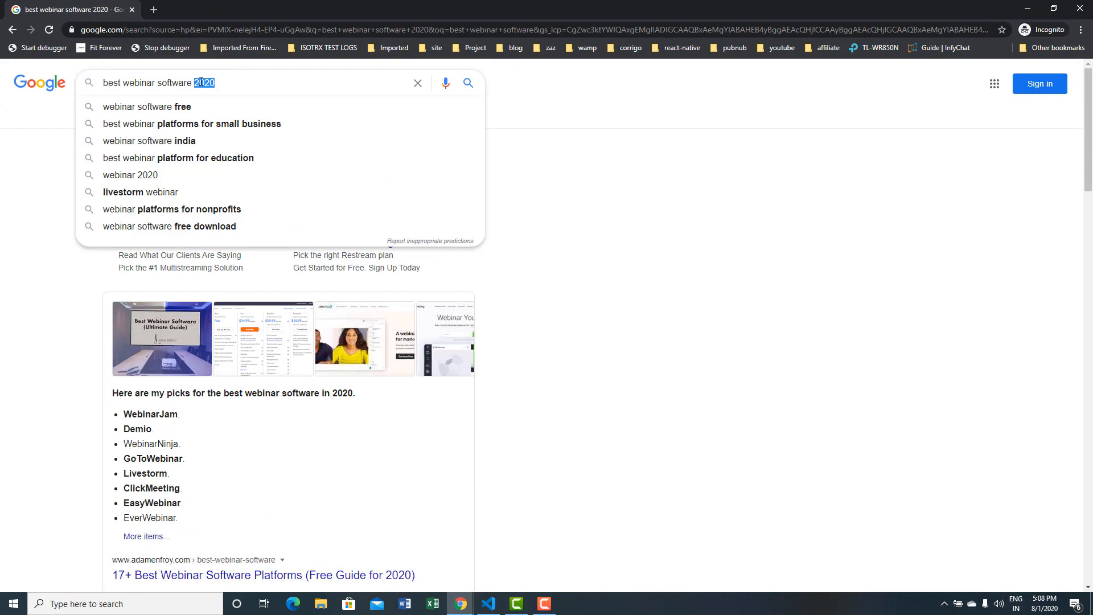
{"action": "left_click", "coordinate": [203, 107]}
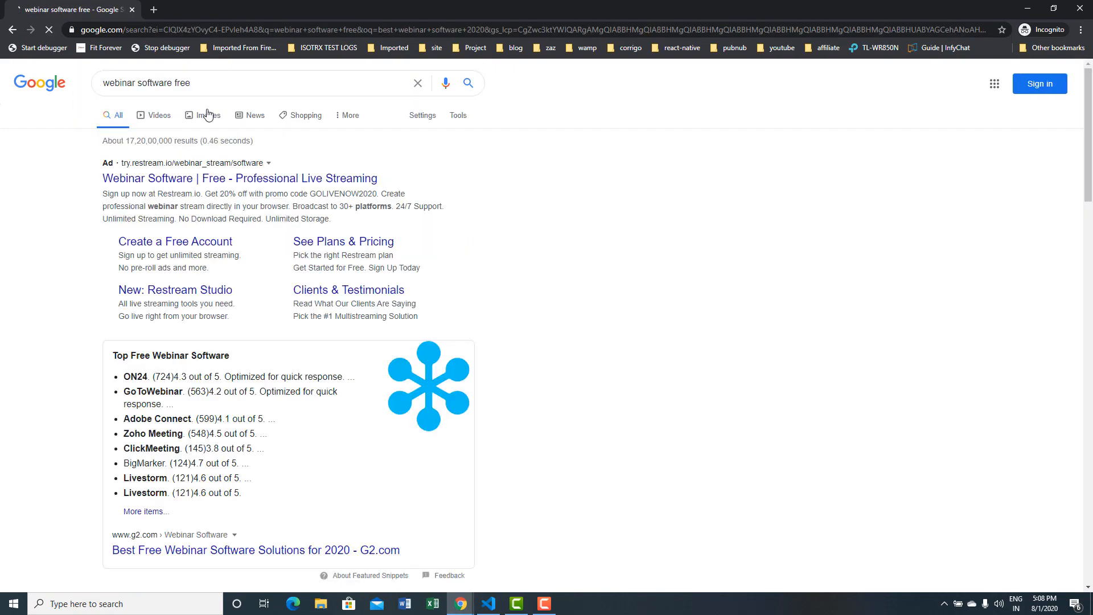
- Open the related search "free webinar software with recording" and copy that phrase from the search box
{"action": "scroll", "coordinate": [265, 330], "scroll_direction": "down", "scroll_amount": 15}
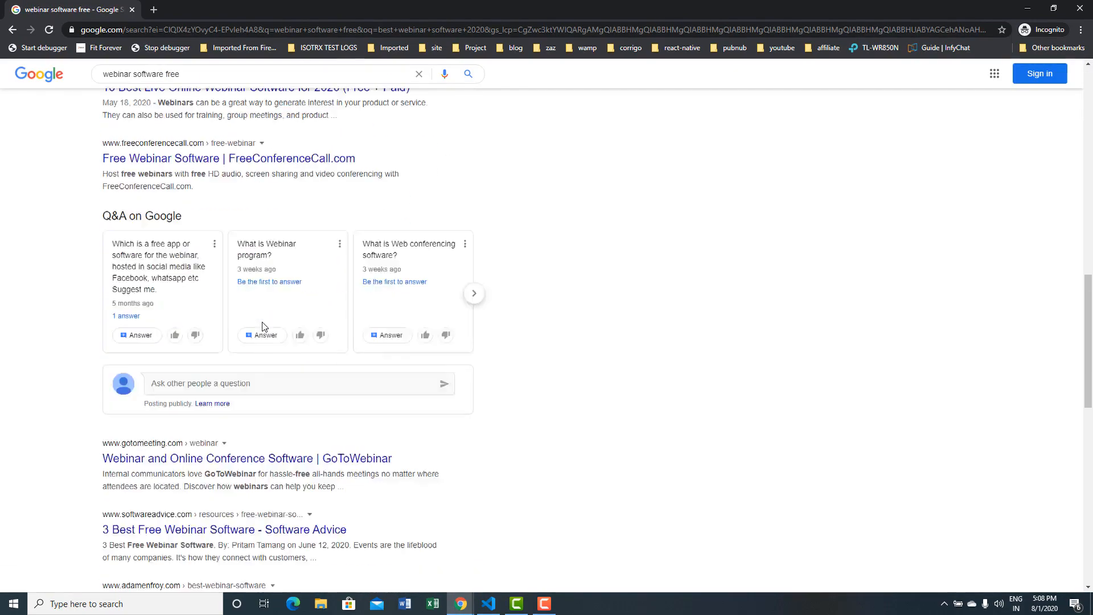
{"action": "scroll", "coordinate": [259, 321], "scroll_direction": "down", "scroll_amount": 12}
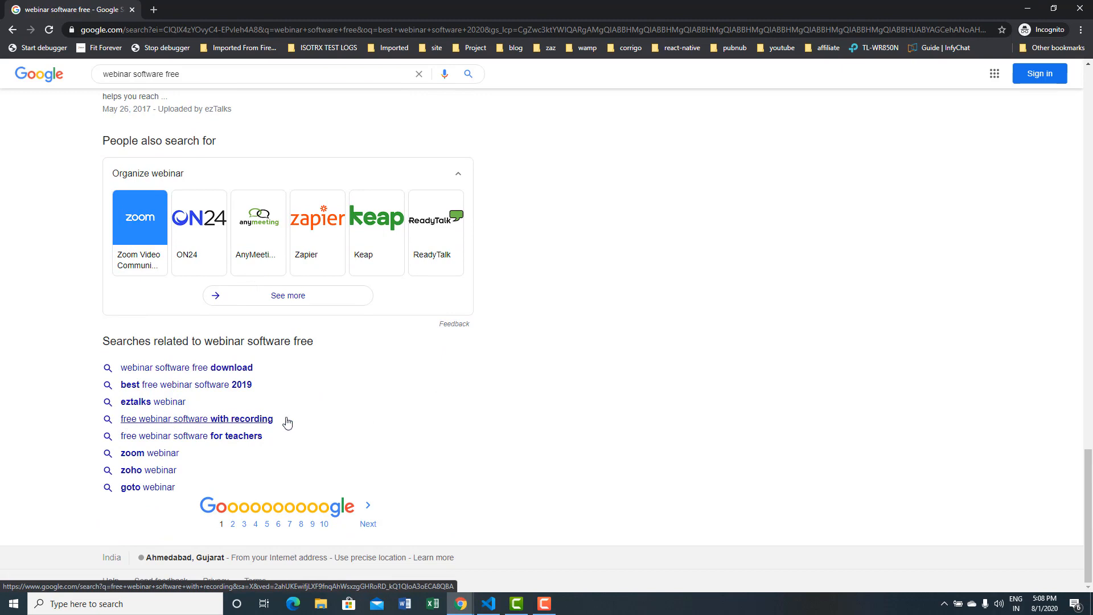
{"action": "left_click", "coordinate": [209, 422]}
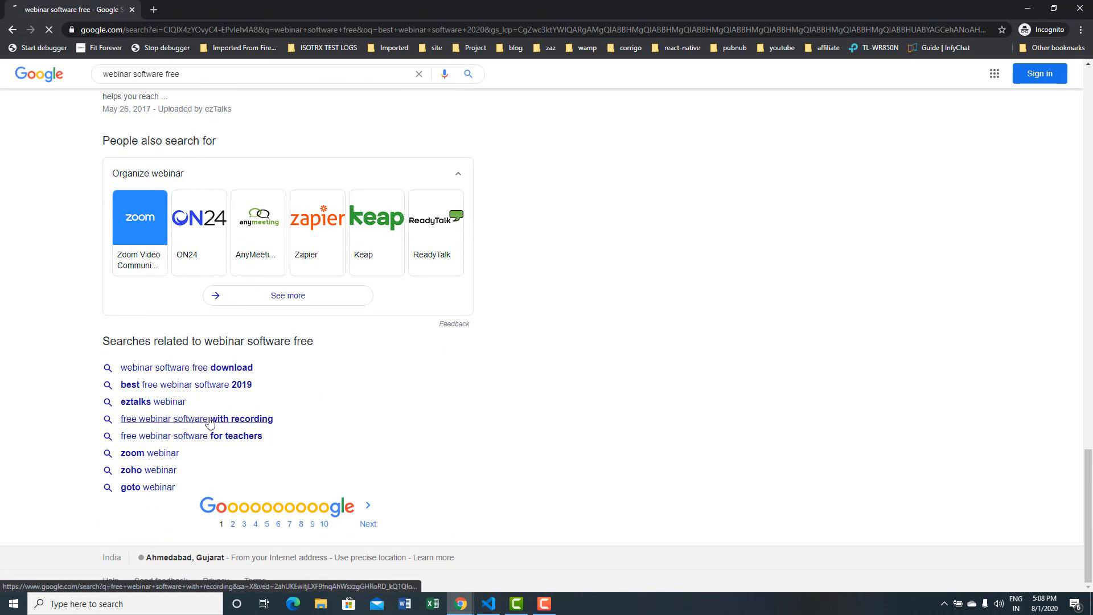
{"action": "left_click", "coordinate": [286, 83]}
{"action": "key", "text": "ctrl+c"}
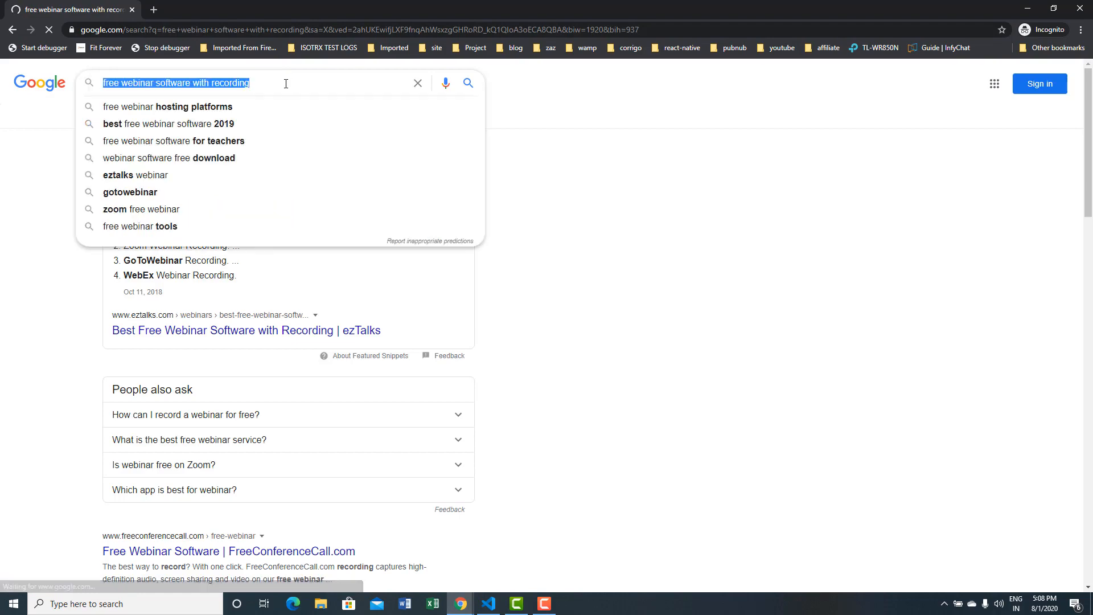
- Switch to the Keywords sheet and enter "free webinar software with recording" in A9
{"action": "key", "text": "alt+Tab"}
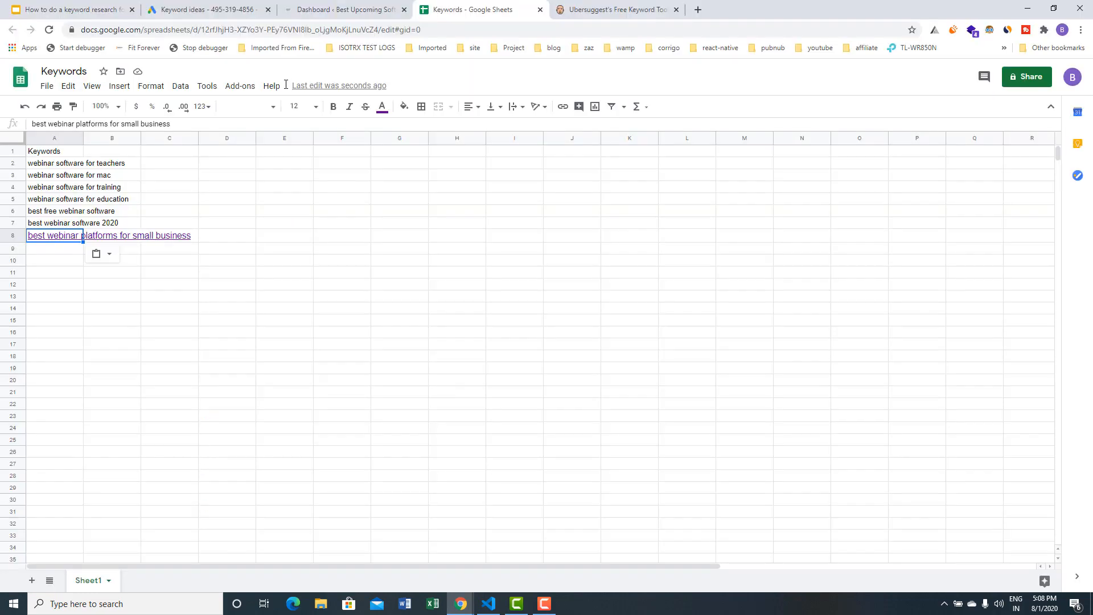
{"action": "left_click", "coordinate": [57, 250]}
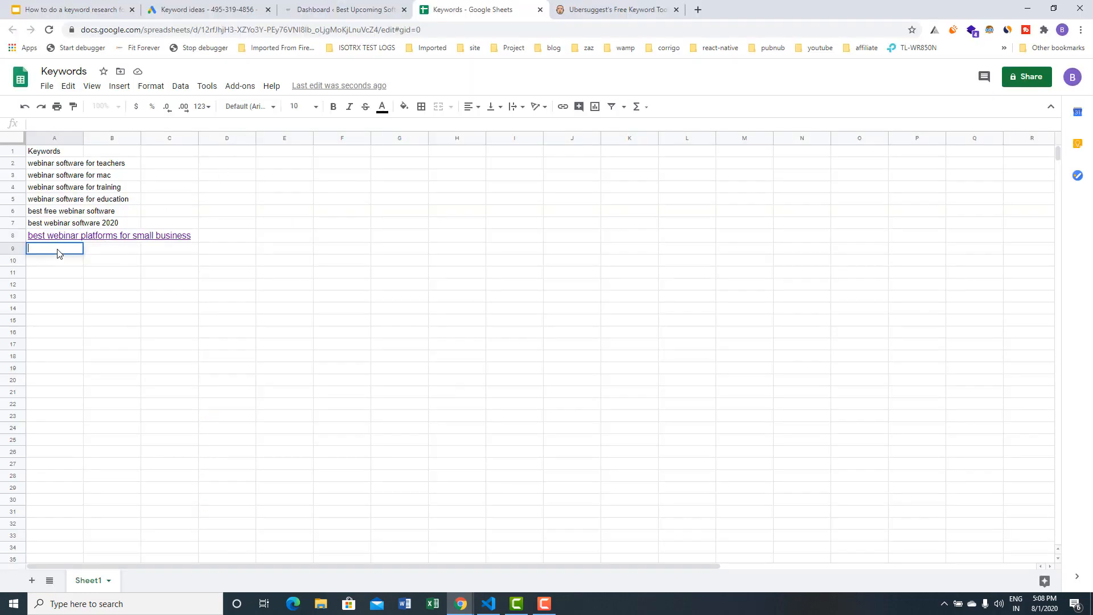
{"action": "key", "text": "ctrl+v"}
{"action": "key", "text": "Return"}
{"action": "key", "text": "Return"}
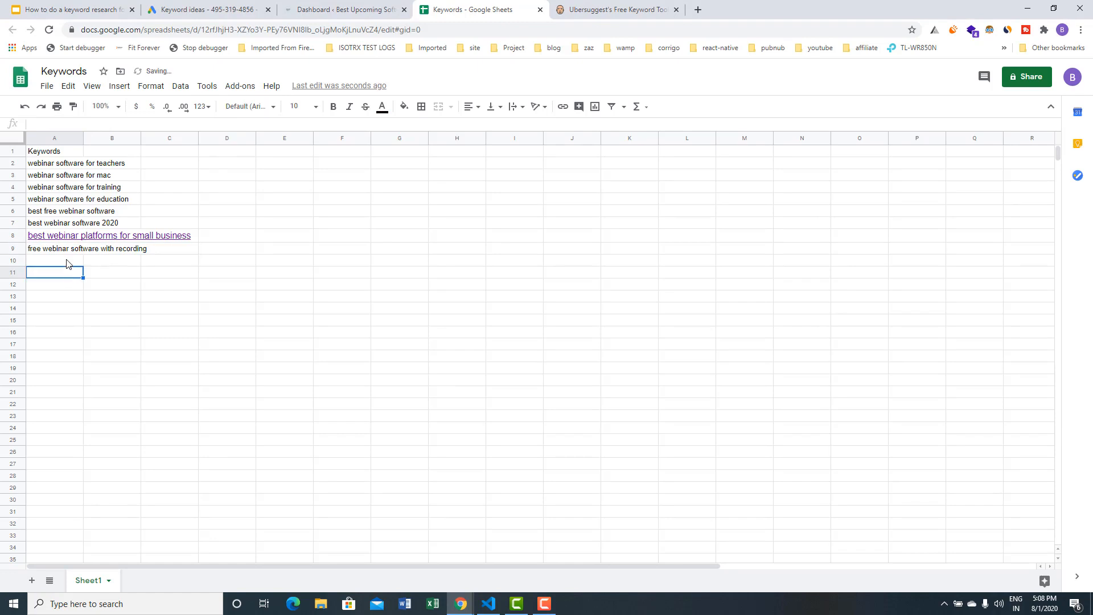
{"action": "left_click", "coordinate": [100, 235]}
{"action": "left_click", "coordinate": [43, 239]}
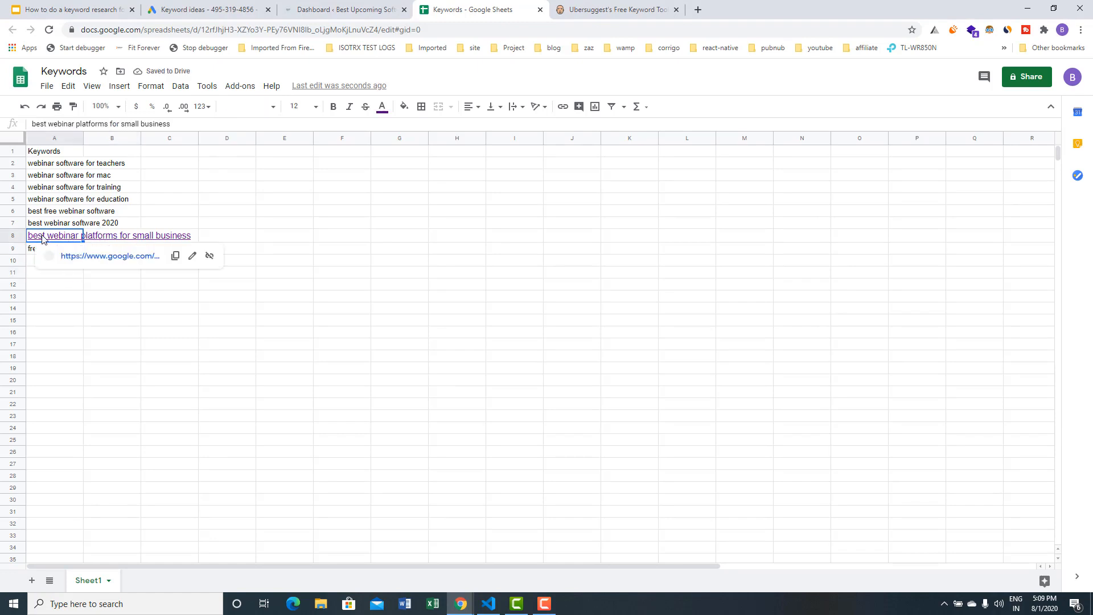
{"action": "triple_click", "coordinate": [186, 123]}
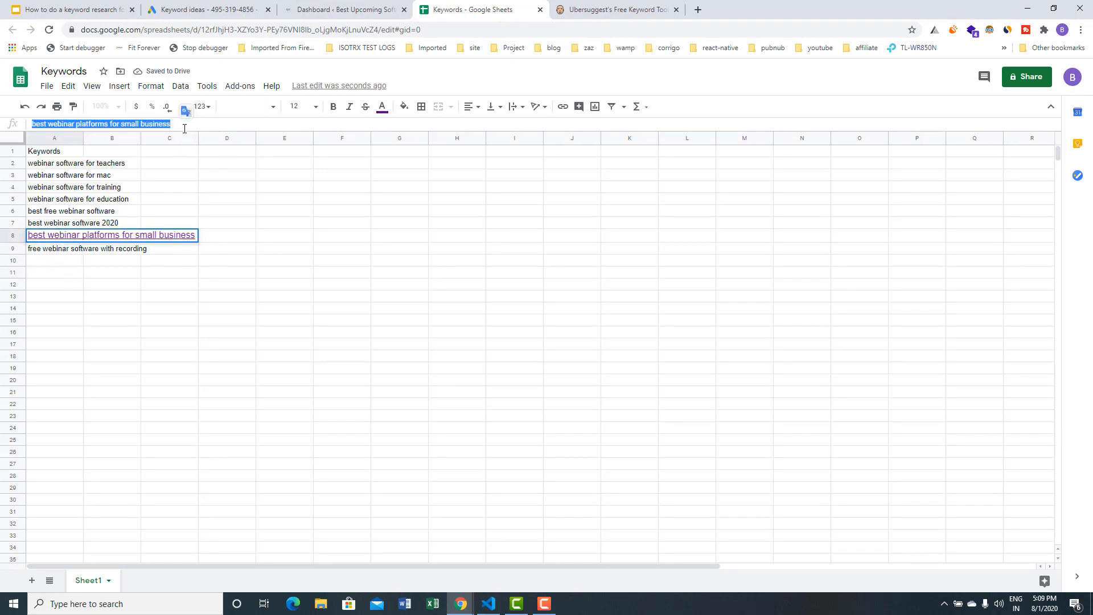
{"action": "left_click", "coordinate": [47, 252]}
{"action": "mouse_move", "coordinate": [62, 235]}
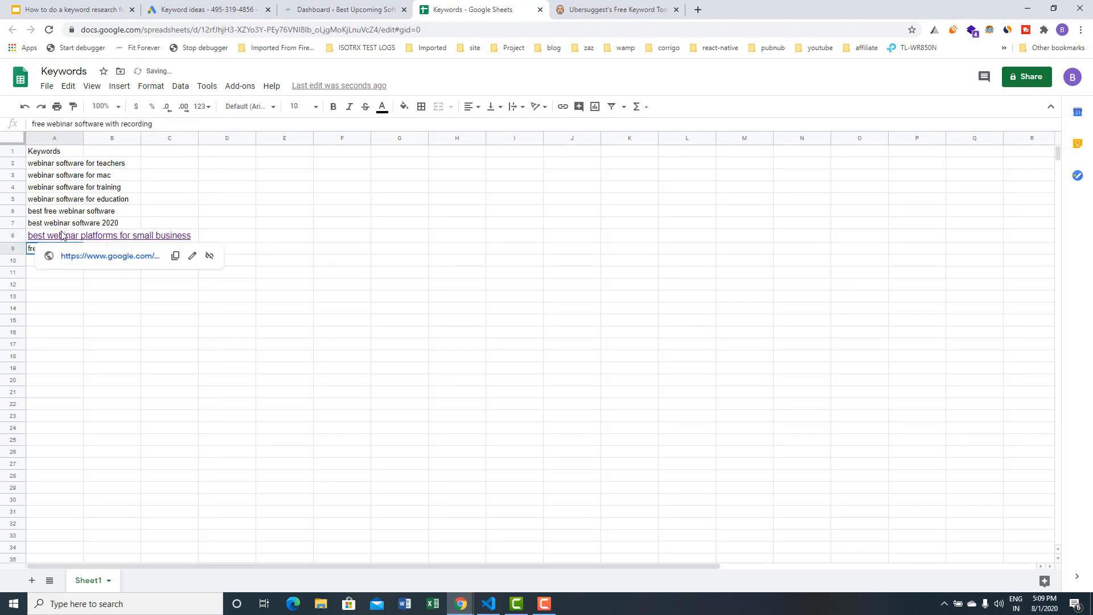
{"action": "left_click", "coordinate": [192, 256]}
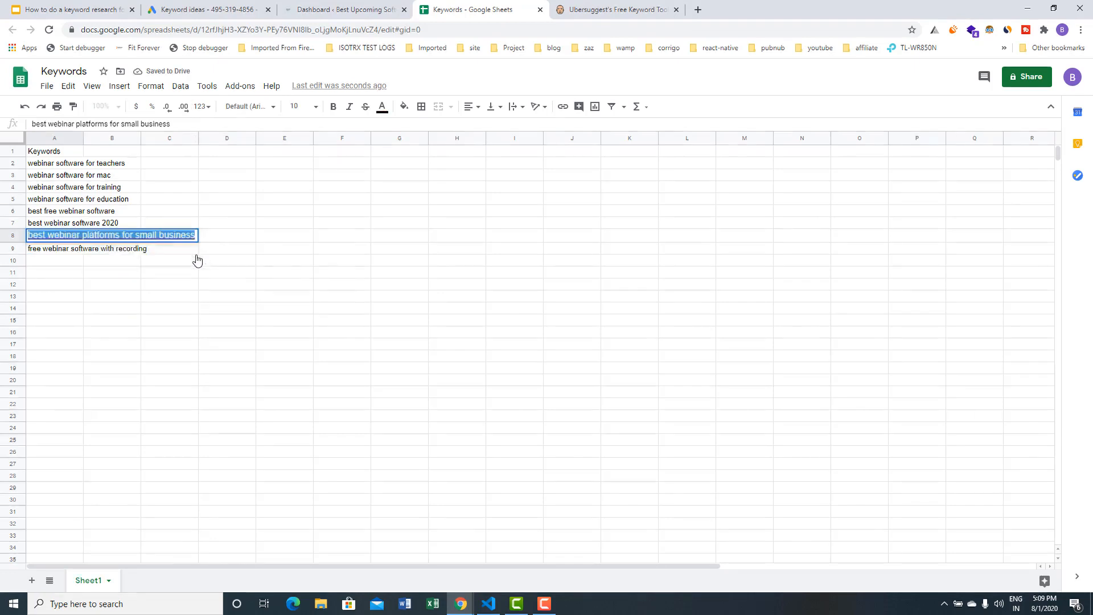
{"action": "left_click", "coordinate": [164, 226]}
{"action": "left_click", "coordinate": [170, 238]}
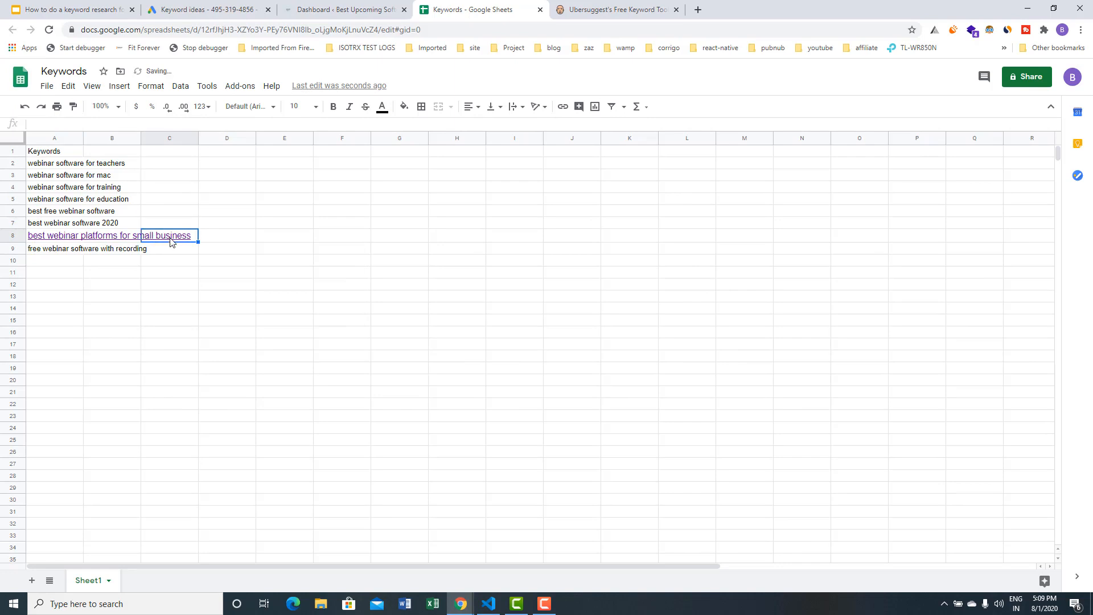
{"action": "left_click", "coordinate": [77, 239]}
{"action": "left_click", "coordinate": [57, 285]}
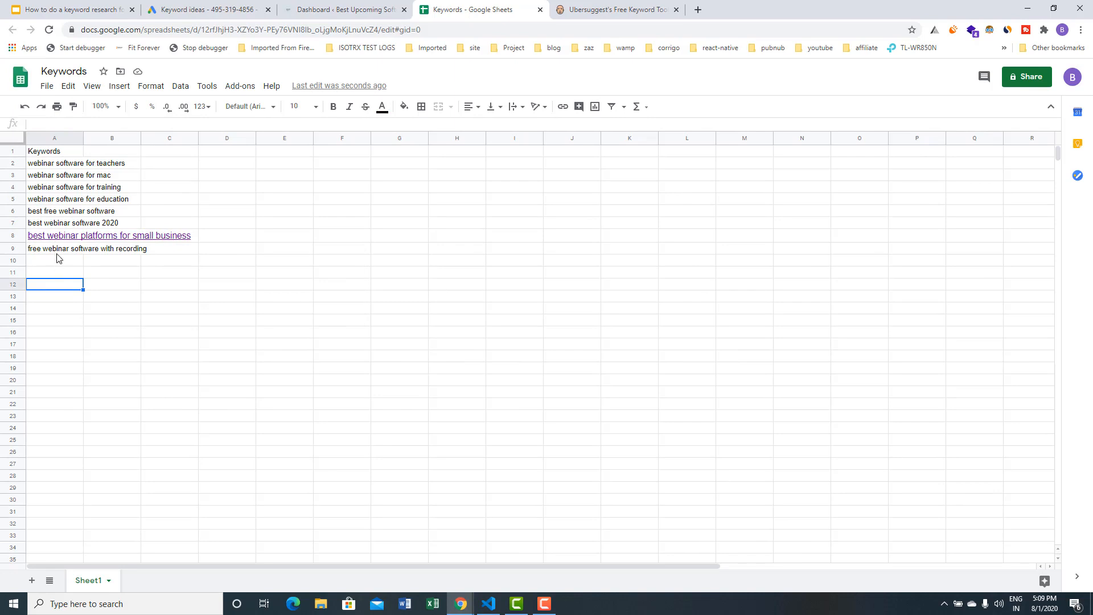
{"action": "left_click", "coordinate": [56, 251]}
{"action": "left_click", "coordinate": [59, 262]}
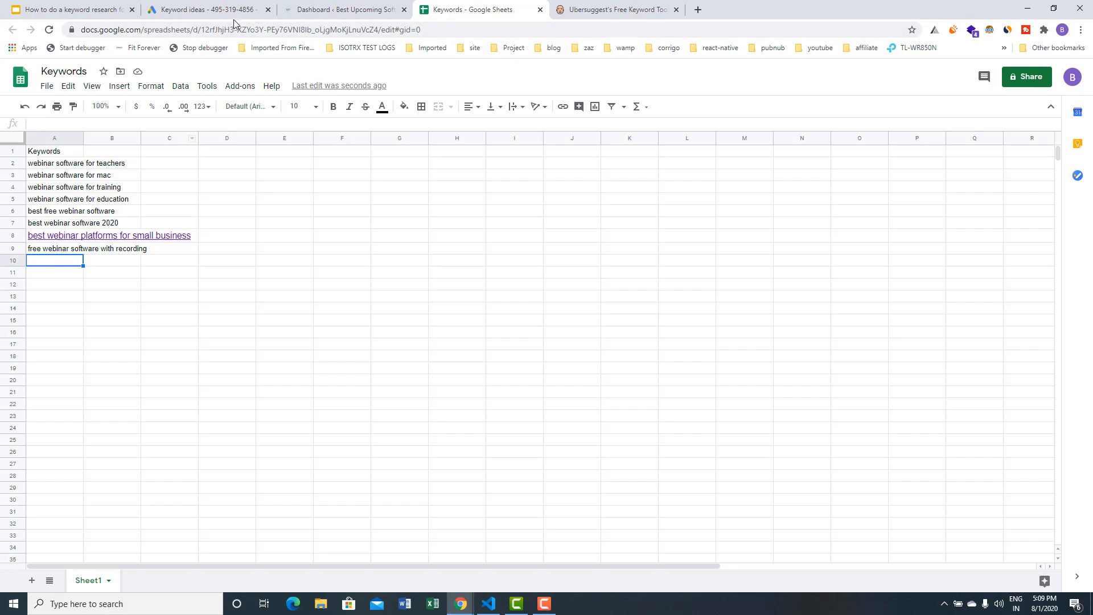
- Switch to Google Ads Keyword Planner, replace the seed keyword with "webinar software" and get its keyword ideas
{"action": "left_click", "coordinate": [205, 9]}
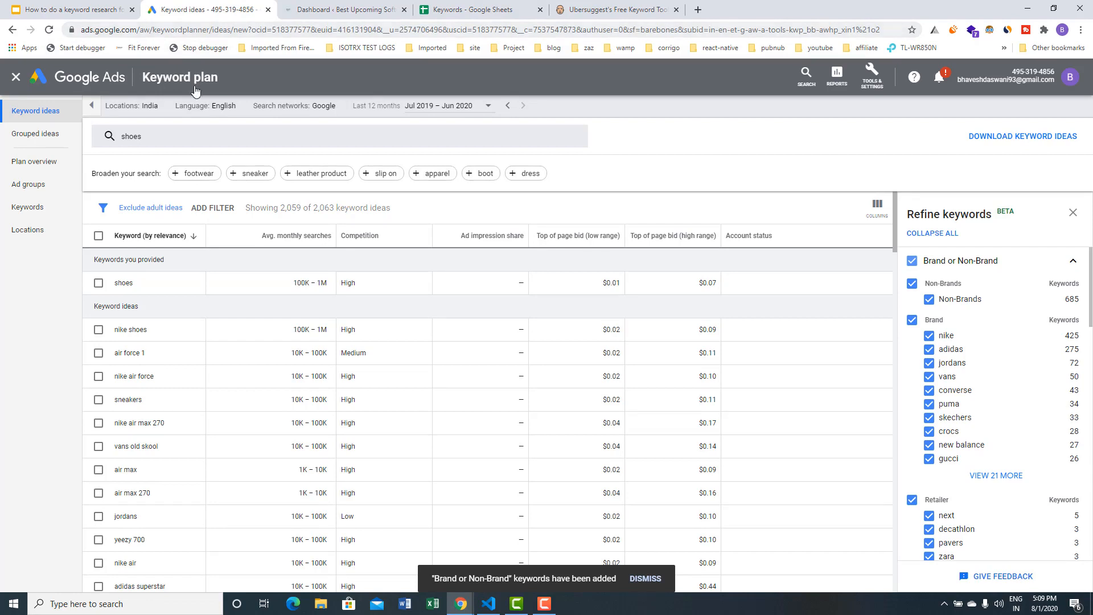
{"action": "left_click", "coordinate": [139, 137]}
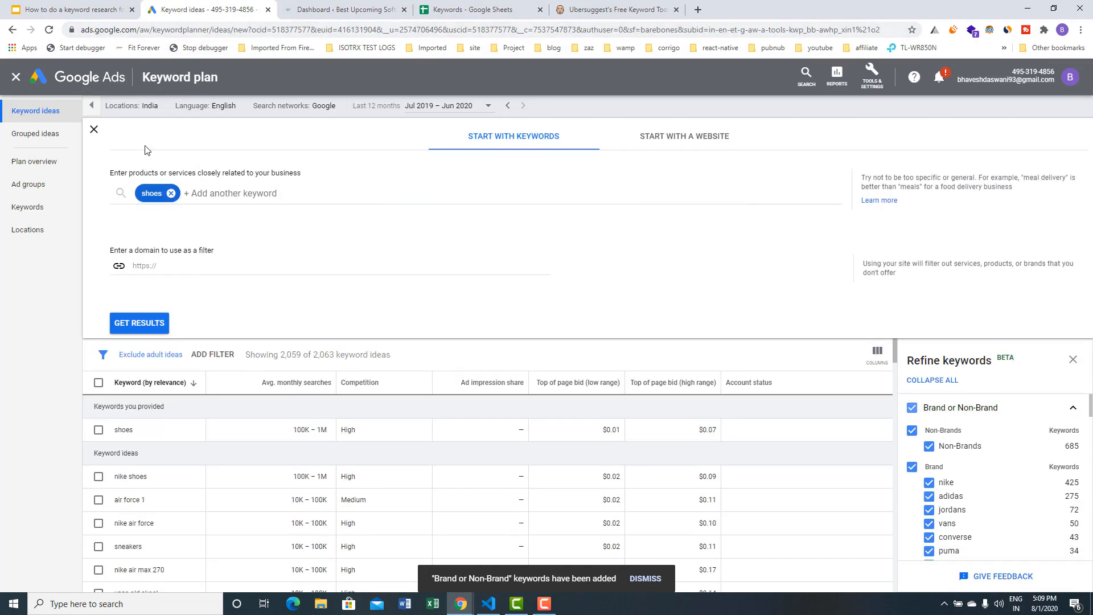
{"action": "left_click", "coordinate": [171, 193]}
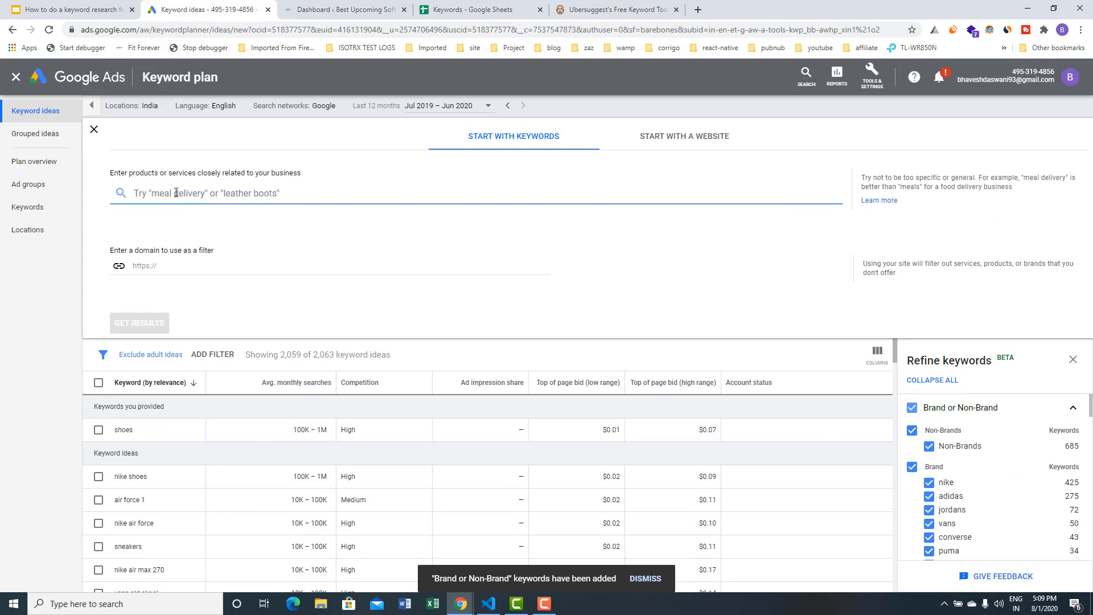
{"action": "type", "text": "webinar software"}
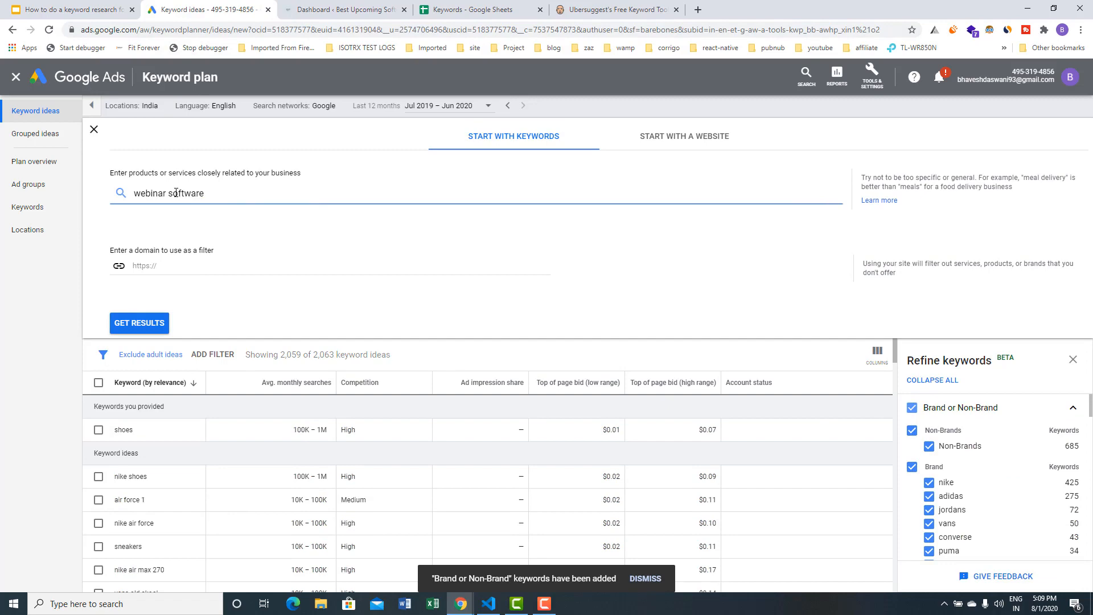
{"action": "key", "text": "Return"}
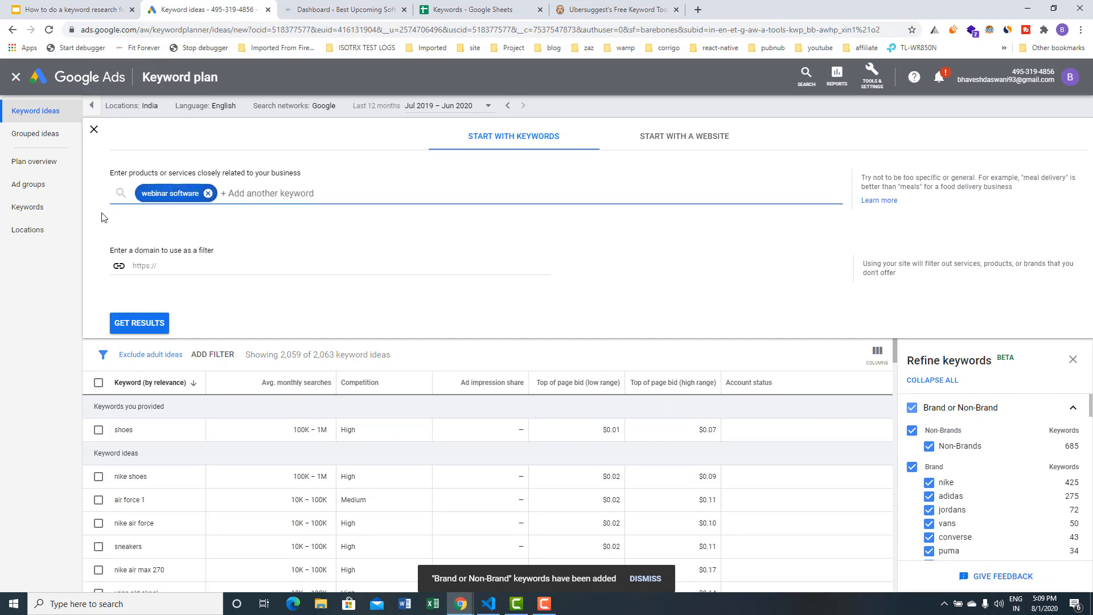
{"action": "left_click", "coordinate": [137, 327]}
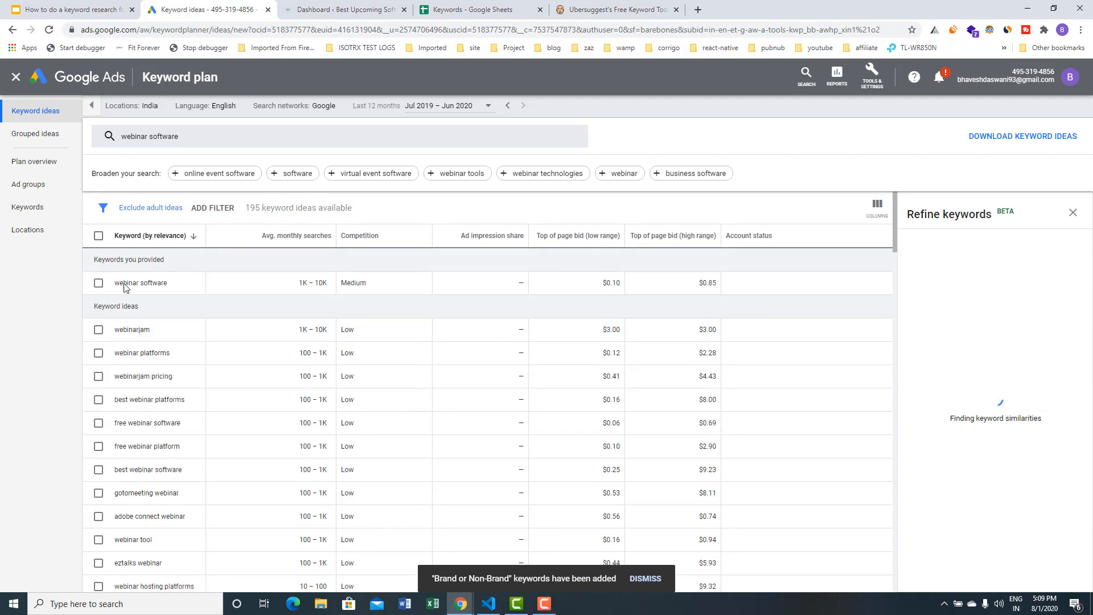
- Examine the average monthly searches, competition and top-of-page bids for the provided keyword "webinar software"
{"action": "left_click_drag", "start_coordinate": [172, 281], "coordinate": [112, 278]}
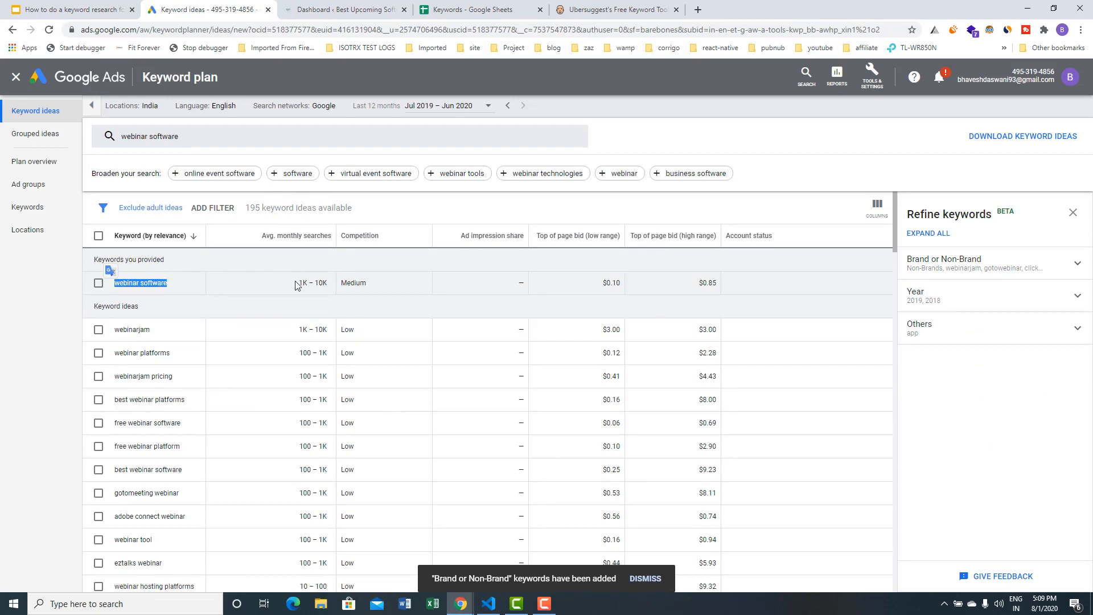
{"action": "left_click_drag", "start_coordinate": [291, 285], "coordinate": [335, 288]}
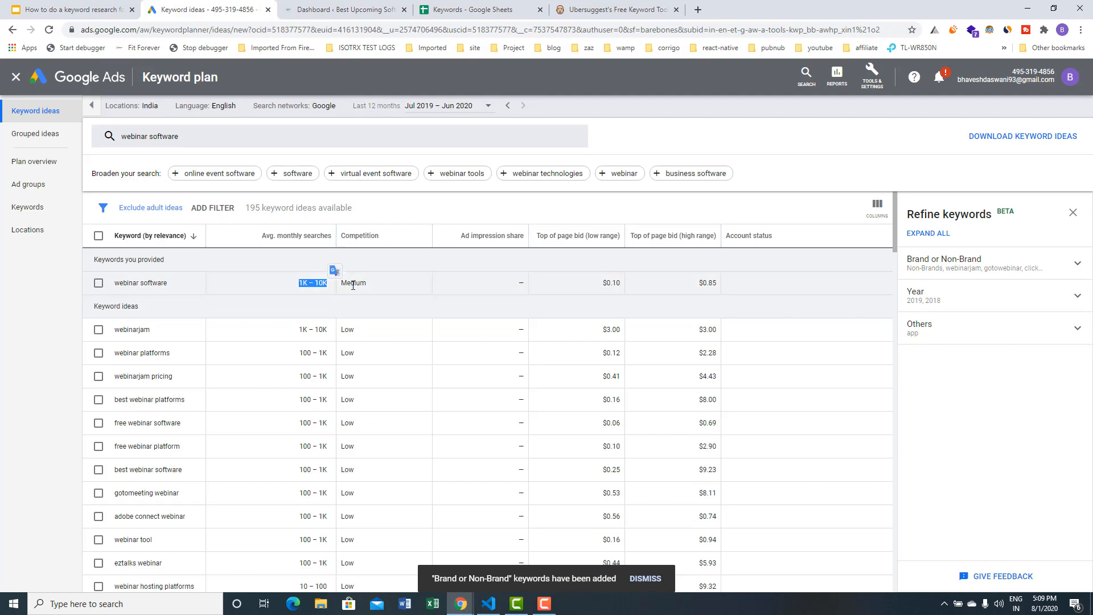
{"action": "left_click_drag", "start_coordinate": [340, 285], "coordinate": [720, 280]}
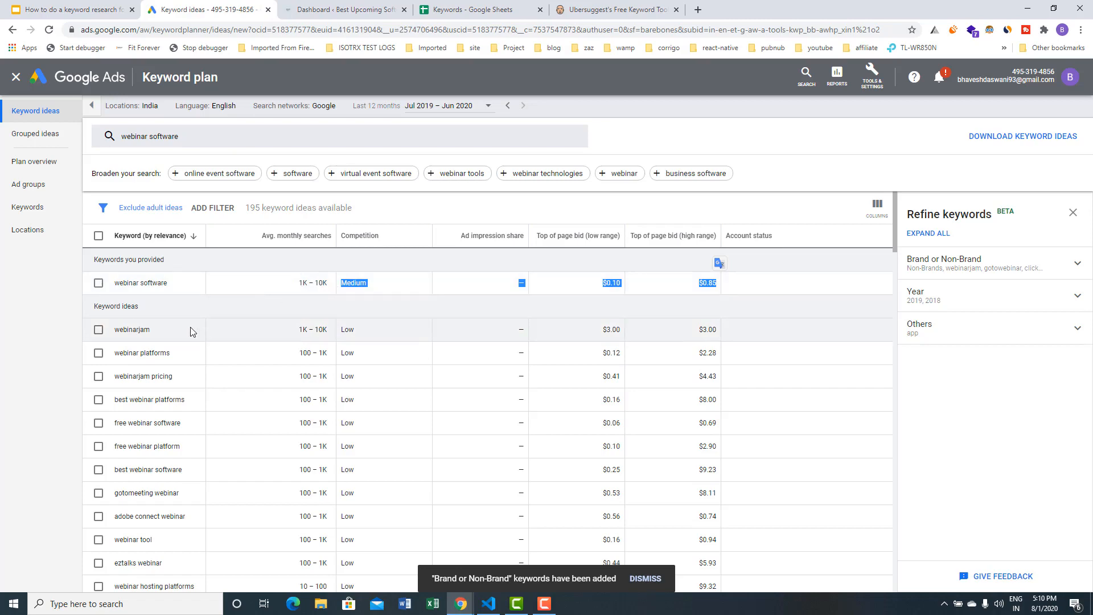
{"action": "scroll", "coordinate": [193, 304], "scroll_direction": "down", "scroll_amount": 3}
{"action": "scroll", "coordinate": [188, 308], "scroll_direction": "up", "scroll_amount": 3}
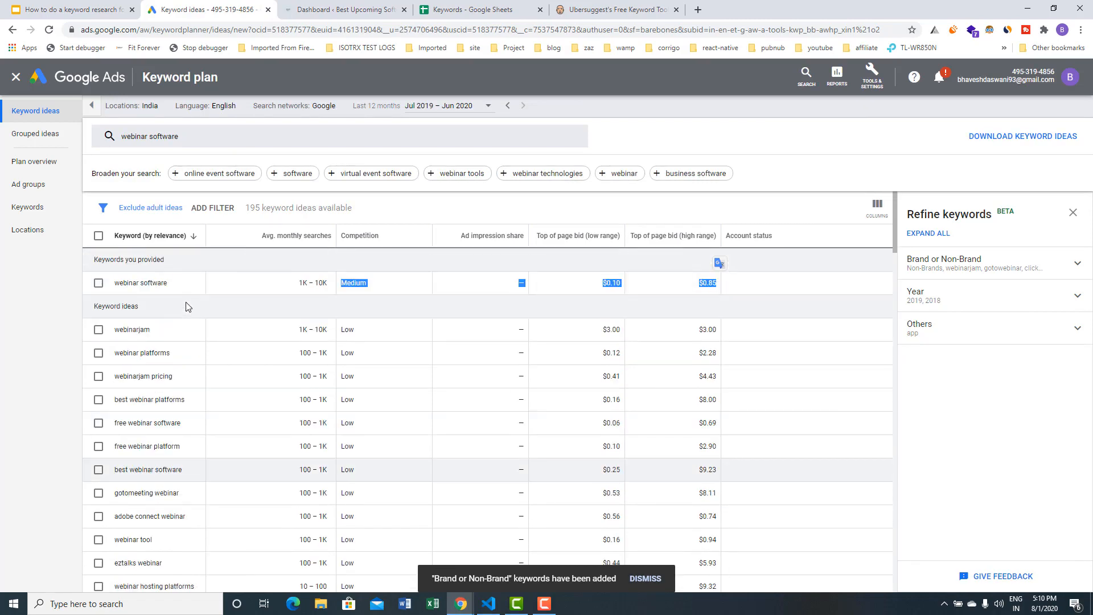
- Read through the suggested keyword ideas, from "webinarjam" and "webinar platforms" down the relevance-ordered list
{"action": "left_click_drag", "start_coordinate": [161, 335], "coordinate": [113, 334]}
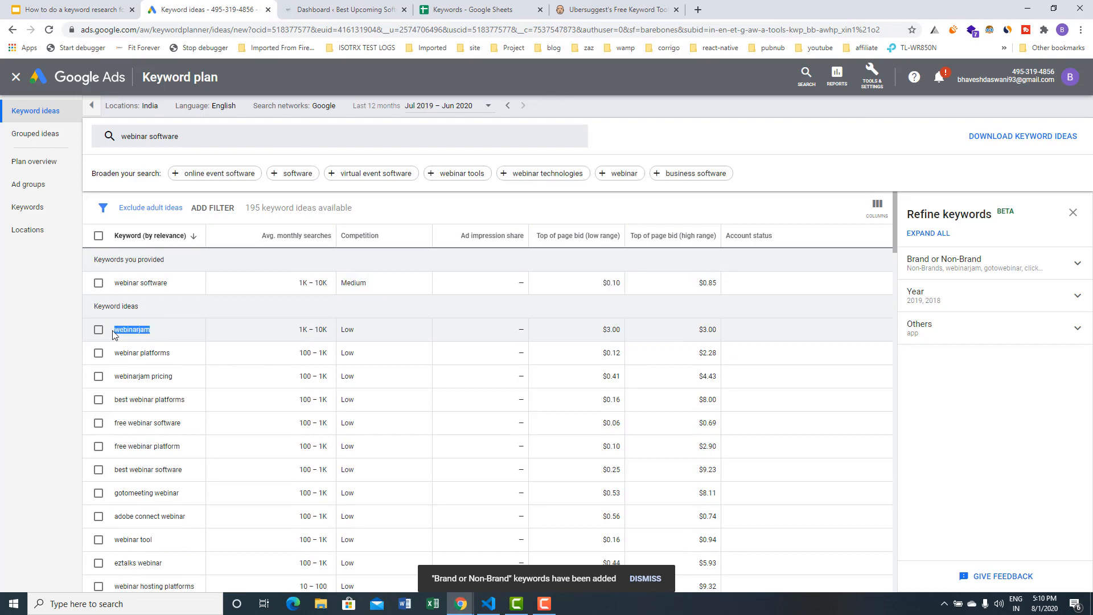
{"action": "left_click_drag", "start_coordinate": [174, 357], "coordinate": [108, 356]}
{"action": "left_click_drag", "start_coordinate": [174, 376], "coordinate": [121, 375]}
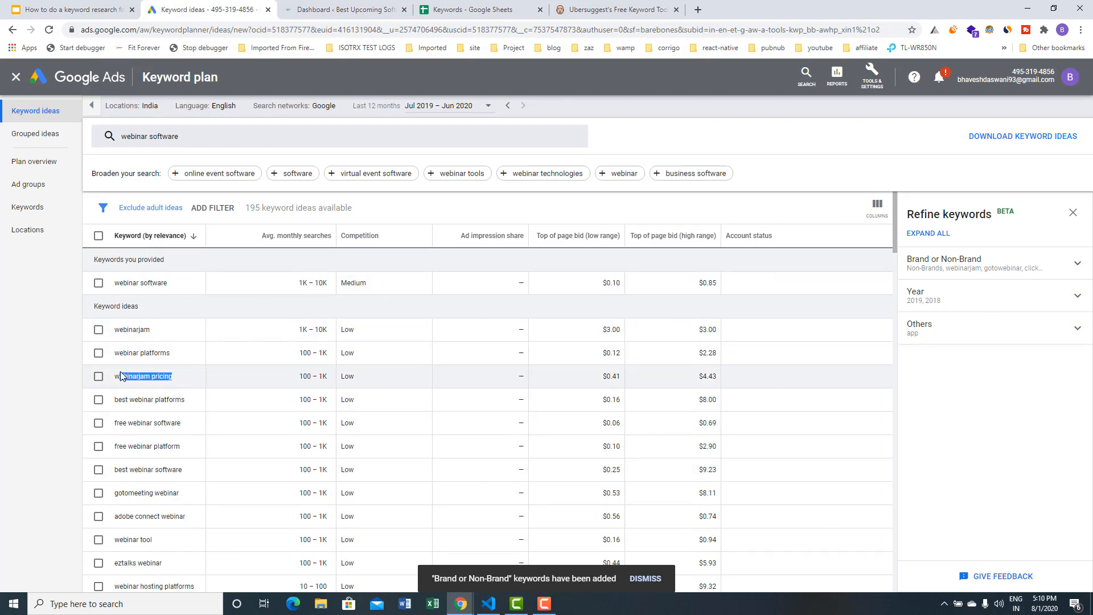
{"action": "left_click_drag", "start_coordinate": [187, 400], "coordinate": [123, 399]}
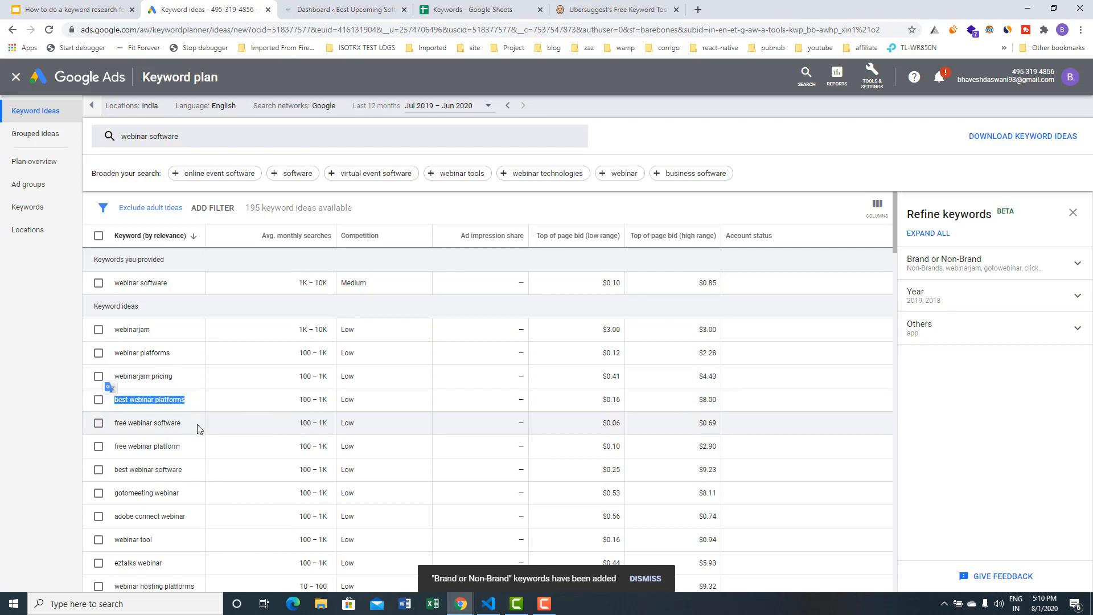
{"action": "left_click_drag", "start_coordinate": [197, 424], "coordinate": [104, 428]}
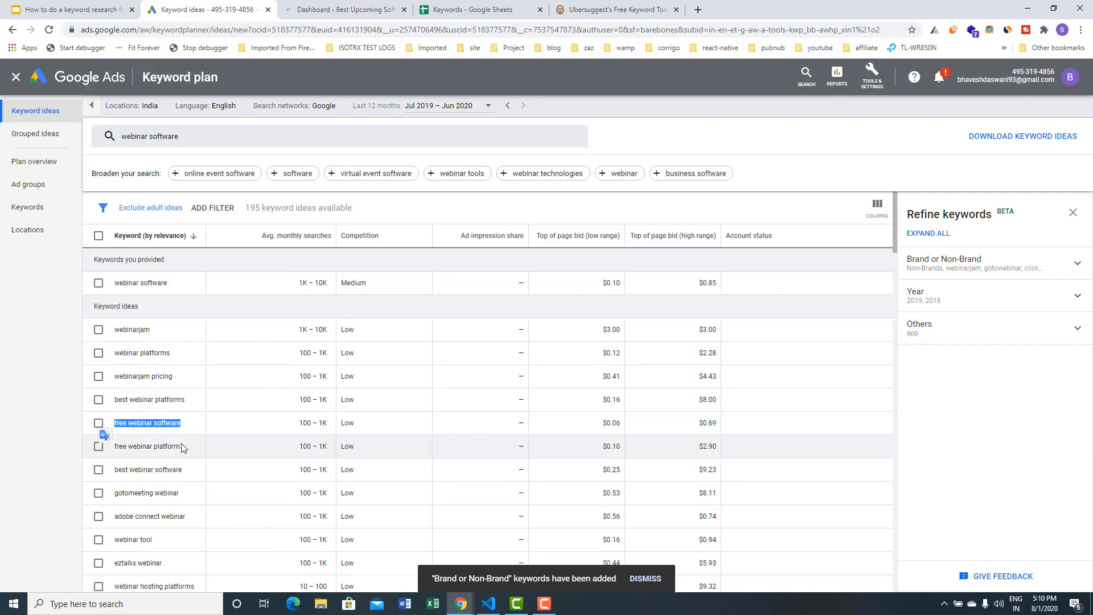
{"action": "scroll", "coordinate": [185, 428], "scroll_direction": "down", "scroll_amount": 1}
{"action": "left_click_drag", "start_coordinate": [187, 414], "coordinate": [106, 414]}
{"action": "scroll", "coordinate": [178, 411], "scroll_direction": "down", "scroll_amount": 6}
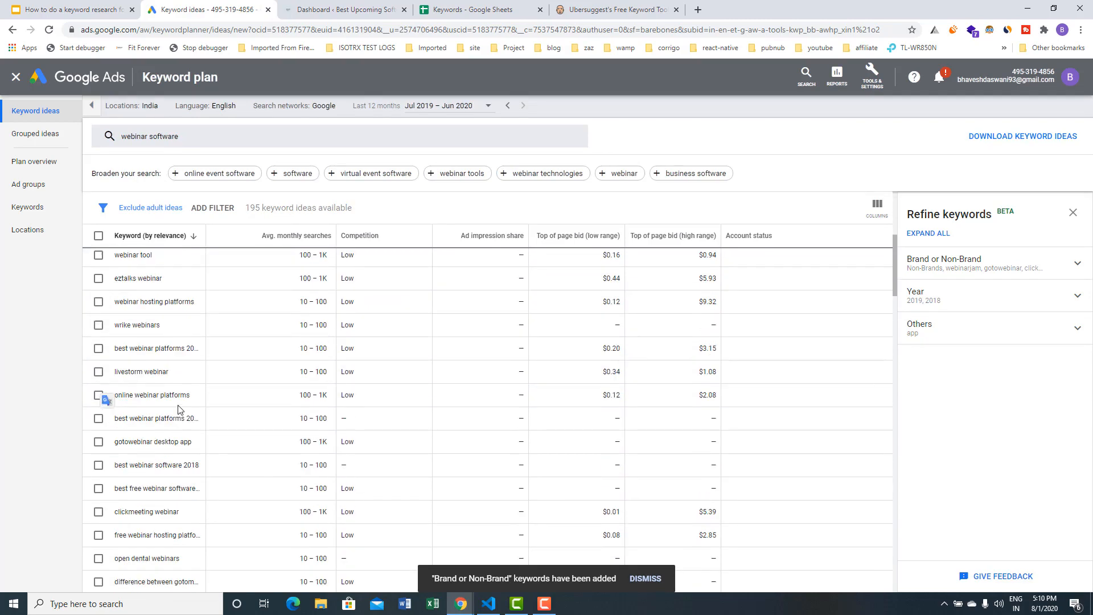
{"action": "scroll", "coordinate": [174, 405], "scroll_direction": "down", "scroll_amount": 6}
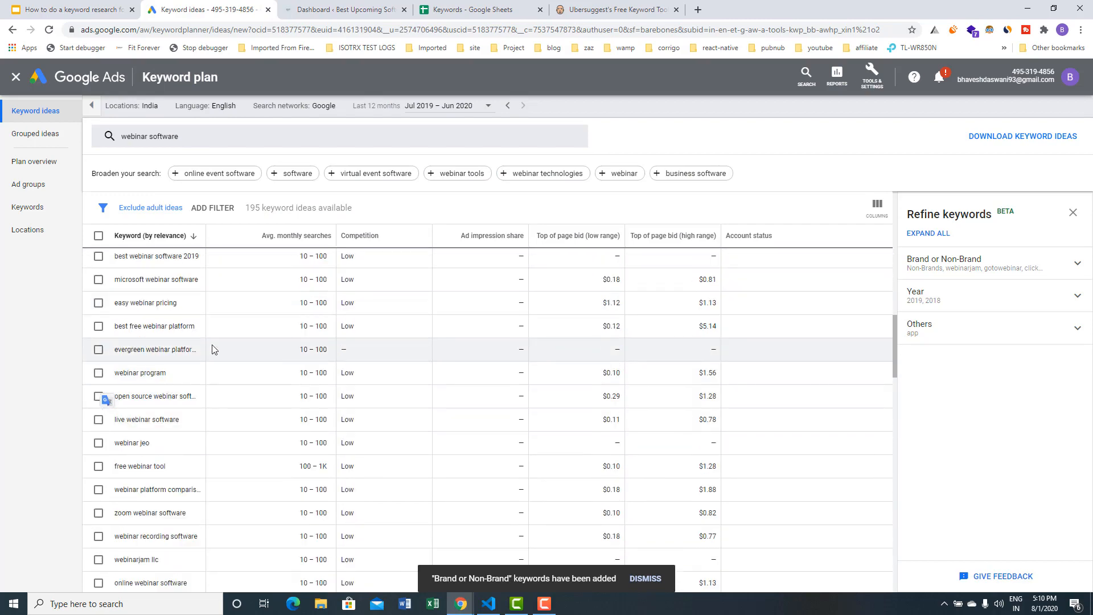
{"action": "scroll", "coordinate": [216, 346], "scroll_direction": "up", "scroll_amount": 3}
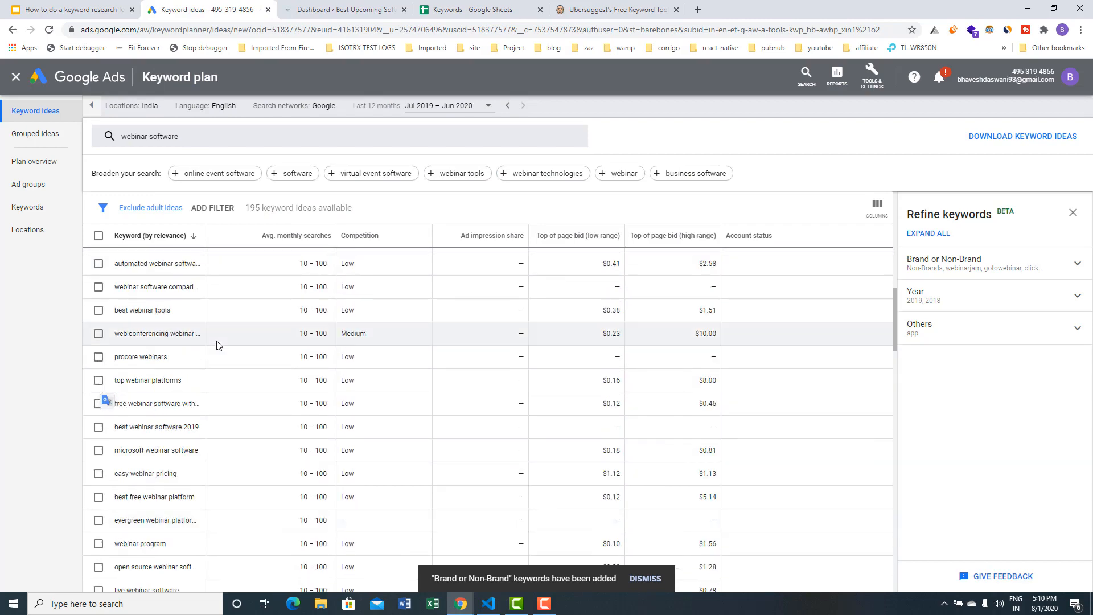
{"action": "scroll", "coordinate": [216, 346], "scroll_direction": "up", "scroll_amount": 10}
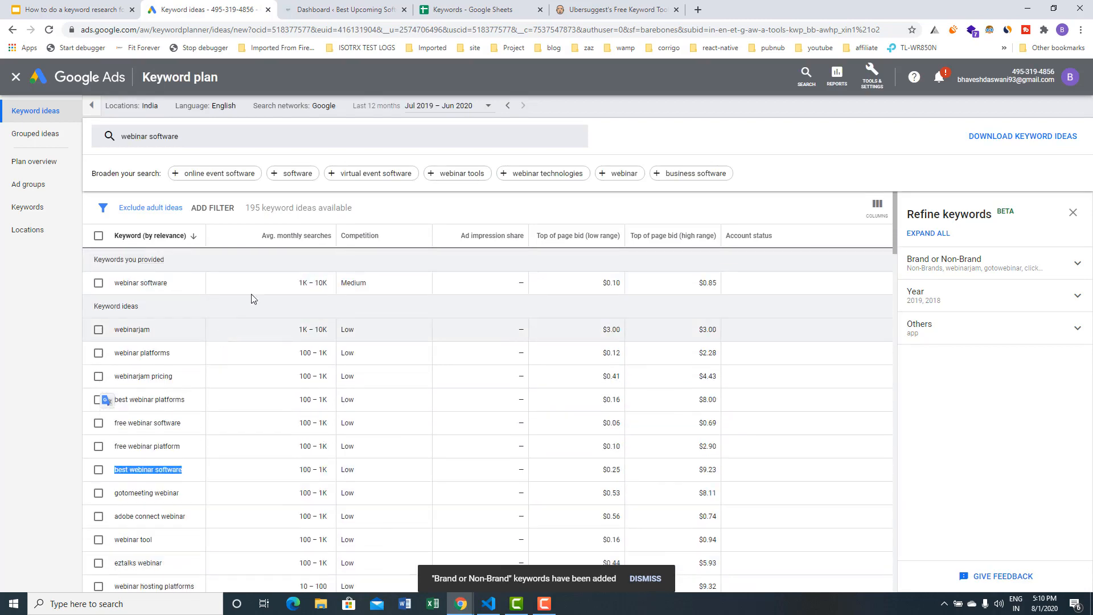
- Sort the keyword ideas by average monthly searches, highest first, and compare the search volume ranges down the list
{"action": "left_click", "coordinate": [284, 244]}
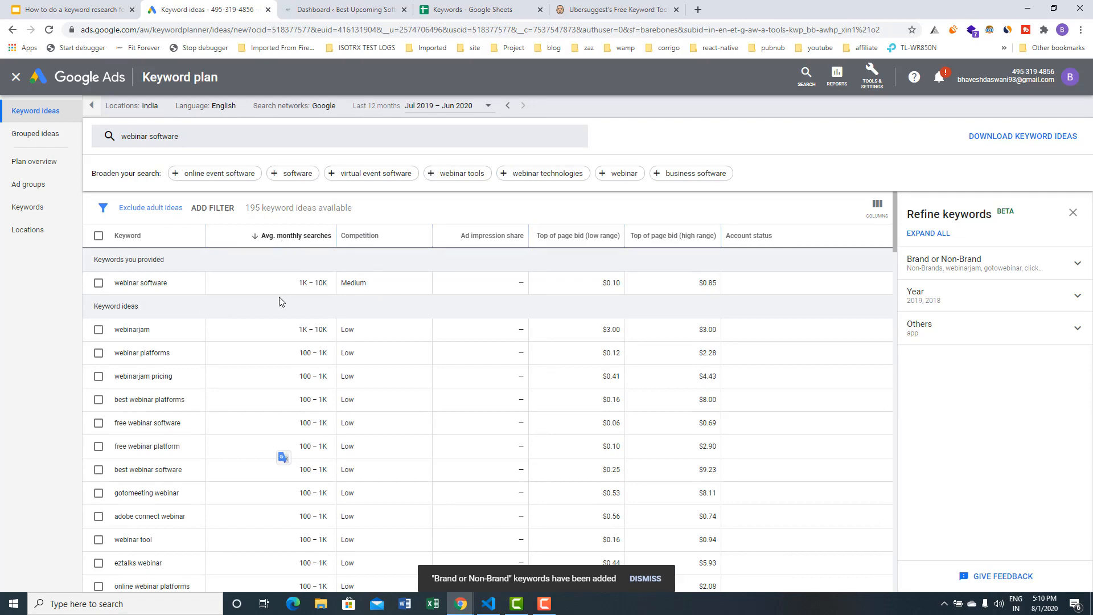
{"action": "scroll", "coordinate": [276, 299], "scroll_direction": "down", "scroll_amount": 15}
{"action": "scroll", "coordinate": [270, 301], "scroll_direction": "down", "scroll_amount": 10}
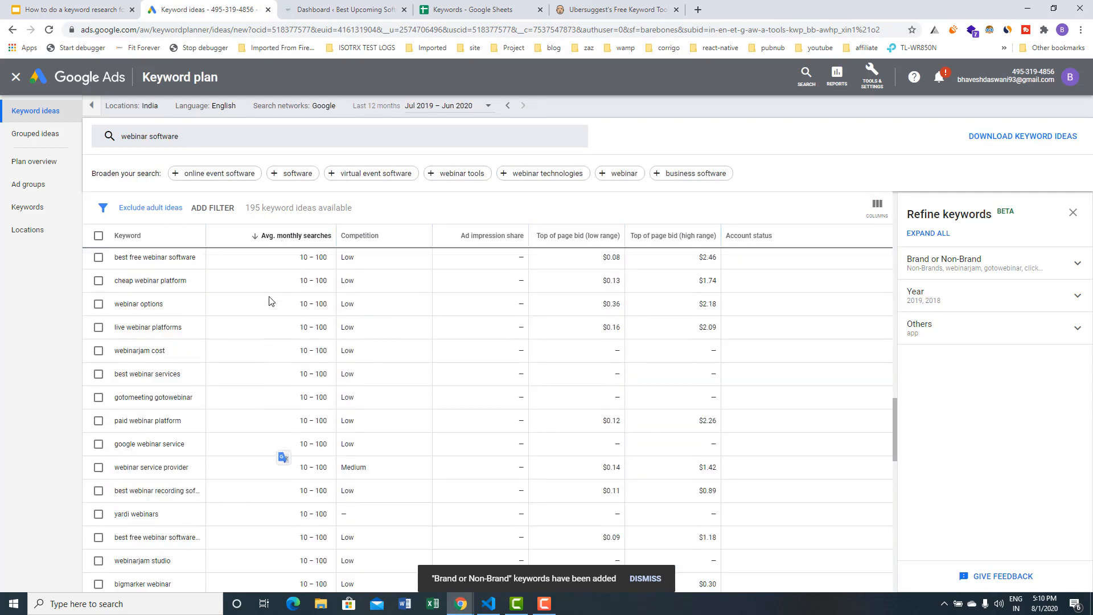
{"action": "scroll", "coordinate": [270, 301], "scroll_direction": "down", "scroll_amount": 3}
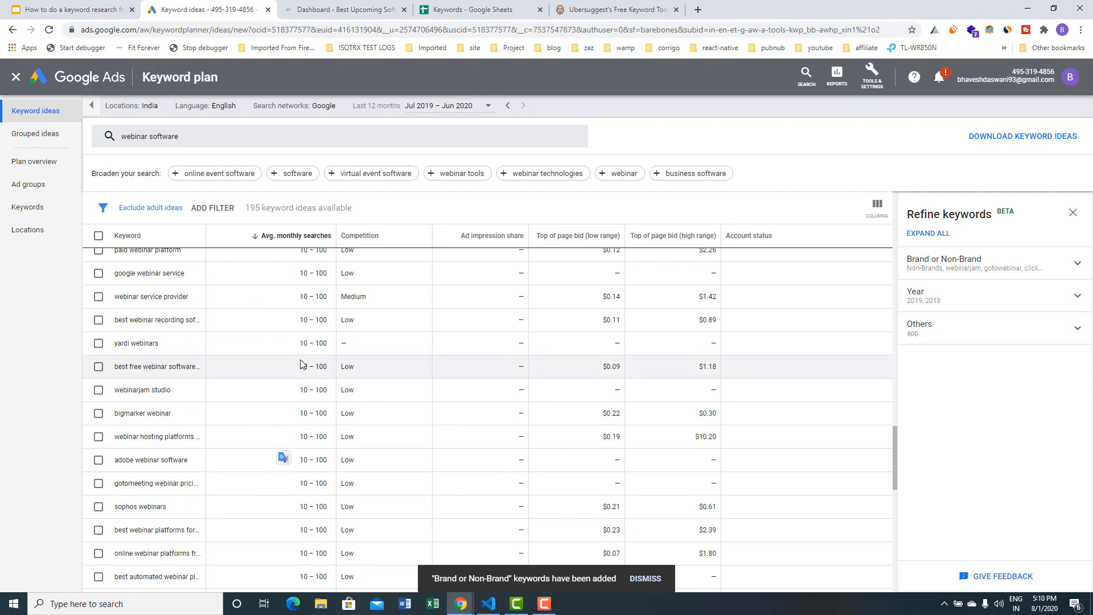
{"action": "left_click_drag", "start_coordinate": [298, 366], "coordinate": [346, 368]}
{"action": "scroll", "coordinate": [327, 362], "scroll_direction": "up", "scroll_amount": 10}
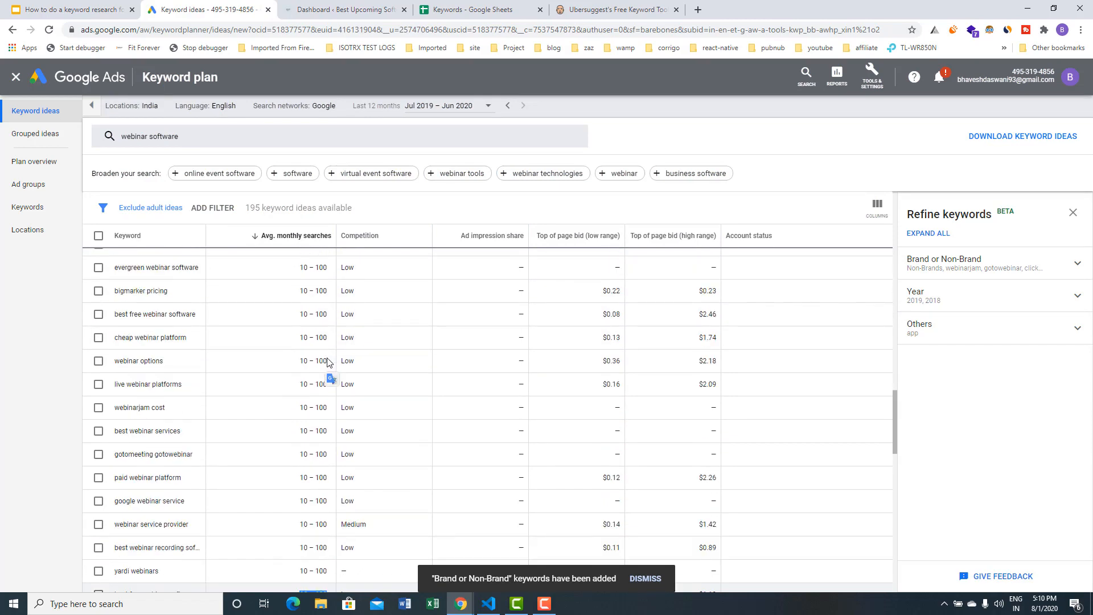
{"action": "scroll", "coordinate": [327, 363], "scroll_direction": "up", "scroll_amount": 10}
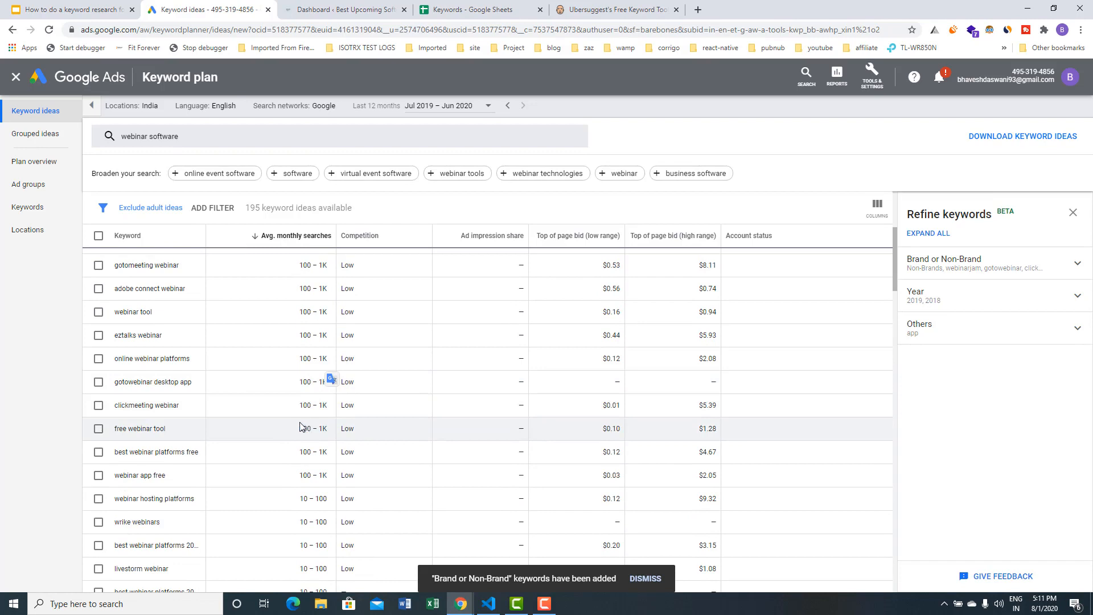
{"action": "left_click_drag", "start_coordinate": [299, 430], "coordinate": [327, 432]}
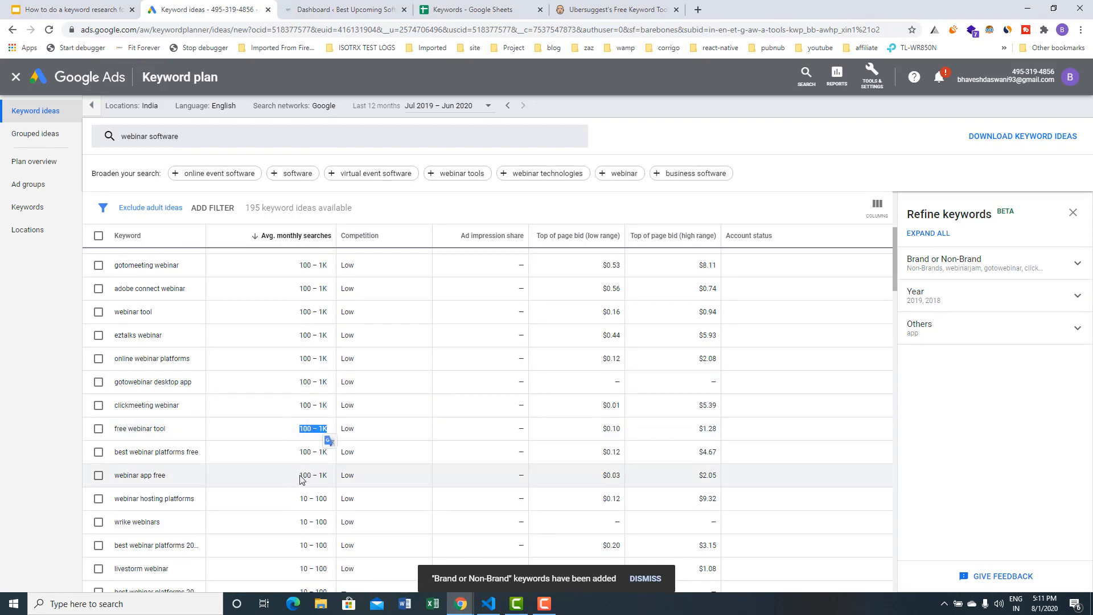
{"action": "left_click_drag", "start_coordinate": [300, 475], "coordinate": [328, 475]}
{"action": "left_click_drag", "start_coordinate": [172, 473], "coordinate": [116, 476]}
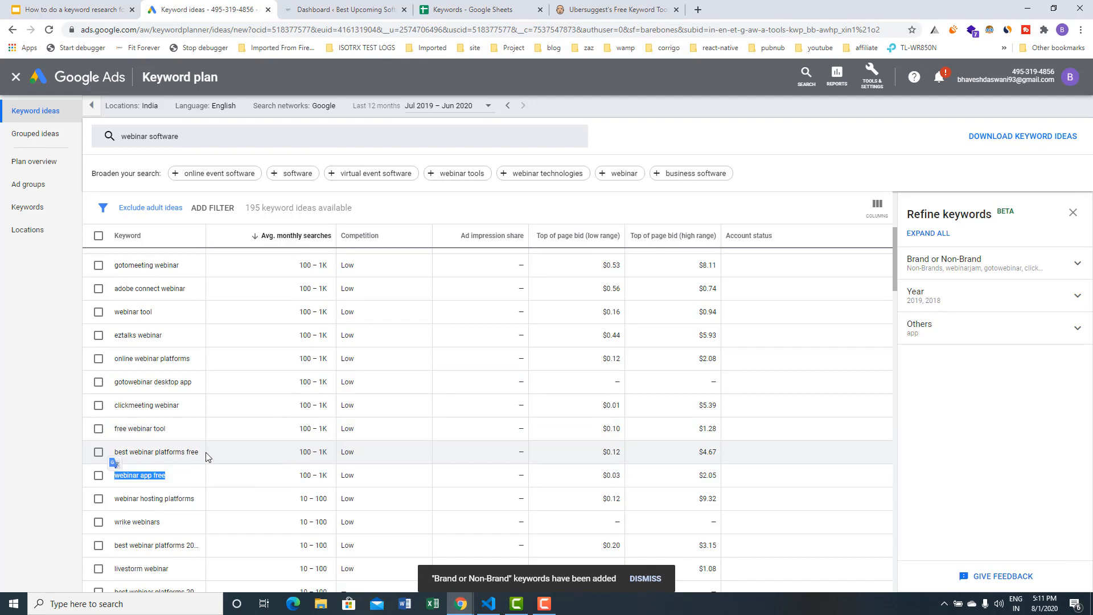
- Copy the keyword idea "best webinar platforms free" into A10 of the Keywords sheet and select A11
{"action": "left_click_drag", "start_coordinate": [207, 457], "coordinate": [115, 451]}
{"action": "key", "text": "ctrl+c"}
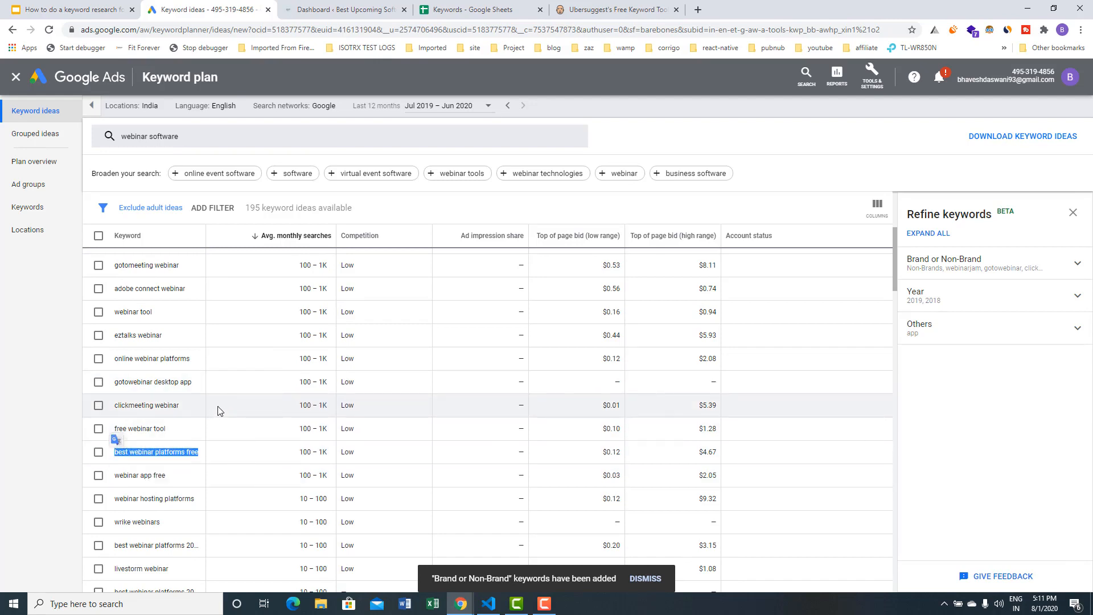
{"action": "left_click", "coordinate": [473, 10]}
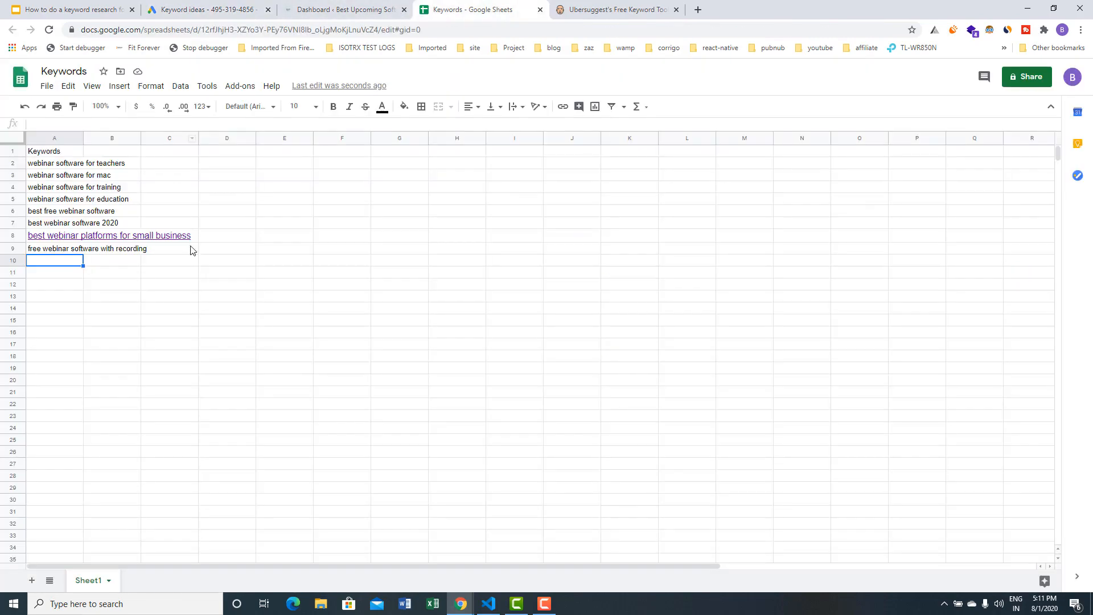
{"action": "double_click", "coordinate": [50, 262]}
{"action": "key", "text": "ctrl+v"}
{"action": "left_click", "coordinate": [39, 286]}
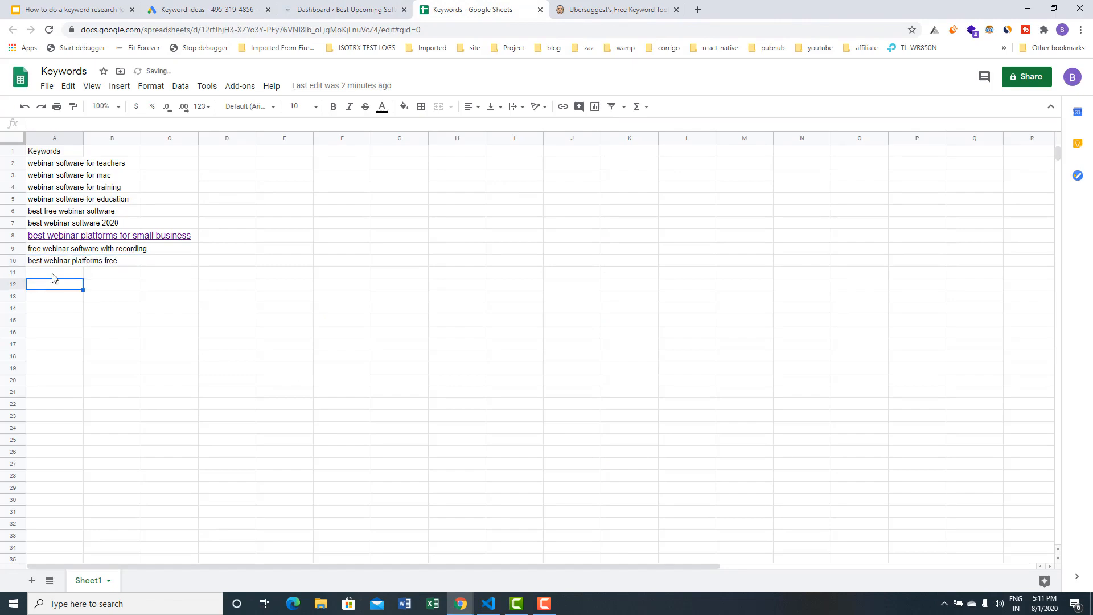
{"action": "left_click", "coordinate": [56, 273]}
- Copy "online webinar platforms" from the Keyword Planner ideas into A11 of the Keywords sheet
{"action": "left_click", "coordinate": [210, 9]}
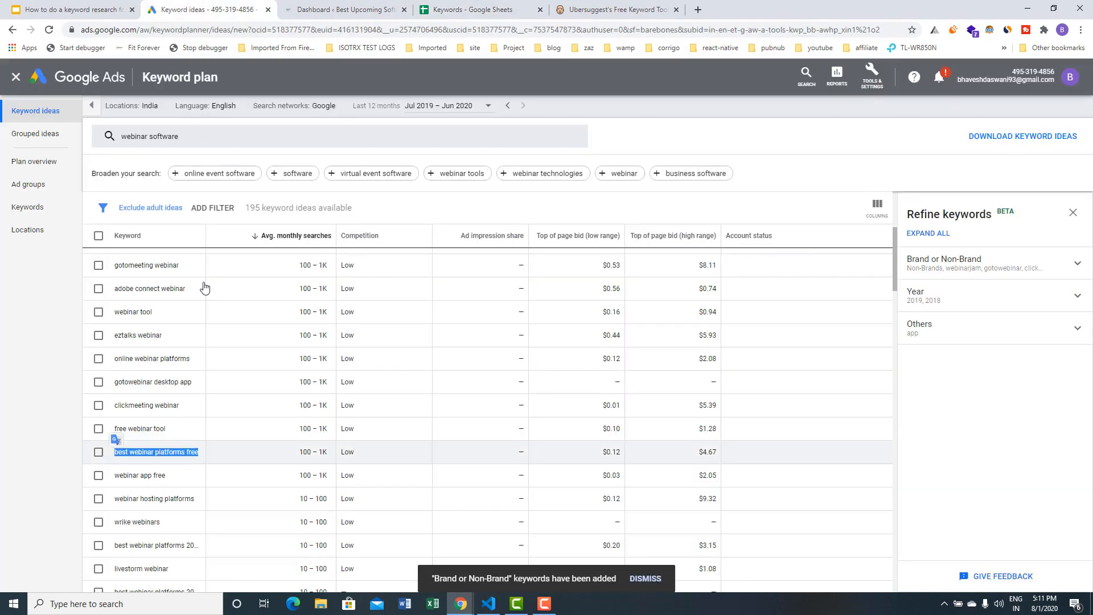
{"action": "left_click_drag", "start_coordinate": [192, 358], "coordinate": [113, 359]}
{"action": "key", "text": "ctrl+c"}
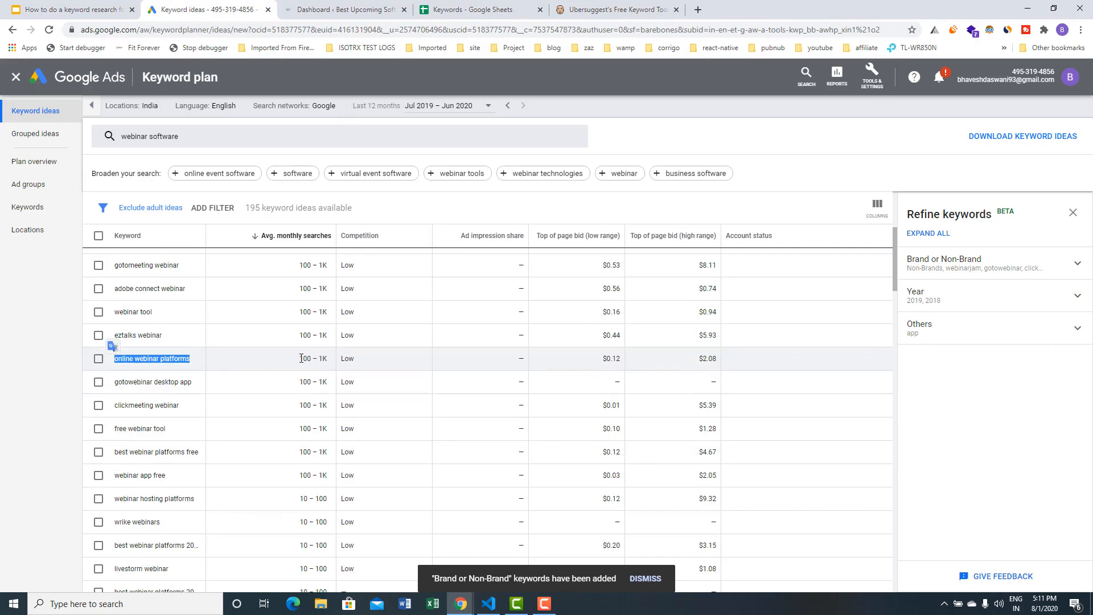
{"action": "left_click", "coordinate": [472, 10]}
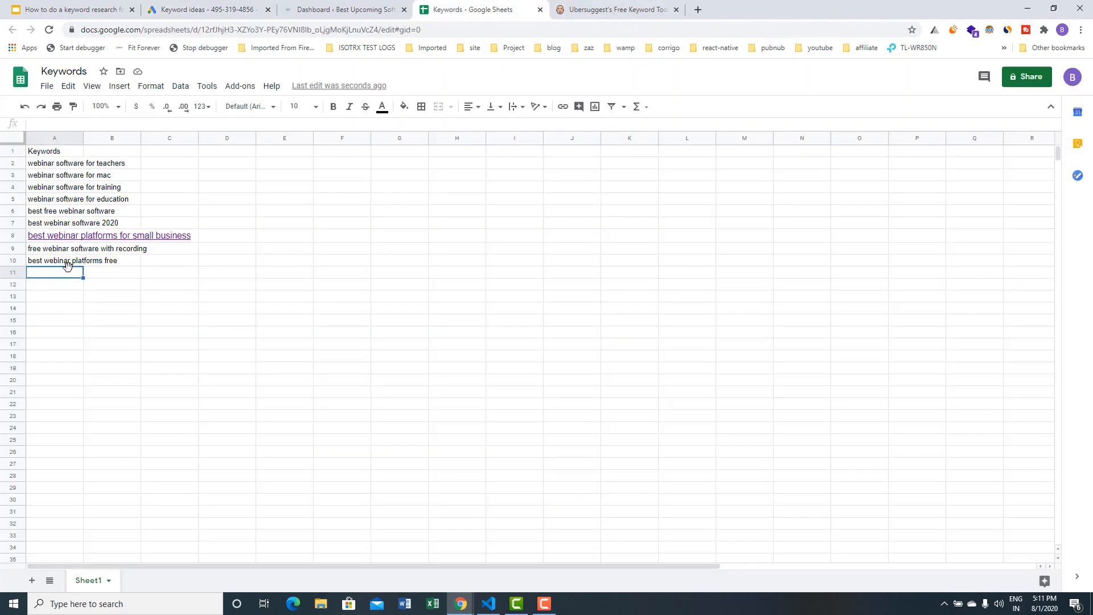
{"action": "key", "text": "ctrl+v"}
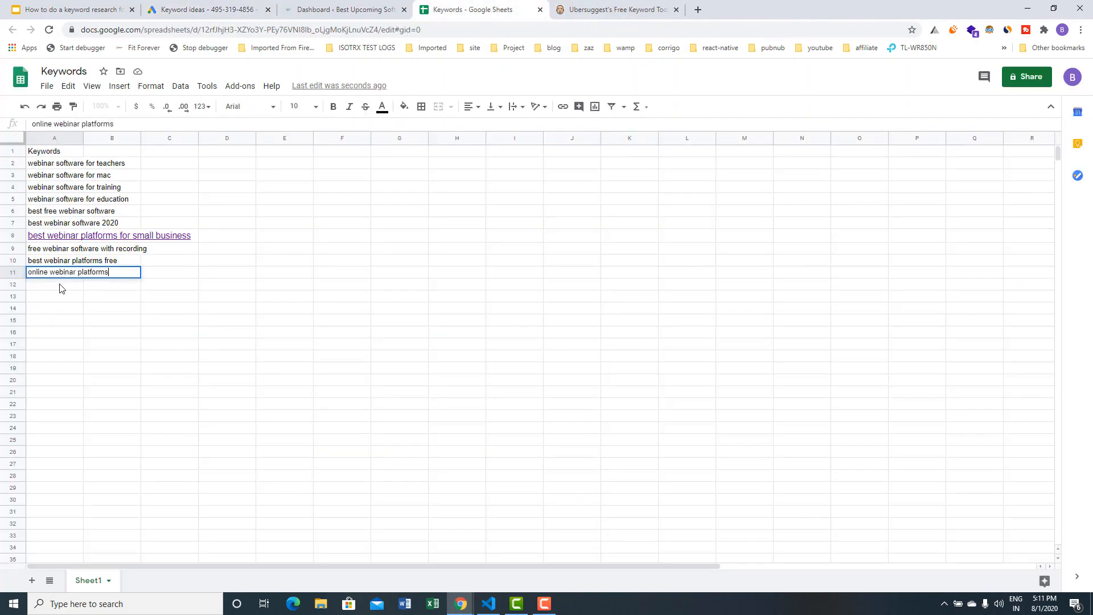
{"action": "key", "text": "Return"}
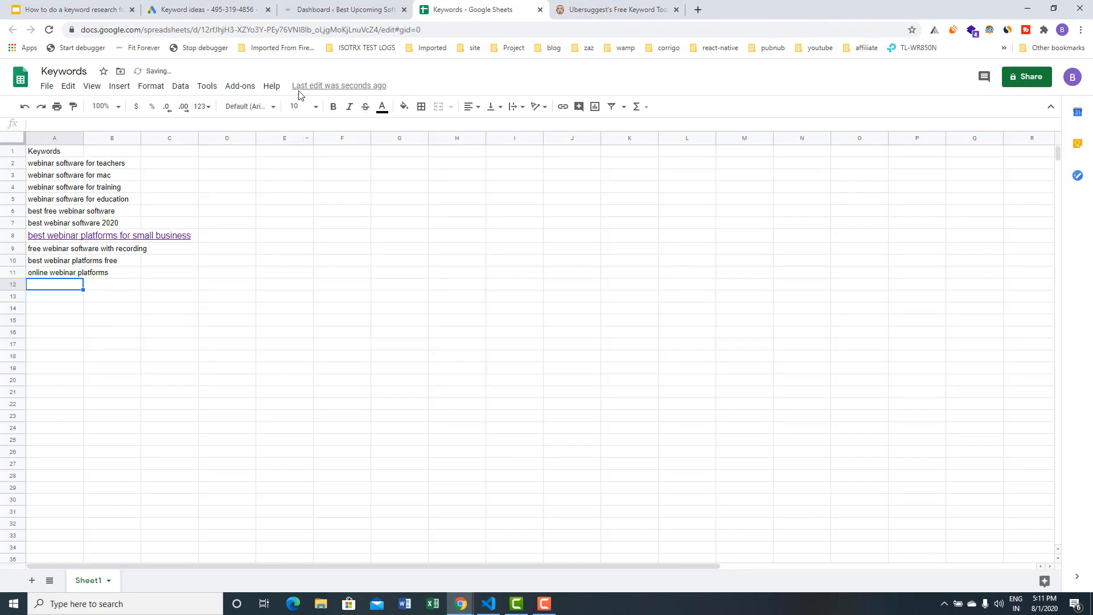
- Copy "free webinar platform" from the Keyword Planner ideas into A12 of the Keywords sheet
{"action": "left_click", "coordinate": [171, 13]}
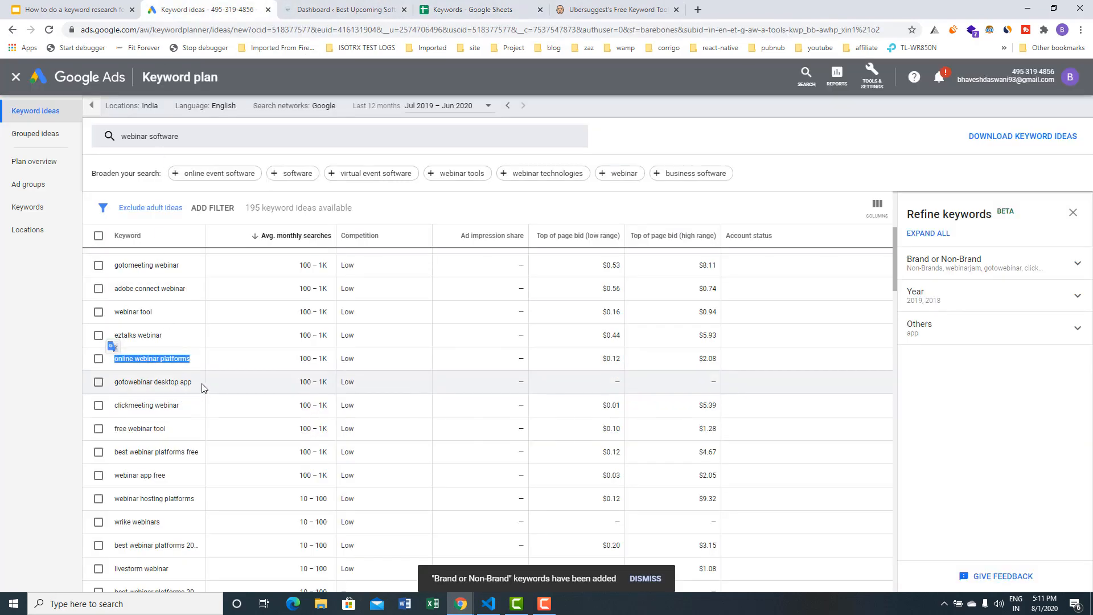
{"action": "left_click_drag", "start_coordinate": [203, 384], "coordinate": [116, 383]}
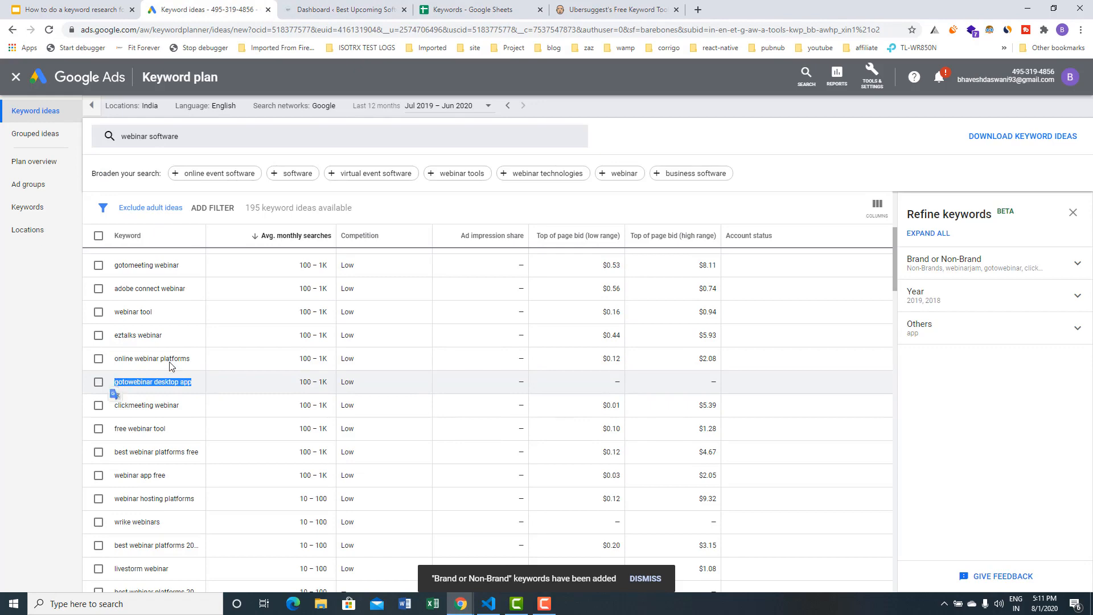
{"action": "scroll", "coordinate": [188, 339], "scroll_direction": "up", "scroll_amount": 4}
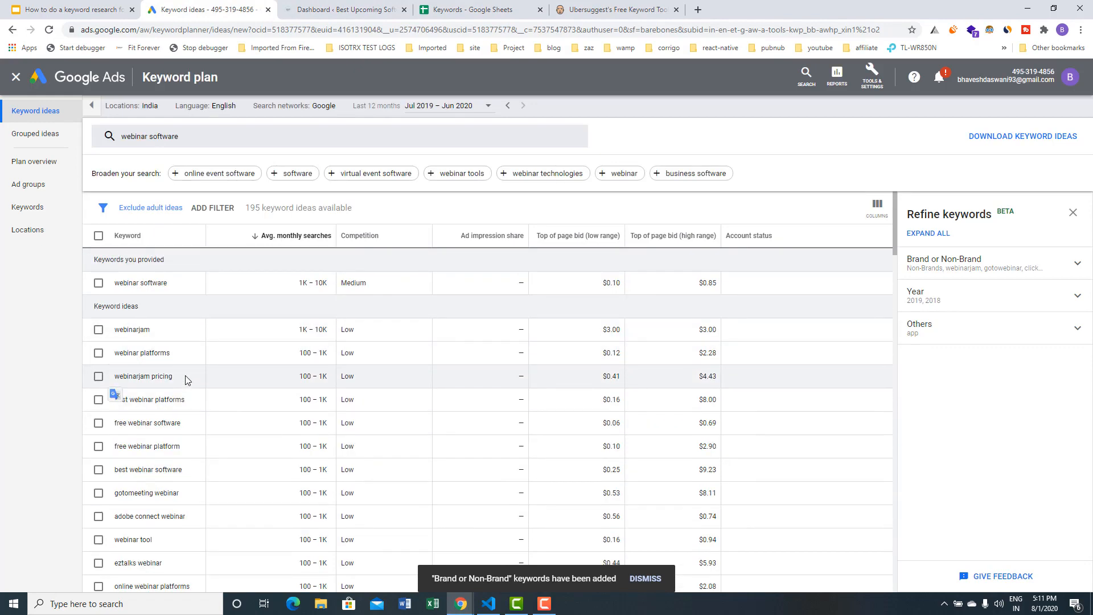
{"action": "left_click_drag", "start_coordinate": [163, 330], "coordinate": [116, 331]}
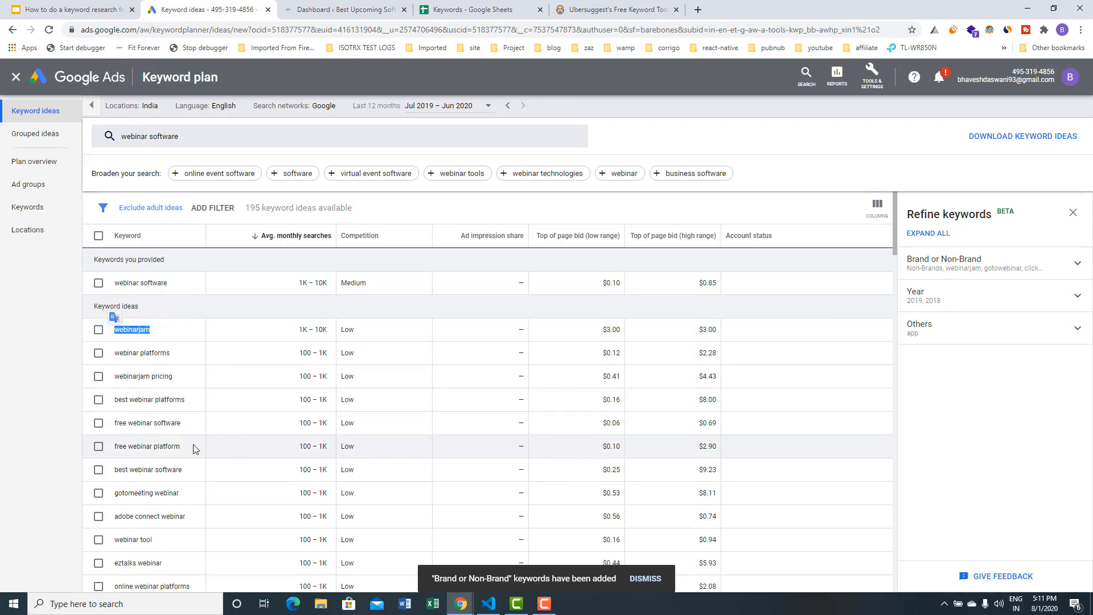
{"action": "left_click_drag", "start_coordinate": [193, 446], "coordinate": [97, 449]}
{"action": "key", "text": "ctrl+c"}
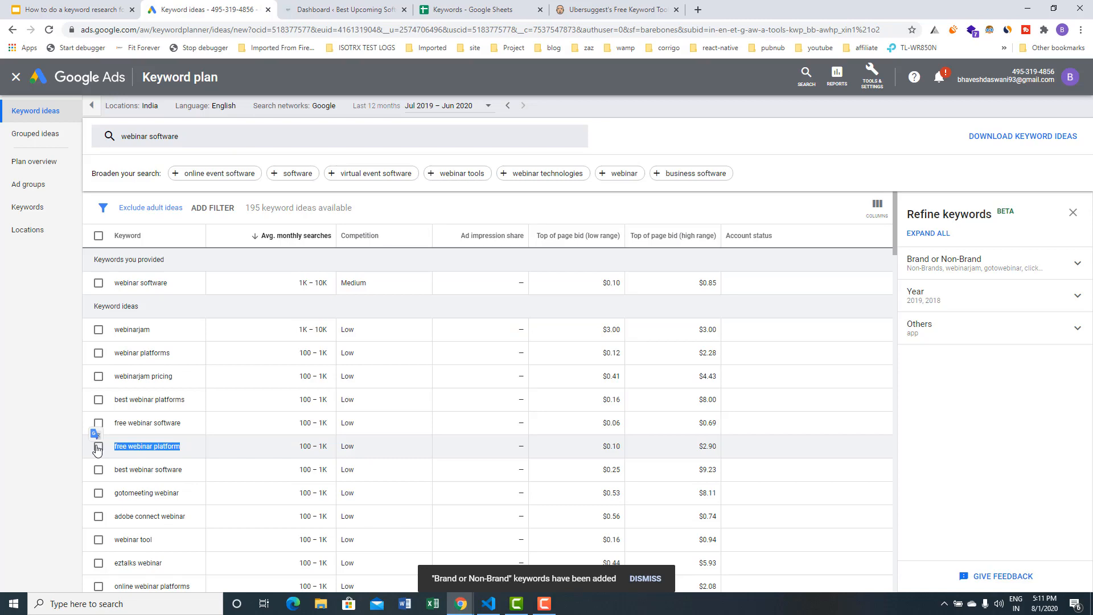
{"action": "left_click", "coordinate": [472, 9]}
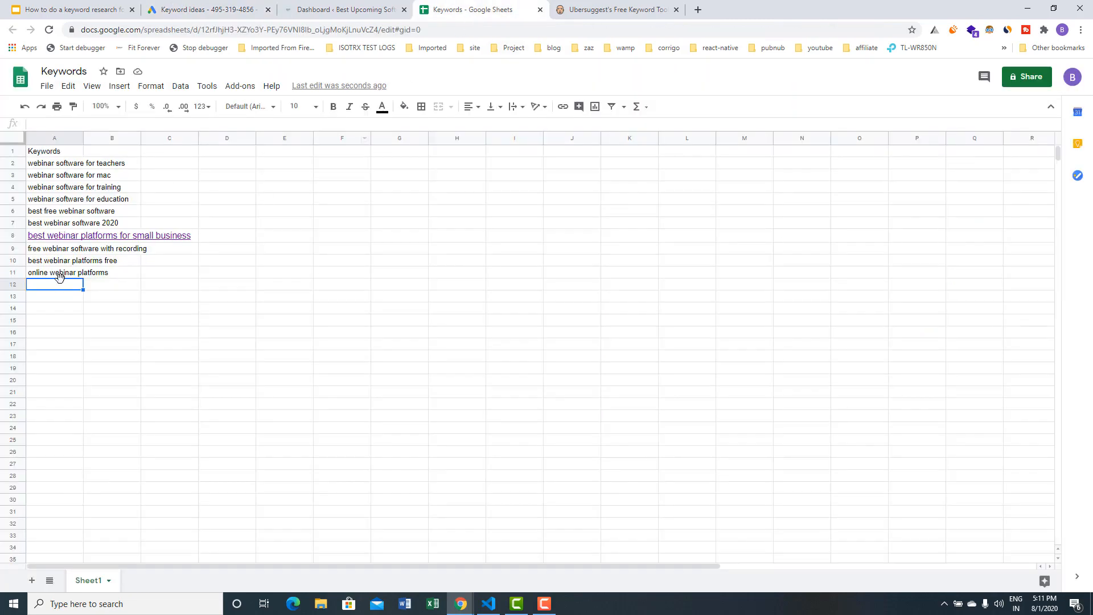
{"action": "double_click", "coordinate": [53, 289]}
{"action": "key", "text": "ctrl+v"}
- Return to Keyword Planner, replace the seed keyword with "shoes", get results and compare the monthly search ranges and competition
{"action": "left_click", "coordinate": [364, 9]}
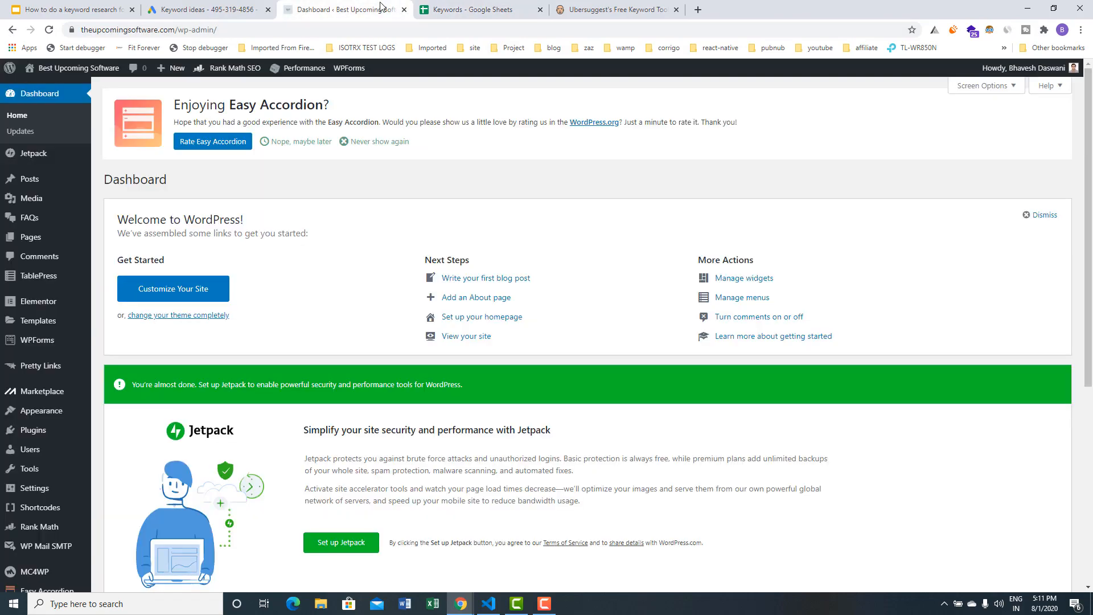
{"action": "left_click", "coordinate": [222, 8]}
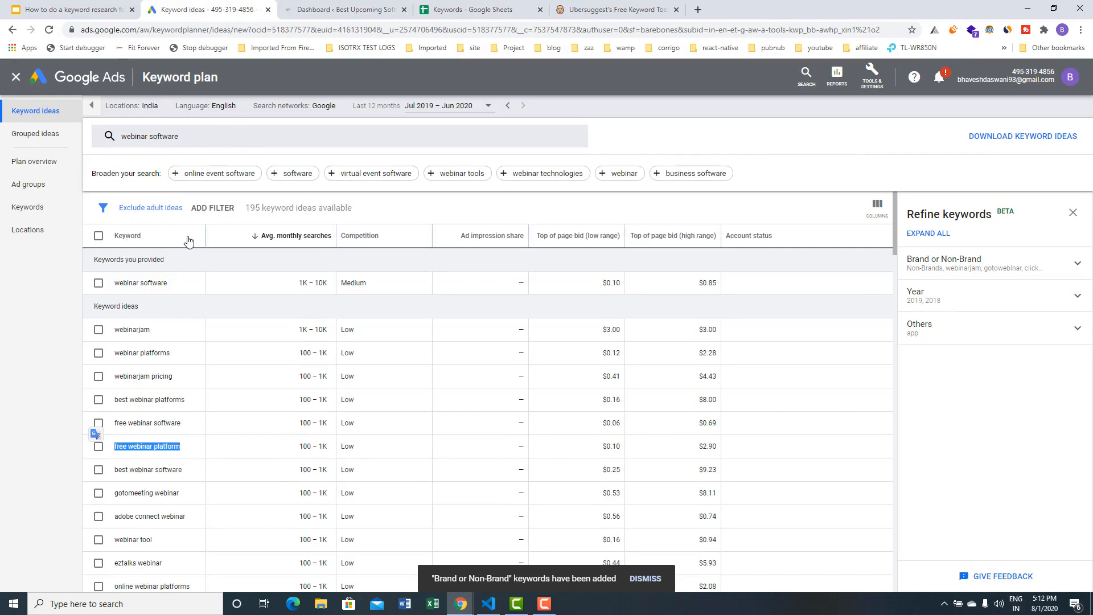
{"action": "scroll", "coordinate": [185, 245], "scroll_direction": "down", "scroll_amount": 5}
{"action": "scroll", "coordinate": [244, 204], "scroll_direction": "up", "scroll_amount": 5}
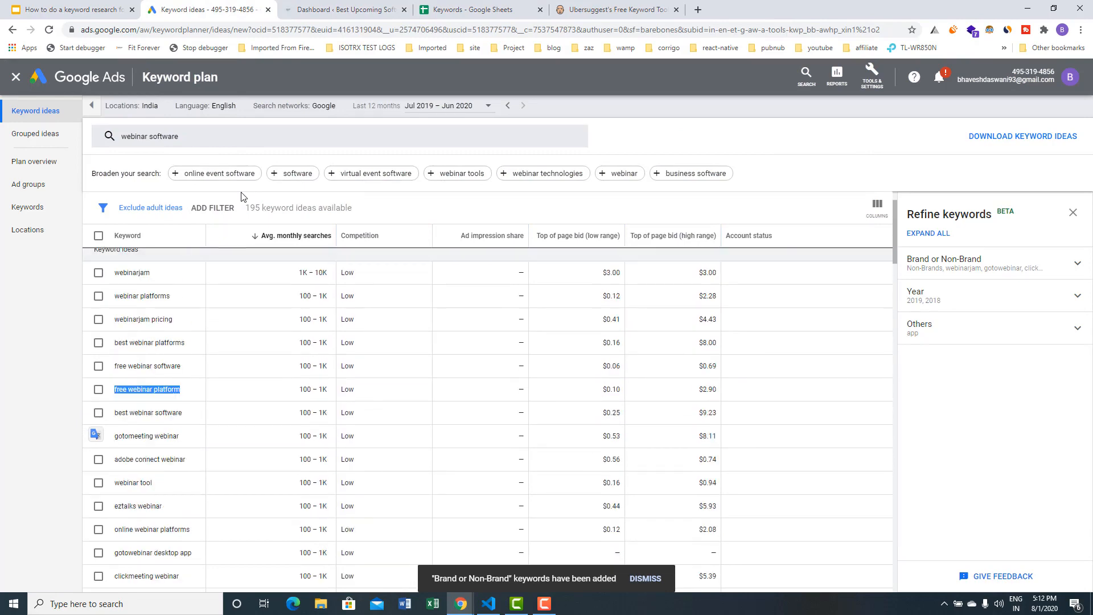
{"action": "left_click", "coordinate": [148, 139]}
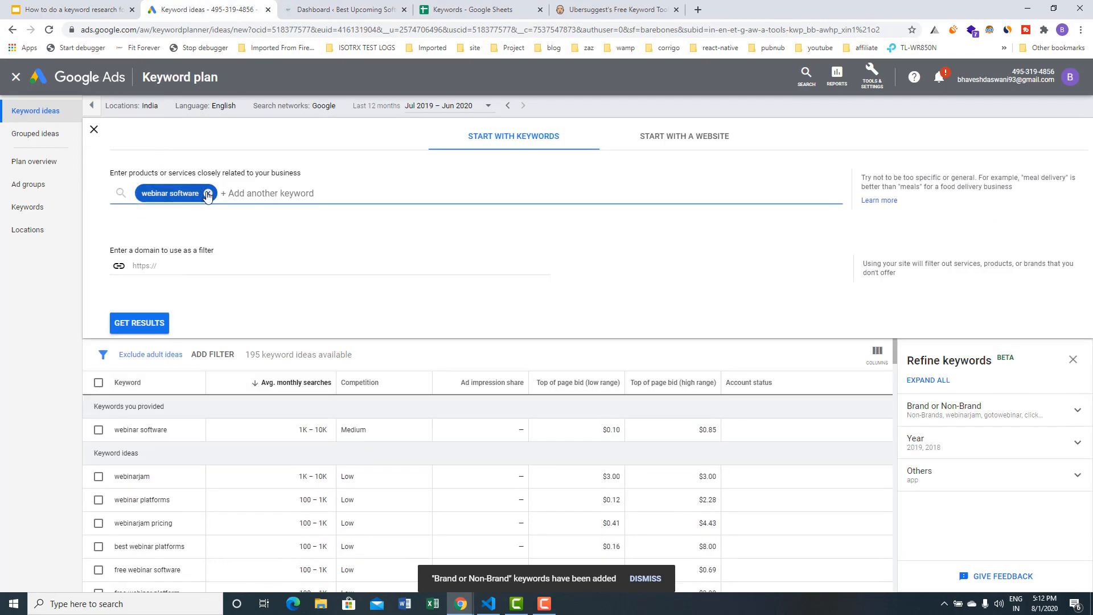
{"action": "left_click", "coordinate": [208, 194]}
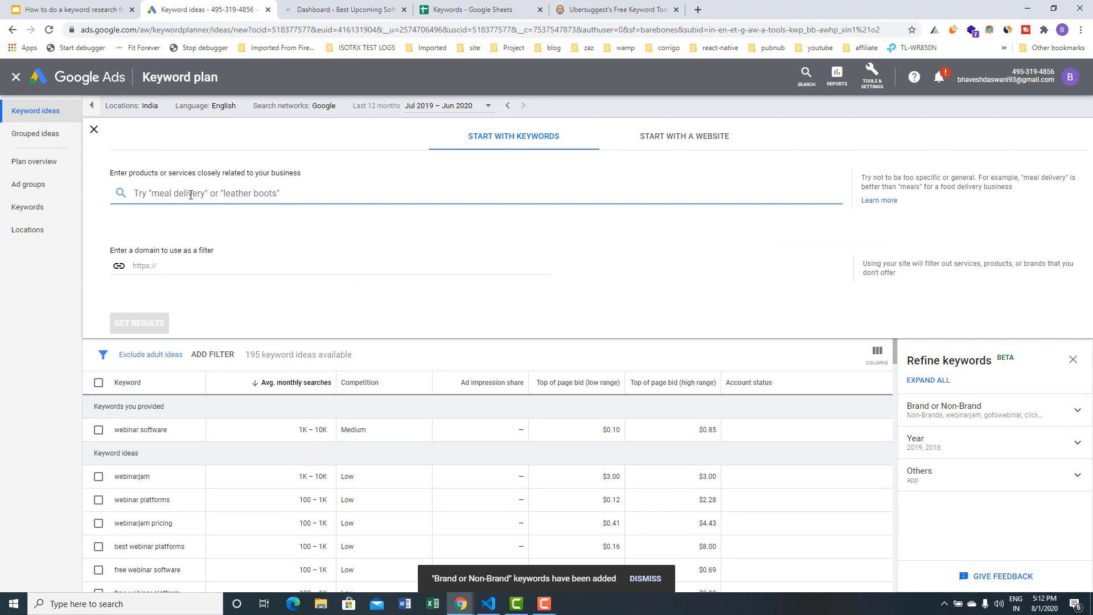
{"action": "type", "text": "shoes"}
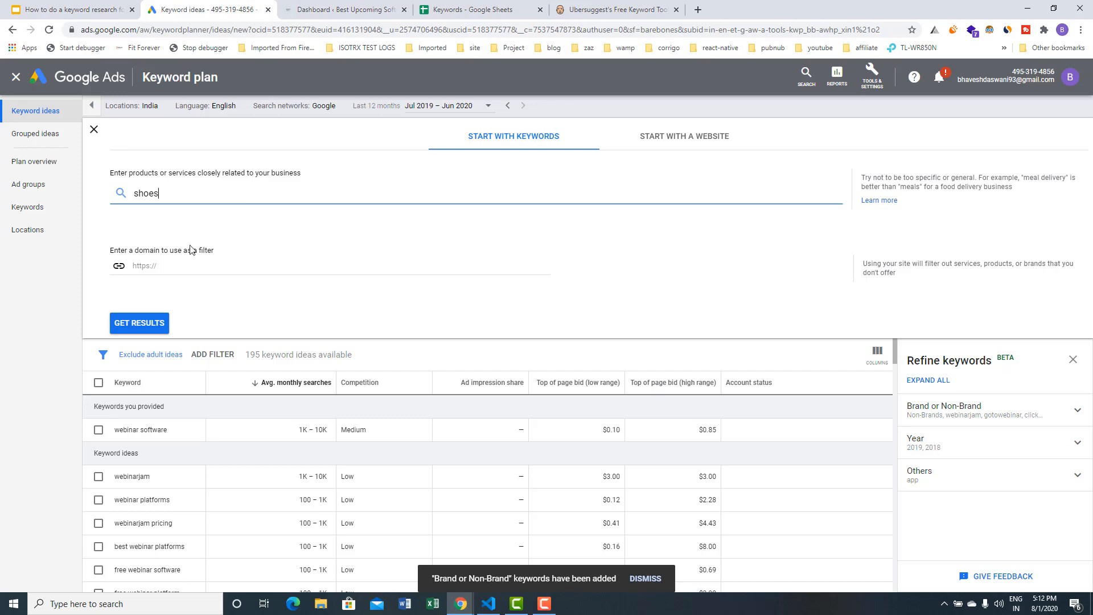
{"action": "left_click", "coordinate": [148, 322]}
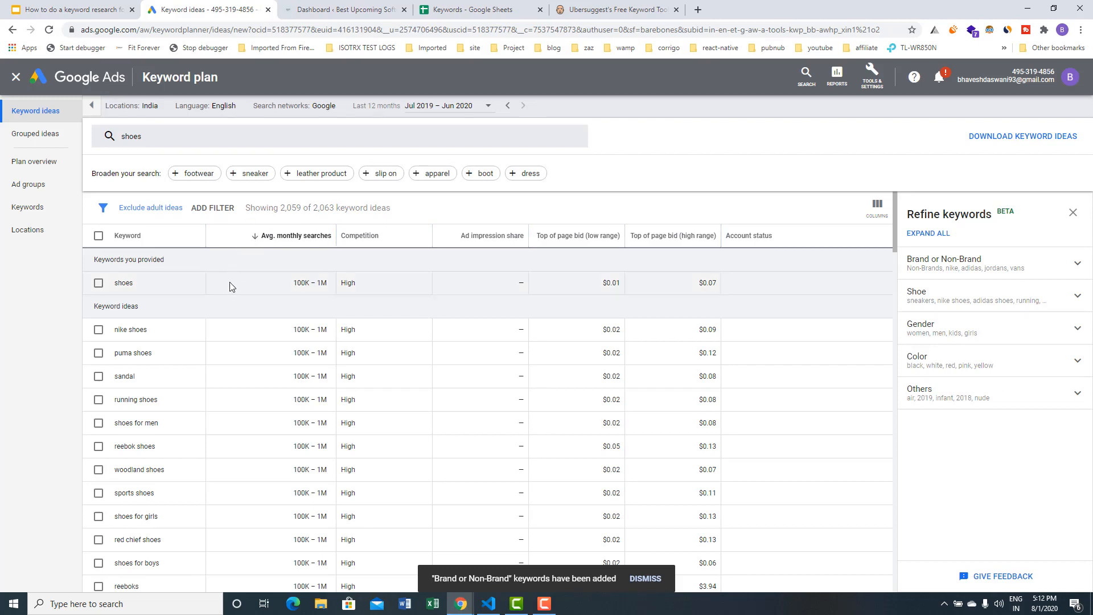
{"action": "scroll", "coordinate": [224, 290], "scroll_direction": "down", "scroll_amount": 15}
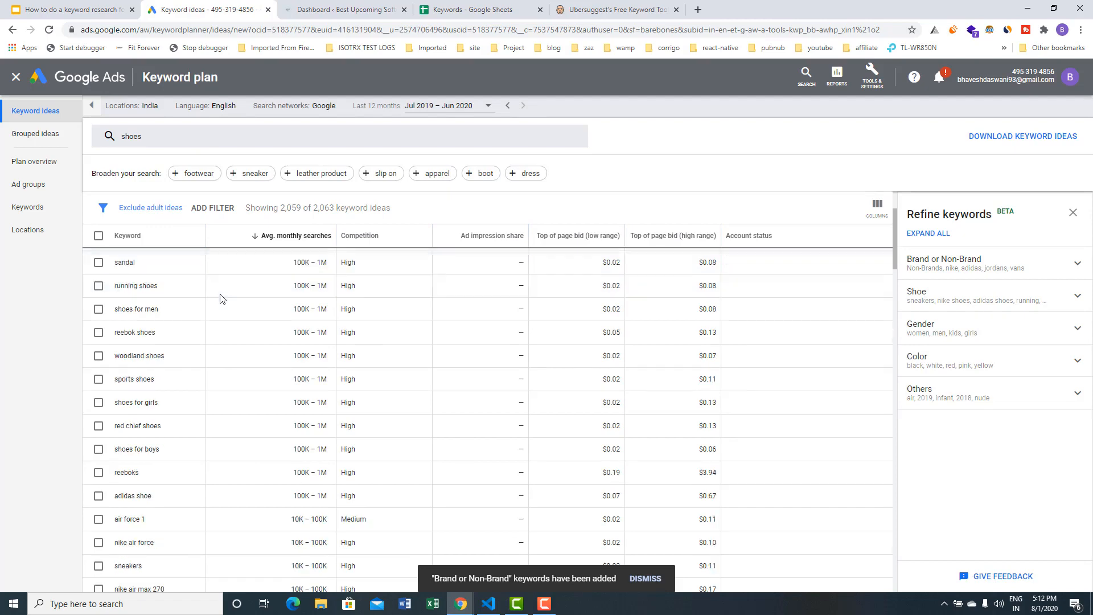
{"action": "scroll", "coordinate": [216, 295], "scroll_direction": "down", "scroll_amount": 12}
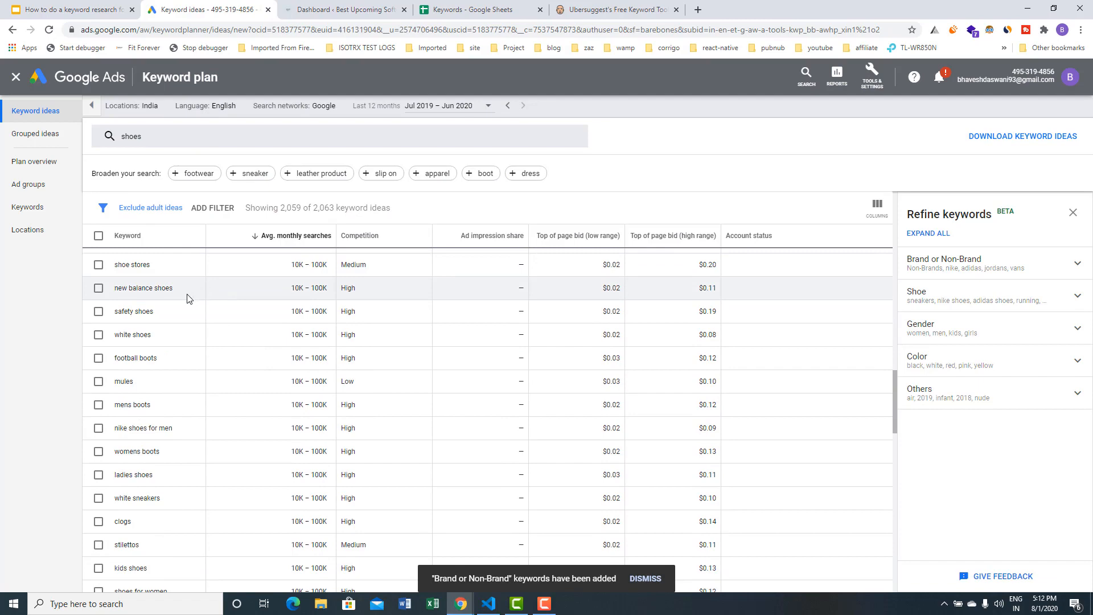
{"action": "scroll", "coordinate": [197, 282], "scroll_direction": "up", "scroll_amount": 12}
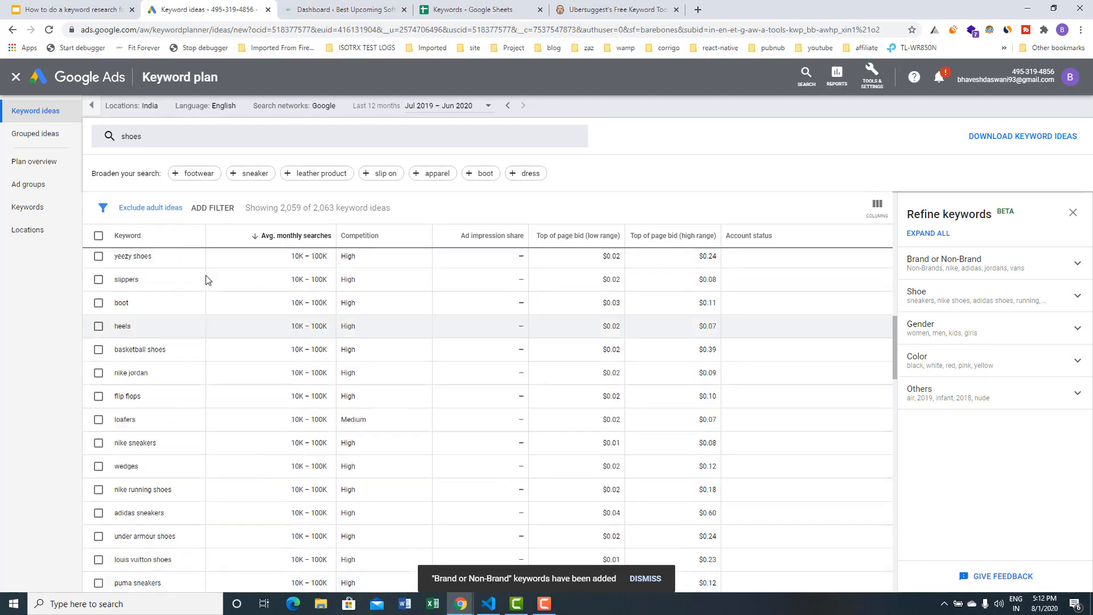
{"action": "scroll", "coordinate": [207, 278], "scroll_direction": "up", "scroll_amount": 15}
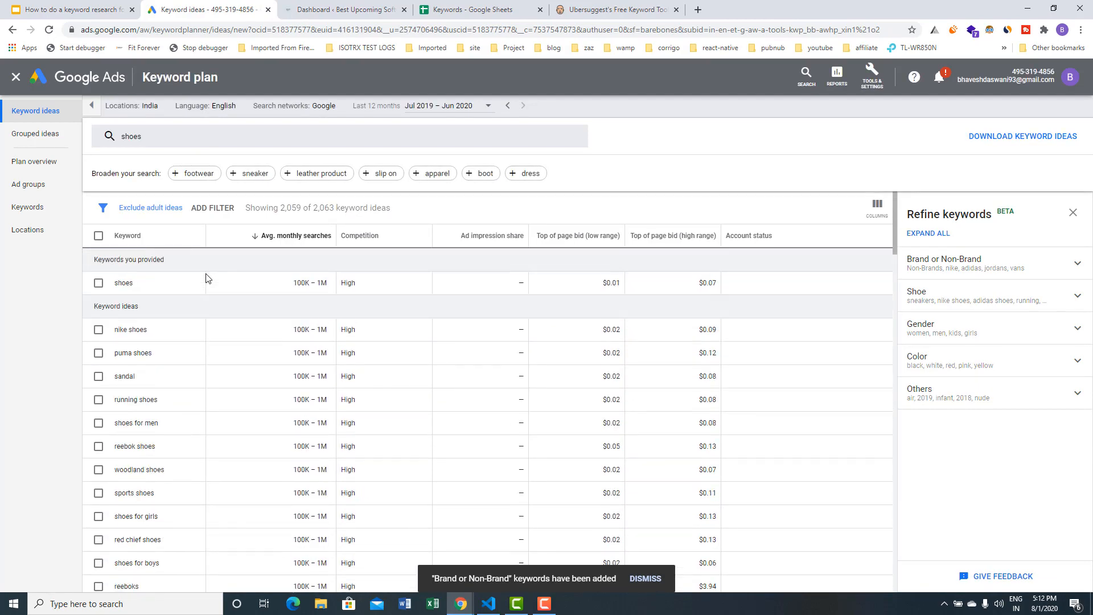
- Switch to Ubersuggest and search for the keyword "webinar" with English / United States as the language and location
{"action": "left_click", "coordinate": [604, 10]}
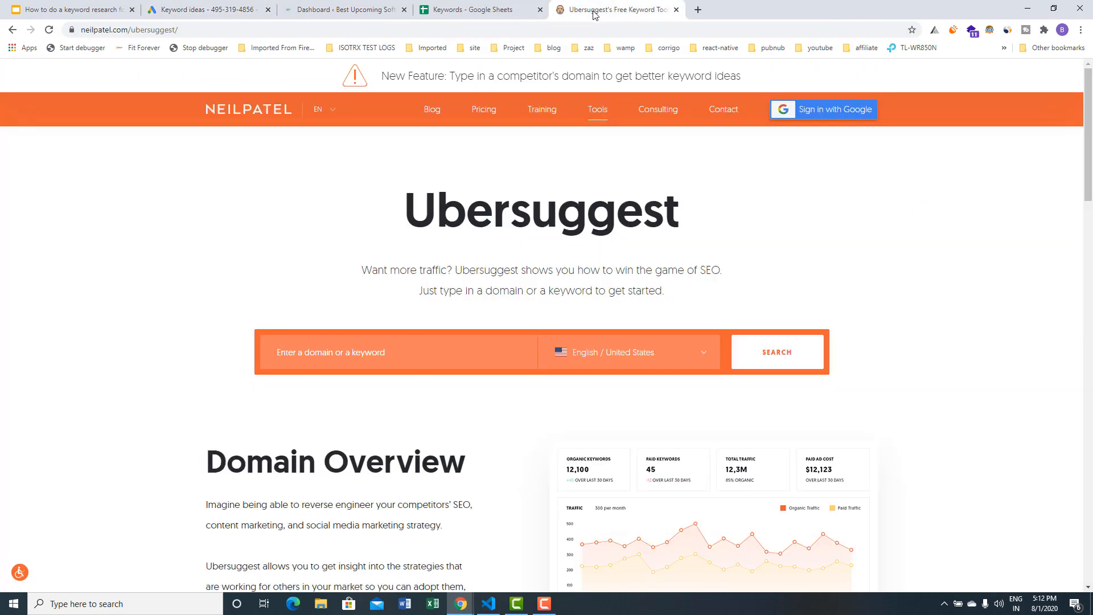
{"action": "left_click_drag", "start_coordinate": [686, 214], "coordinate": [410, 205]}
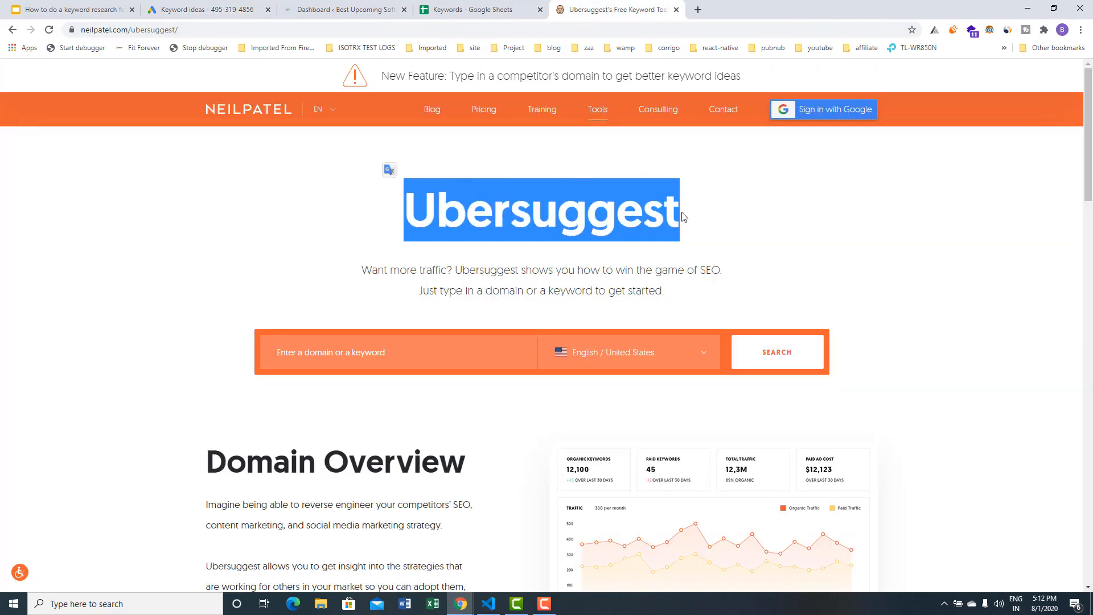
{"action": "left_click", "coordinate": [424, 352]}
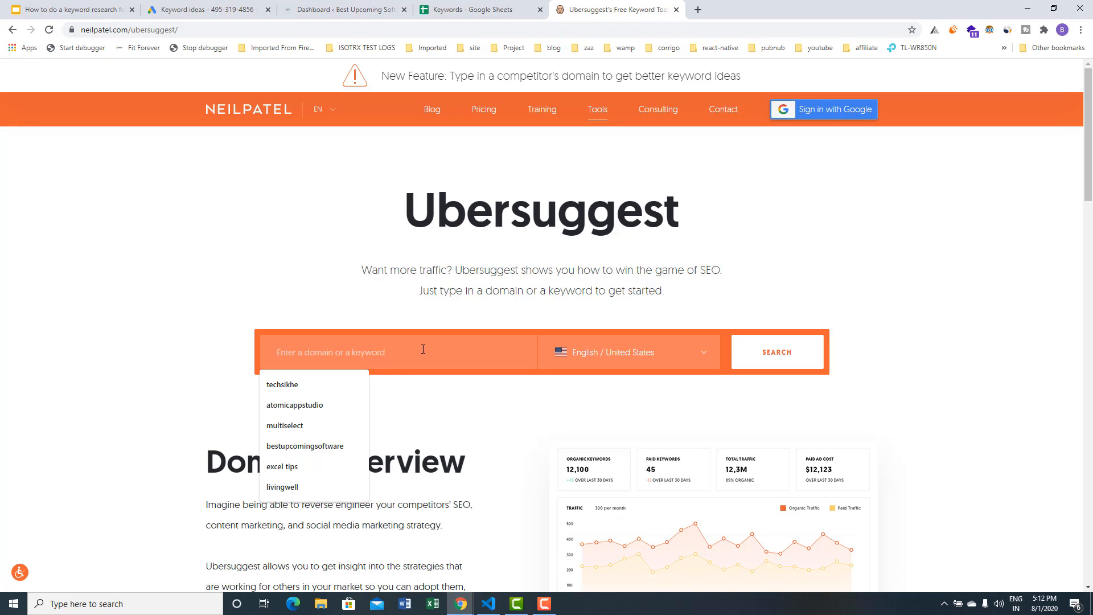
{"action": "type", "text": "webinar"}
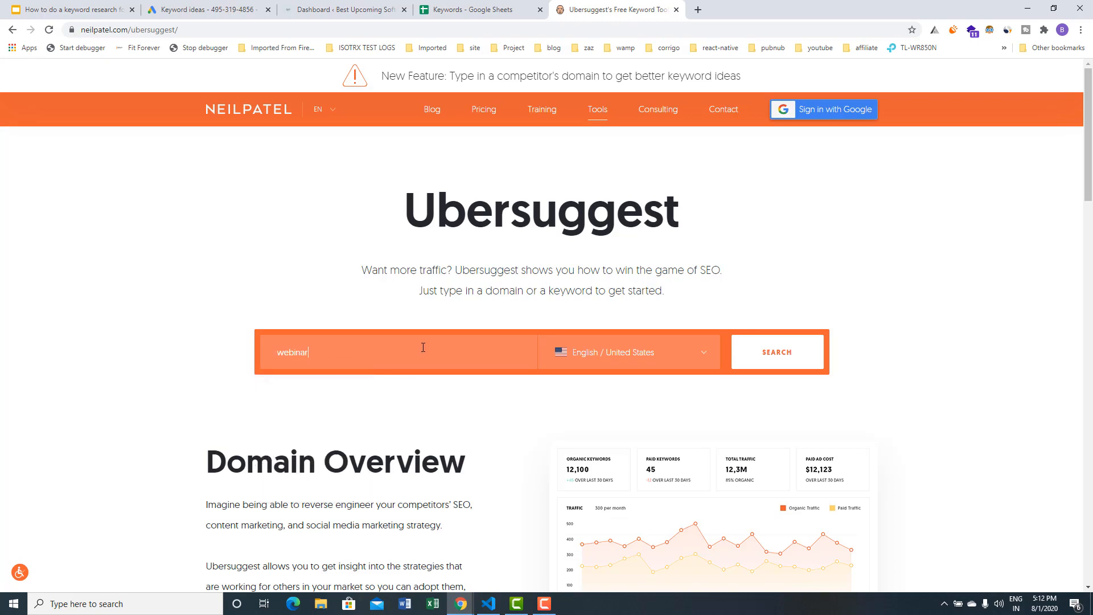
{"action": "left_click", "coordinate": [629, 357]}
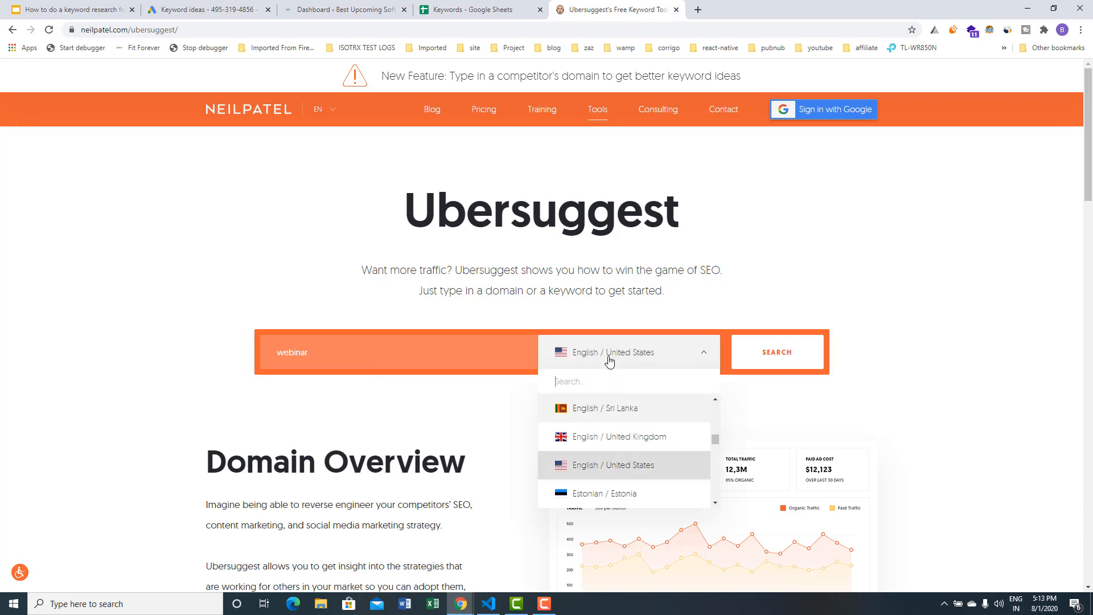
{"action": "left_click", "coordinate": [609, 353]}
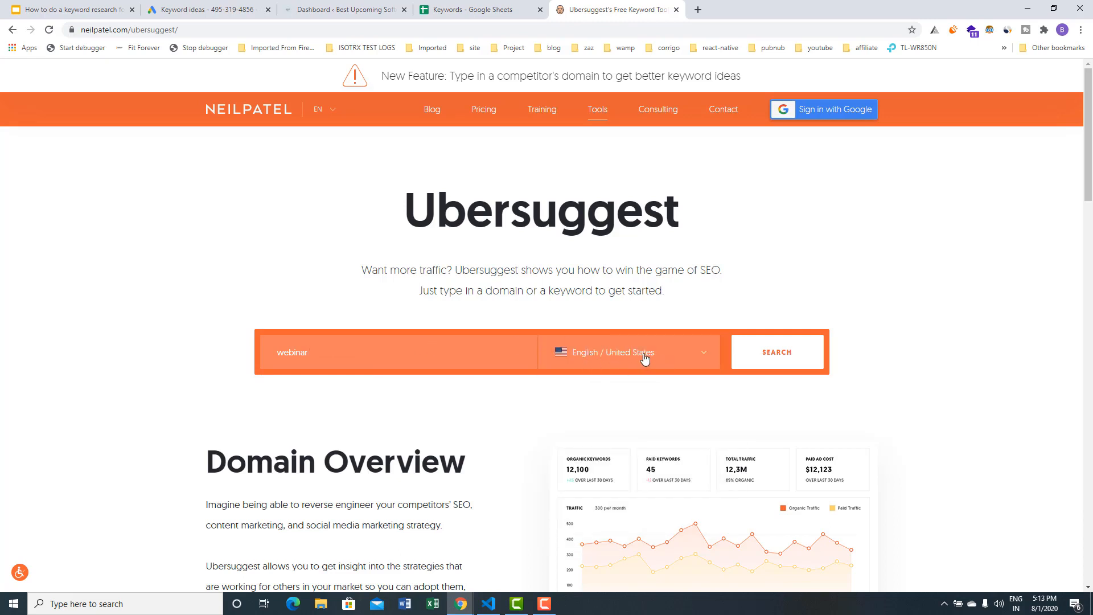
{"action": "left_click", "coordinate": [788, 354]}
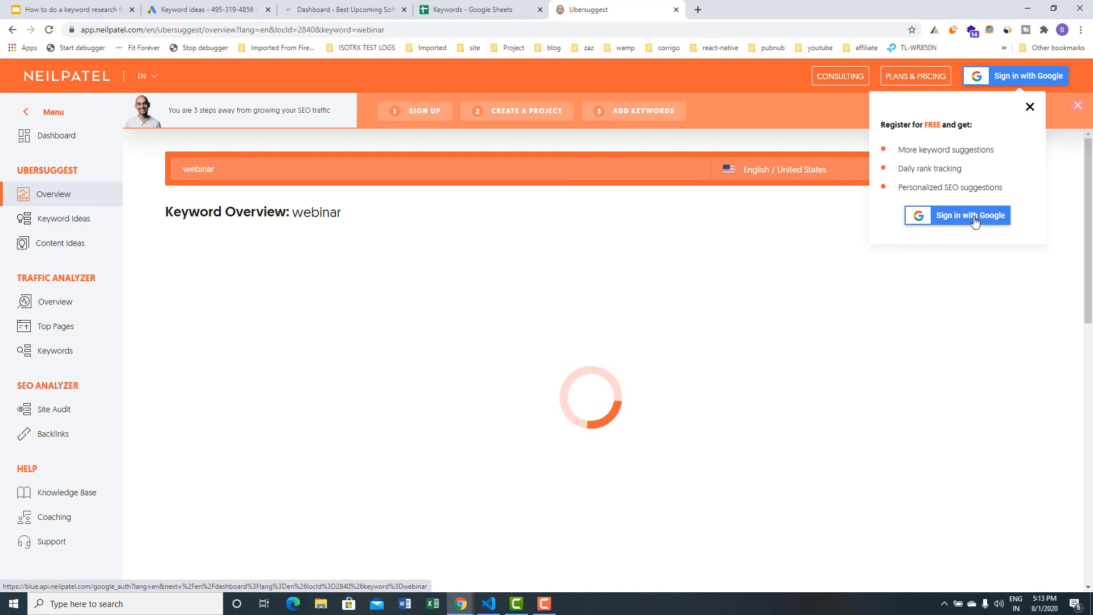
- Close the "Do you want more traffic?" dialog and the free registration pop-up over the "webinar" keyword overview
{"action": "left_click_drag", "start_coordinate": [886, 133], "coordinate": [989, 127]}
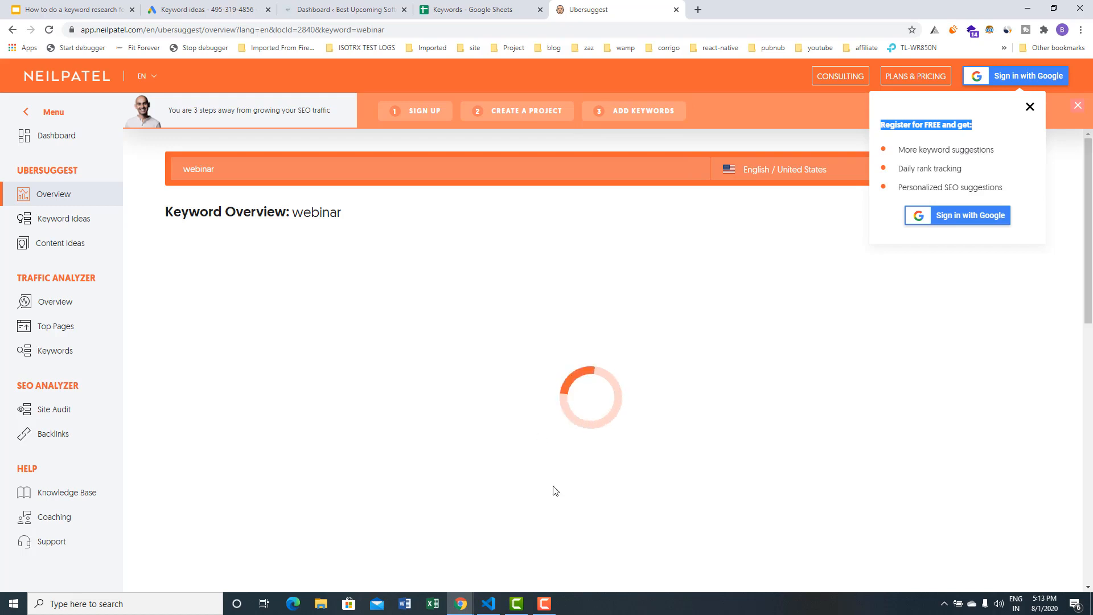
{"action": "left_click", "coordinate": [549, 606]}
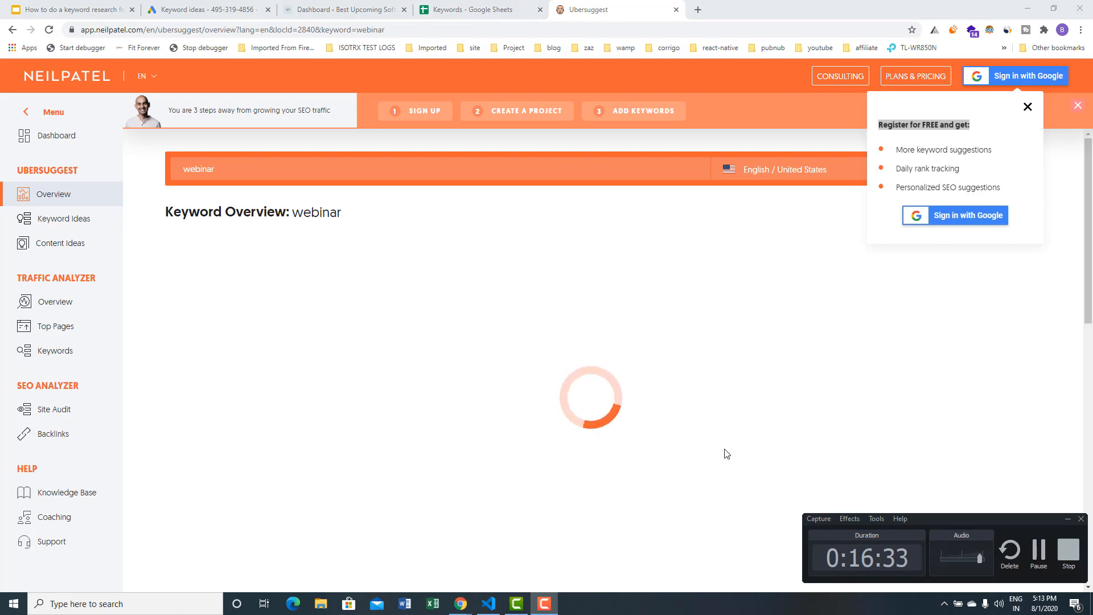
{"action": "left_click", "coordinate": [559, 417]}
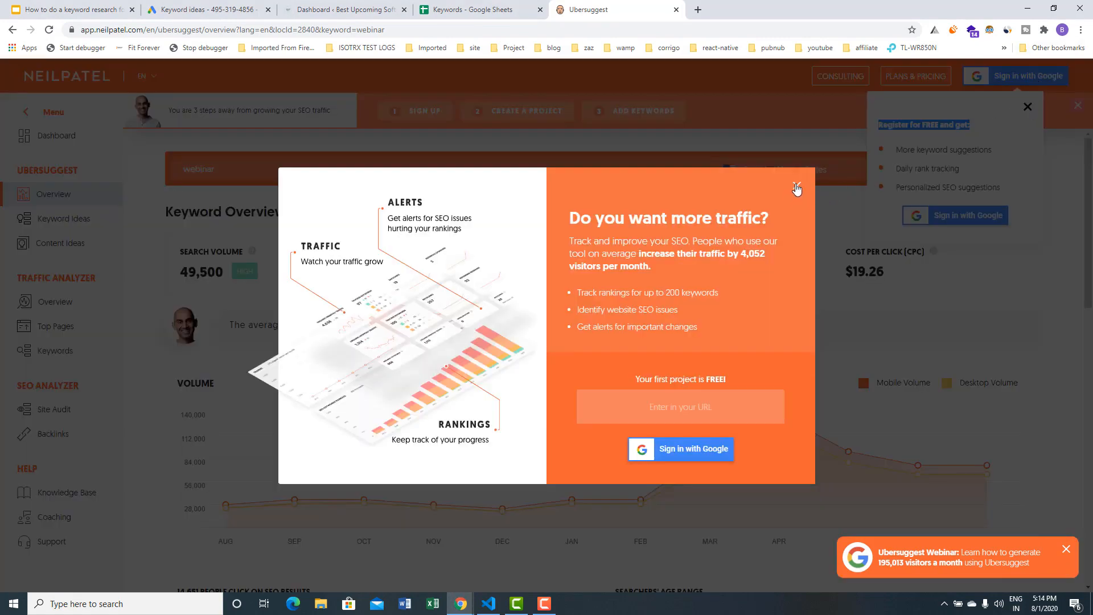
{"action": "left_click", "coordinate": [796, 187]}
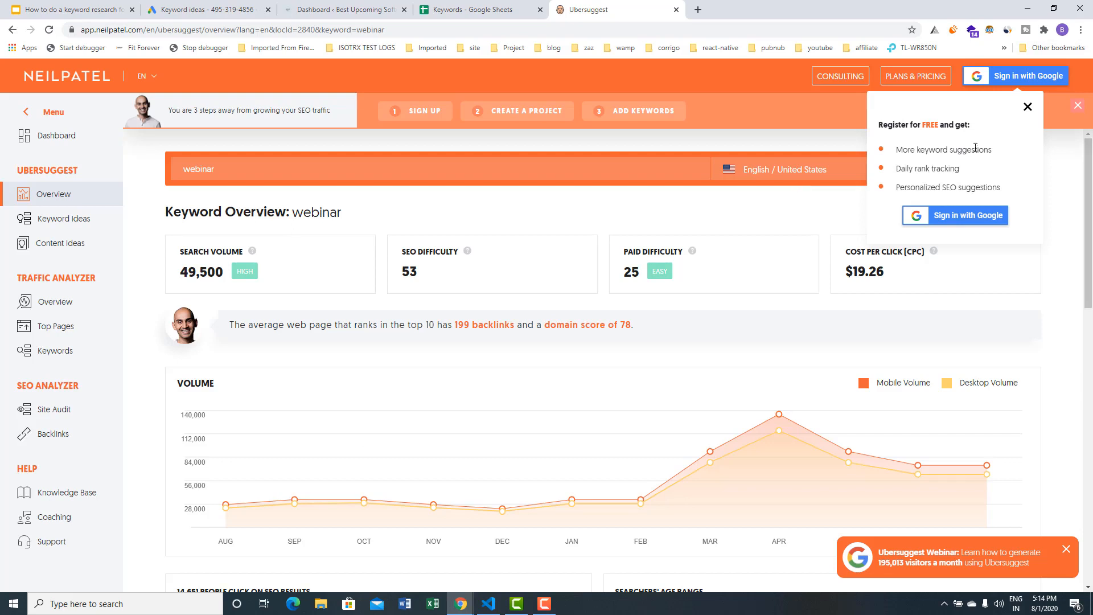
{"action": "left_click", "coordinate": [1027, 107]}
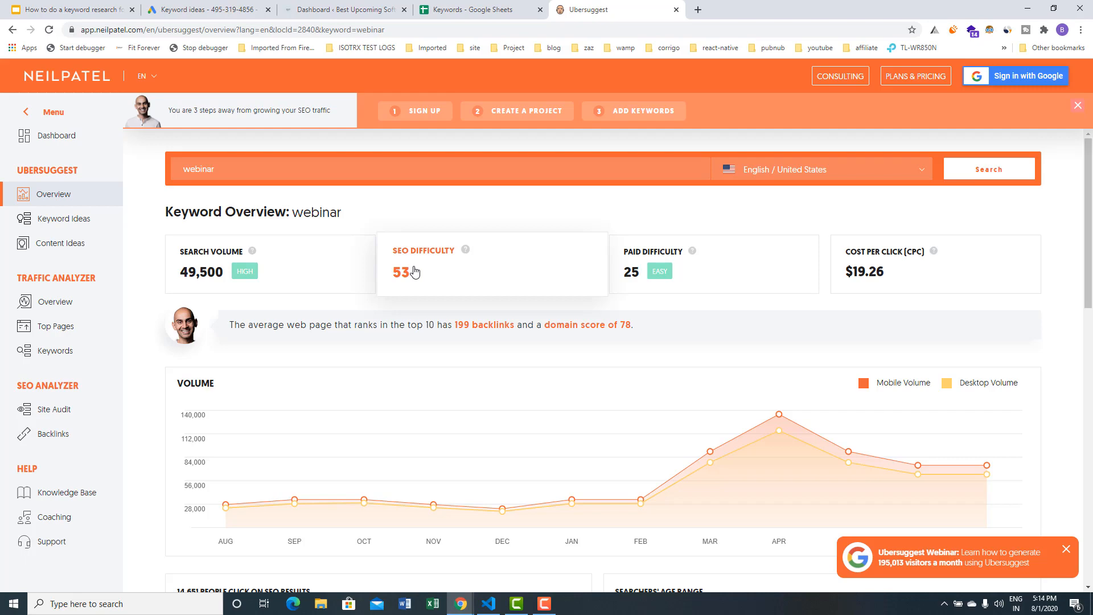
- Review the "webinar" keyword overview, including search volume, SEO difficulty, the volume chart and the keyword ideas suggestions
{"action": "scroll", "coordinate": [411, 255], "scroll_direction": "down", "scroll_amount": 3}
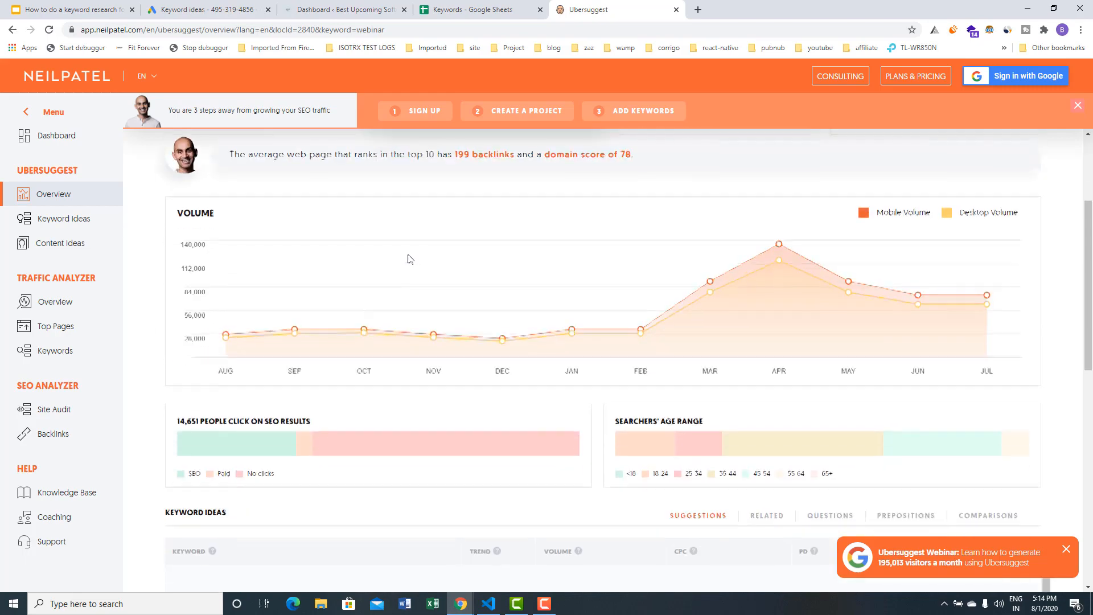
{"action": "scroll", "coordinate": [407, 257], "scroll_direction": "down", "scroll_amount": 4}
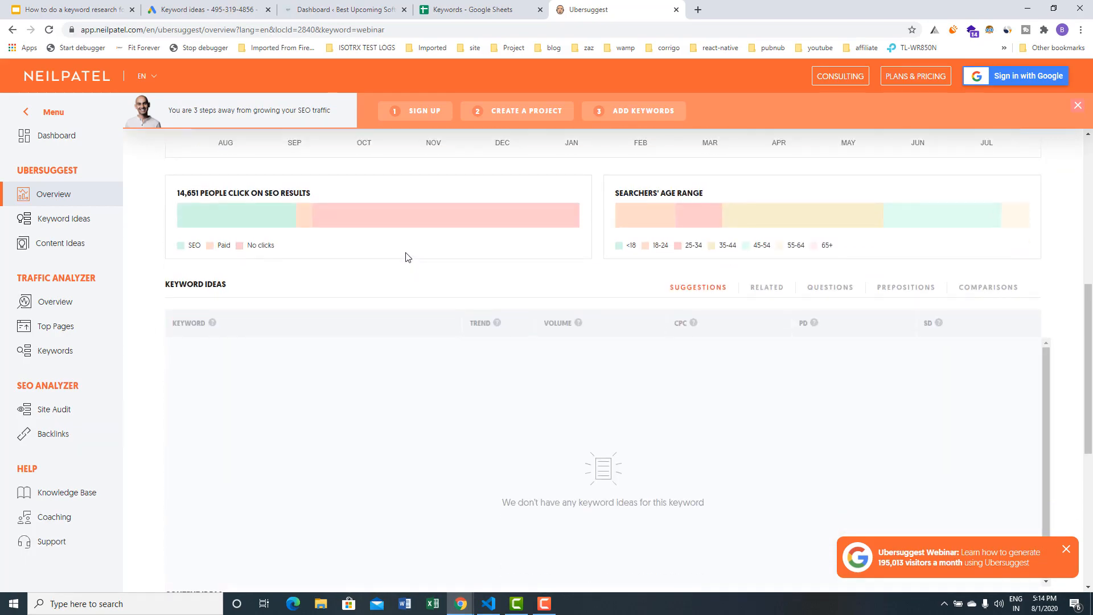
{"action": "scroll", "coordinate": [406, 257], "scroll_direction": "down", "scroll_amount": 2}
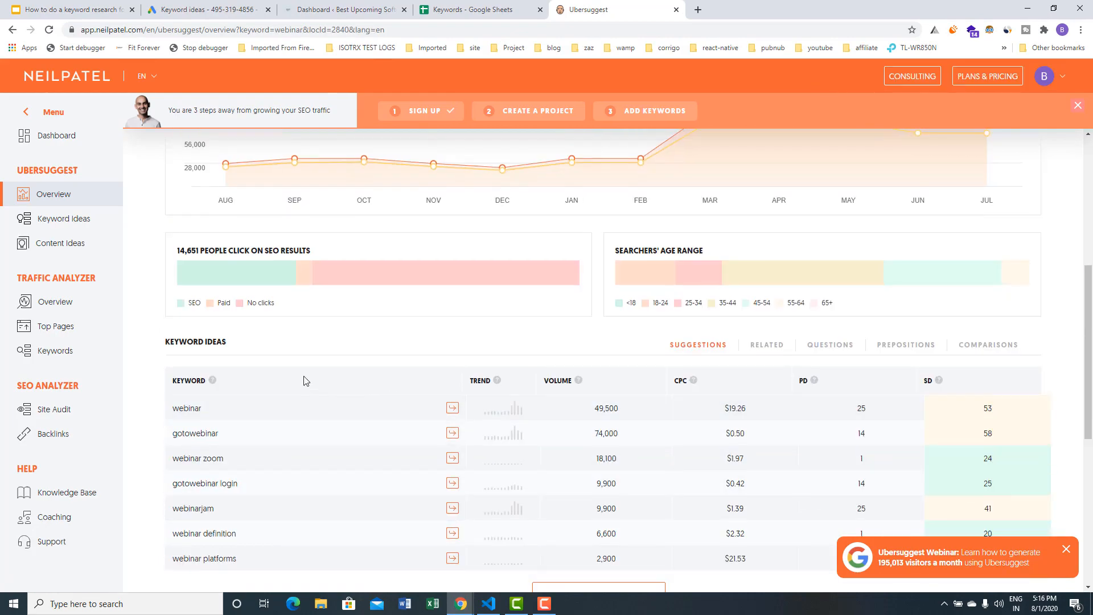
{"action": "scroll", "coordinate": [305, 382], "scroll_direction": "up", "scroll_amount": 6}
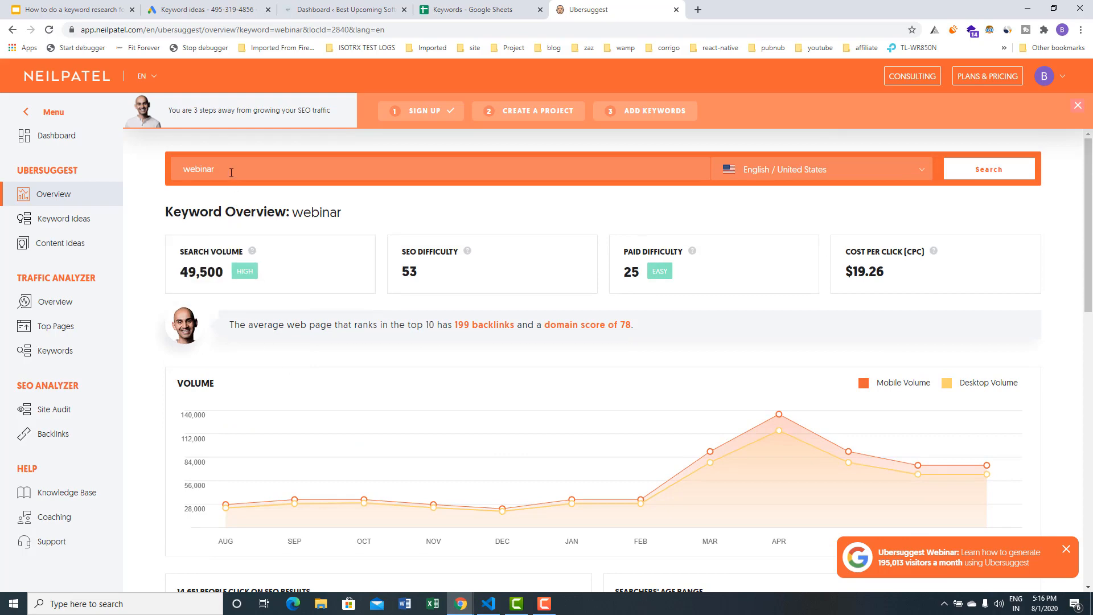
{"action": "scroll", "coordinate": [233, 172], "scroll_direction": "down", "scroll_amount": 2}
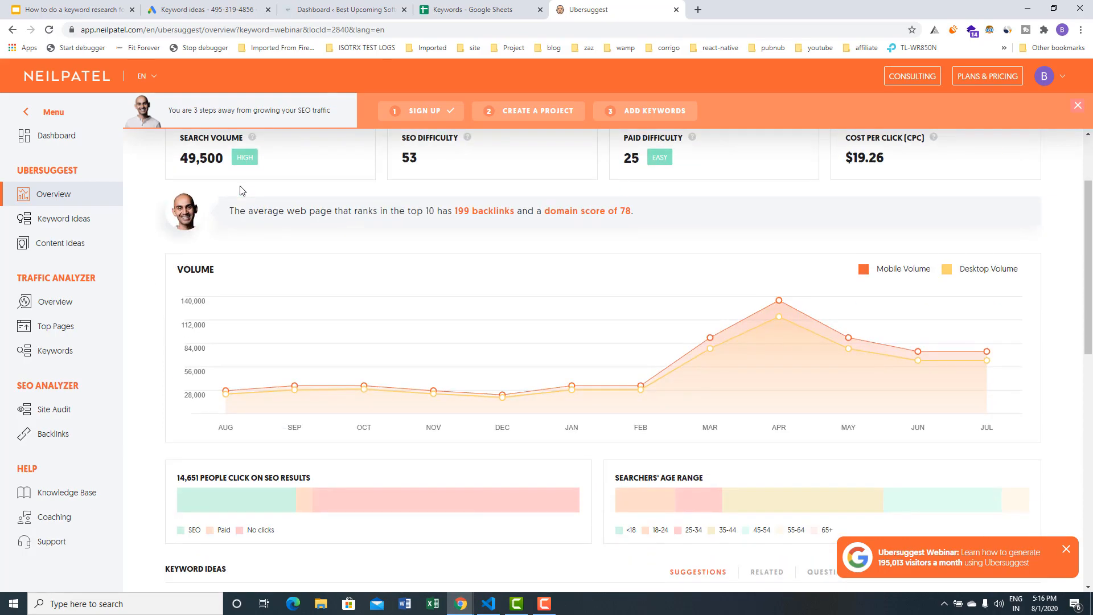
{"action": "scroll", "coordinate": [240, 191], "scroll_direction": "down", "scroll_amount": 6}
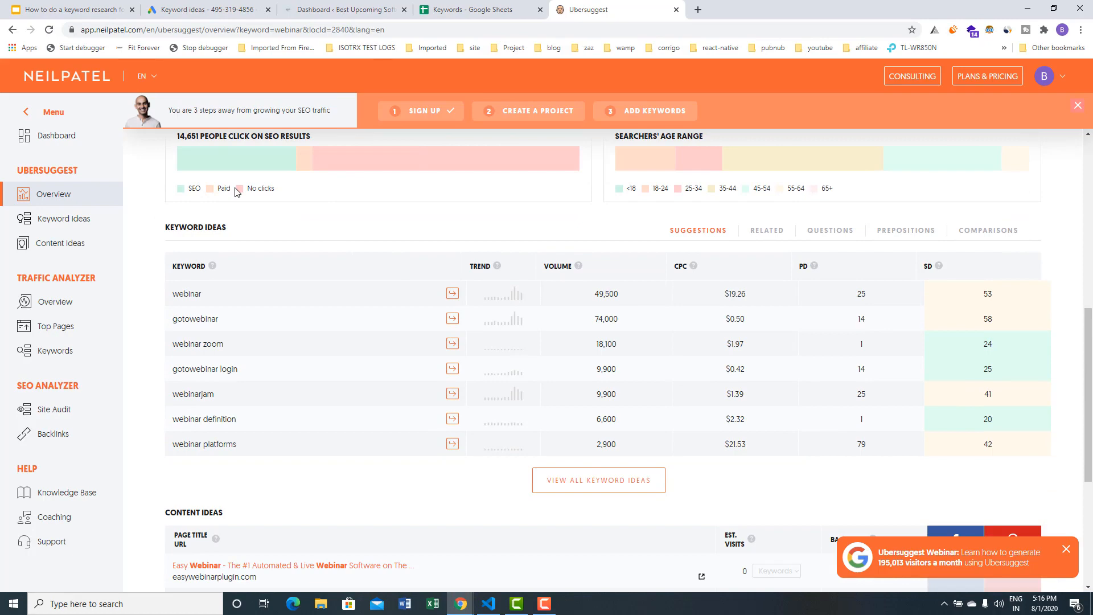
- Review the "webinar" overview figures and keyword volumes again and open the full list of keyword ideas
{"action": "scroll", "coordinate": [436, 275], "scroll_direction": "up", "scroll_amount": 8}
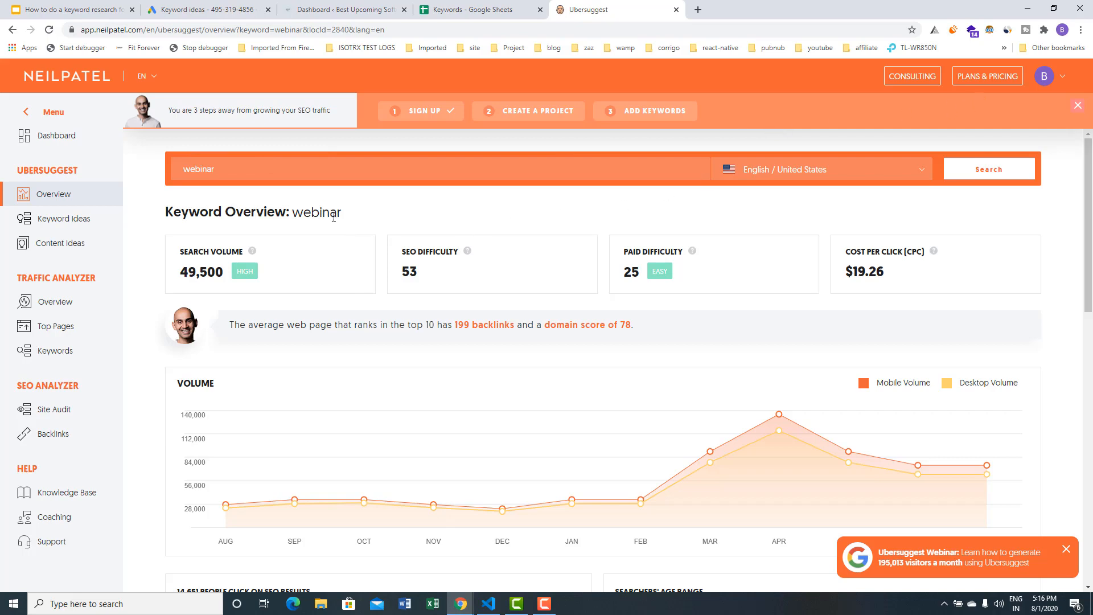
{"action": "scroll", "coordinate": [303, 203], "scroll_direction": "down", "scroll_amount": 6}
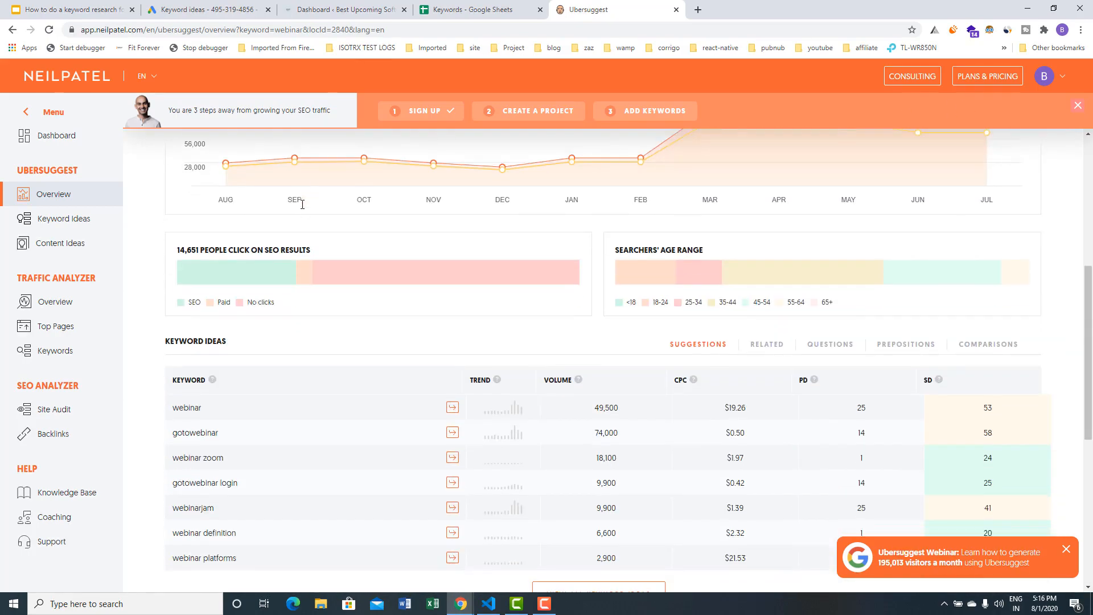
{"action": "scroll", "coordinate": [256, 206], "scroll_direction": "up", "scroll_amount": 6}
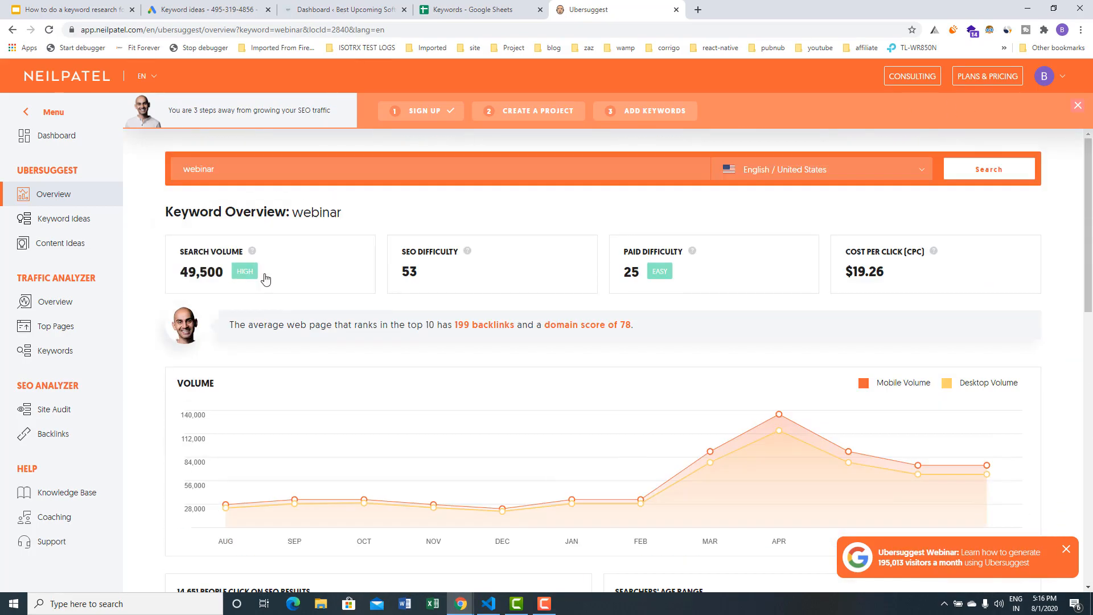
{"action": "scroll", "coordinate": [264, 279], "scroll_direction": "down", "scroll_amount": 9}
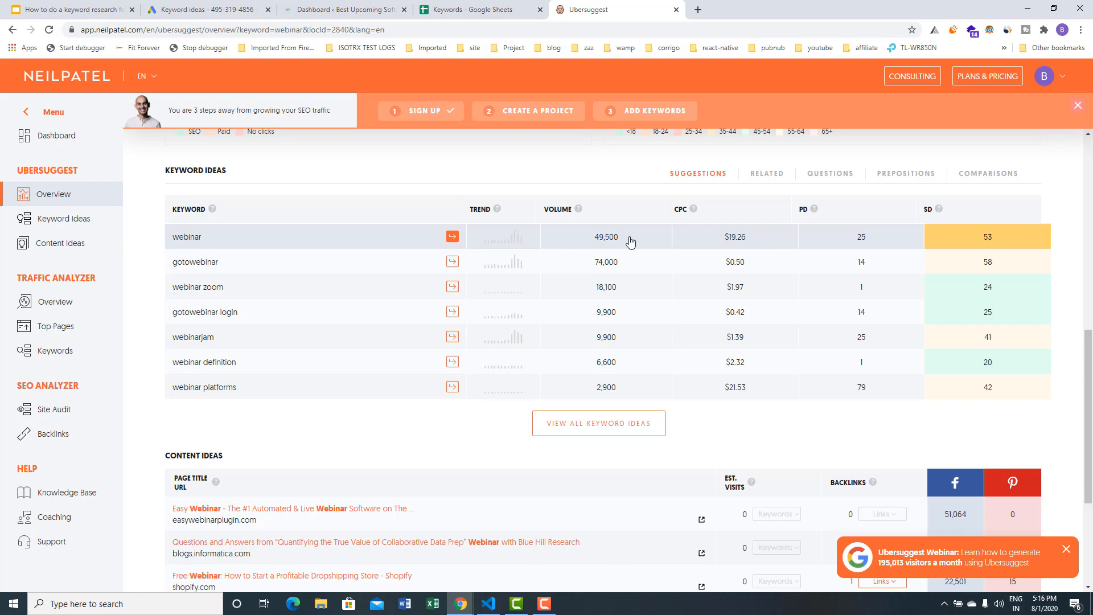
{"action": "left_click_drag", "start_coordinate": [594, 238], "coordinate": [627, 244]}
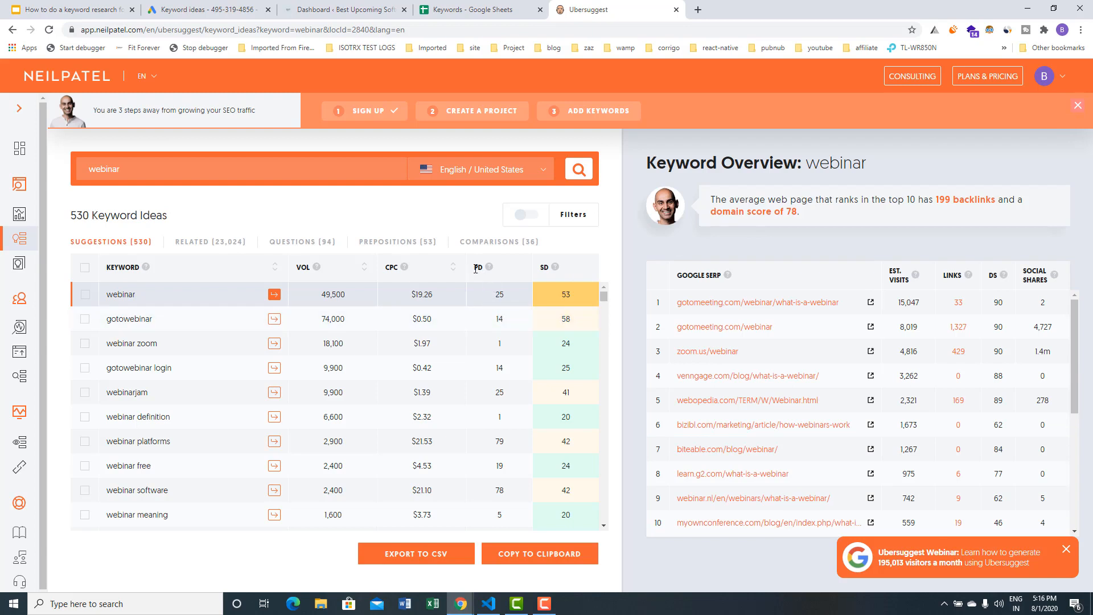
- Examine the PD and SD columns of the keyword ideas, and the volume and SD of "webinar free"
{"action": "left_click_drag", "start_coordinate": [476, 269], "coordinate": [518, 285]}
{"action": "mouse_move", "coordinate": [489, 272]}
{"action": "left_click", "coordinate": [537, 275]}
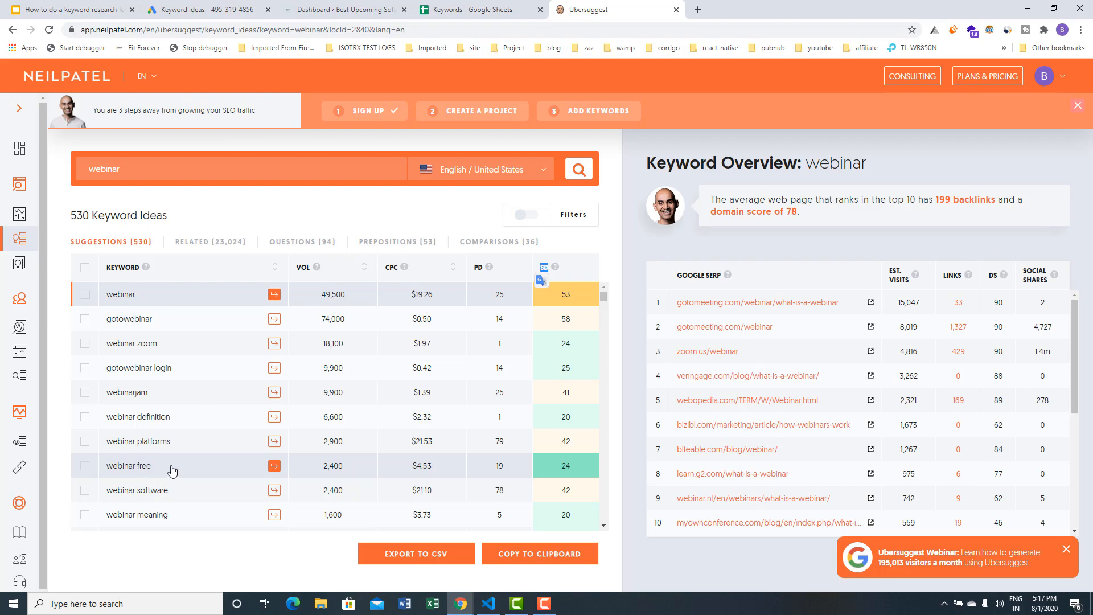
{"action": "left_click_drag", "start_coordinate": [323, 469], "coordinate": [349, 470]}
{"action": "left_click", "coordinate": [563, 468]}
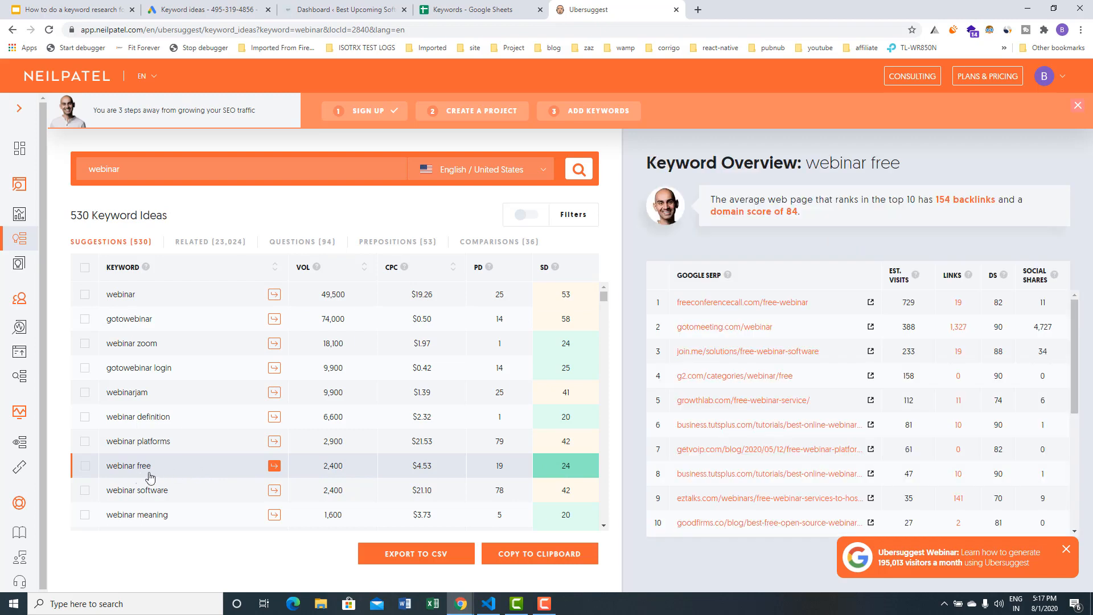
- Copy the keyword "webinar free" and paste it into cell A13 of the Keywords sheet
{"action": "left_click_drag", "start_coordinate": [154, 468], "coordinate": [108, 467]}
{"action": "key", "text": "ctrl+c"}
{"action": "left_click", "coordinate": [473, 9]}
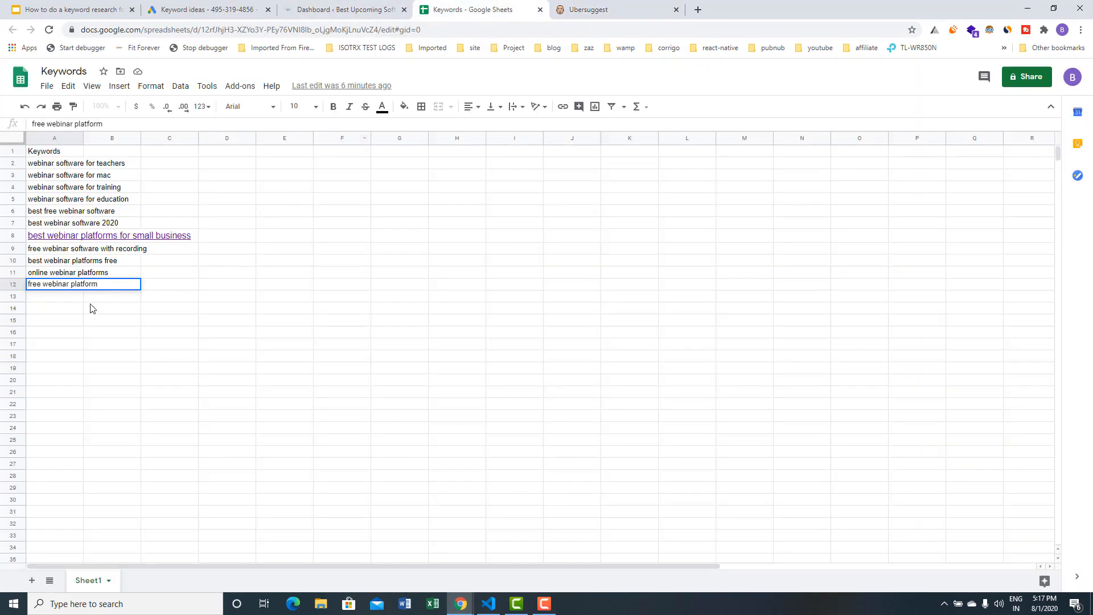
{"action": "left_click", "coordinate": [63, 297]}
{"action": "key", "text": "ctrl+v"}
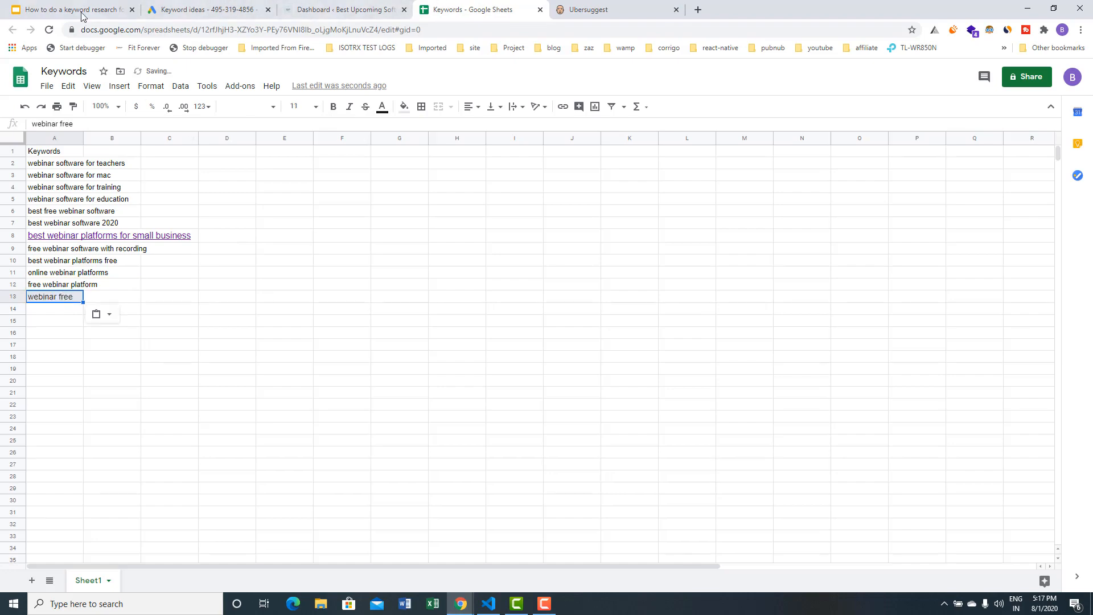
- Return to Ubersuggest and close the "Do you want more traffic?" dialog without creating a project
{"action": "left_click", "coordinate": [583, 11]}
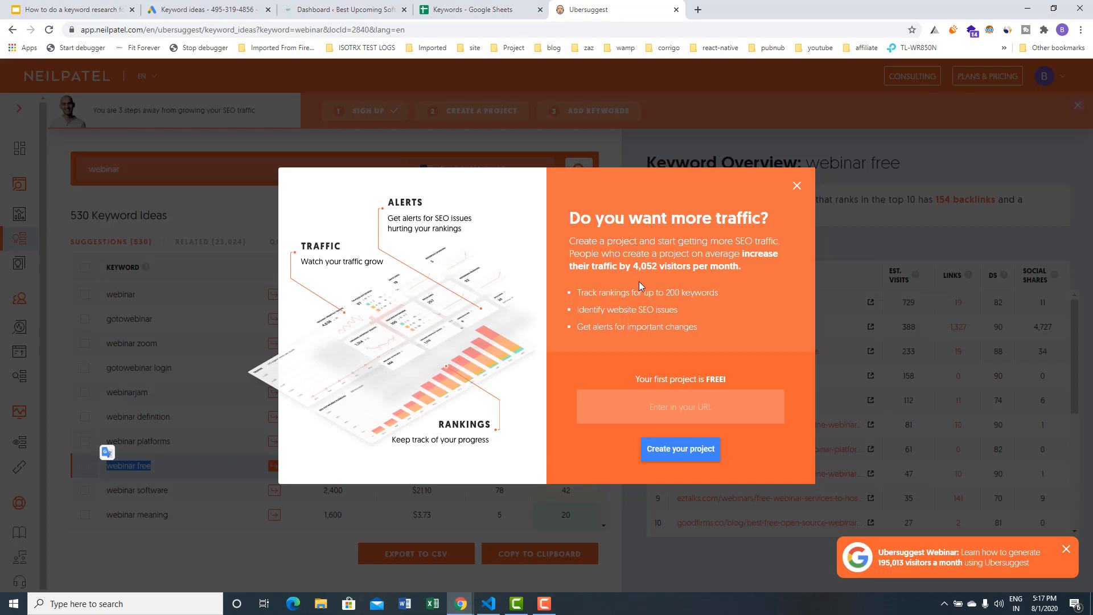
{"action": "left_click", "coordinate": [682, 408]}
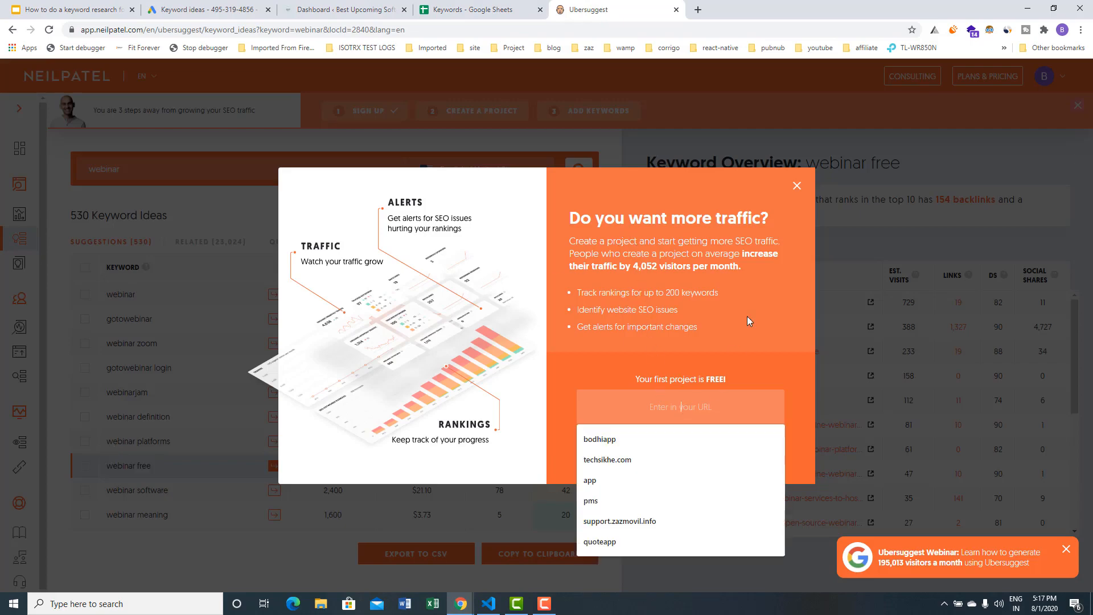
{"action": "left_click", "coordinate": [798, 185]}
{"action": "left_click", "coordinate": [796, 187]}
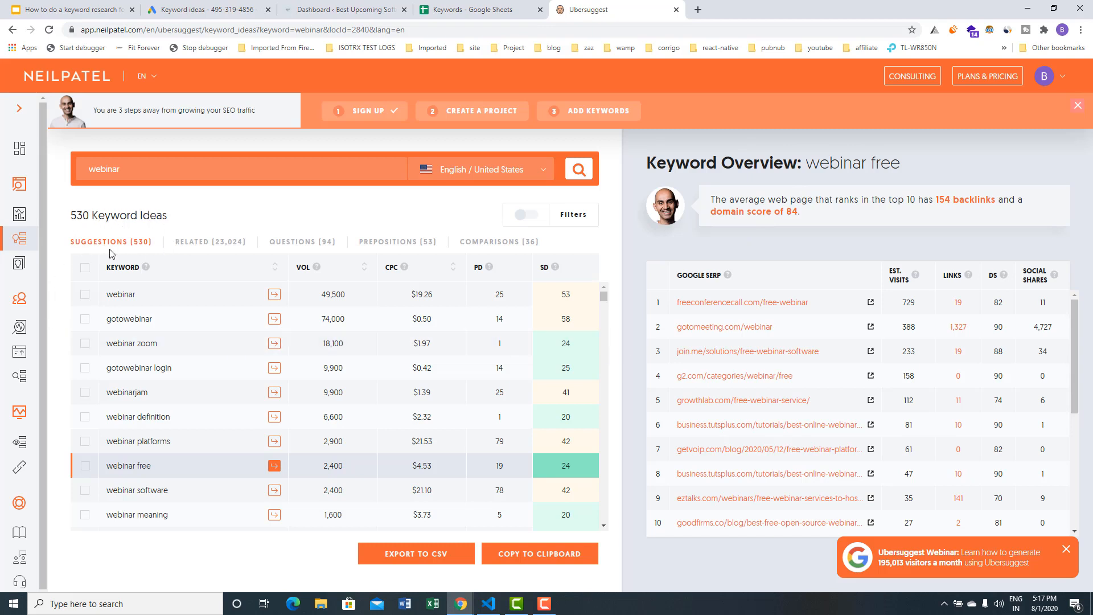
- Browse the keyword suggestions for "webinar" and view the keyword overview of "webinar vs webcast"
{"action": "left_click_drag", "start_coordinate": [74, 215], "coordinate": [175, 220]}
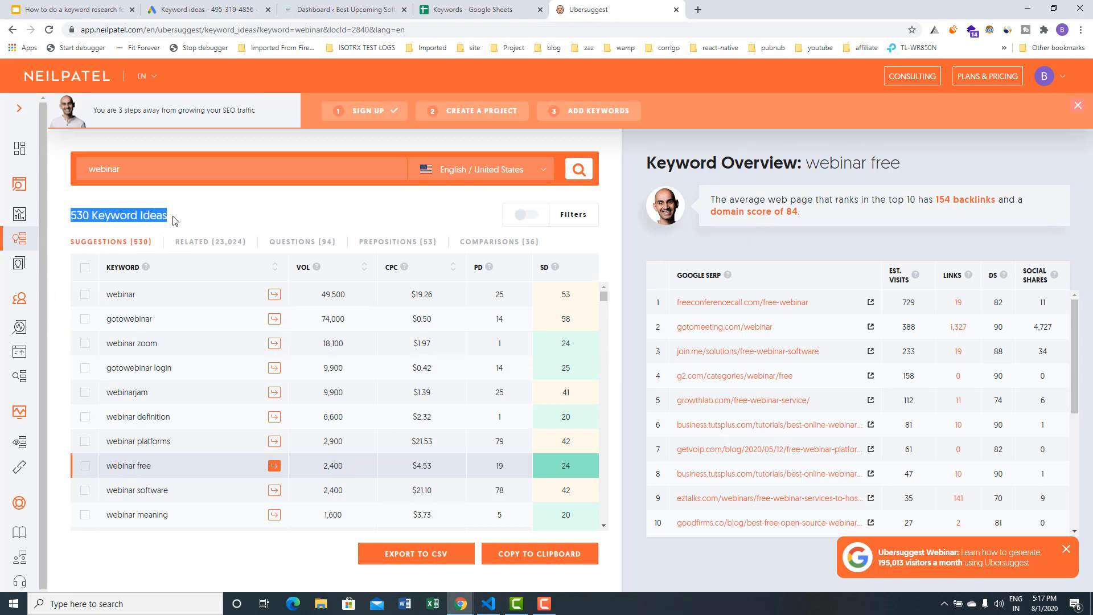
{"action": "scroll", "coordinate": [291, 324], "scroll_direction": "down", "scroll_amount": 4}
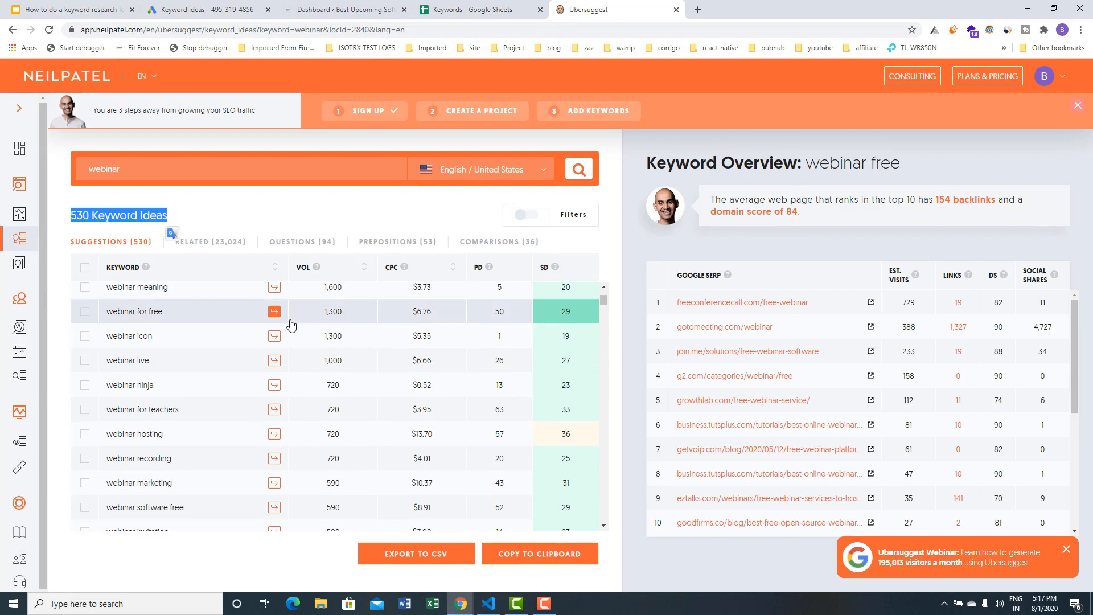
{"action": "scroll", "coordinate": [291, 324], "scroll_direction": "down", "scroll_amount": 2}
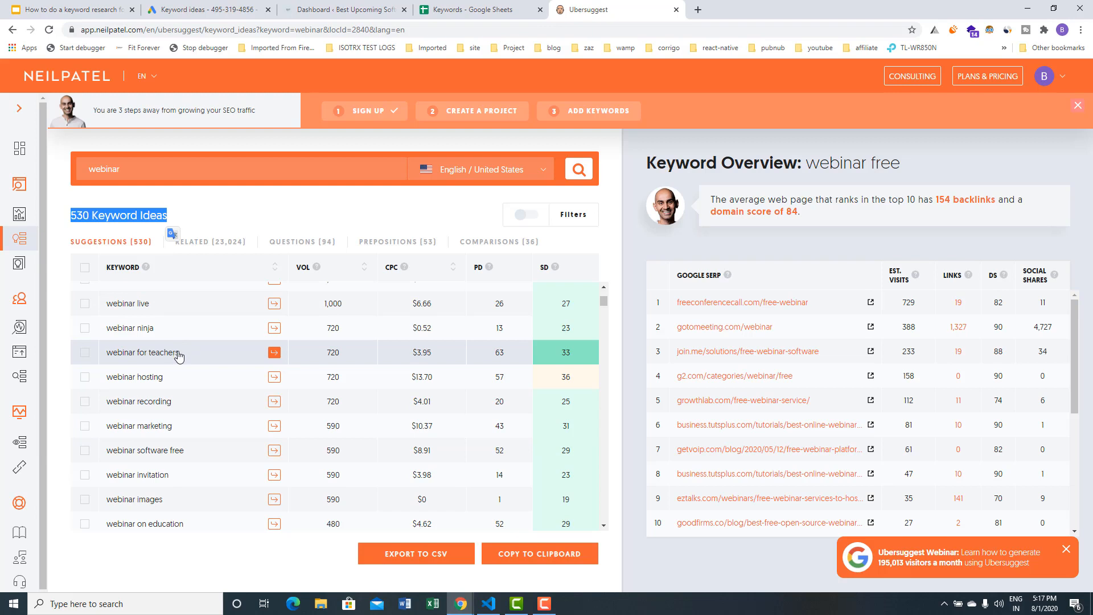
{"action": "scroll", "coordinate": [181, 377], "scroll_direction": "down", "scroll_amount": 1}
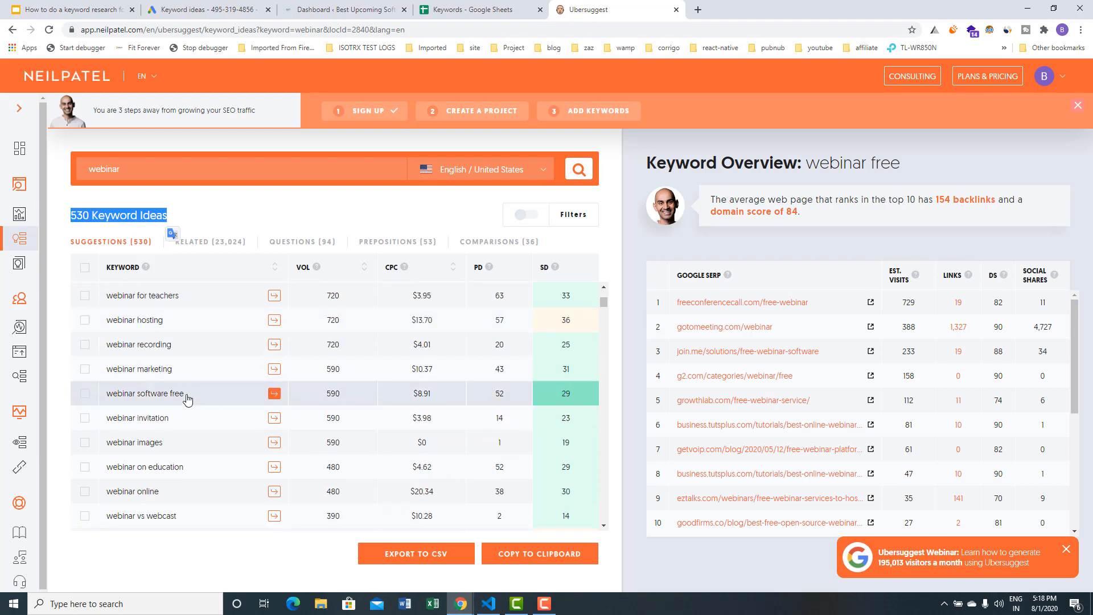
{"action": "scroll", "coordinate": [184, 419], "scroll_direction": "down", "scroll_amount": 1}
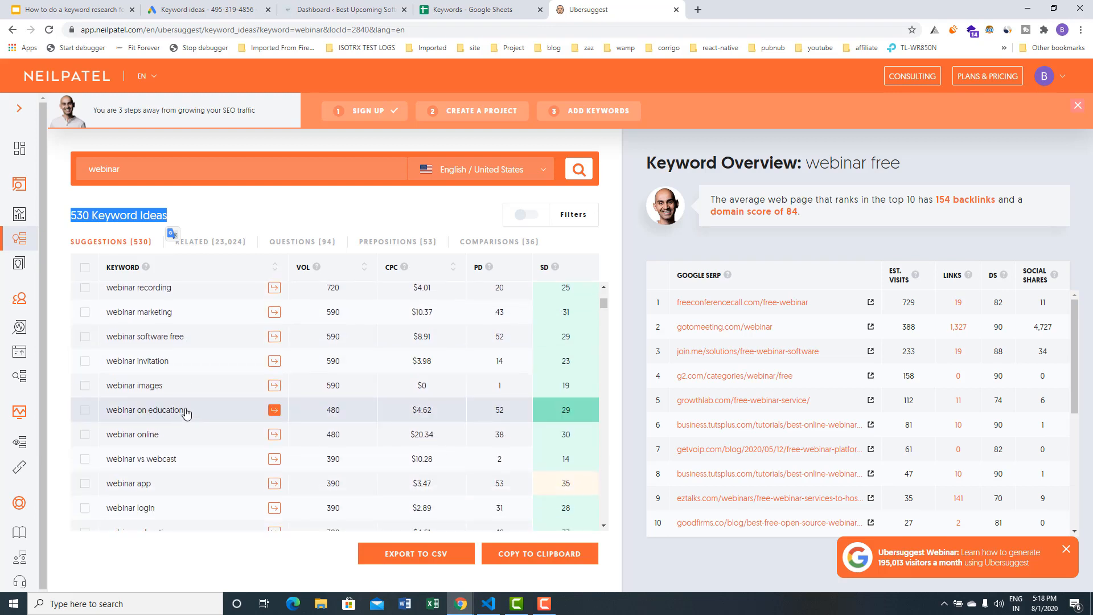
{"action": "scroll", "coordinate": [185, 411], "scroll_direction": "down", "scroll_amount": 1}
{"action": "left_click_drag", "start_coordinate": [184, 404], "coordinate": [111, 404]}
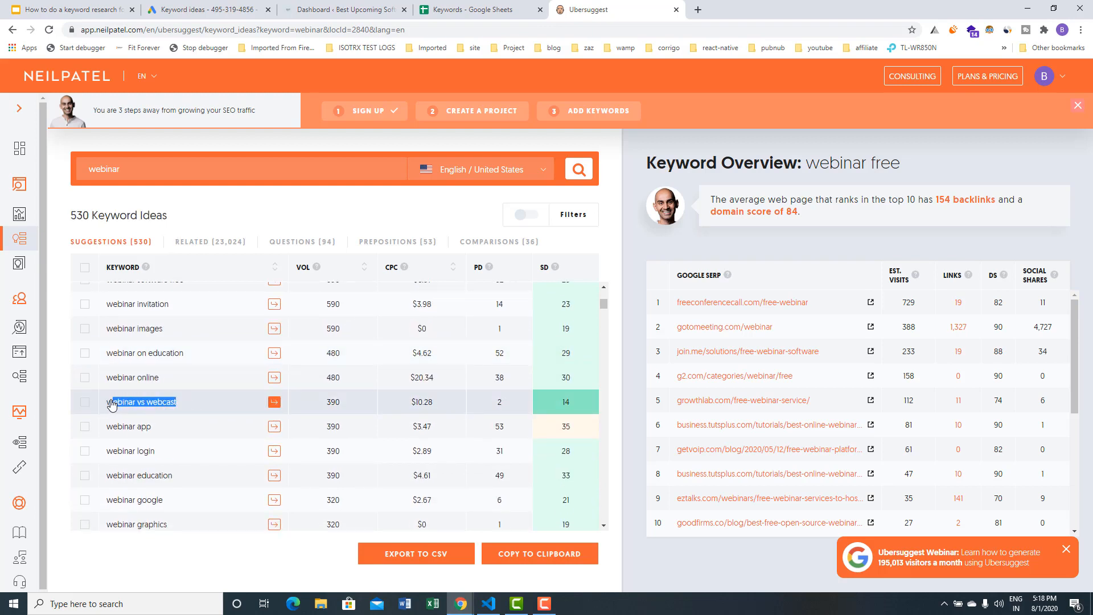
{"action": "left_click", "coordinate": [340, 403]}
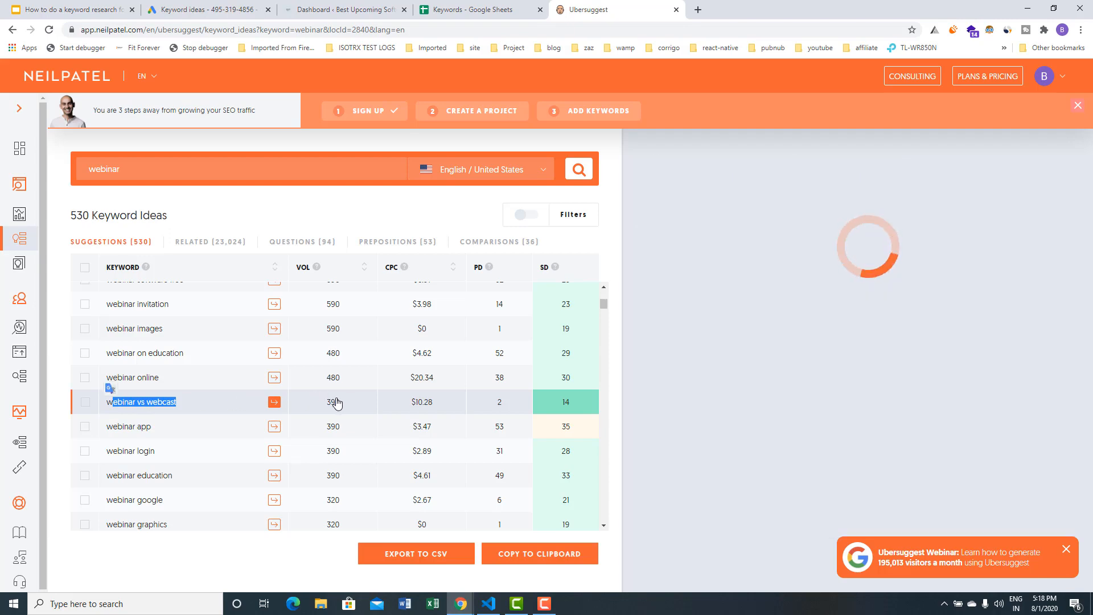
{"action": "scroll", "coordinate": [228, 387], "scroll_direction": "down", "scroll_amount": 2}
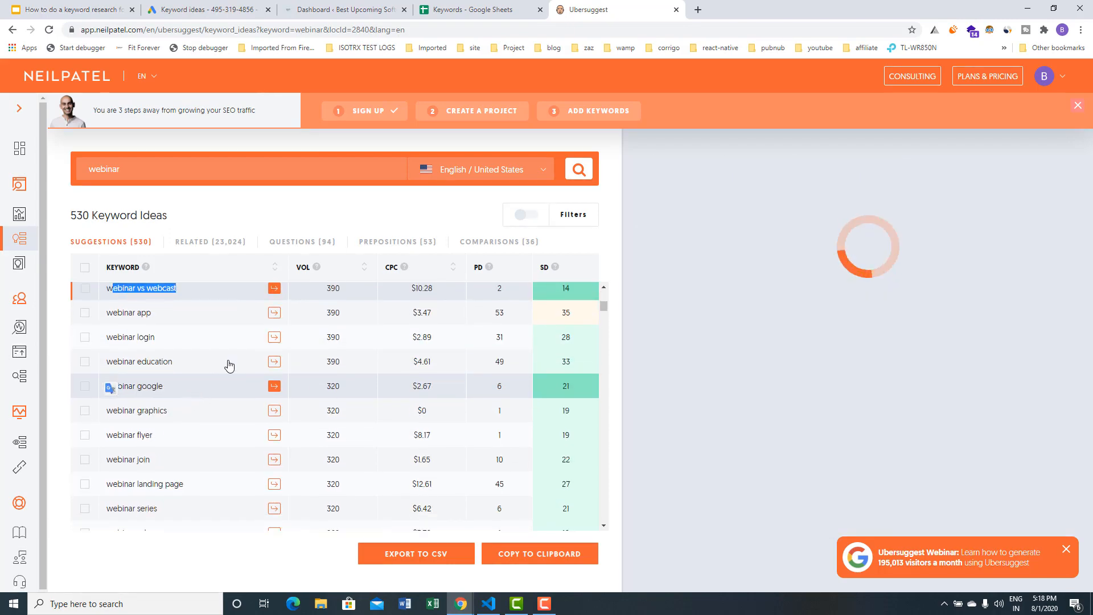
{"action": "scroll", "coordinate": [225, 367], "scroll_direction": "up", "scroll_amount": 1}
{"action": "scroll", "coordinate": [228, 367], "scroll_direction": "up", "scroll_amount": 1}
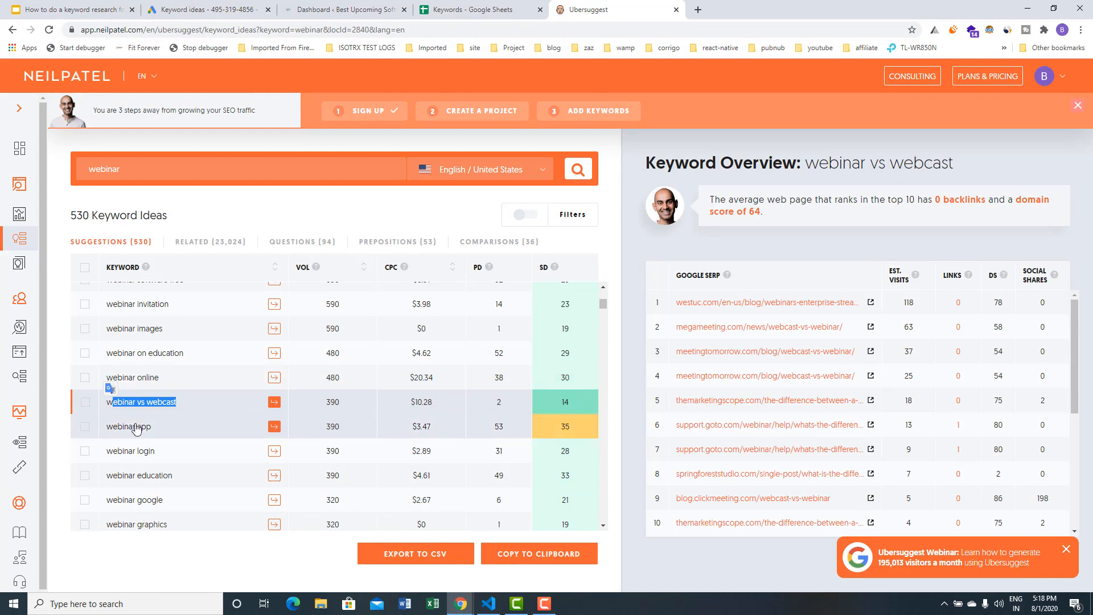
- Look further down the suggestions and request the keyword overview of "webinar landing page"
{"action": "scroll", "coordinate": [165, 449], "scroll_direction": "down", "scroll_amount": 2}
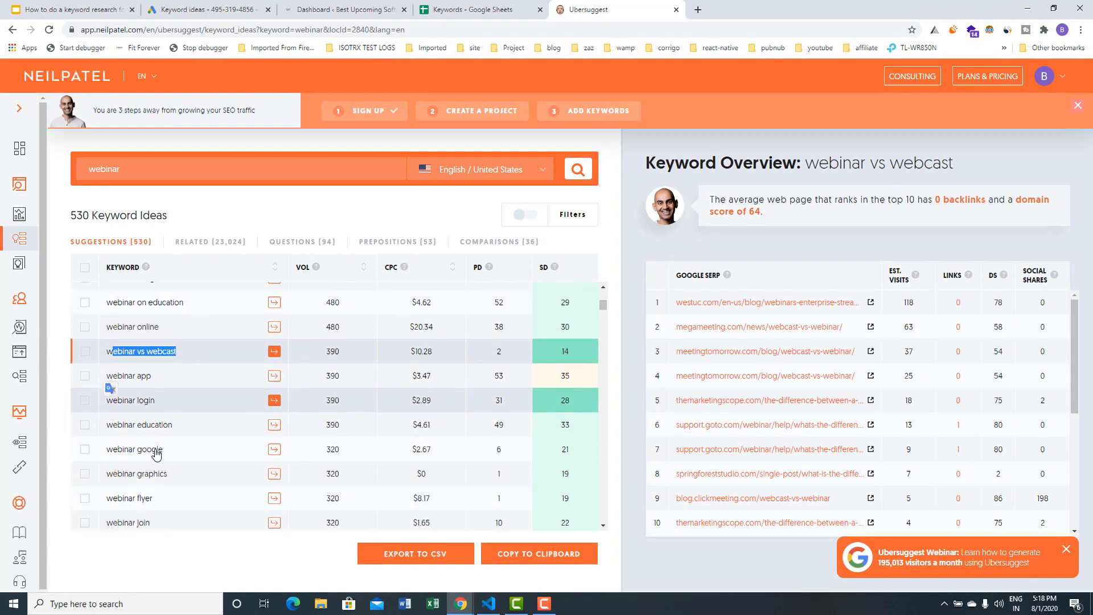
{"action": "scroll", "coordinate": [177, 444], "scroll_direction": "down", "scroll_amount": 1}
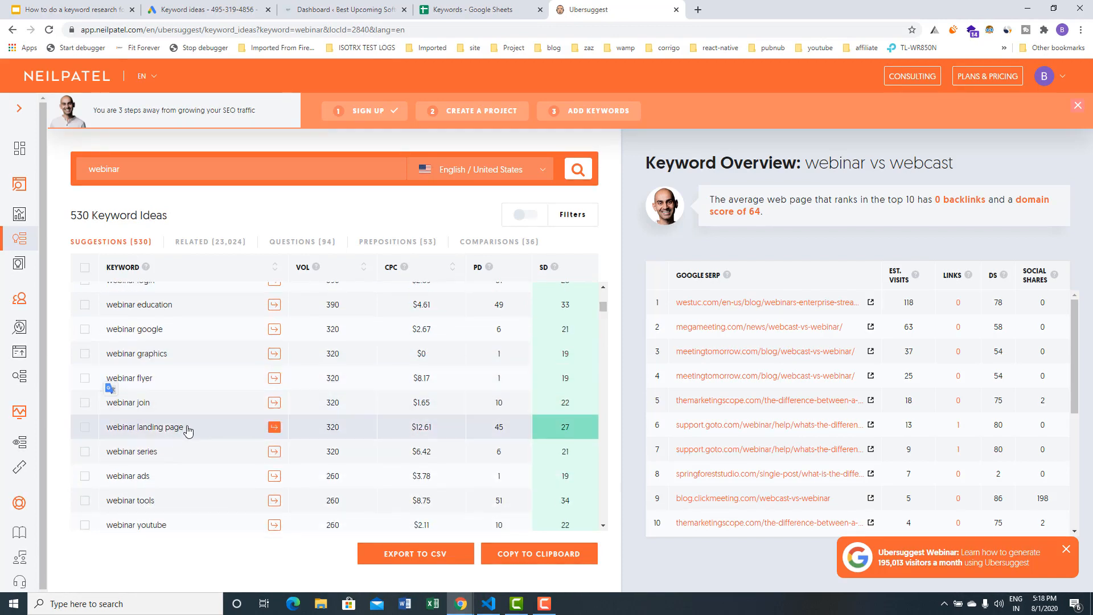
{"action": "left_click_drag", "start_coordinate": [187, 428], "coordinate": [112, 428]}
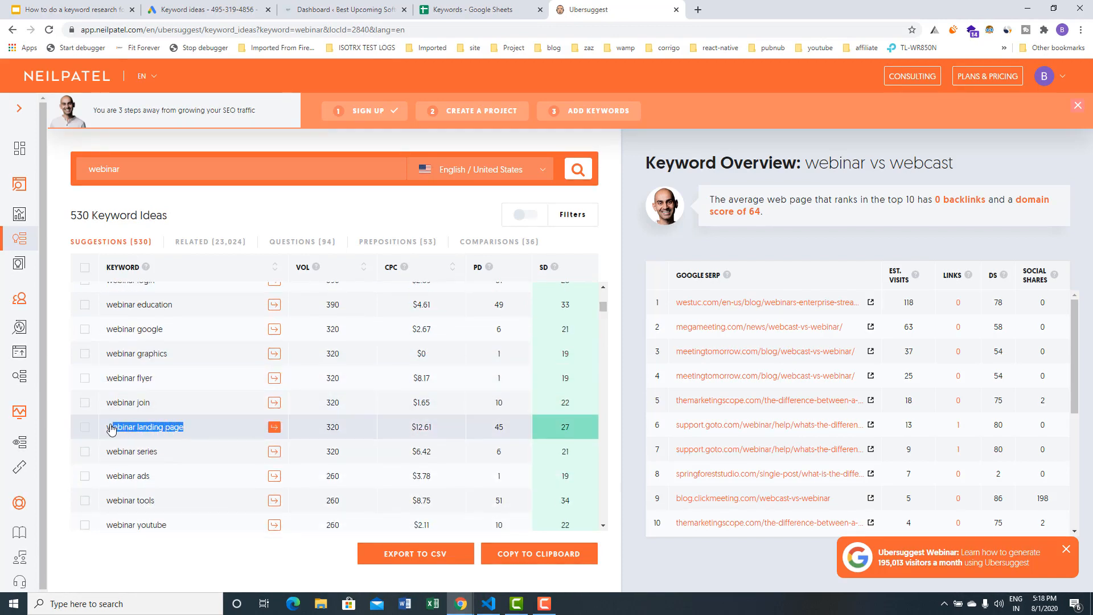
{"action": "left_click", "coordinate": [181, 419]}
- Copy the suggestion "webinar with google hangouts", check its volume, and paste the keyword into cell A14 of the Keywords sheet
{"action": "scroll", "coordinate": [142, 415], "scroll_direction": "down", "scroll_amount": 3}
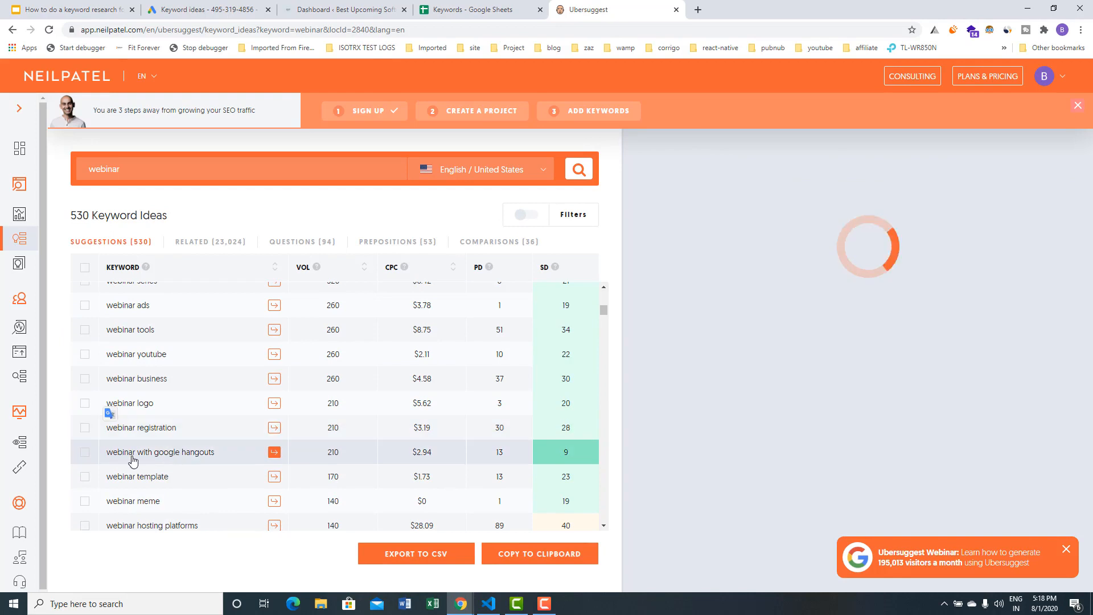
{"action": "left_click_drag", "start_coordinate": [215, 454], "coordinate": [111, 458]}
{"action": "key", "text": "ctrl+c"}
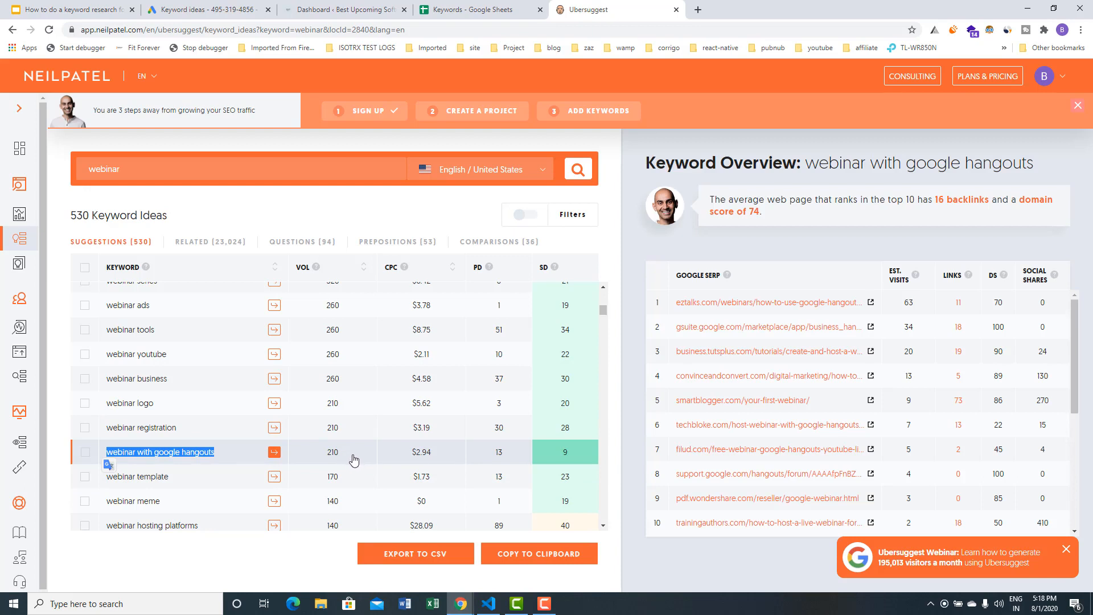
{"action": "double_click", "coordinate": [330, 453]}
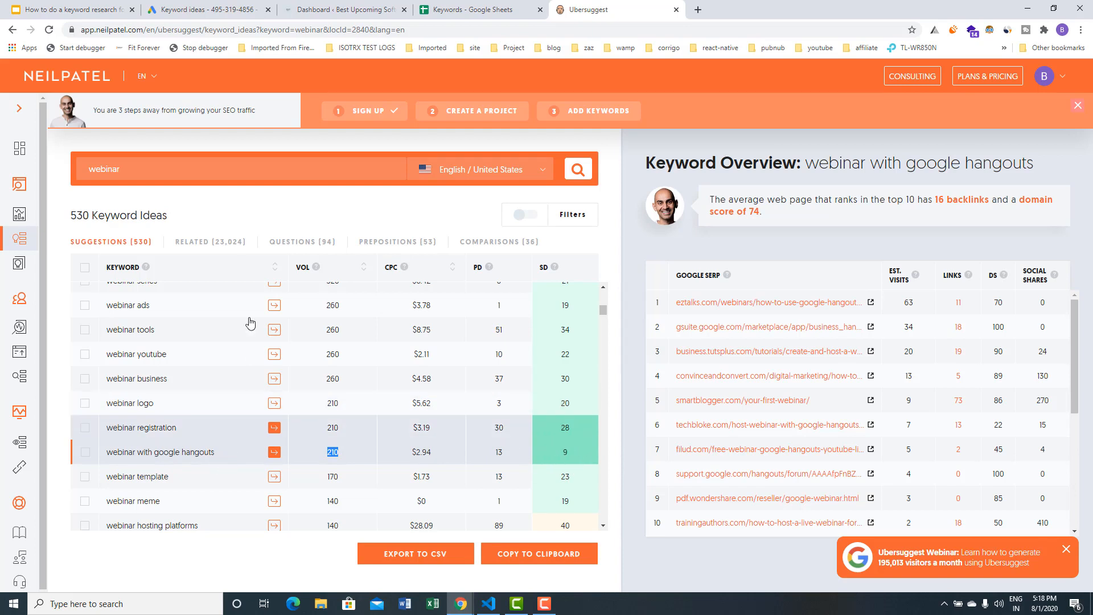
{"action": "left_click", "coordinate": [472, 10]}
{"action": "double_click", "coordinate": [47, 312]}
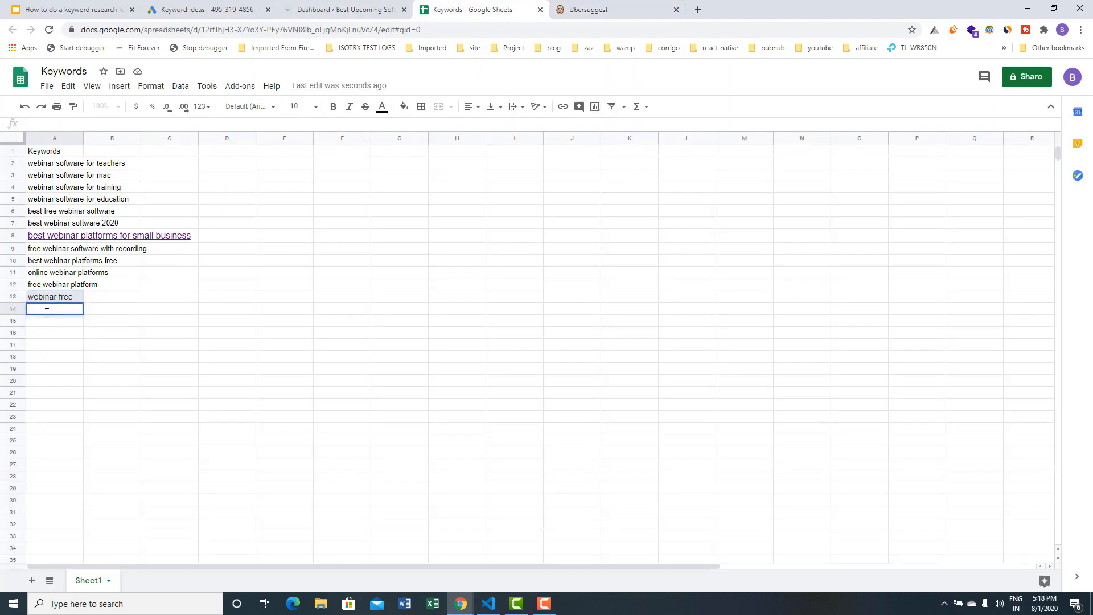
{"action": "key", "text": "ctrl+v"}
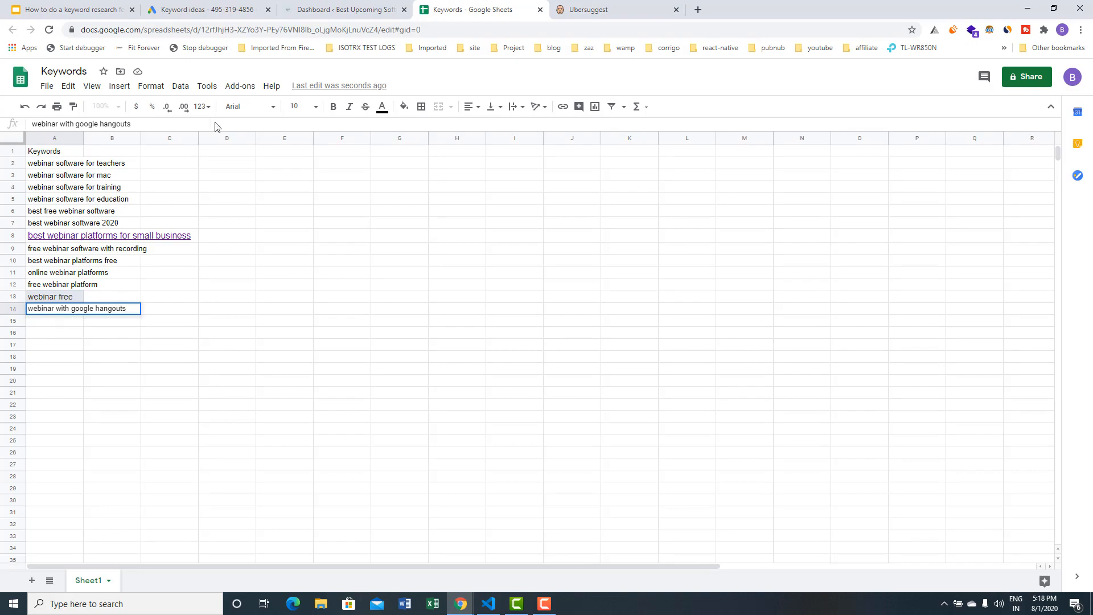
- Return to Ubersuggest and view the keyword overview of the suggestion "webinar digital marketing"
{"action": "left_click", "coordinate": [82, 7]}
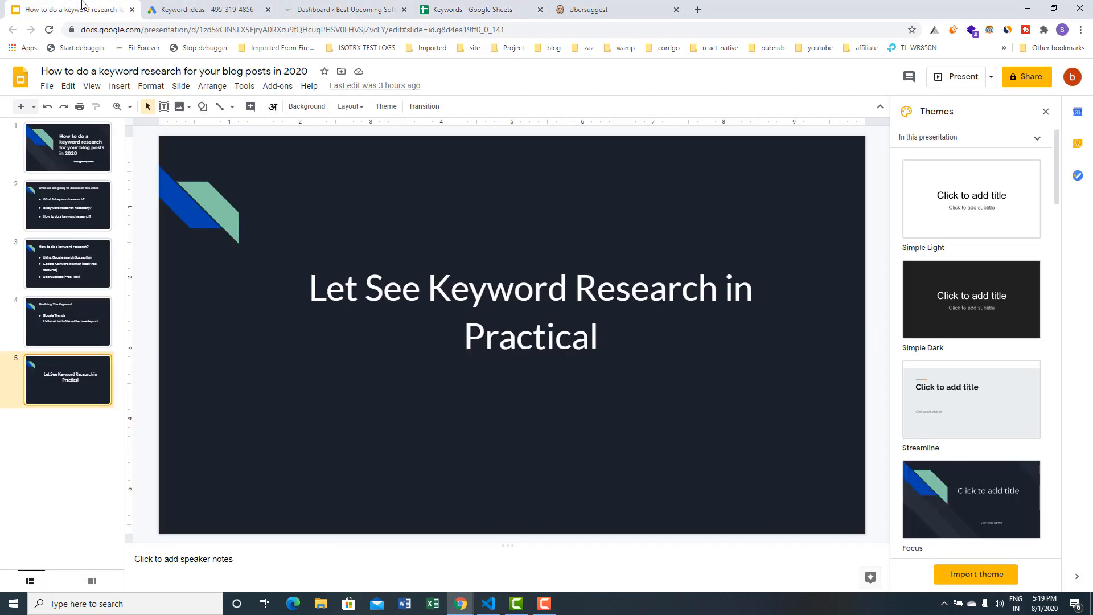
{"action": "left_click", "coordinate": [200, 7]}
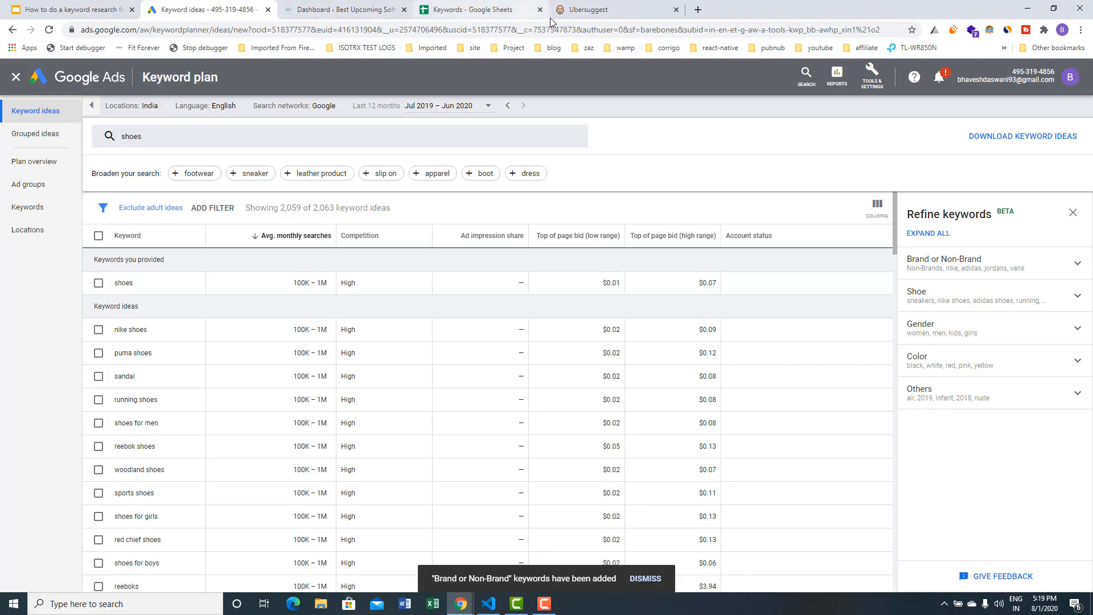
{"action": "left_click", "coordinate": [592, 9]}
{"action": "scroll", "coordinate": [234, 302], "scroll_direction": "down", "scroll_amount": 2}
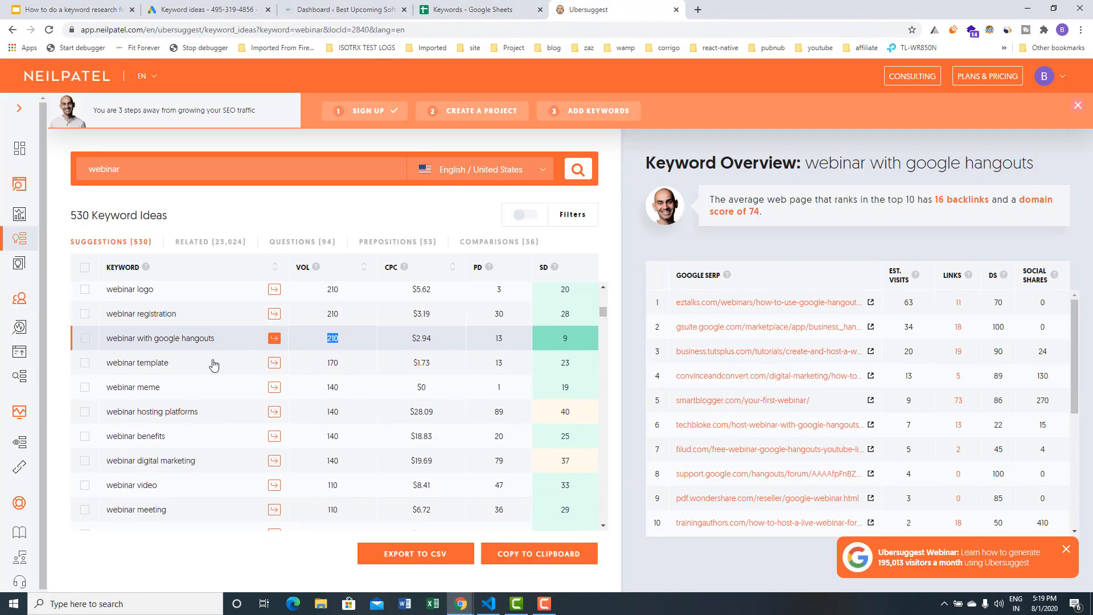
{"action": "left_click_drag", "start_coordinate": [207, 465], "coordinate": [109, 460]}
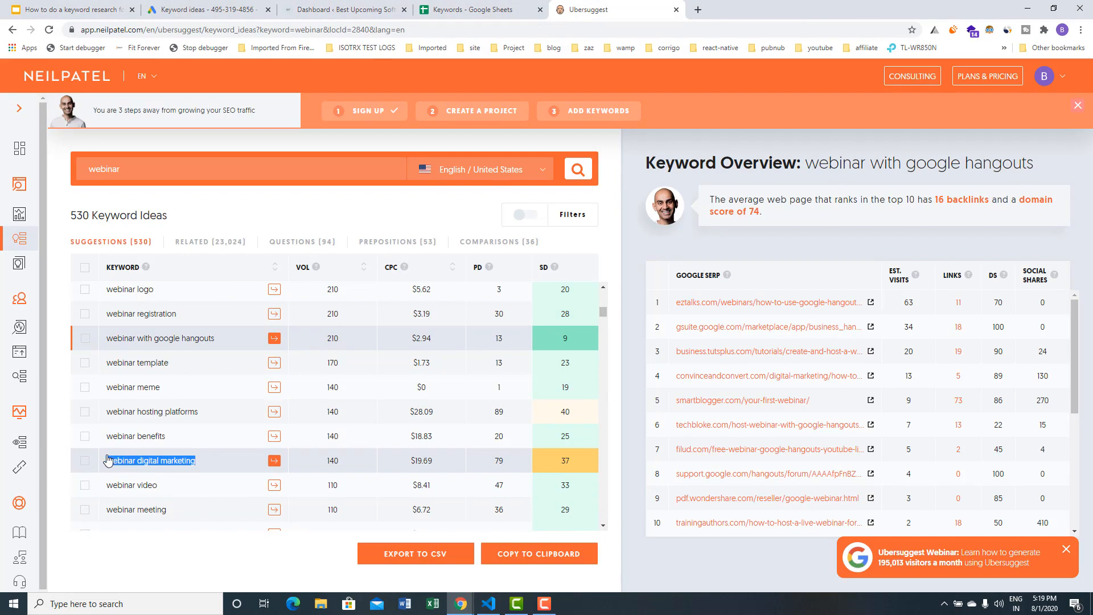
{"action": "left_click_drag", "start_coordinate": [108, 460], "coordinate": [218, 457]}
{"action": "scroll", "coordinate": [216, 450], "scroll_direction": "down", "scroll_amount": 1}
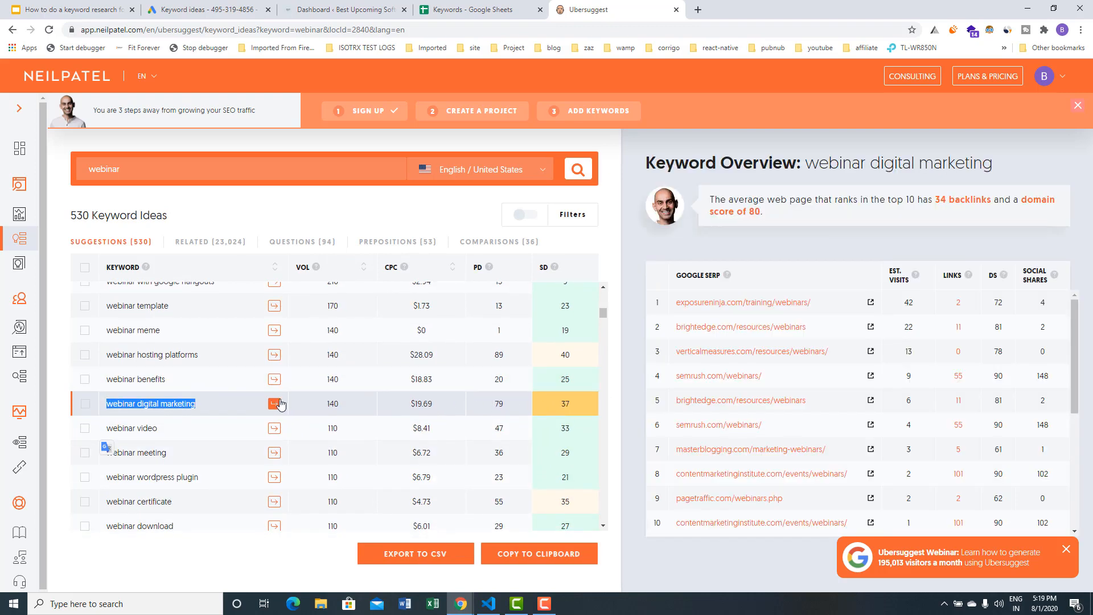
- Copy the suggestion "webinar wordpress plugin" from Ubersuggest and paste it into cell A15 of the Keywords sheet
{"action": "scroll", "coordinate": [228, 418], "scroll_direction": "down", "scroll_amount": 1}
{"action": "left_click_drag", "start_coordinate": [209, 421], "coordinate": [109, 427]}
{"action": "key", "text": "ctrl+c"}
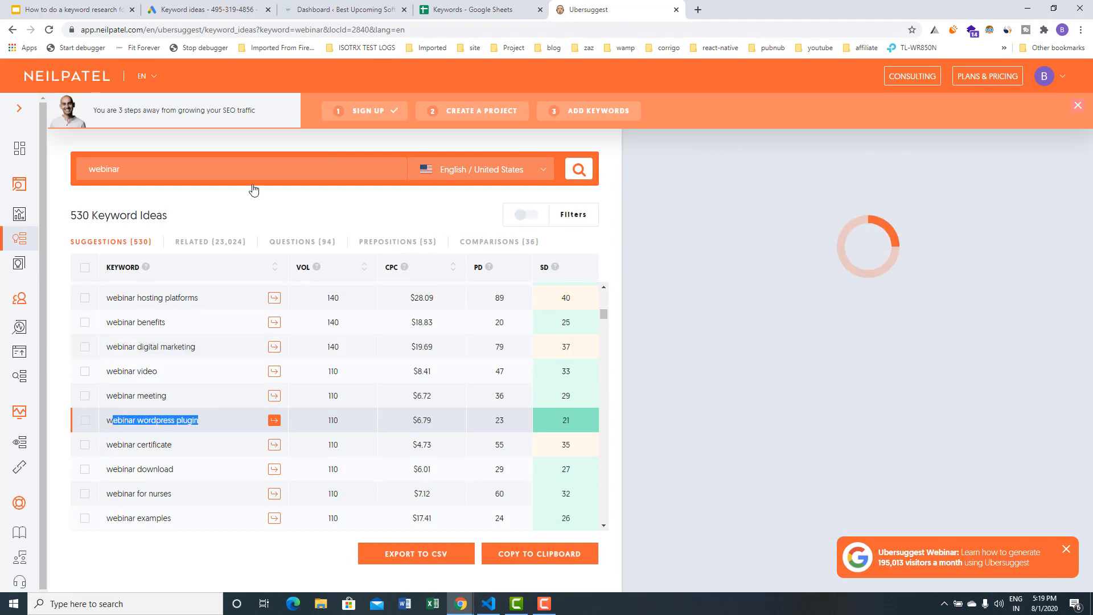
{"action": "left_click", "coordinate": [472, 9]}
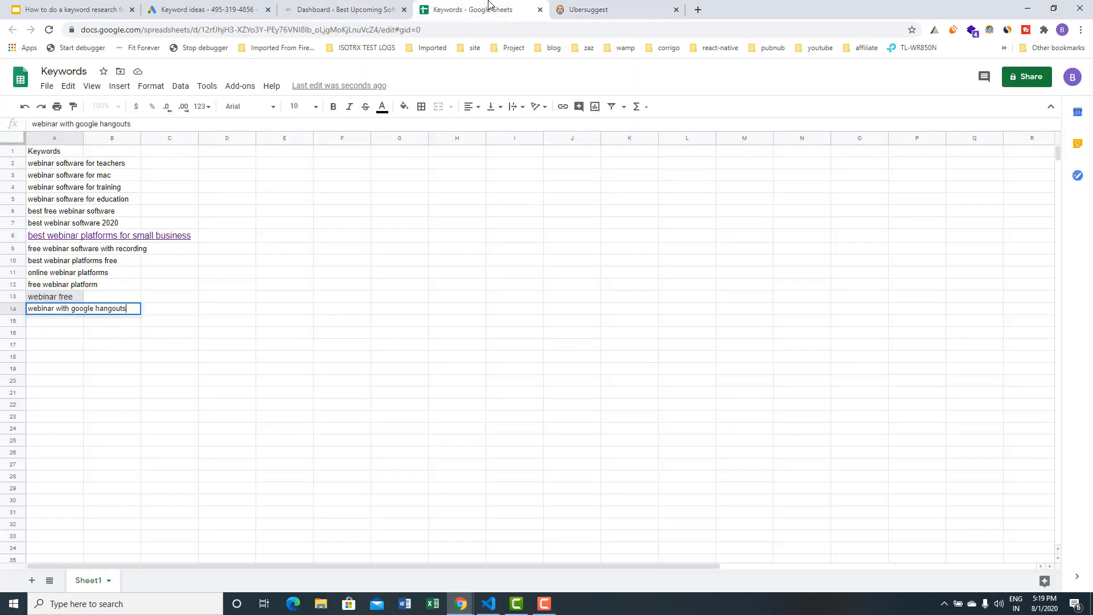
{"action": "double_click", "coordinate": [72, 322]}
{"action": "key", "text": "ctrl+v"}
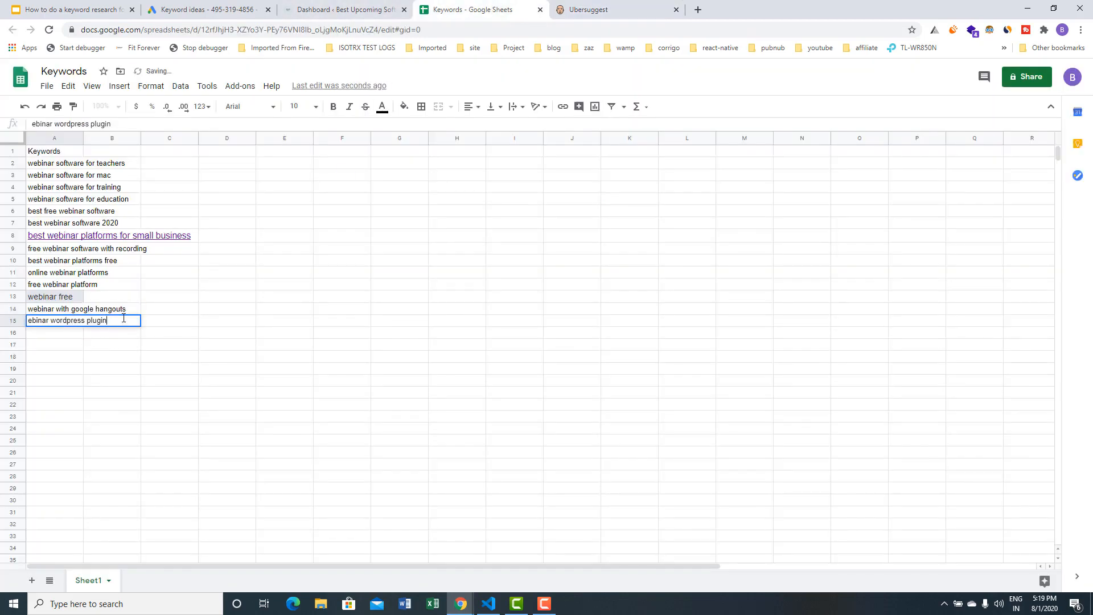
- Return to Ubersuggest and view the keyword overview of the suggestion "webinar email template"
{"action": "left_click", "coordinate": [584, 9]}
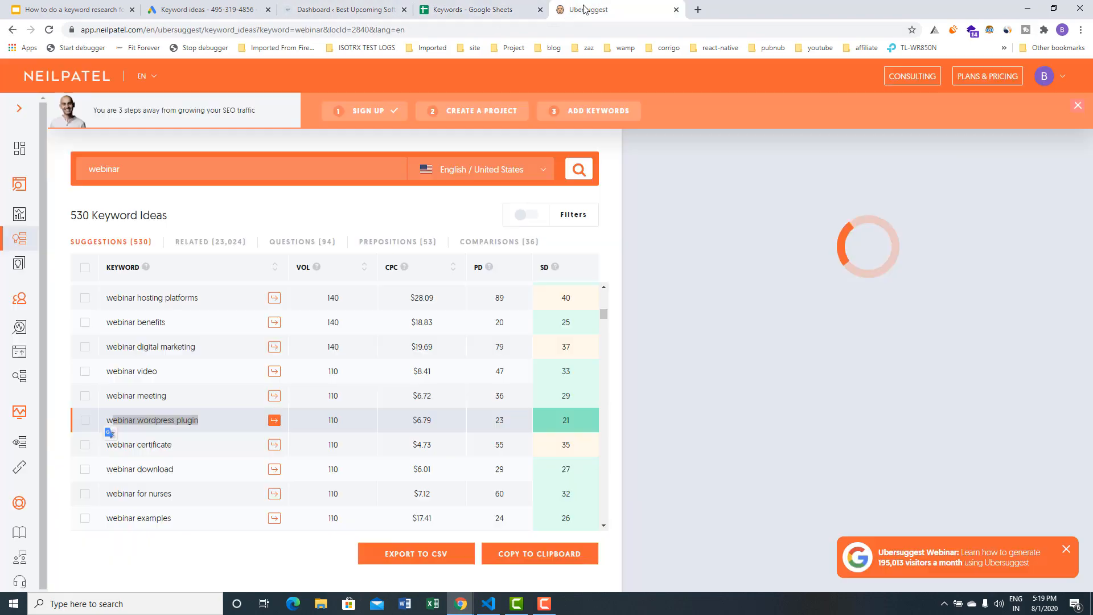
{"action": "scroll", "coordinate": [176, 399], "scroll_direction": "down", "scroll_amount": 2}
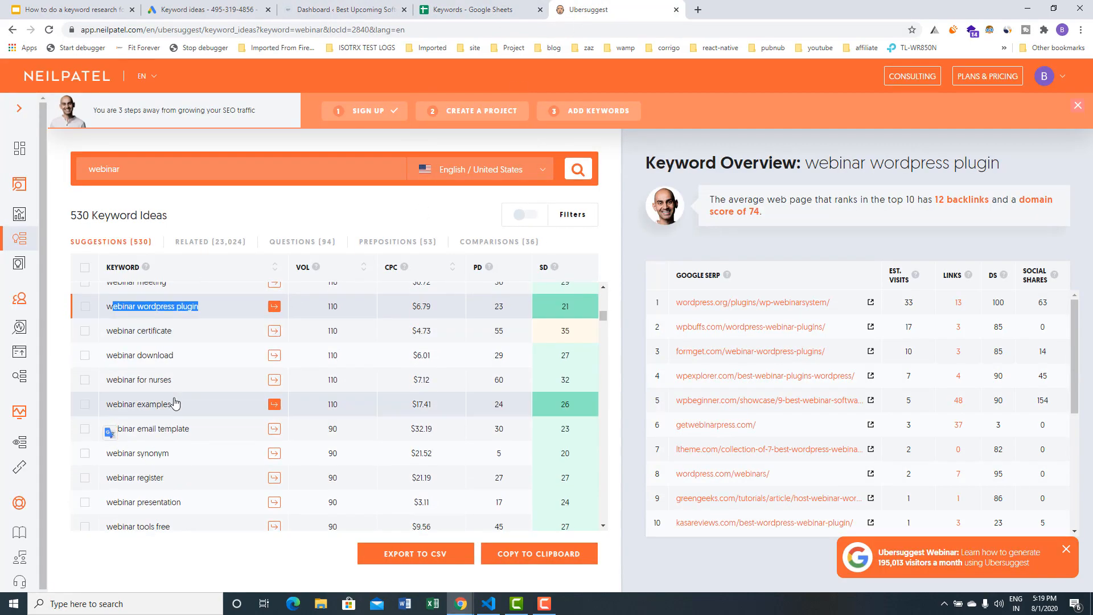
{"action": "left_click", "coordinate": [199, 436]}
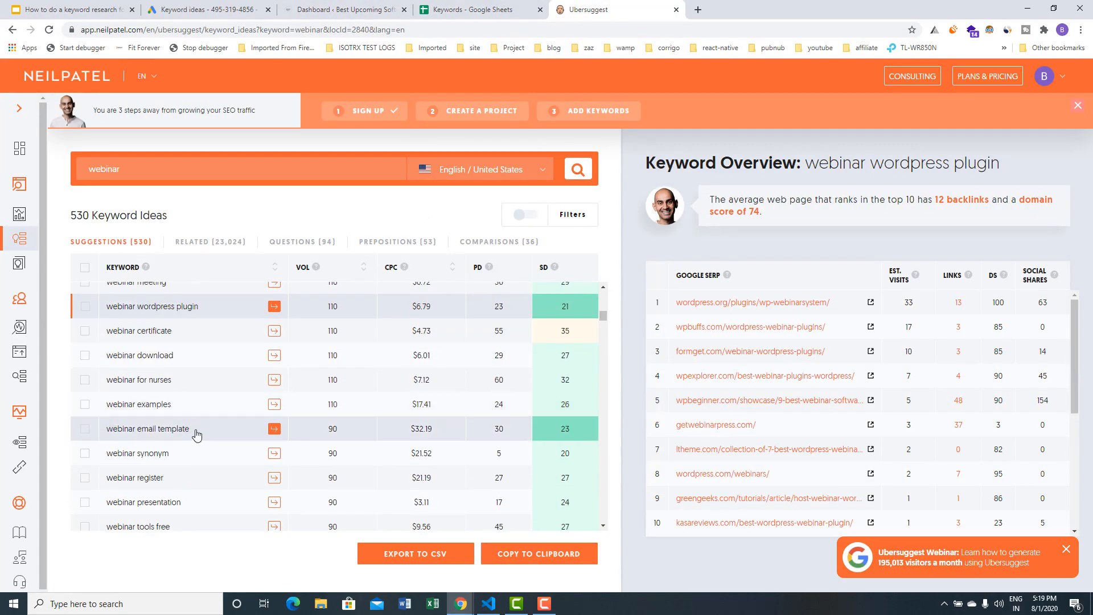
{"action": "left_click", "coordinate": [196, 435]}
- Browse further down the "webinar" suggestions and request the keyword overview of "webinar with certificate"
{"action": "scroll", "coordinate": [191, 508], "scroll_direction": "down", "scroll_amount": 1}
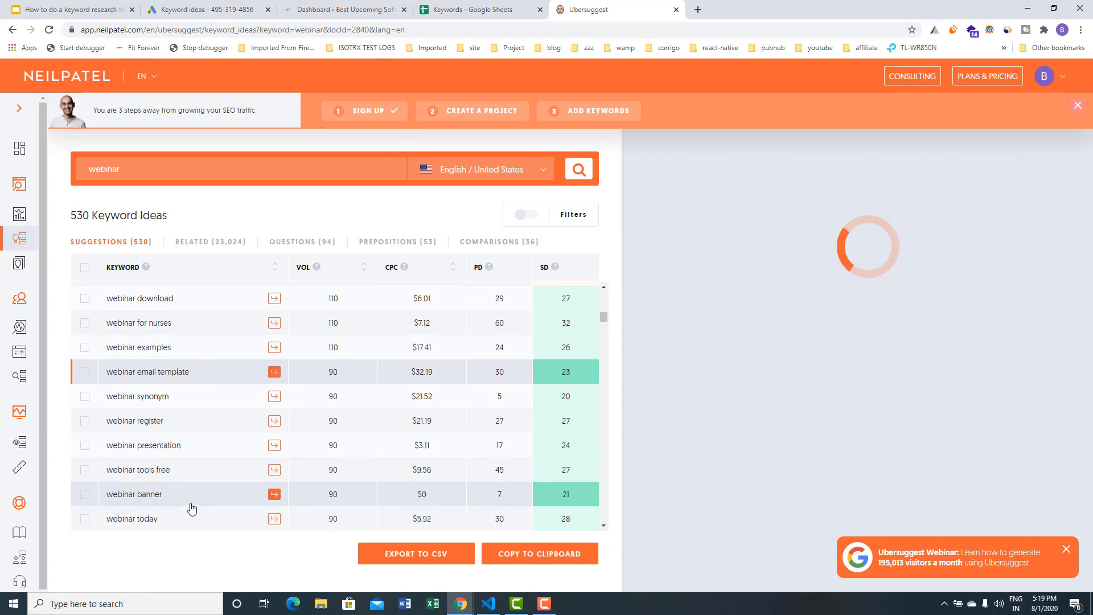
{"action": "scroll", "coordinate": [190, 507], "scroll_direction": "down", "scroll_amount": 1}
{"action": "scroll", "coordinate": [188, 495], "scroll_direction": "down", "scroll_amount": 1}
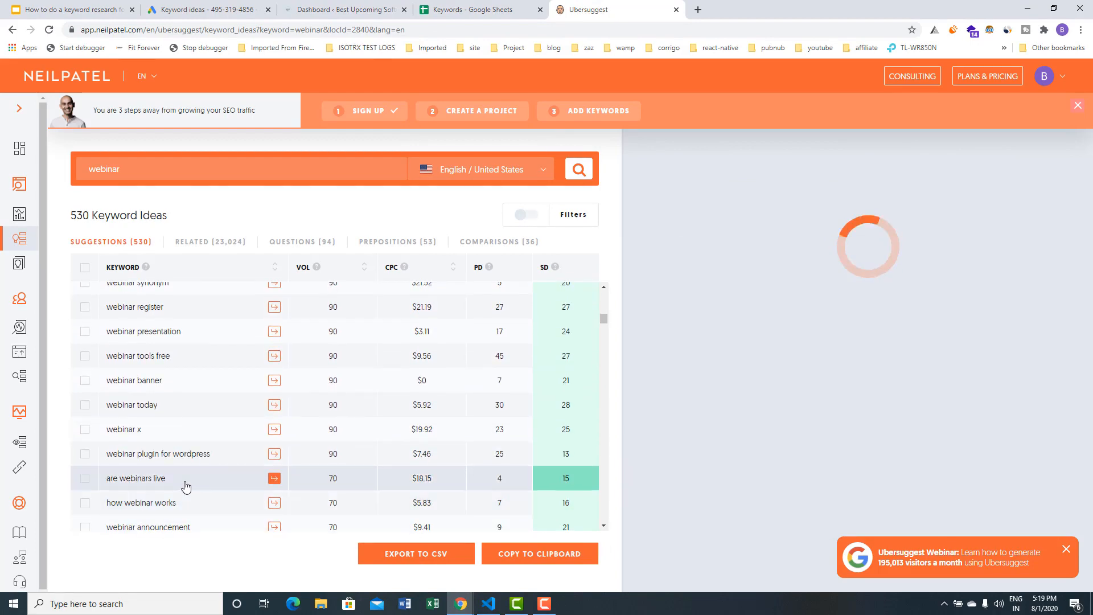
{"action": "scroll", "coordinate": [188, 483], "scroll_direction": "down", "scroll_amount": 1}
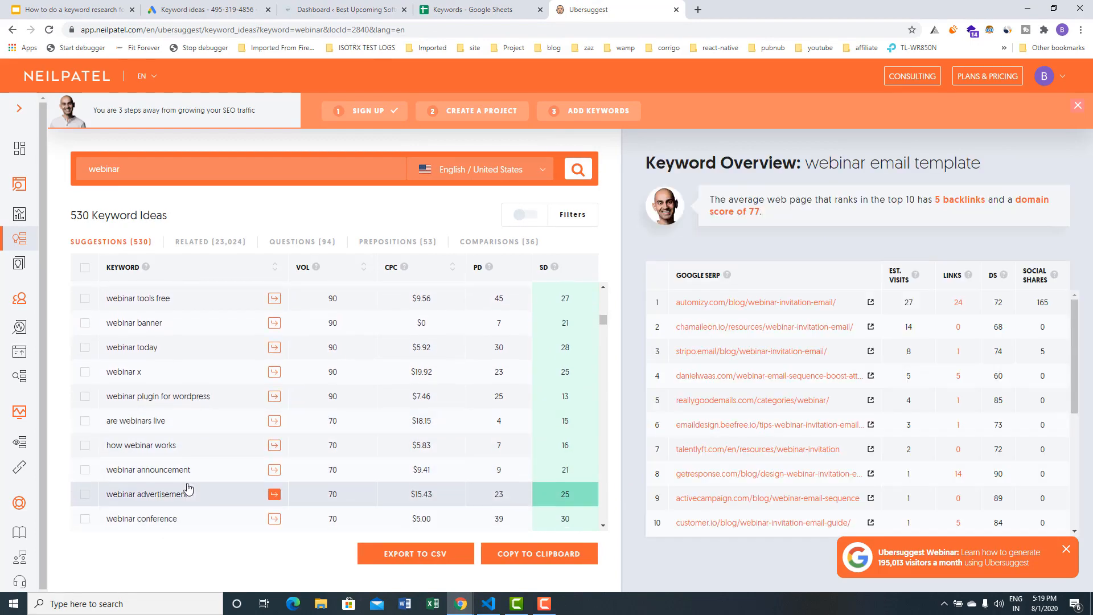
{"action": "scroll", "coordinate": [192, 490], "scroll_direction": "down", "scroll_amount": 1}
{"action": "scroll", "coordinate": [186, 475], "scroll_direction": "down", "scroll_amount": 1}
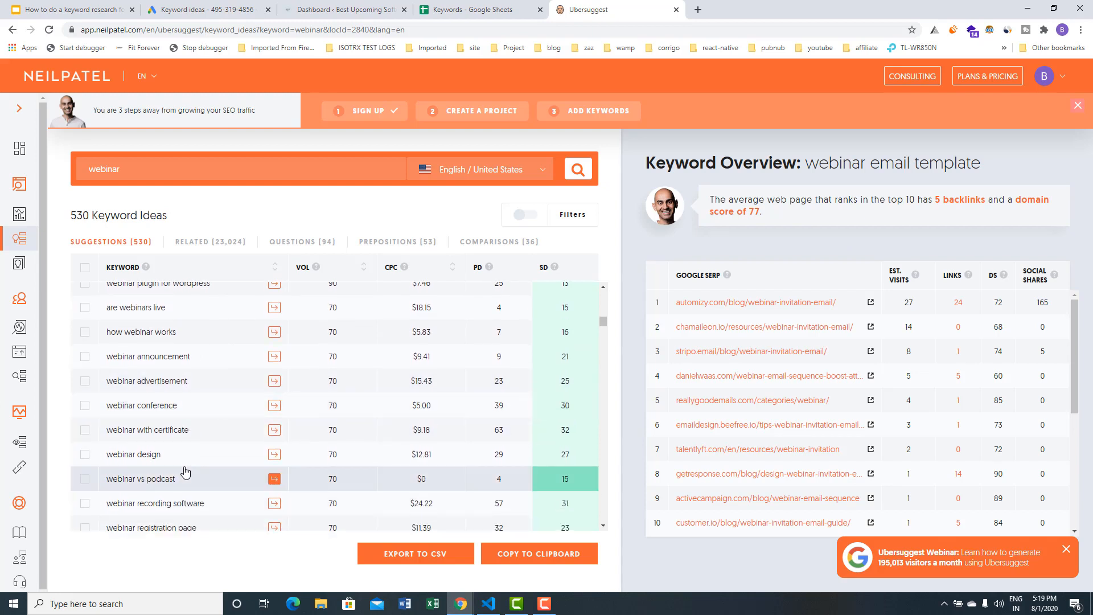
{"action": "scroll", "coordinate": [182, 466], "scroll_direction": "down", "scroll_amount": 1}
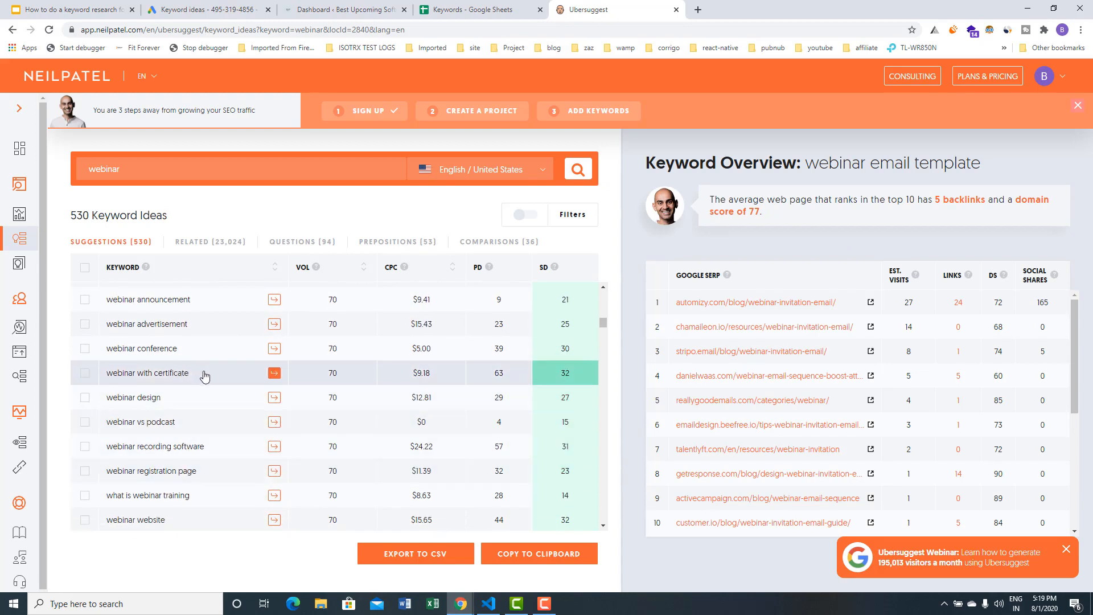
{"action": "left_click_drag", "start_coordinate": [207, 380], "coordinate": [116, 371]}
{"action": "left_click_drag", "start_coordinate": [112, 364], "coordinate": [111, 365]}
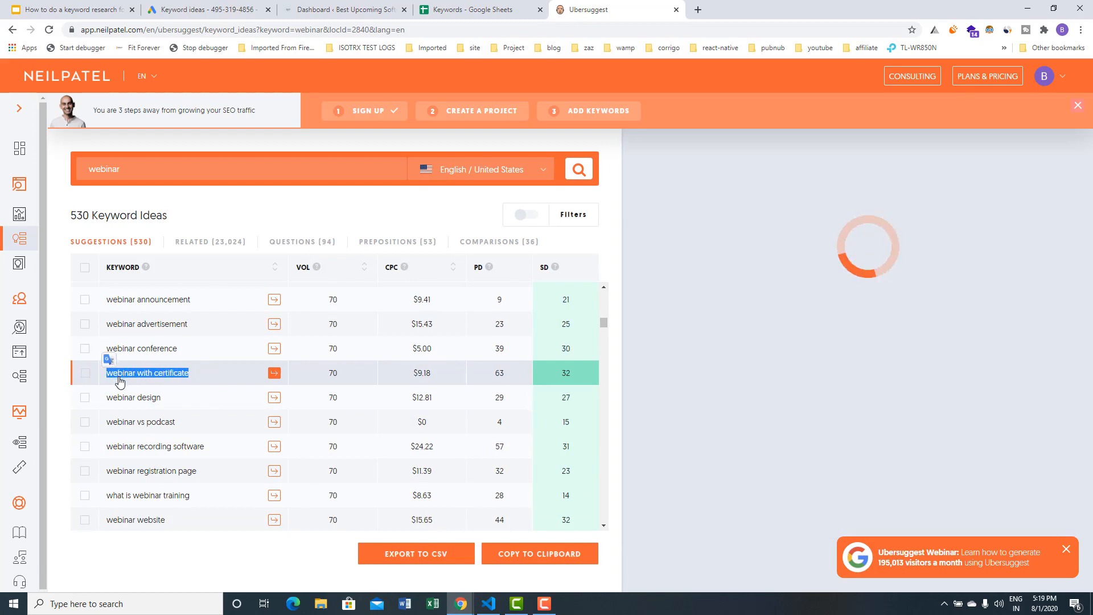
- View the keyword overview of "are webinars interactive" and look back up the suggestion list
{"action": "scroll", "coordinate": [210, 413], "scroll_direction": "up", "scroll_amount": 1}
{"action": "scroll", "coordinate": [208, 413], "scroll_direction": "down", "scroll_amount": 2}
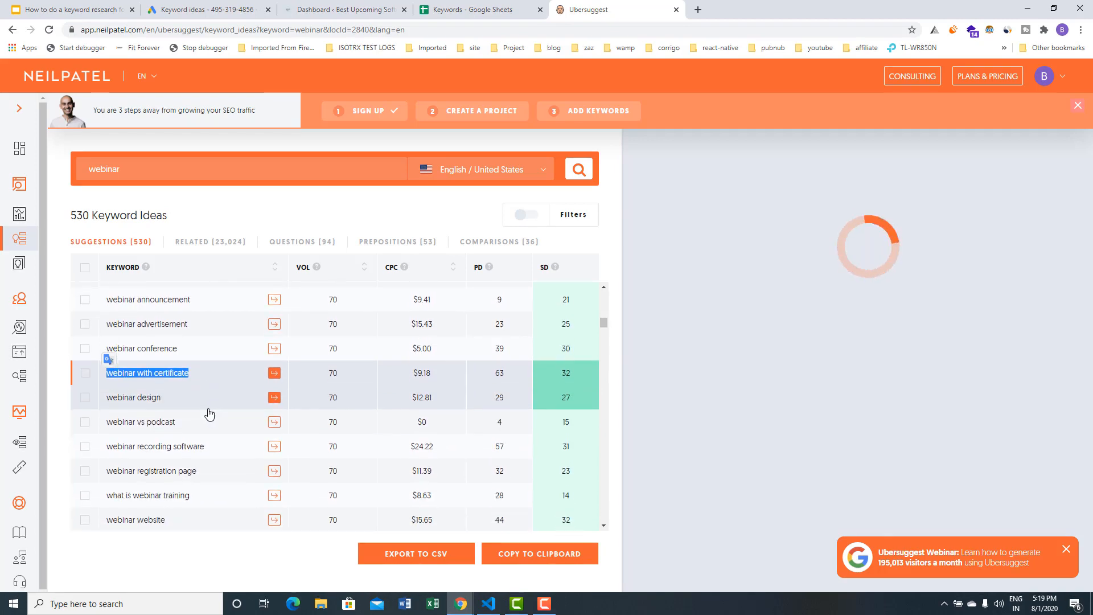
{"action": "scroll", "coordinate": [207, 413], "scroll_direction": "down", "scroll_amount": 1}
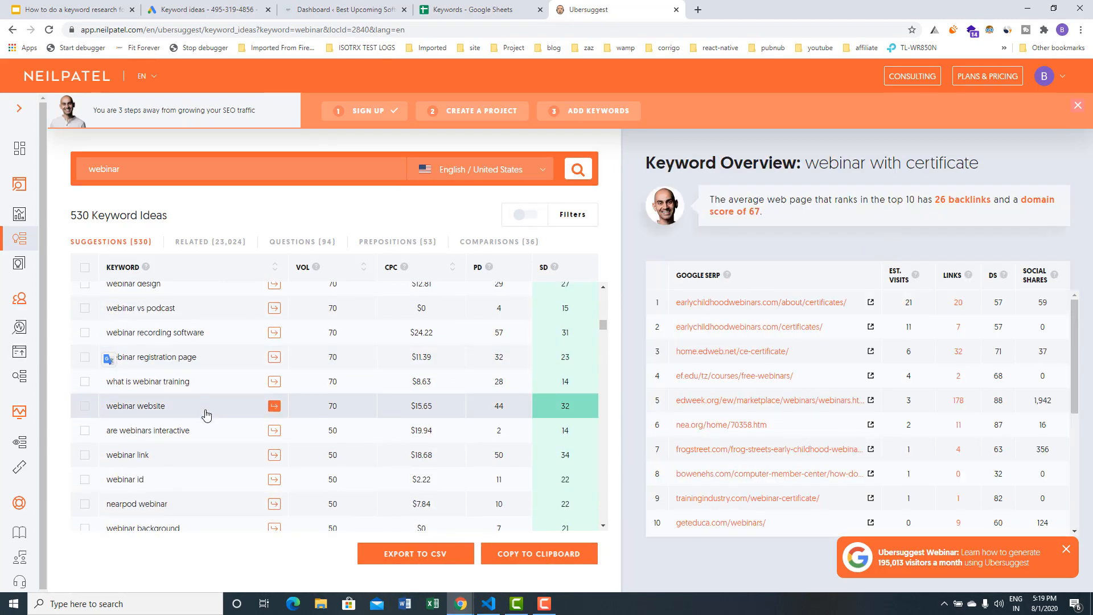
{"action": "left_click_drag", "start_coordinate": [195, 438], "coordinate": [111, 435]}
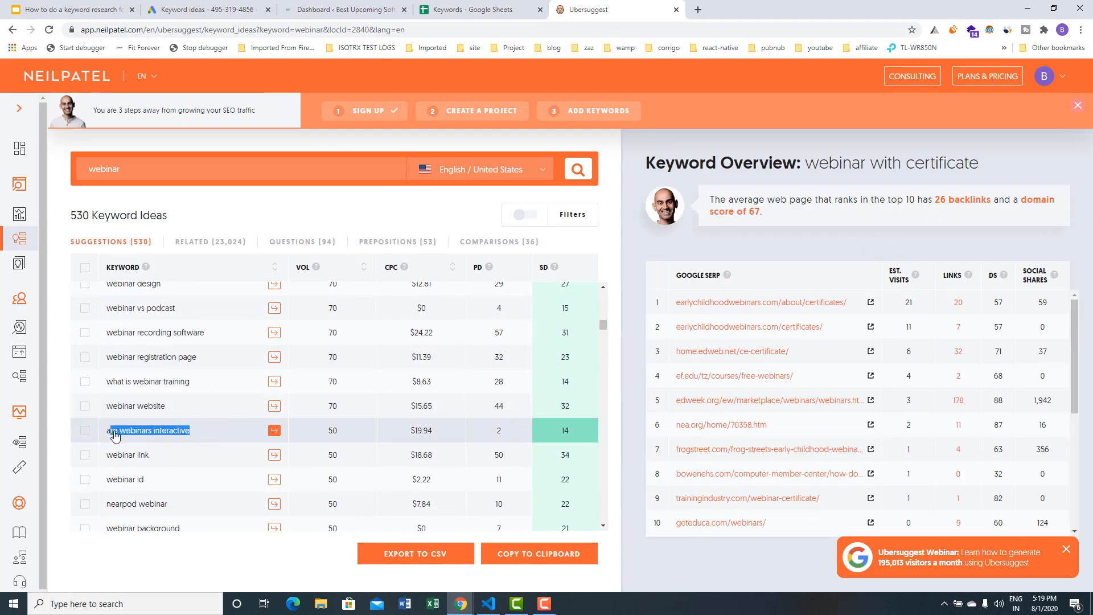
{"action": "scroll", "coordinate": [127, 437], "scroll_direction": "down", "scroll_amount": 1}
{"action": "scroll", "coordinate": [231, 409], "scroll_direction": "up", "scroll_amount": 2}
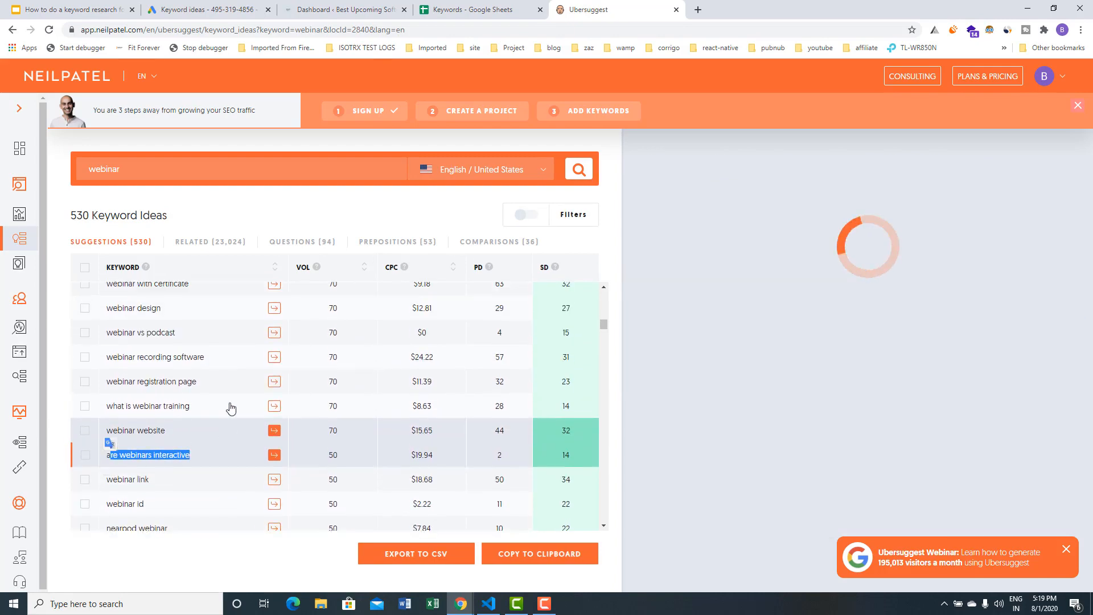
{"action": "scroll", "coordinate": [231, 409], "scroll_direction": "up", "scroll_amount": 8}
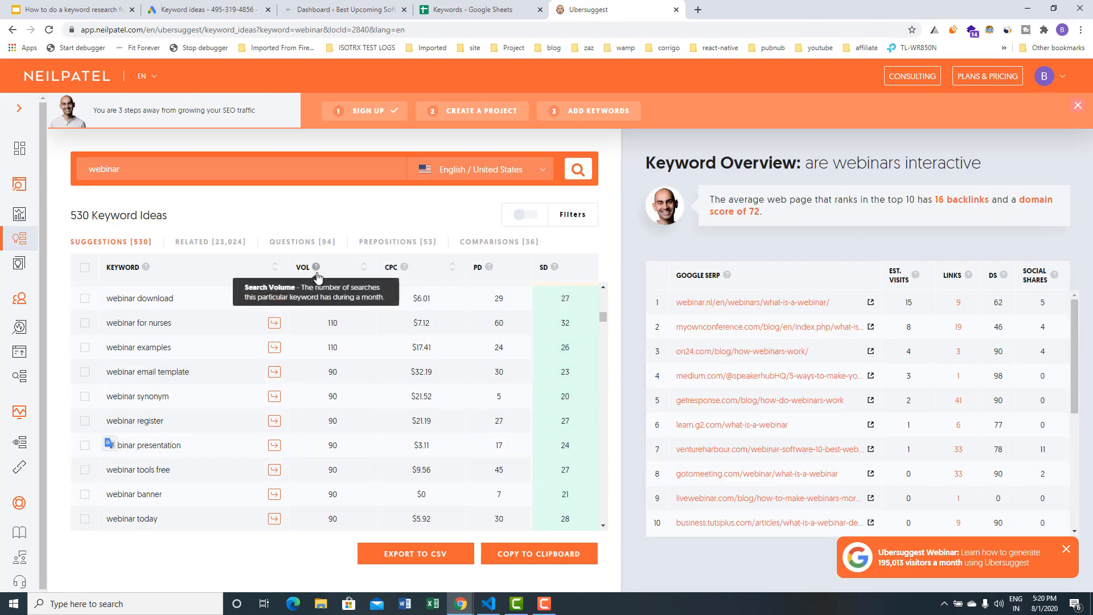
- Search the keyword ideas for "webinar software" and highlight the keyword ideas heading above the results
{"action": "scroll", "coordinate": [338, 421], "scroll_direction": "up", "scroll_amount": 1}
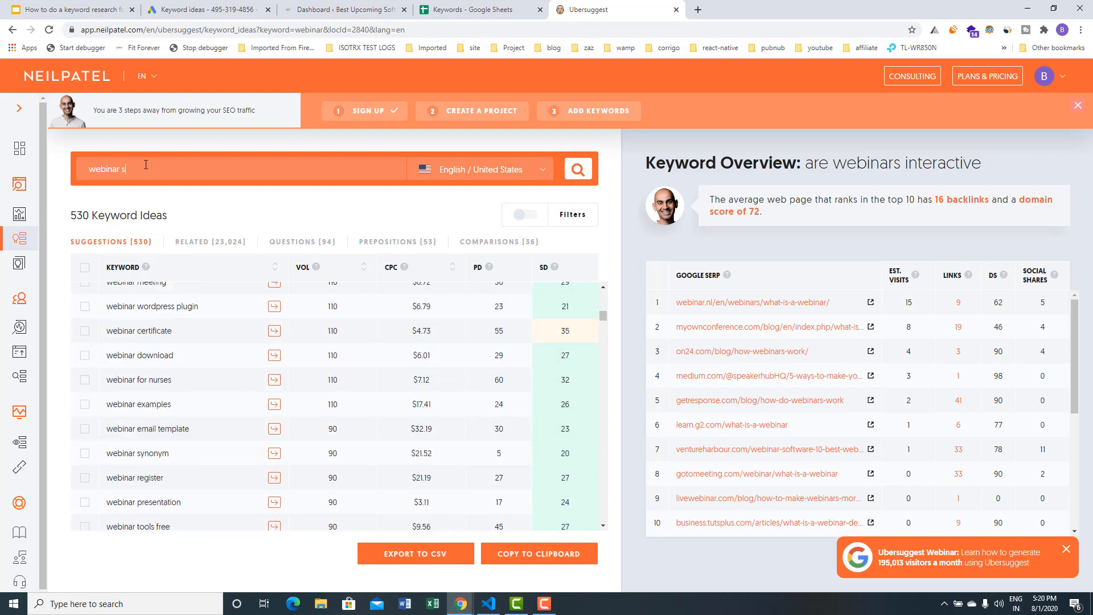
{"action": "key", "text": "Return"}
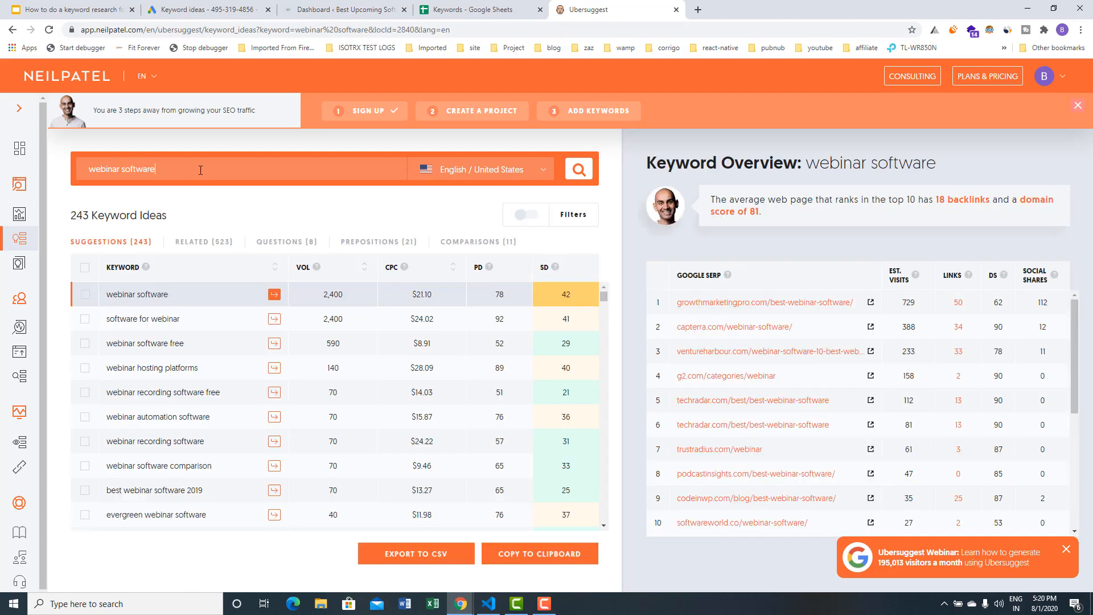
{"action": "left_click_drag", "start_coordinate": [190, 224], "coordinate": [66, 216]}
{"action": "left_click", "coordinate": [66, 216]}
{"action": "triple_click", "coordinate": [72, 216]}
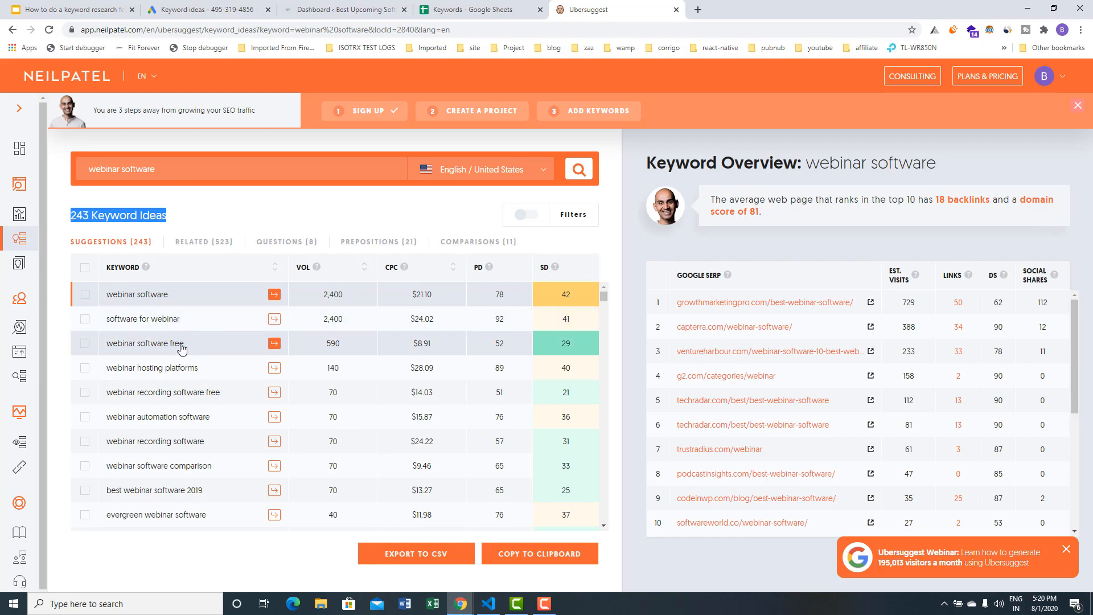
- Compare the suggestions "webinar software free" and "webinar hosting platforms" by requesting their keyword overviews
{"action": "left_click_drag", "start_coordinate": [199, 368], "coordinate": [105, 368]}
{"action": "left_click", "coordinate": [96, 367]}
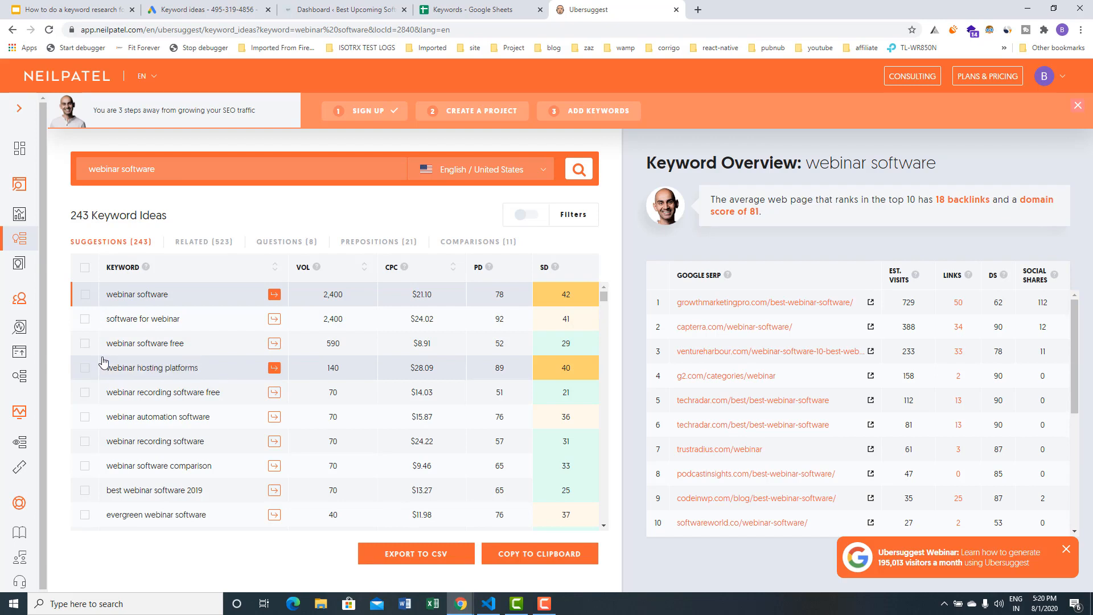
{"action": "left_click", "coordinate": [194, 349]}
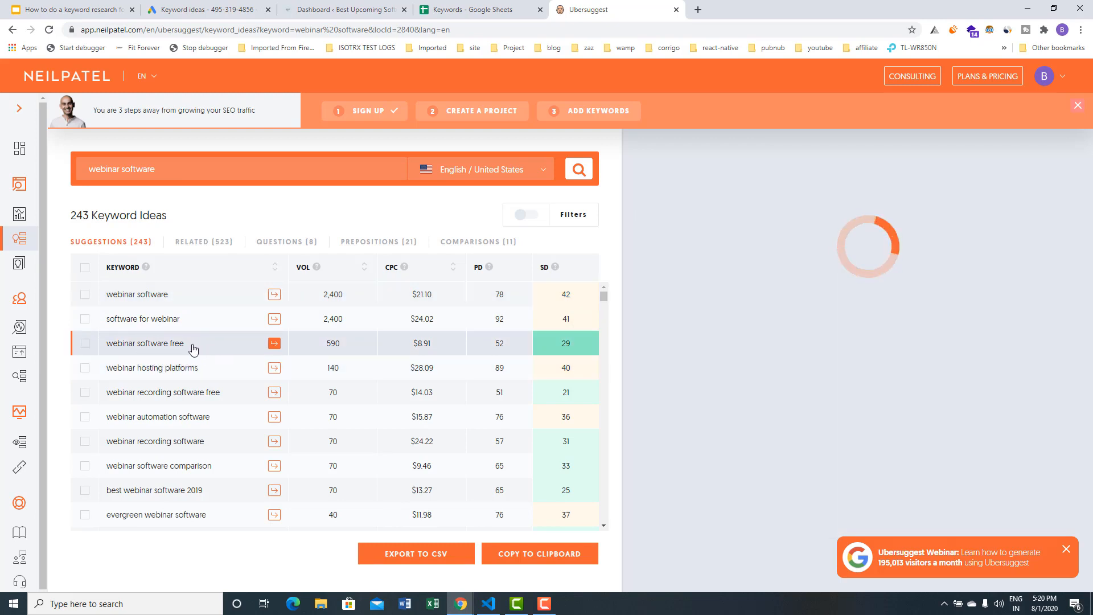
{"action": "left_click_drag", "start_coordinate": [193, 349], "coordinate": [151, 345]}
{"action": "left_click_drag", "start_coordinate": [198, 373], "coordinate": [108, 370]}
{"action": "left_click", "coordinate": [107, 370]}
{"action": "left_click", "coordinate": [572, 373]}
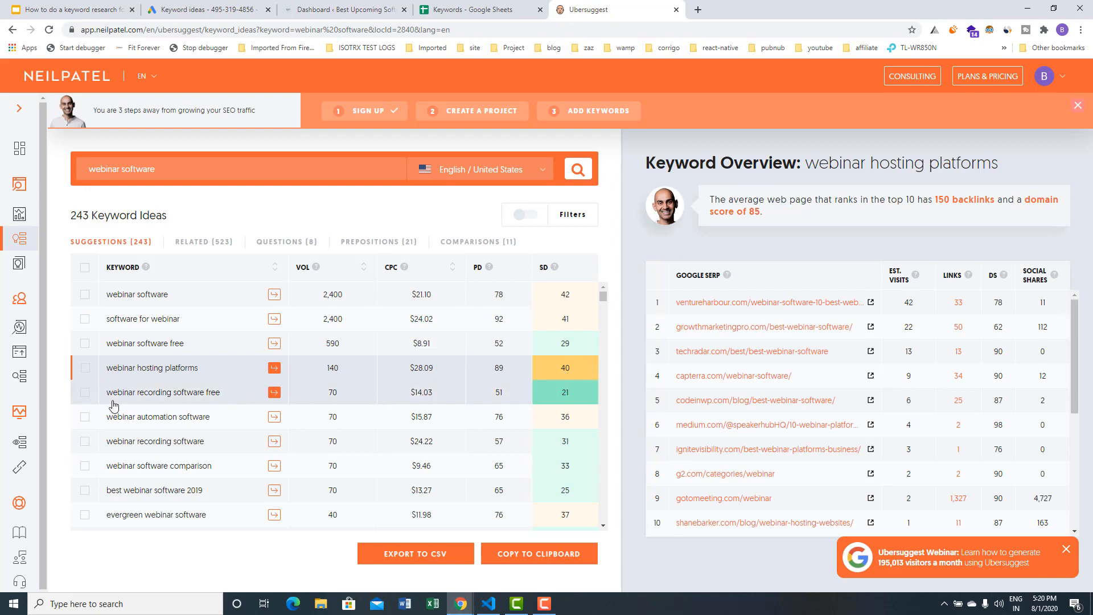
- Copy the suggestion "webinar recording software free" and paste it into cell A16 of the Keywords sheet
{"action": "left_click_drag", "start_coordinate": [110, 398], "coordinate": [226, 400]}
{"action": "key", "text": "ctrl+c"}
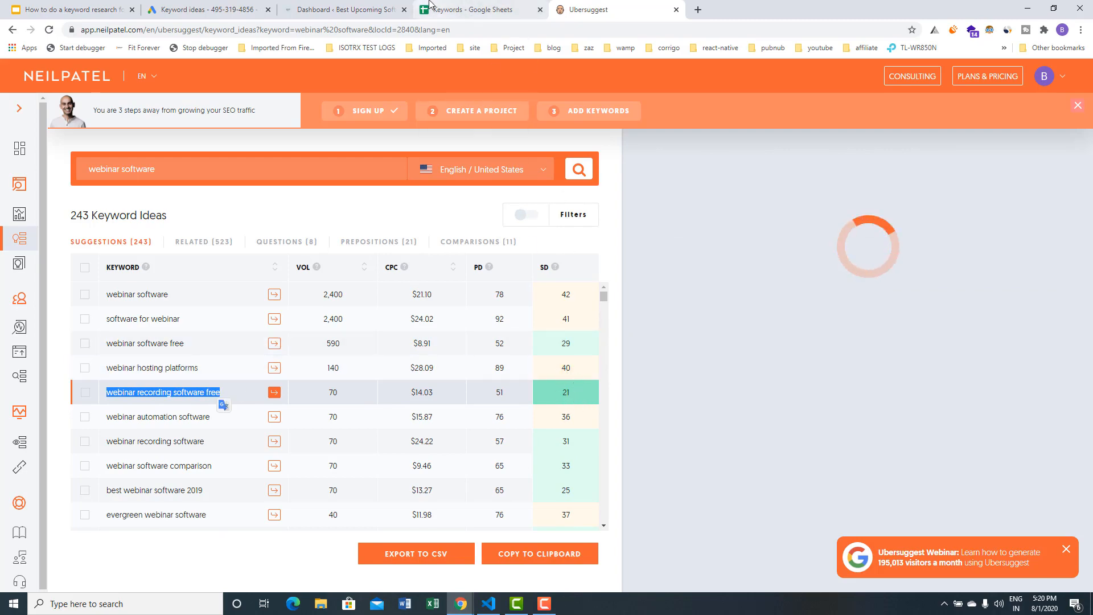
{"action": "left_click", "coordinate": [473, 9]}
{"action": "left_click", "coordinate": [84, 336]}
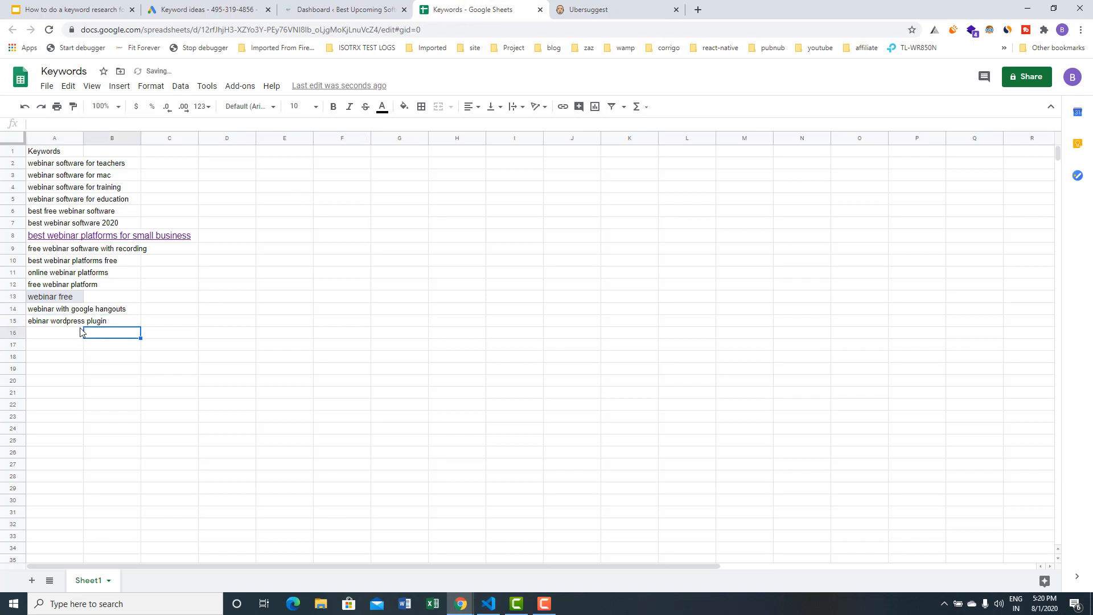
{"action": "left_click", "coordinate": [62, 338]}
{"action": "double_click", "coordinate": [54, 340]}
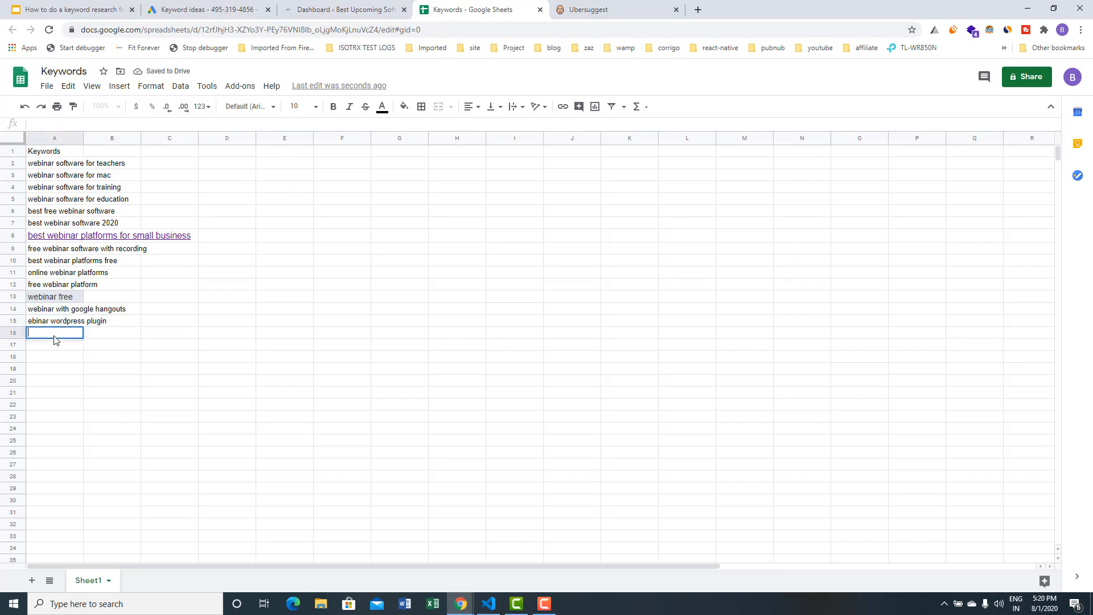
{"action": "key", "text": "ctrl+v"}
- Correct the keyword in cell A15 to "webinar wordpress plugin" by adding the missing first letter
{"action": "double_click", "coordinate": [35, 321]}
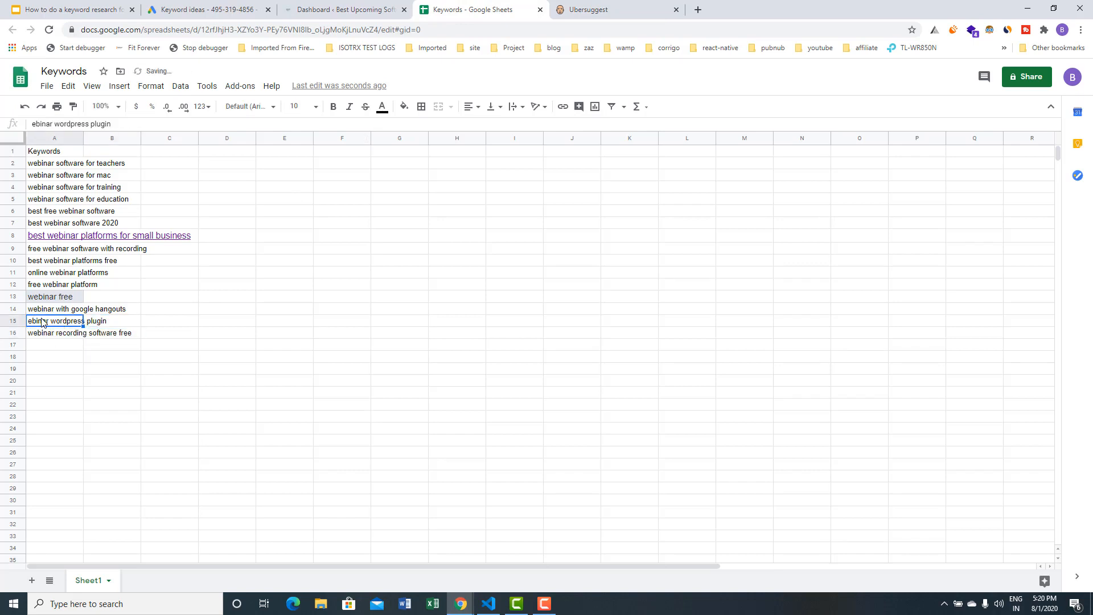
{"action": "left_click", "coordinate": [28, 320]}
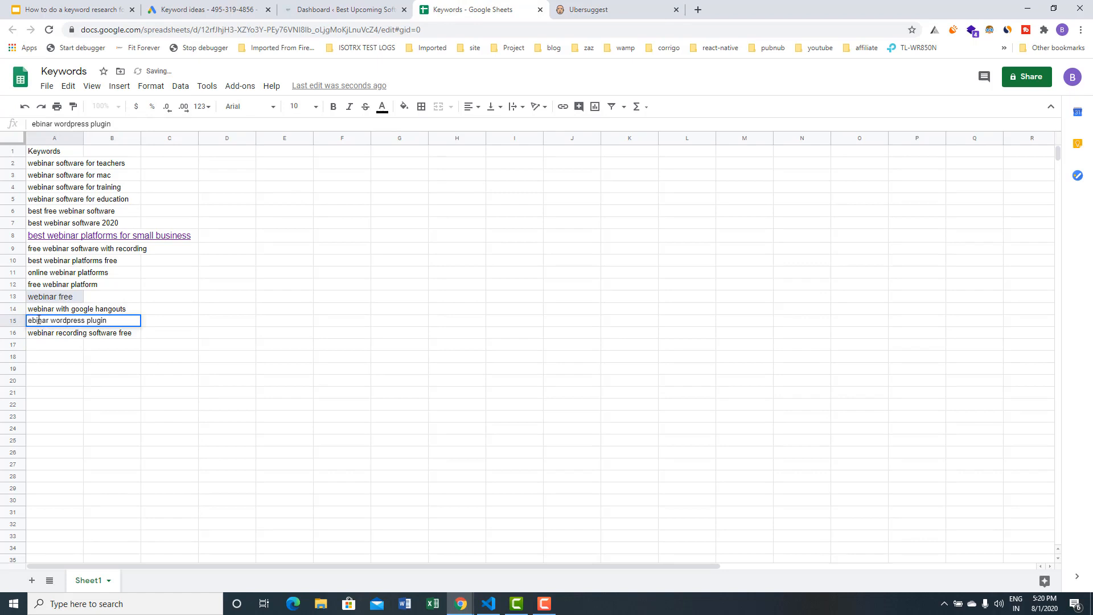
{"action": "type", "text": "w"}
{"action": "key", "text": "Return"}
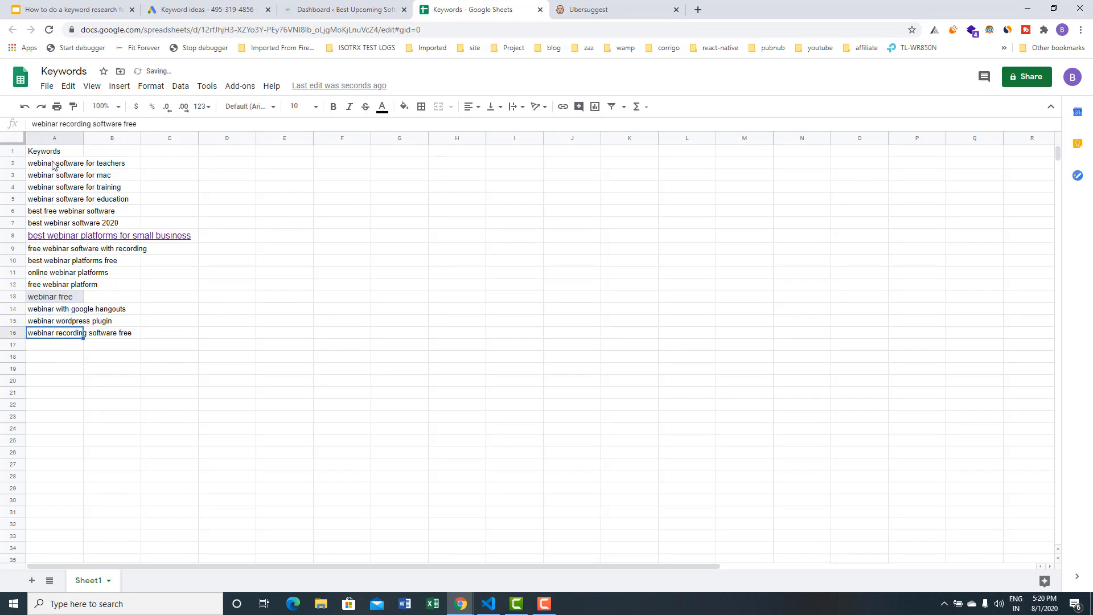
- Highlight the collected keywords in A2:A16, glance at the WordPress dashboard, and return to the Keywords sheet
{"action": "left_click_drag", "start_coordinate": [52, 164], "coordinate": [57, 223]}
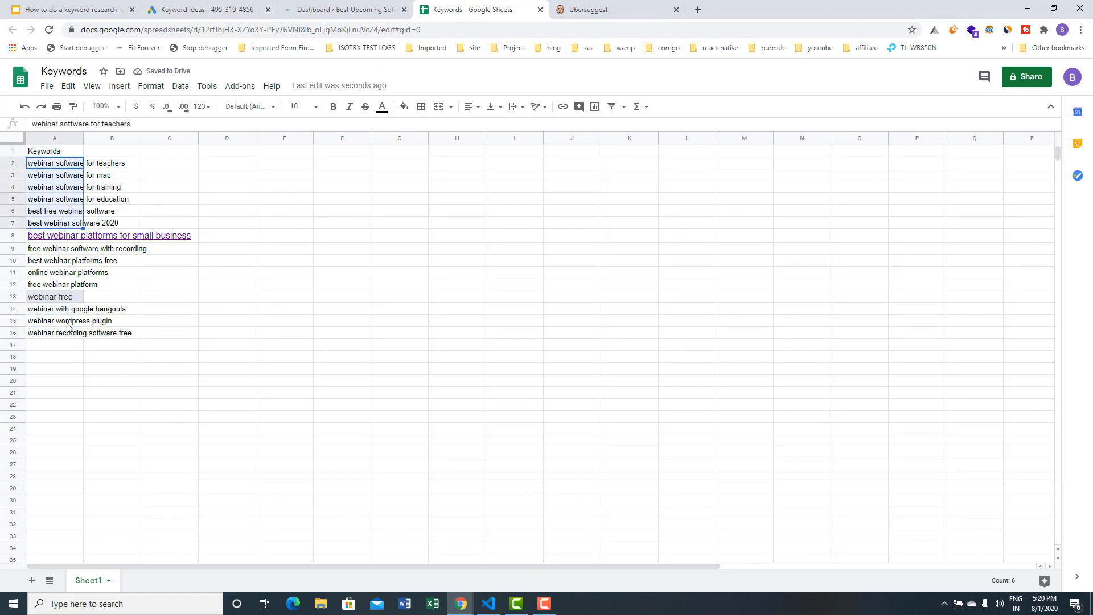
{"action": "left_click_drag", "start_coordinate": [67, 324], "coordinate": [67, 325]}
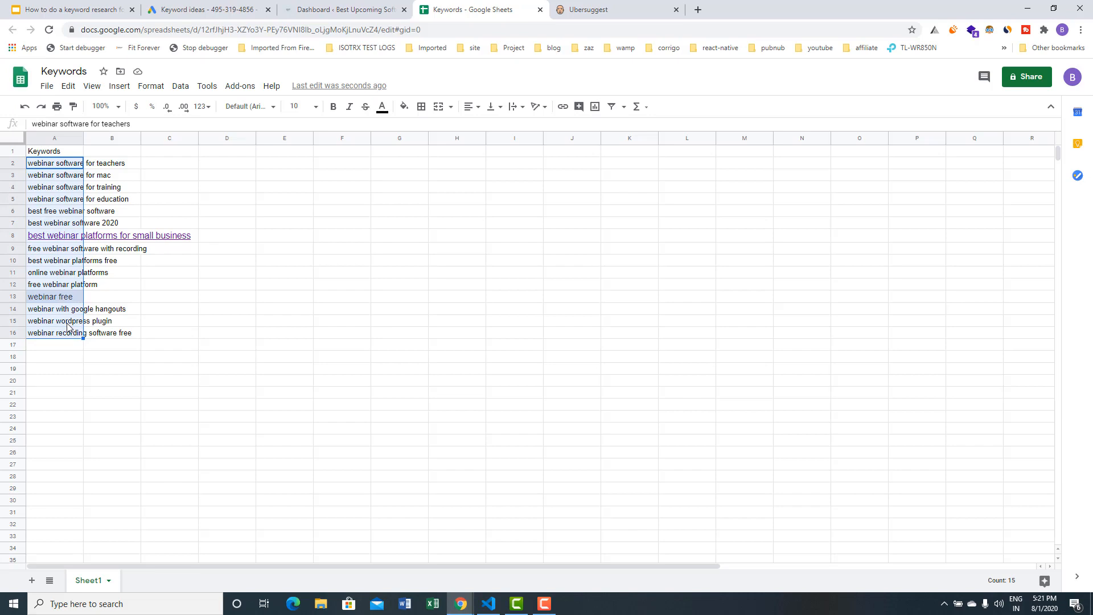
{"action": "left_click", "coordinate": [387, 4]}
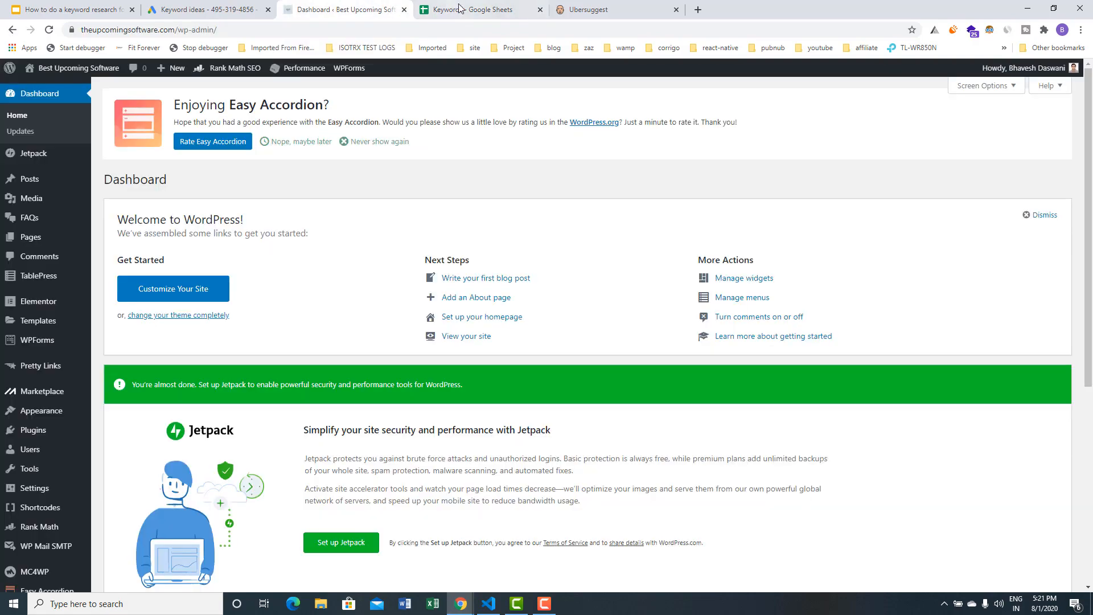
{"action": "left_click", "coordinate": [517, 17]}
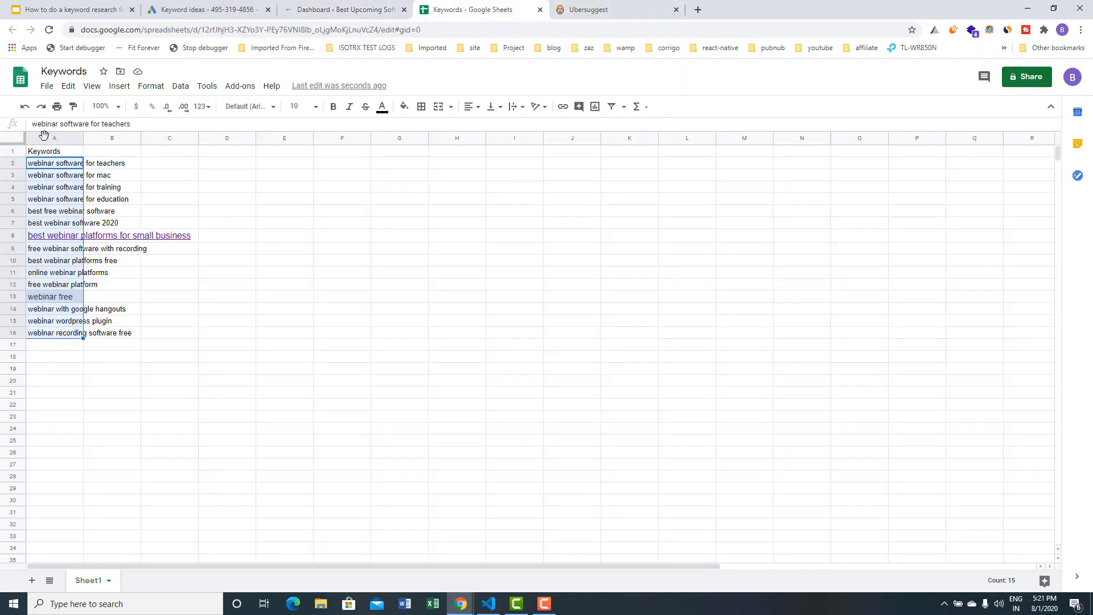
{"action": "left_click", "coordinate": [67, 369]}
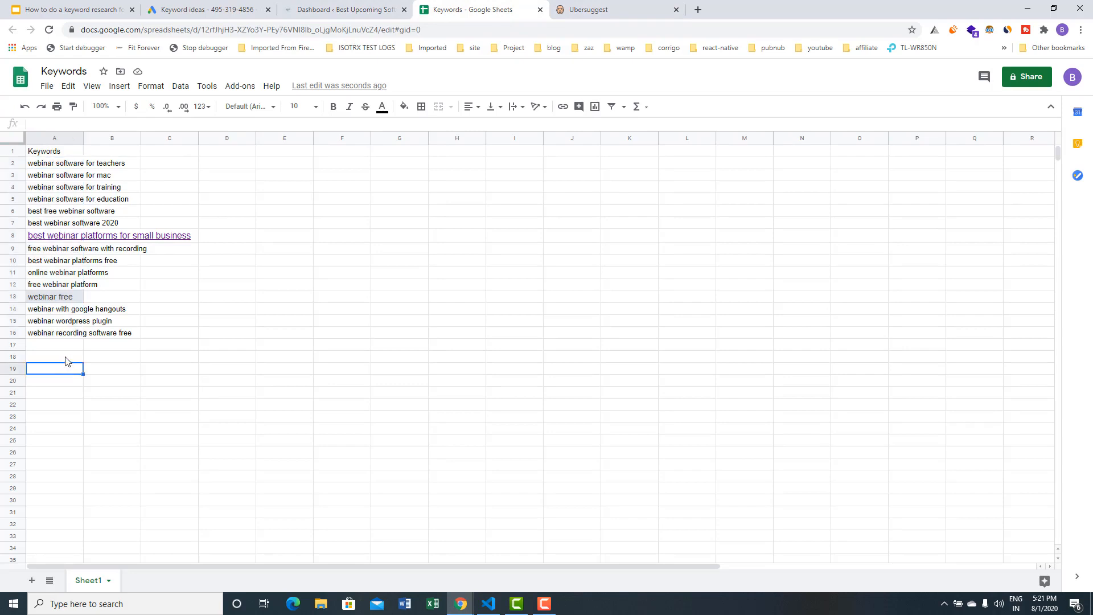
{"action": "left_click", "coordinate": [88, 165]}
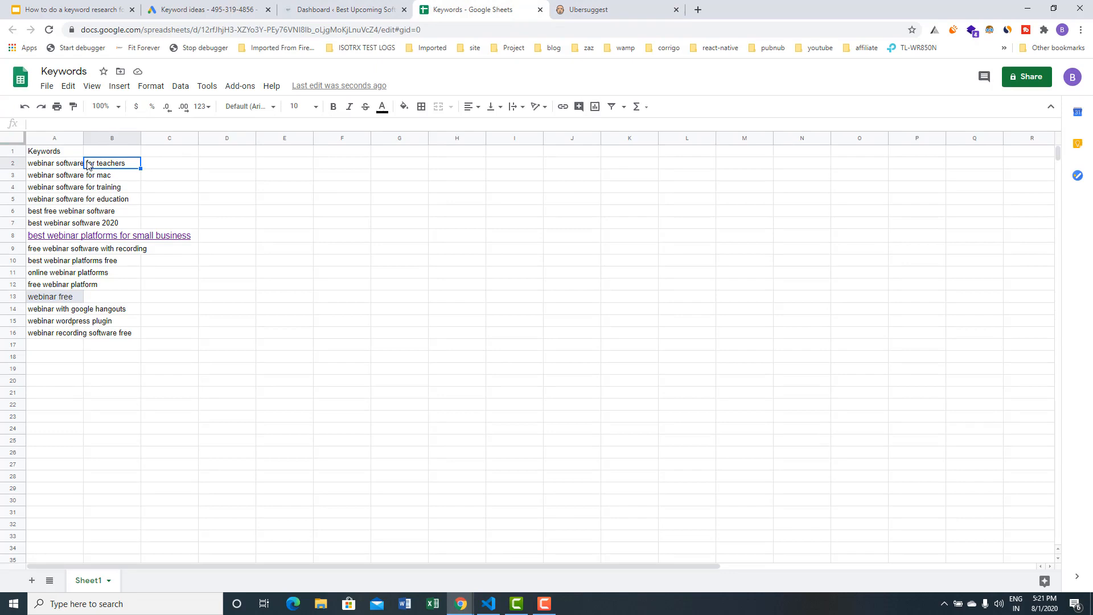
- Open Google Trends in a new browser tab and check its region setting
{"action": "left_click", "coordinate": [49, 166]}
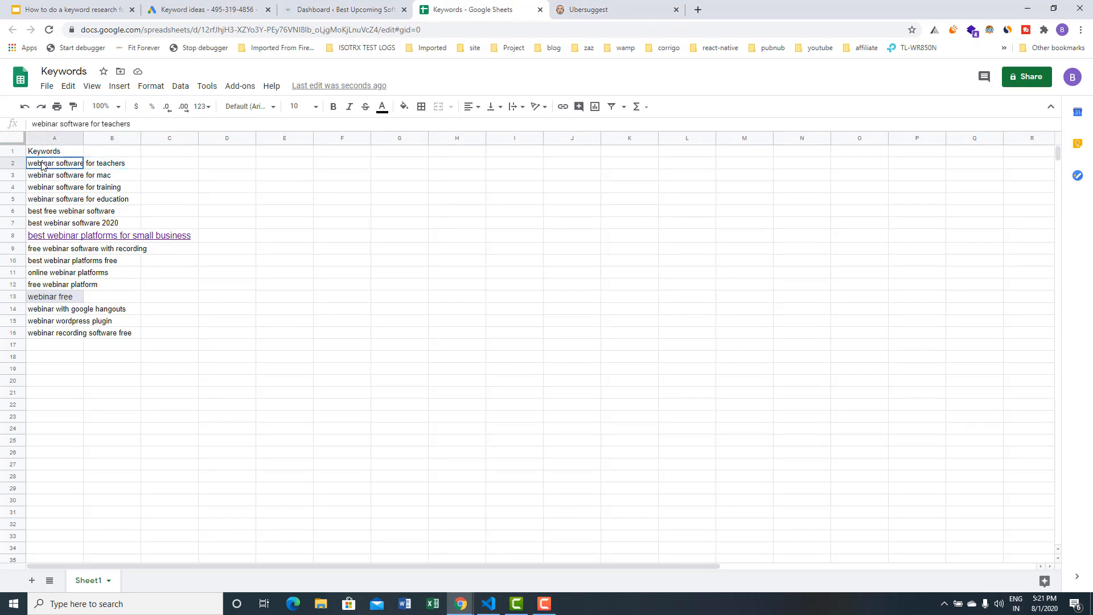
{"action": "left_click", "coordinate": [698, 16]}
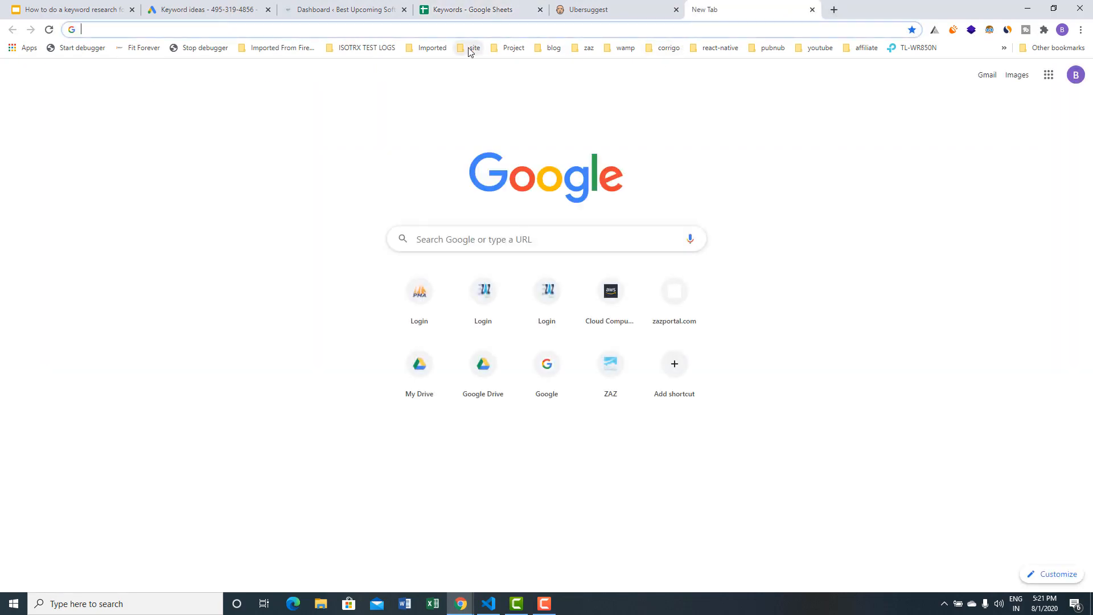
{"action": "type", "text": "google sear"}
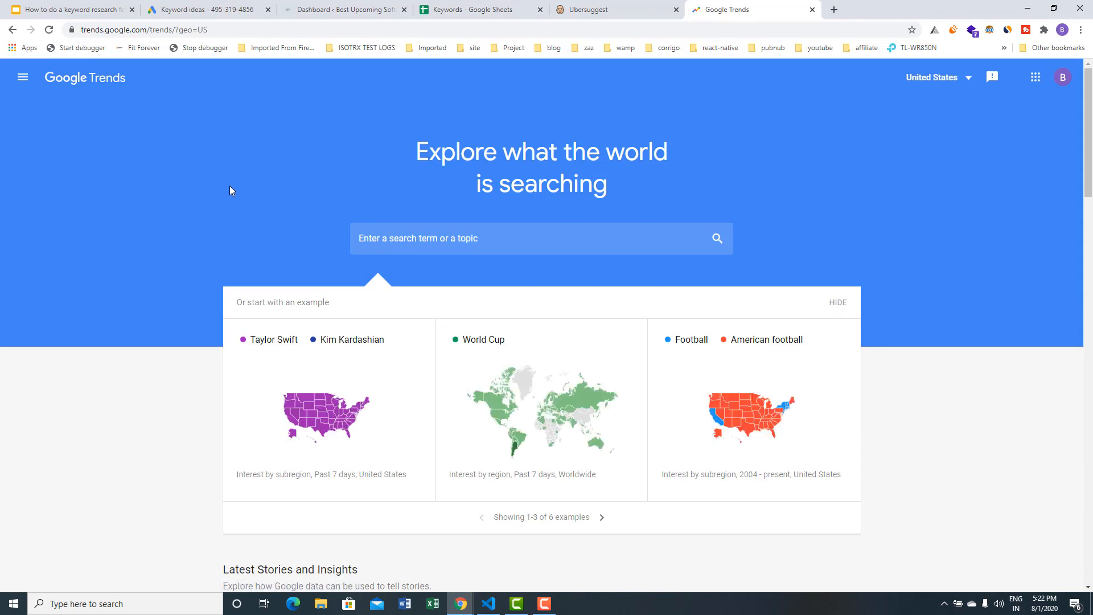
{"action": "left_click", "coordinate": [940, 83]}
{"action": "left_click", "coordinate": [941, 83]}
- Copy "webinar software for teachers" from cell A2 of the Keywords sheet and explore it in Google Trends
{"action": "left_click", "coordinate": [443, 5]}
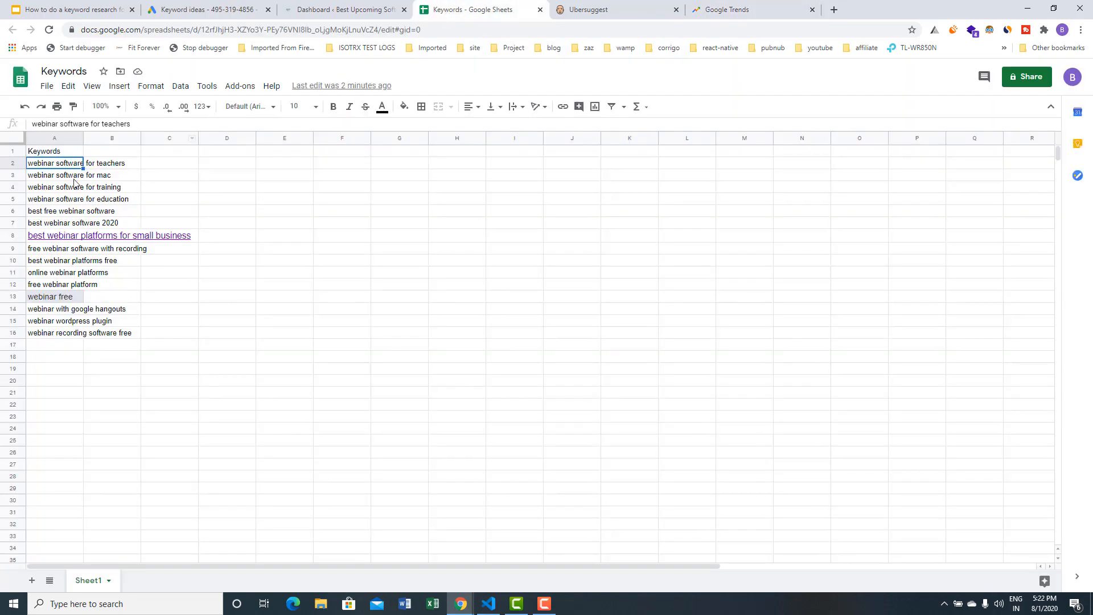
{"action": "left_click", "coordinate": [49, 174]}
{"action": "left_click", "coordinate": [49, 165]}
{"action": "left_click", "coordinate": [717, 11]}
{"action": "left_click", "coordinate": [381, 246]}
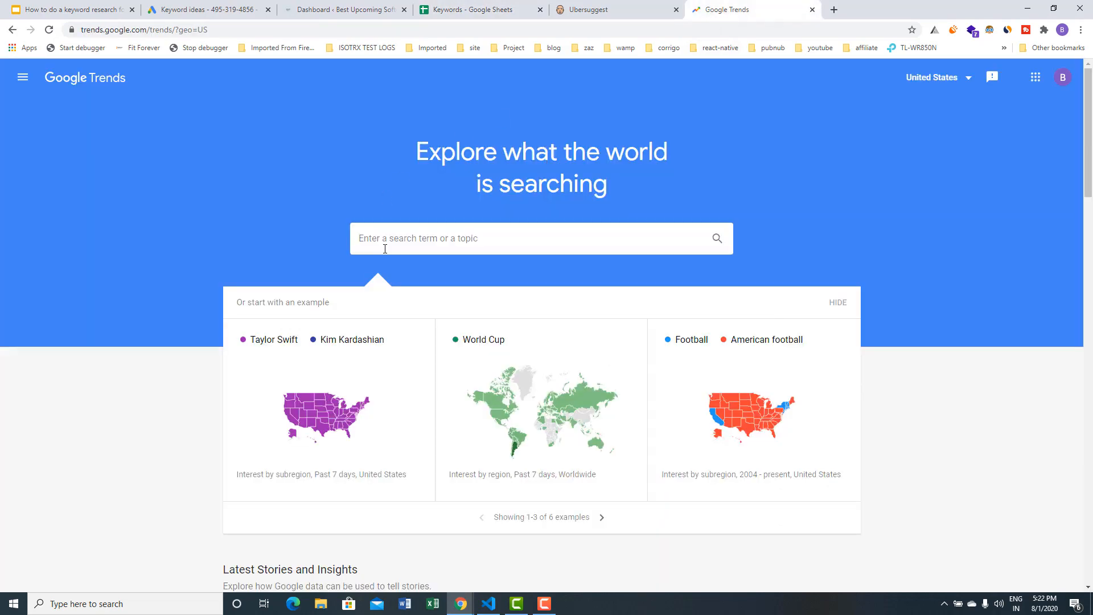
{"action": "type", "text": "webinar software for teachers"}
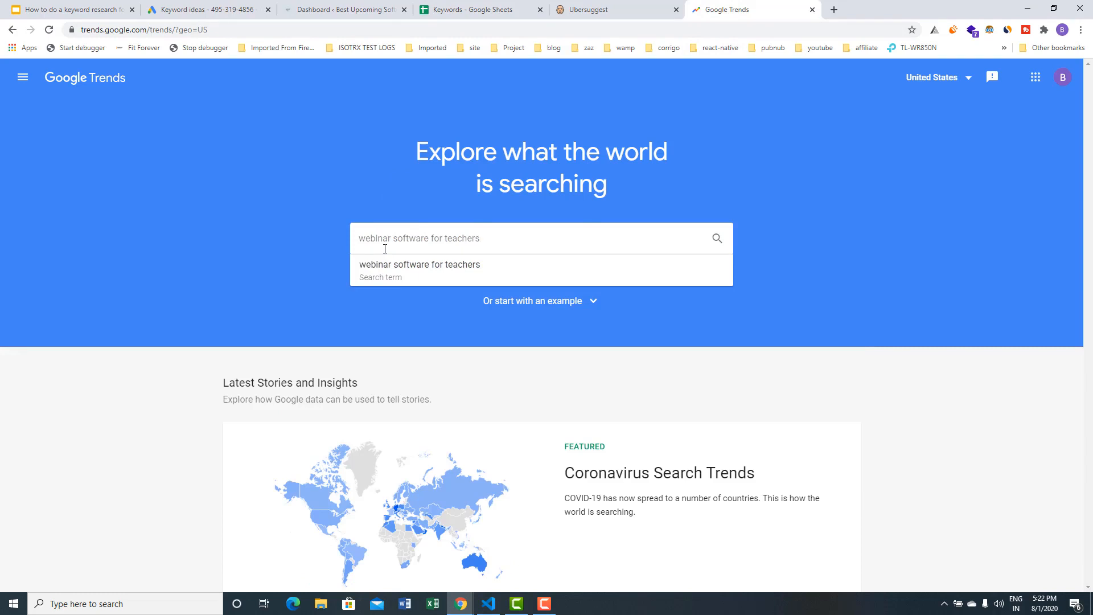
{"action": "key", "text": "Return"}
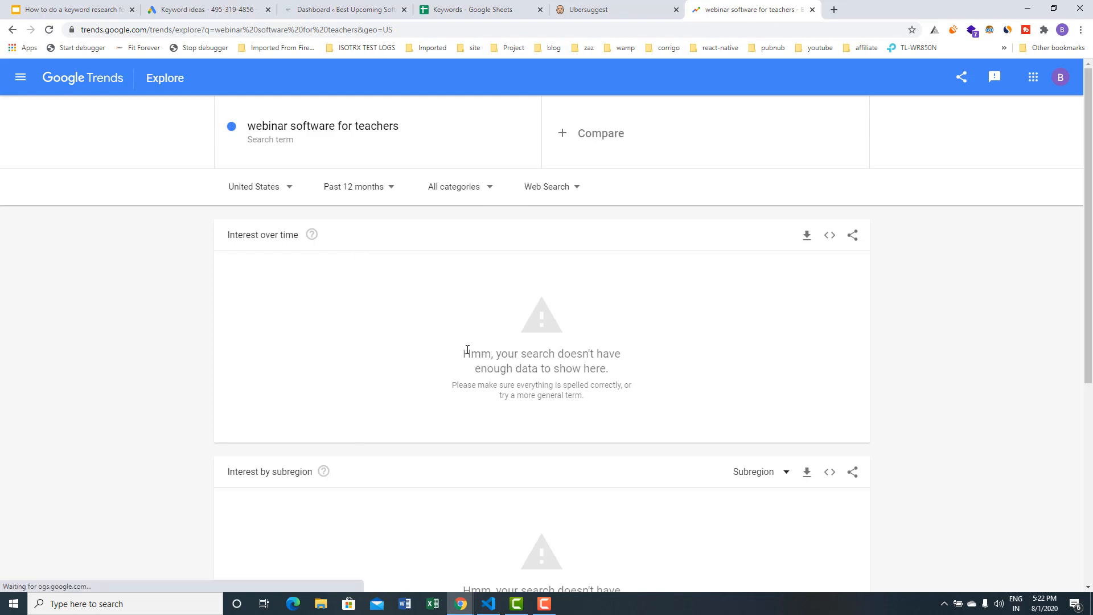
{"action": "left_click_drag", "start_coordinate": [459, 356], "coordinate": [622, 375]}
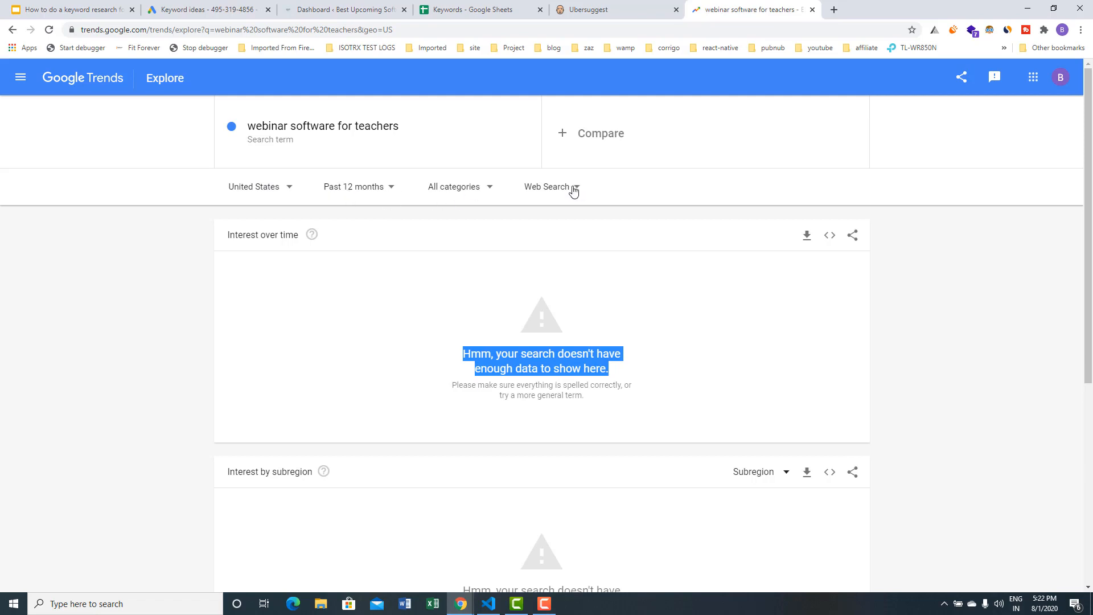
- Copy "webinar software for mac" from cell A3 of the Keywords sheet and add it as the second Google Trends comparison term
{"action": "left_click", "coordinate": [575, 135]}
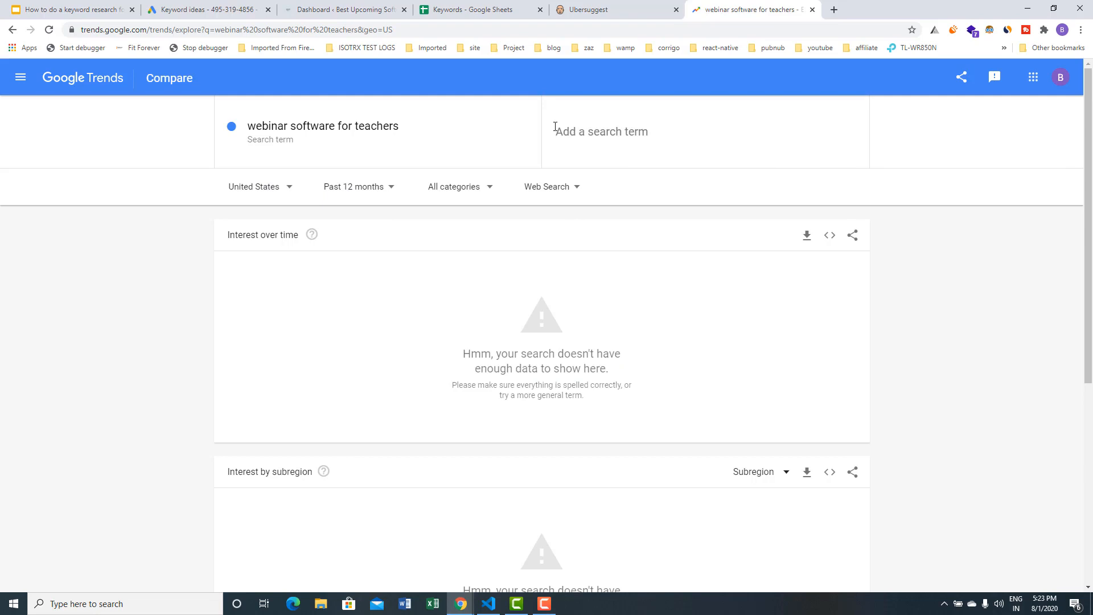
{"action": "left_click", "coordinate": [475, 14]}
{"action": "left_click", "coordinate": [47, 177]}
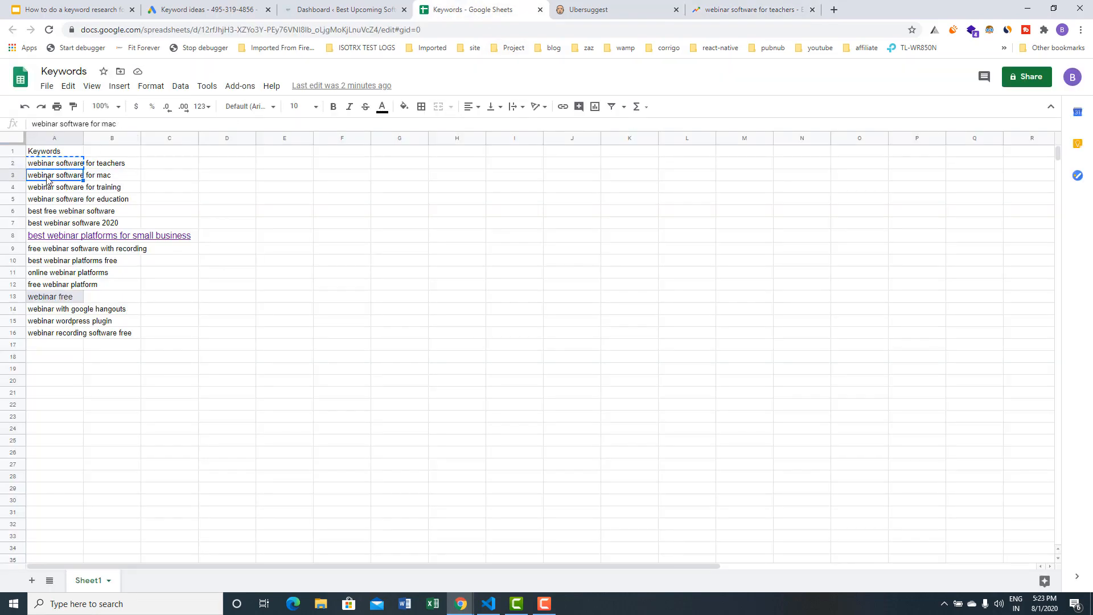
{"action": "key", "text": "ctrl+c"}
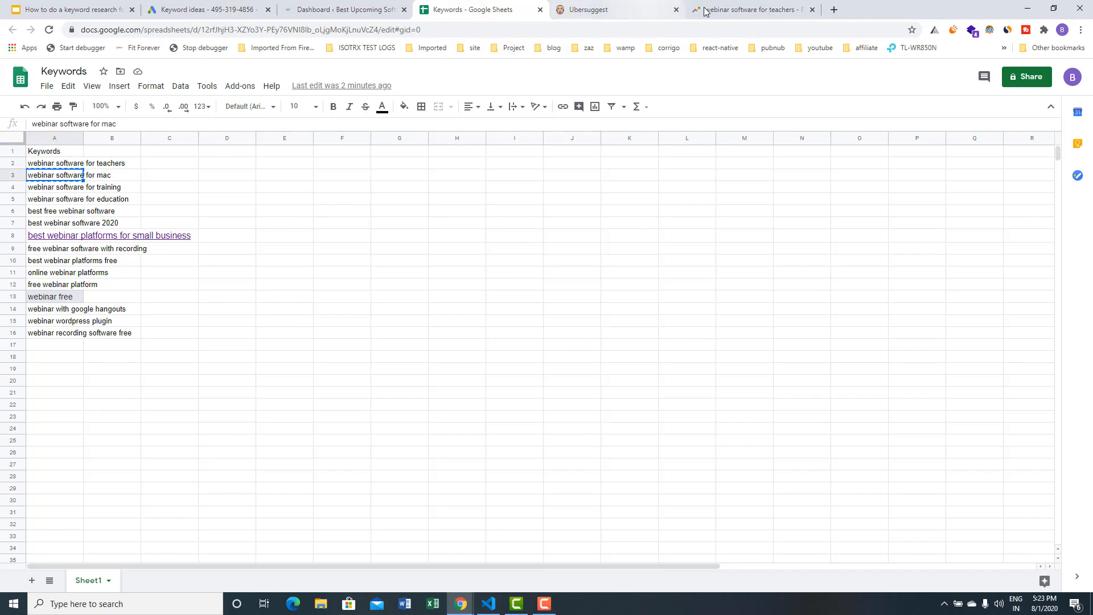
{"action": "left_click", "coordinate": [746, 10]}
{"action": "left_click", "coordinate": [586, 132]}
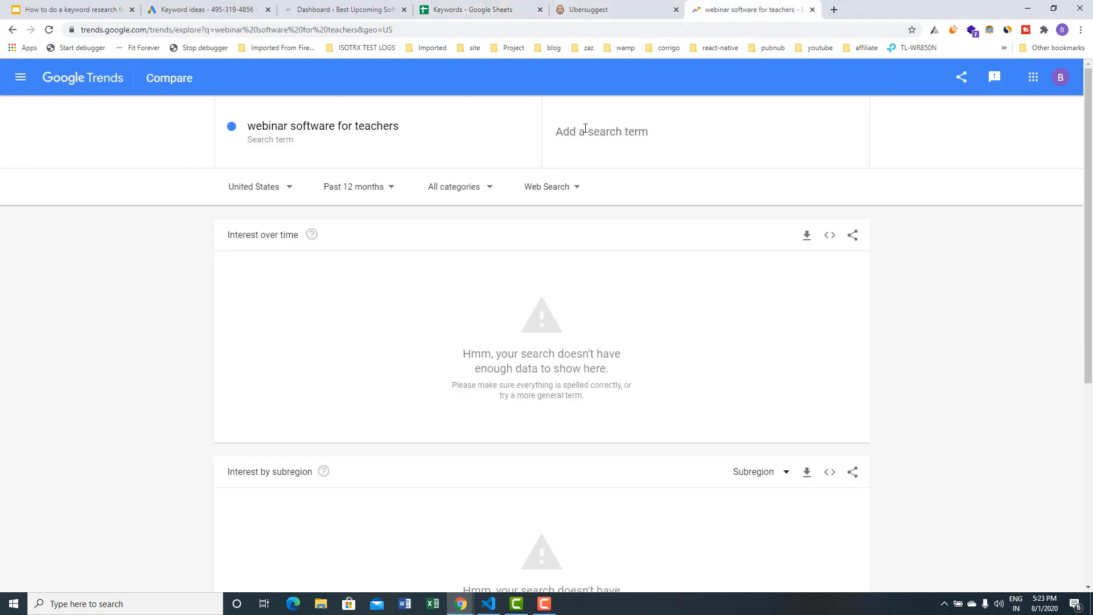
{"action": "key", "text": "ctrl+v"}
{"action": "key", "text": "Return"}
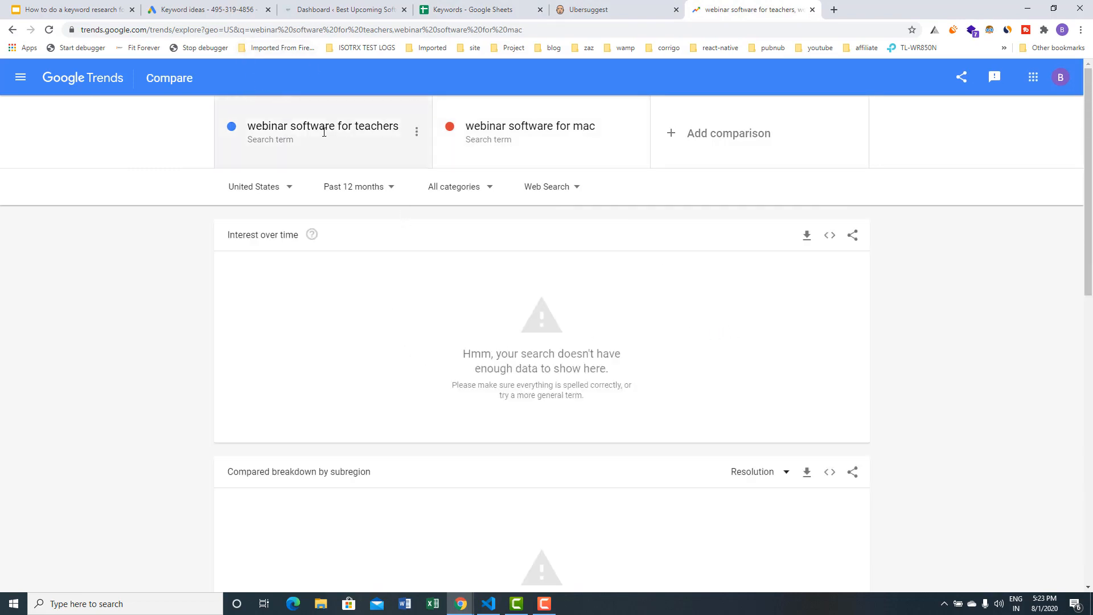
{"action": "scroll", "coordinate": [499, 320], "scroll_direction": "down", "scroll_amount": 5}
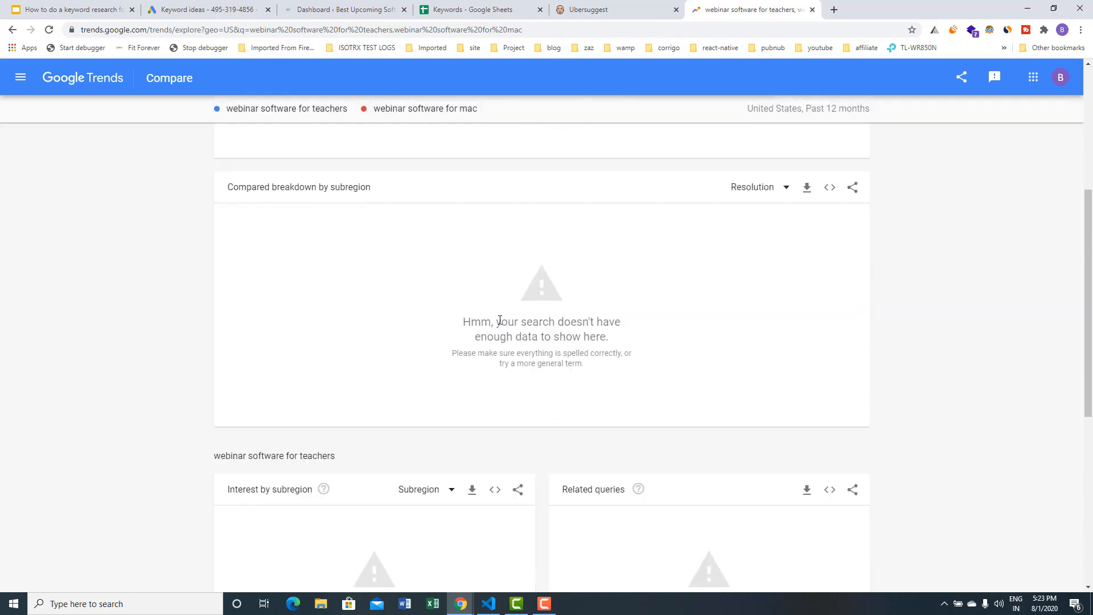
{"action": "scroll", "coordinate": [462, 308], "scroll_direction": "up", "scroll_amount": 5}
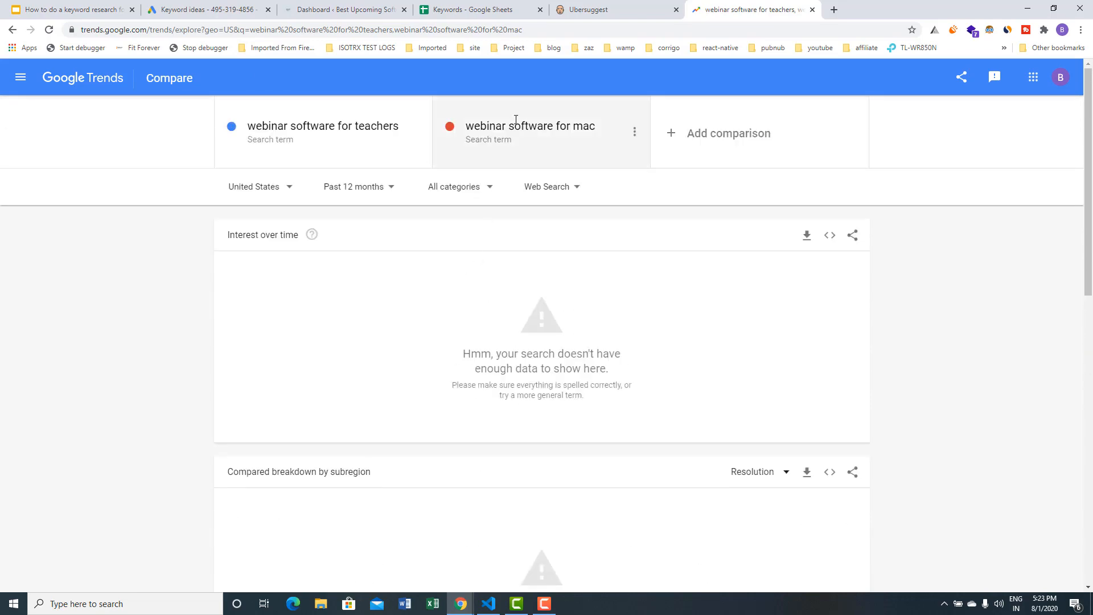
- Check the keyword in A4 of the Keywords sheet, and add "webinar software" as the third Google Trends comparison term
{"action": "left_click", "coordinate": [496, 8]}
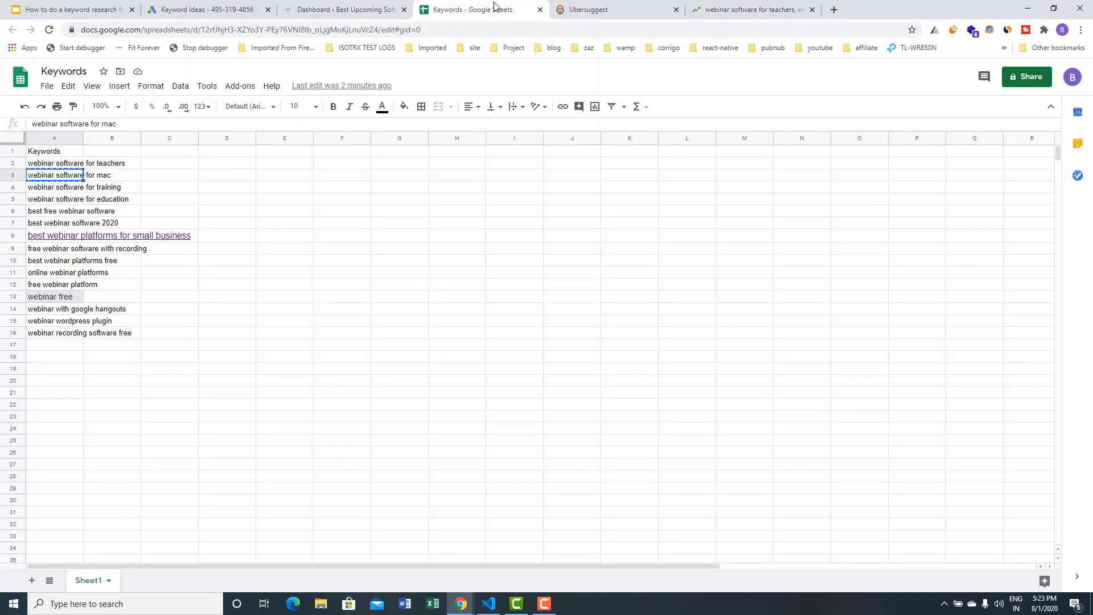
{"action": "left_click", "coordinate": [47, 187]}
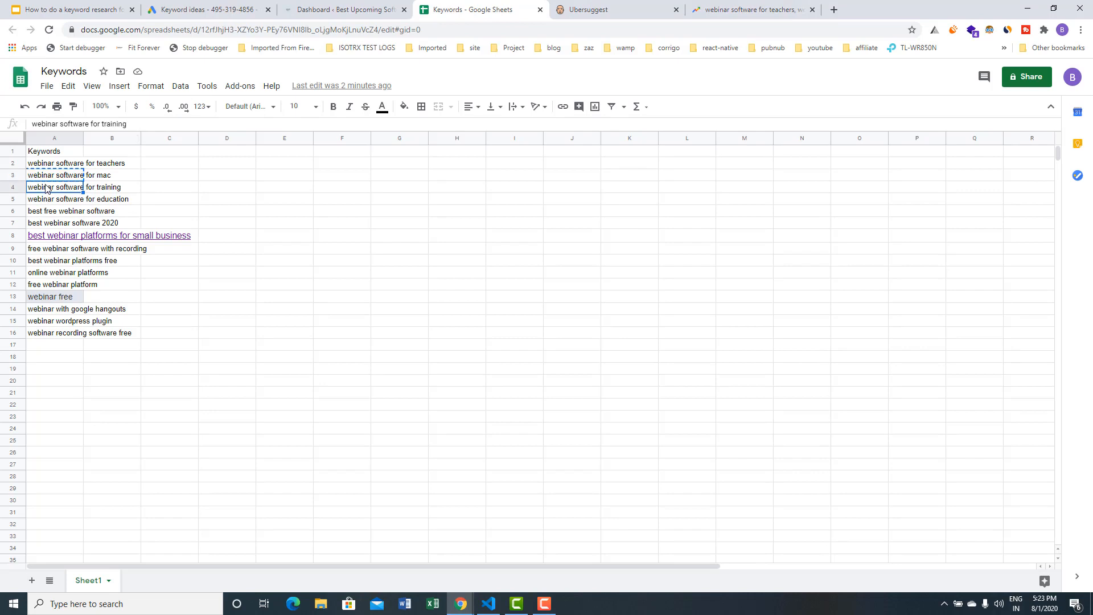
{"action": "left_click", "coordinate": [760, 9]}
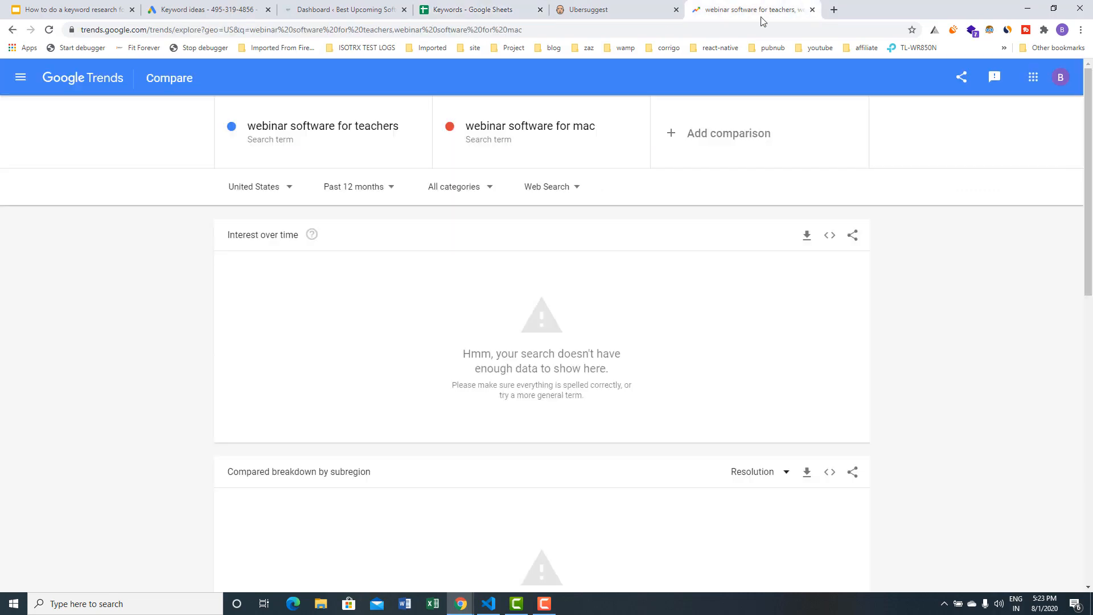
{"action": "left_click", "coordinate": [734, 134]}
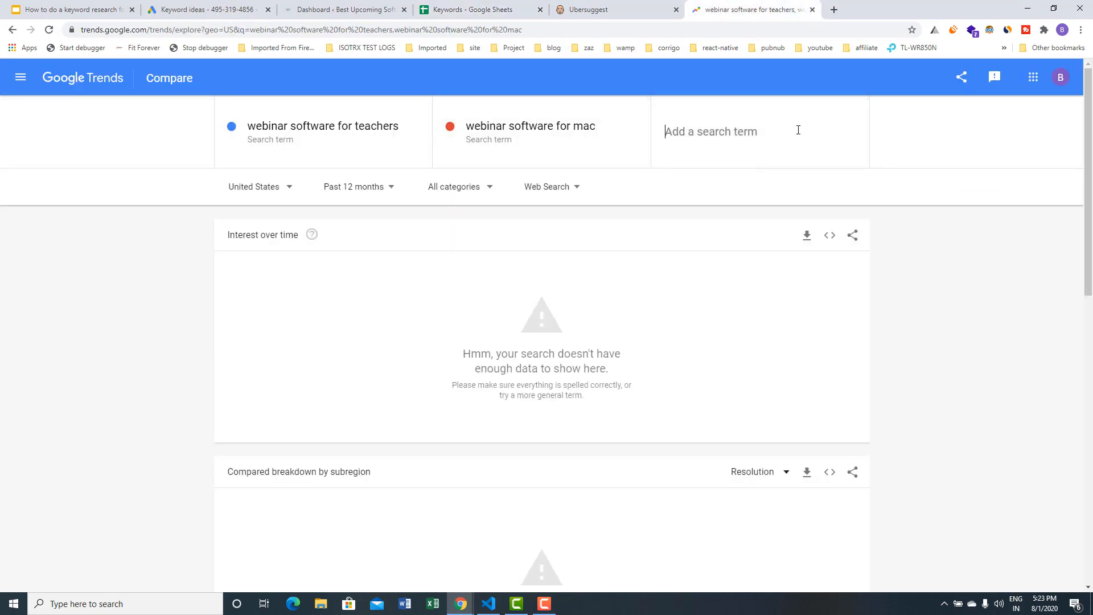
{"action": "type", "text": "webinar"}
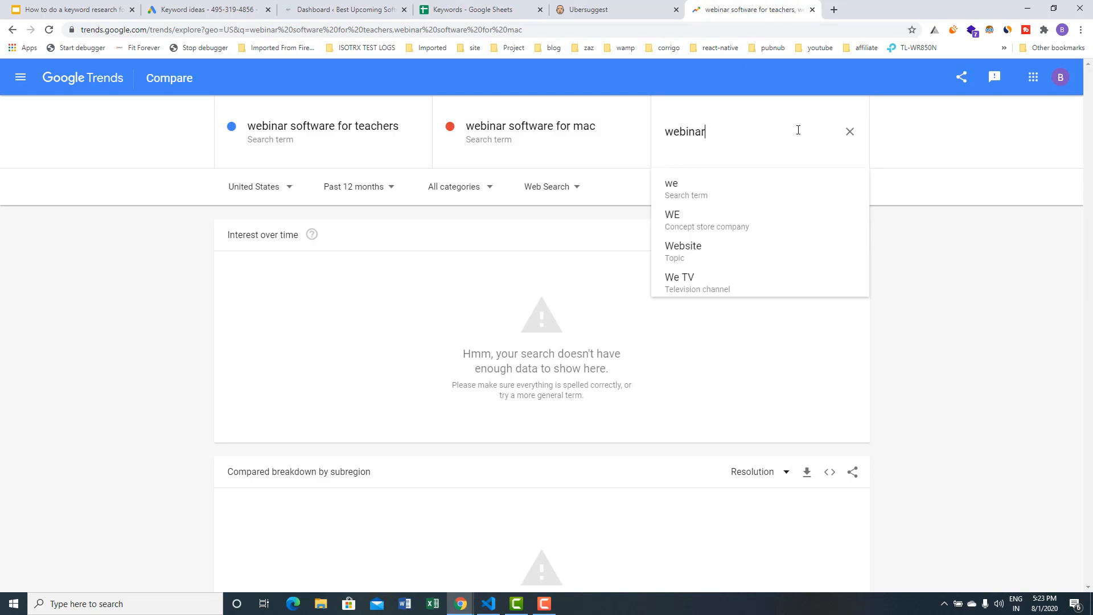
{"action": "type", "text": " software"}
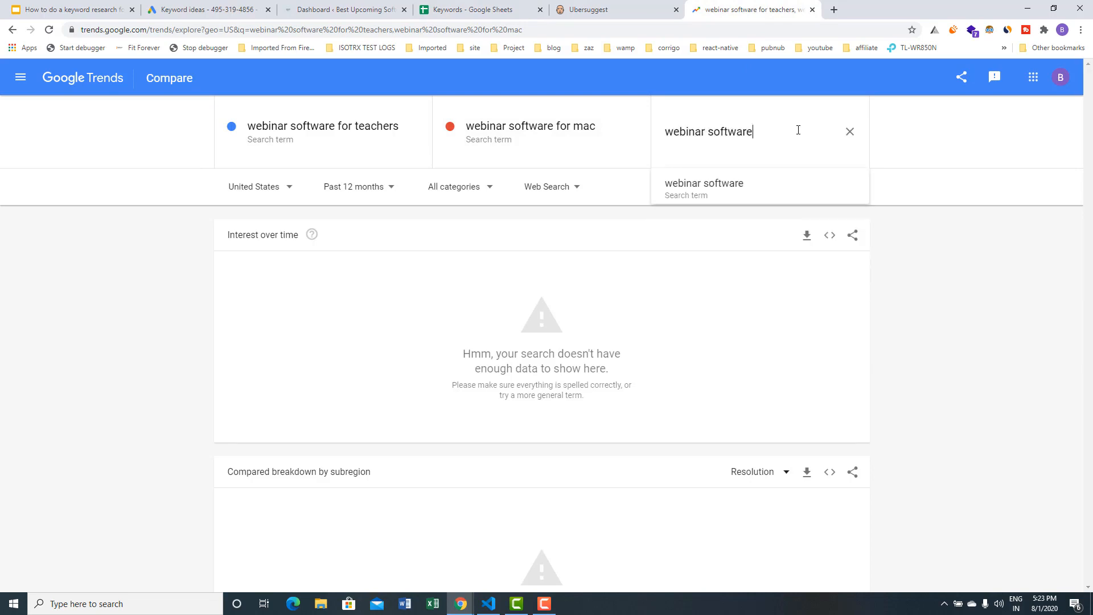
{"action": "key", "text": "Return"}
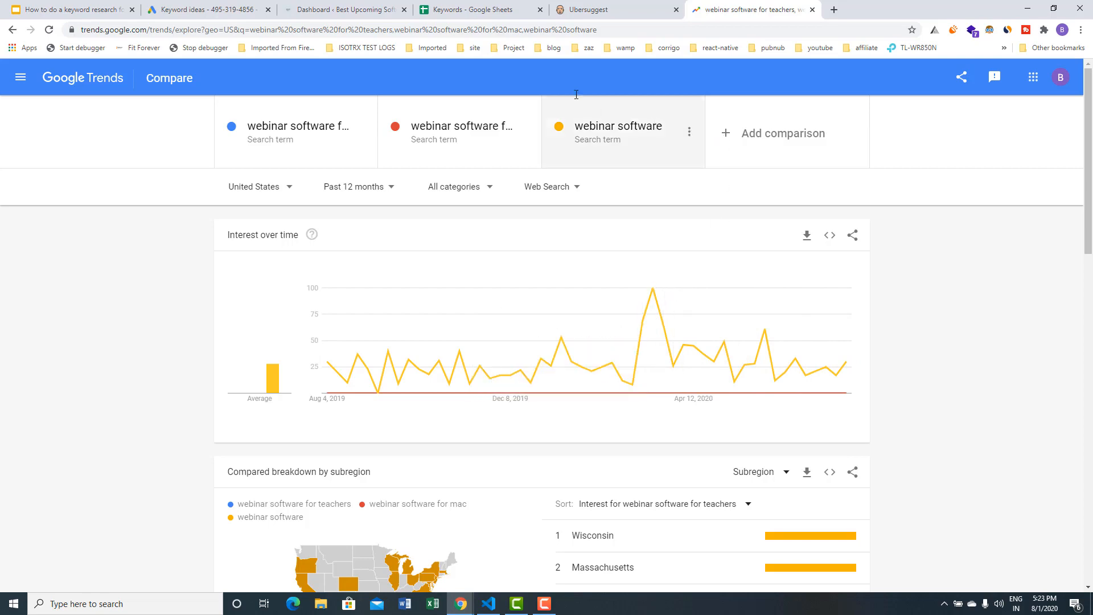
- Copy the term "webinar software" from the Google Trends comparison and paste it into cell A19 of the Keywords sheet
{"action": "left_click", "coordinate": [473, 10]}
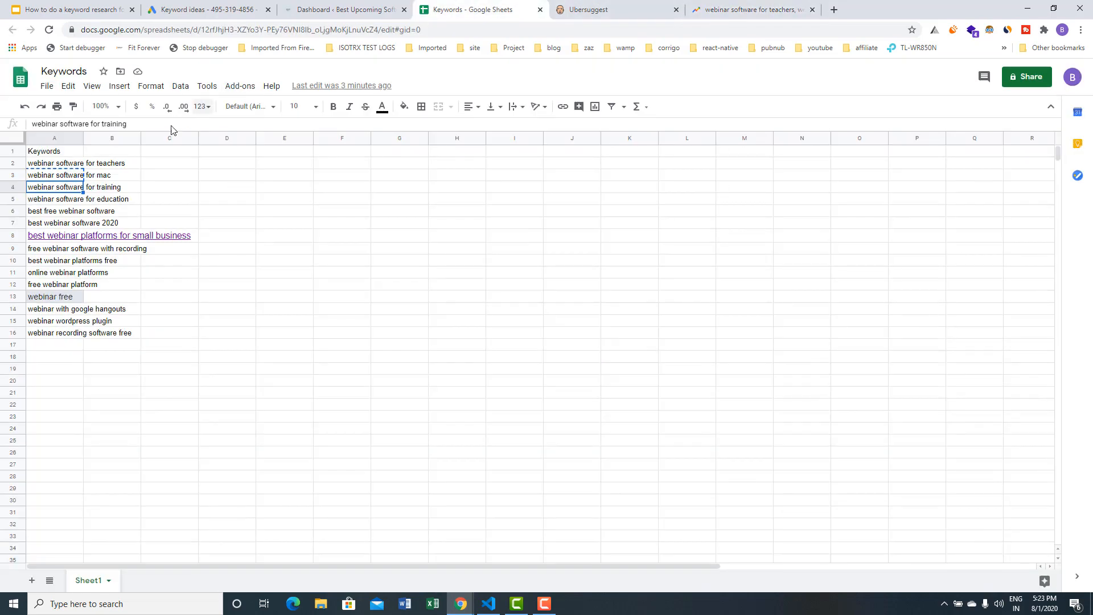
{"action": "left_click", "coordinate": [751, 10]}
{"action": "left_click", "coordinate": [622, 123]}
{"action": "key", "text": "ctrl+c"}
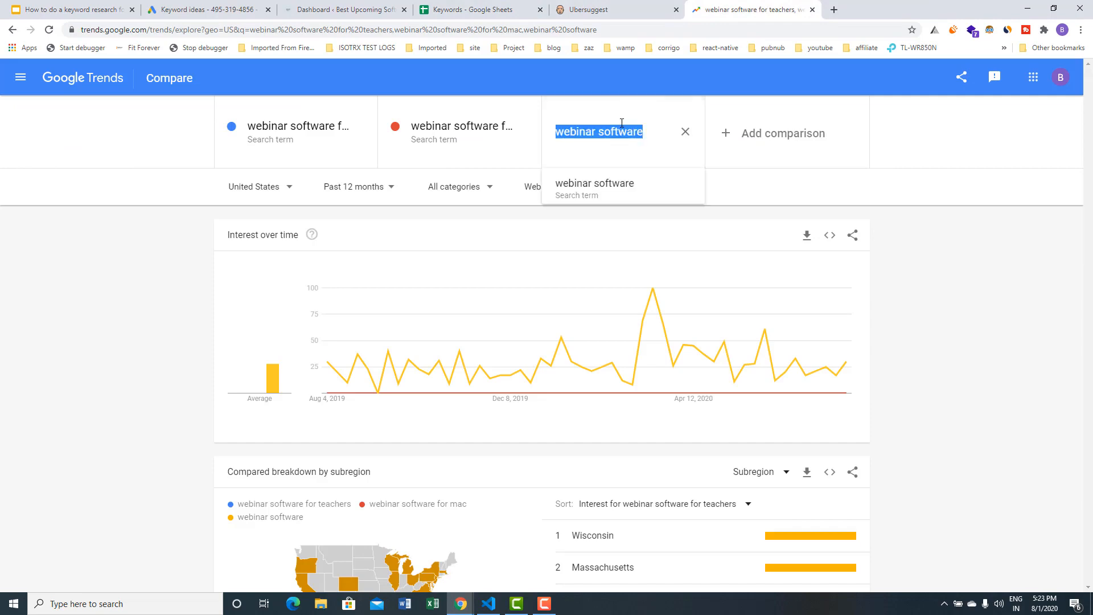
{"action": "left_click", "coordinate": [447, 6]}
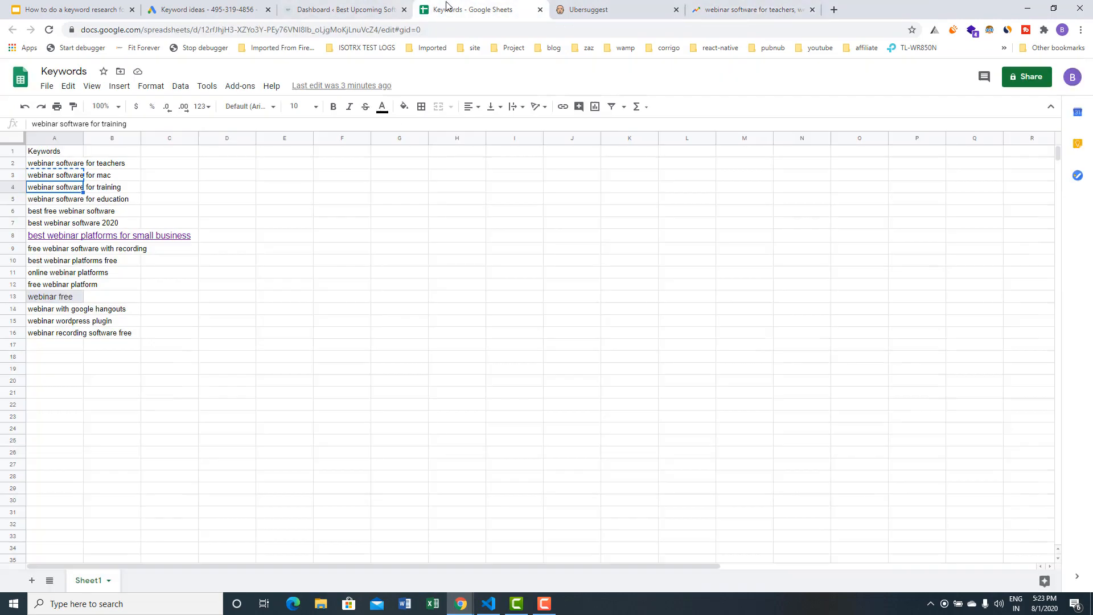
{"action": "left_click", "coordinate": [64, 372]}
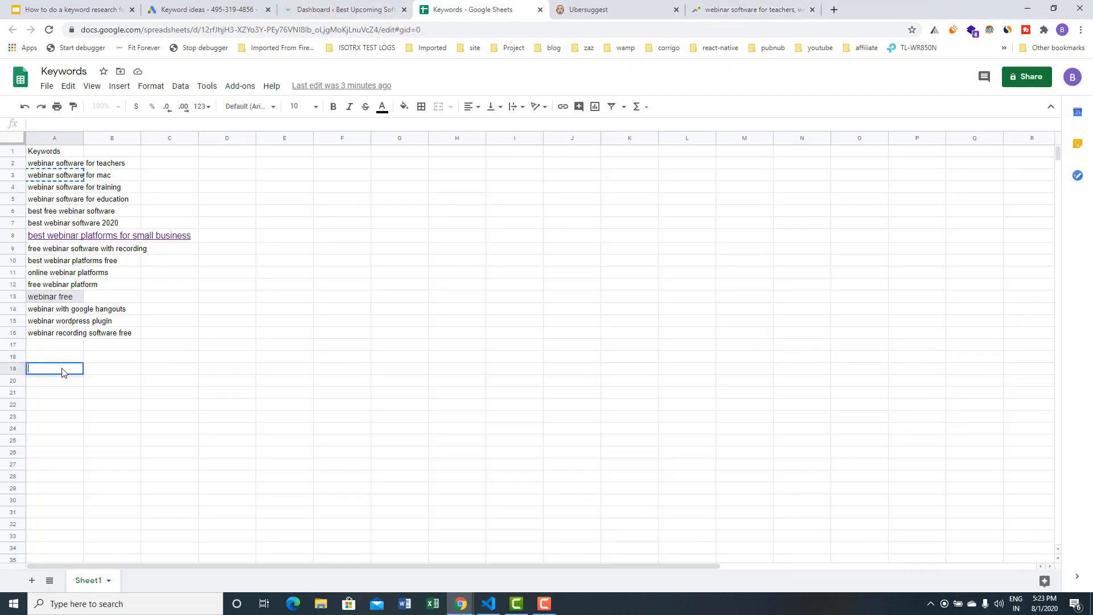
{"action": "key", "text": "ctrl+v"}
{"action": "left_click", "coordinate": [63, 390]}
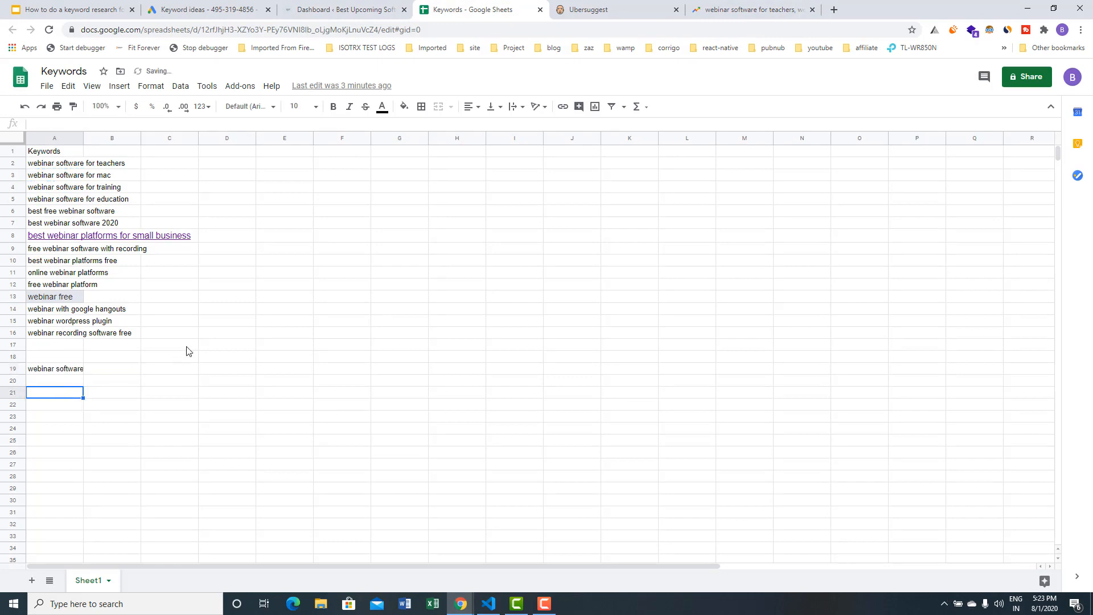
- Copy "online webinar platforms" from cell A11 and add it as the fourth Google Trends comparison term
{"action": "left_click", "coordinate": [86, 274]}
{"action": "left_click", "coordinate": [41, 274]}
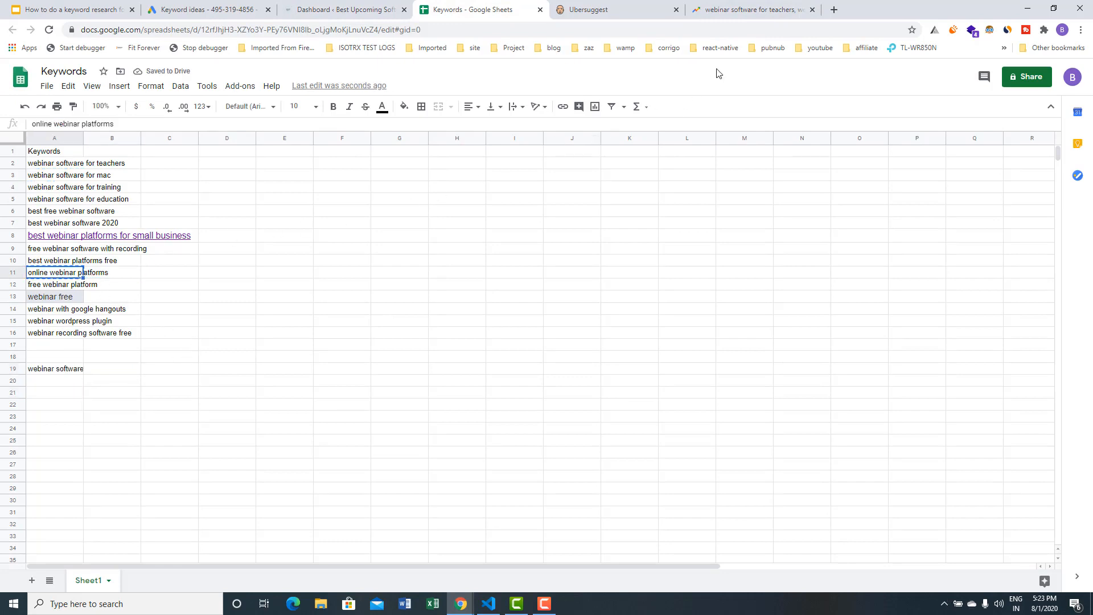
{"action": "left_click", "coordinate": [731, 12]}
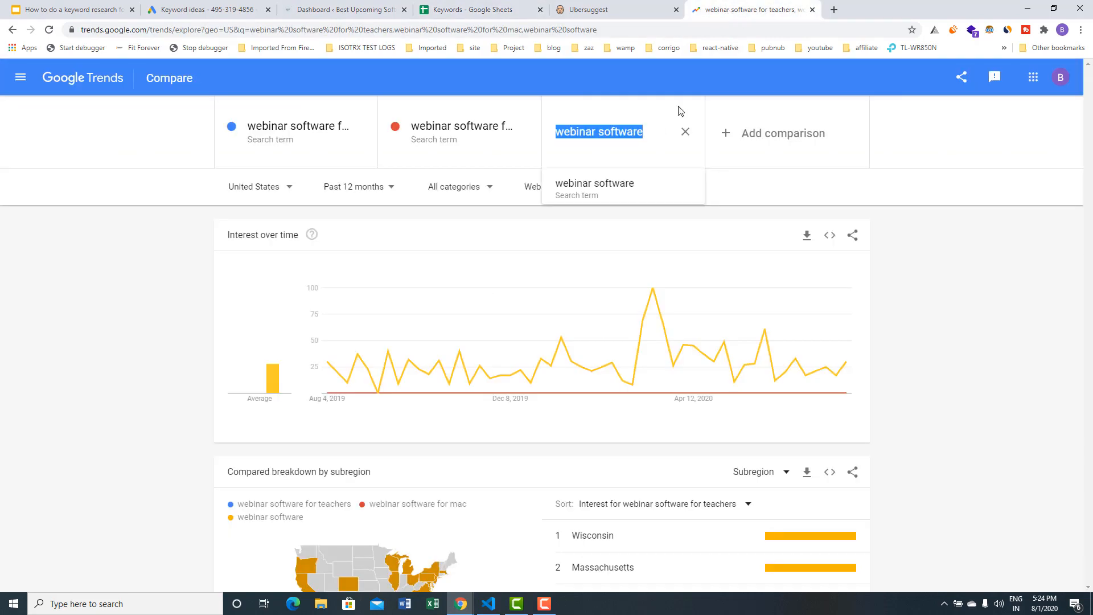
{"action": "left_click", "coordinate": [747, 145]}
{"action": "type", "text": "online webinar platforms"}
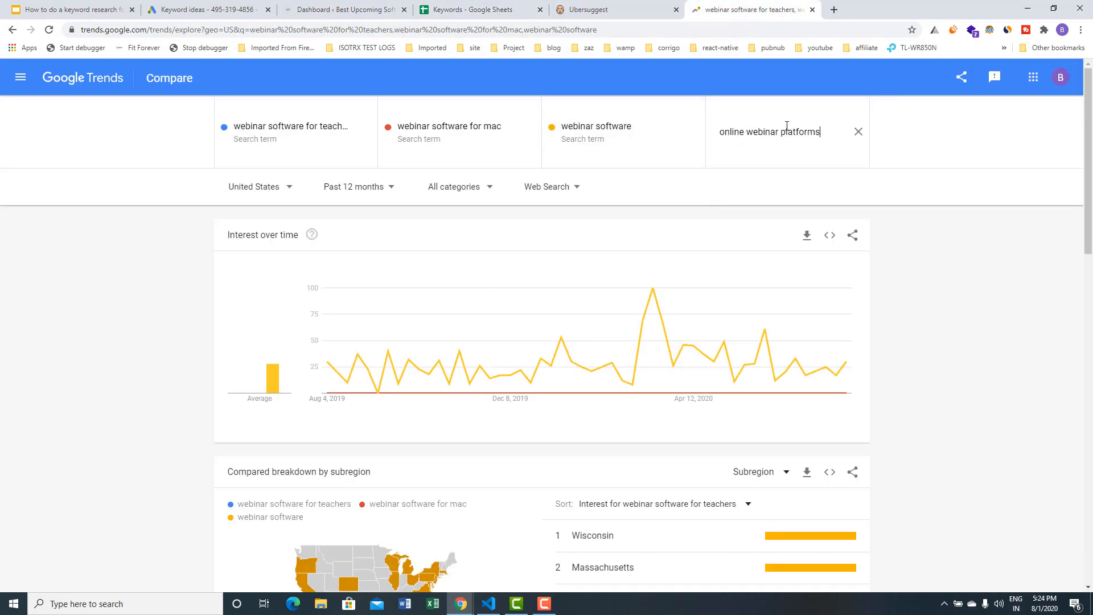
{"action": "key", "text": "Return"}
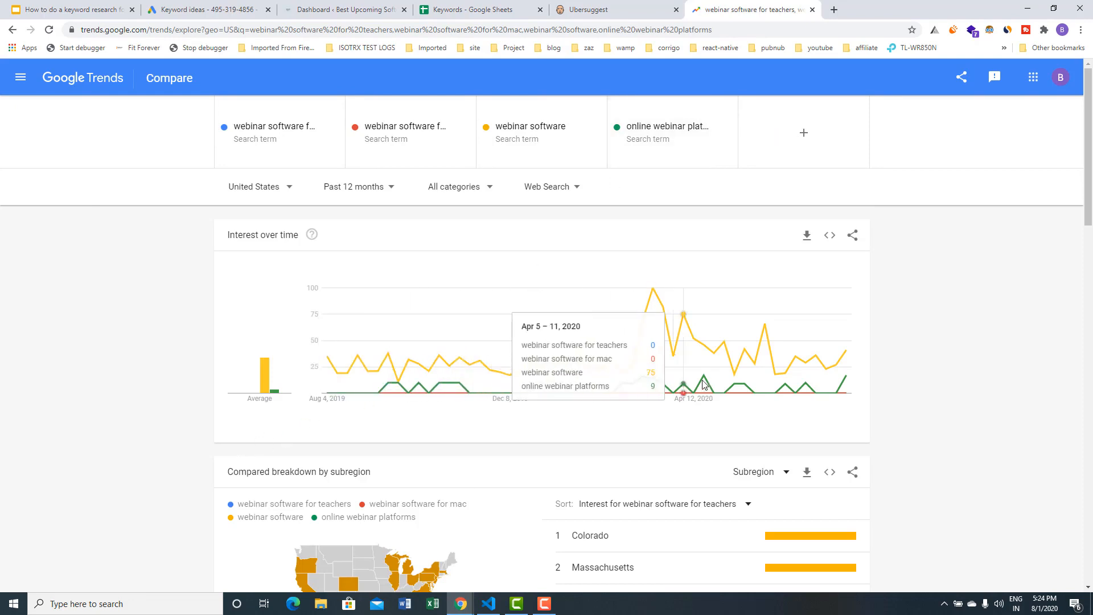
- Add "webinar platform" as the fifth comparison term, compare its interest over time, and return to the Keywords sheet
{"action": "left_click", "coordinate": [810, 139]}
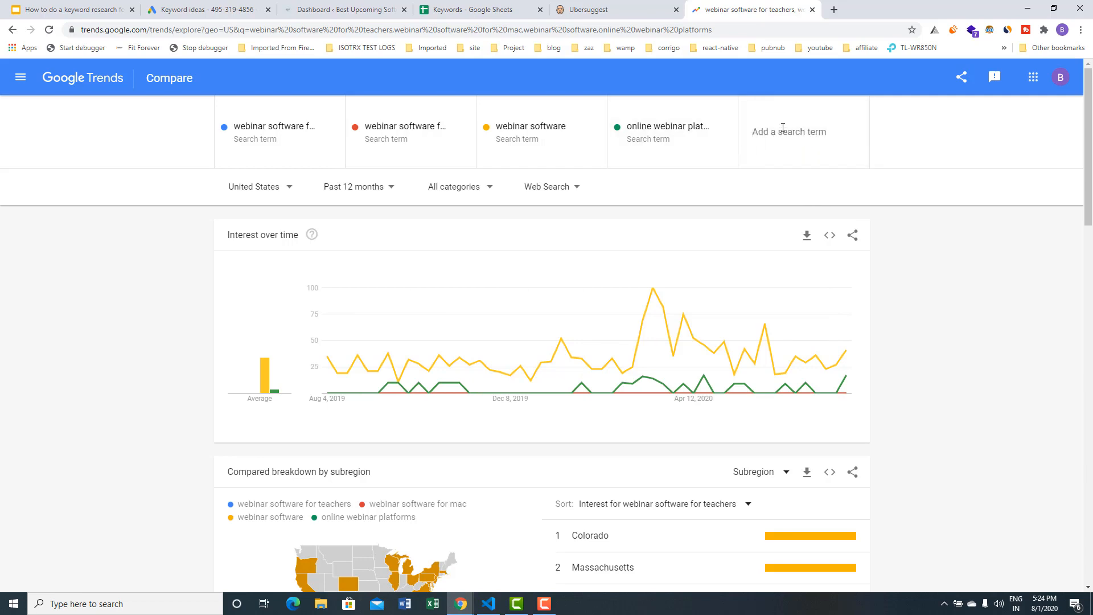
{"action": "type", "text": "webinar pla"}
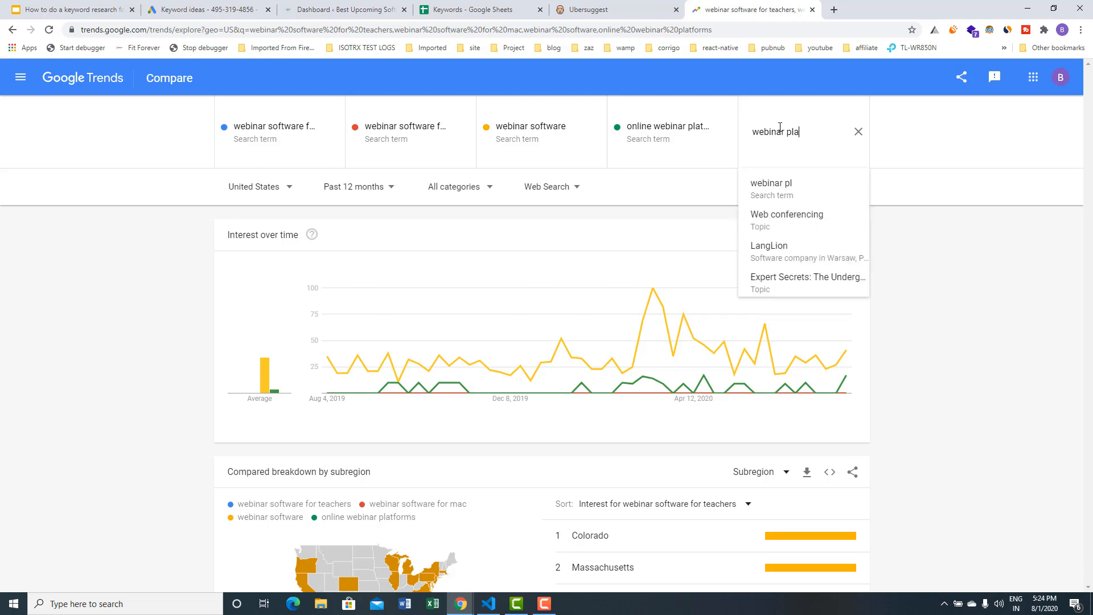
{"action": "type", "text": "tform"}
{"action": "key", "text": "Return"}
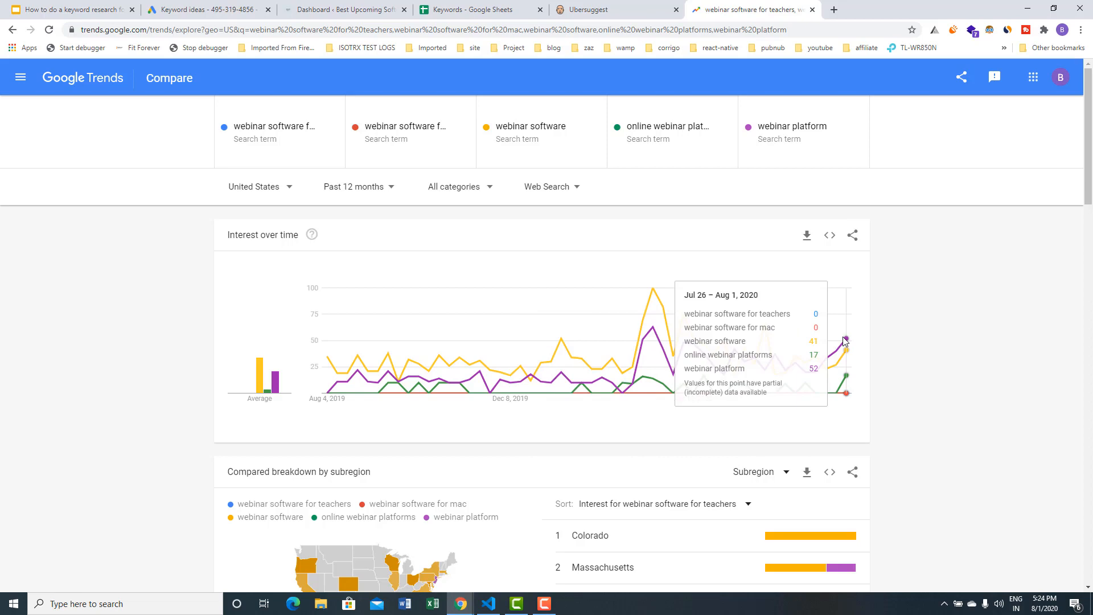
{"action": "left_click", "coordinate": [472, 10]}
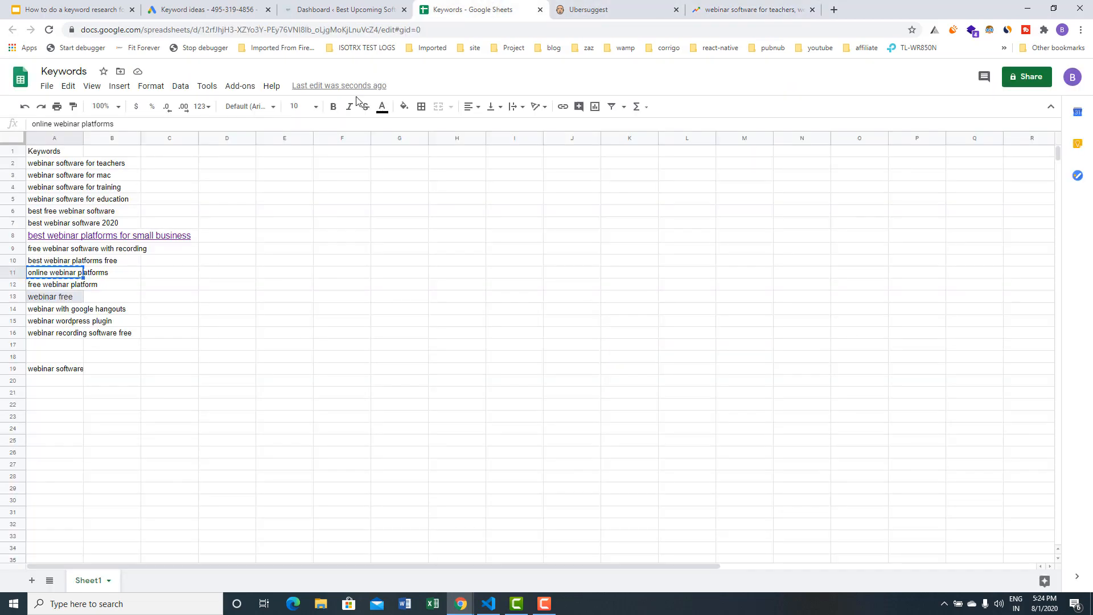
- Copy "webinar software" from cell A19 into A20 and change the copy to "webinar platform"
{"action": "left_click", "coordinate": [50, 370]}
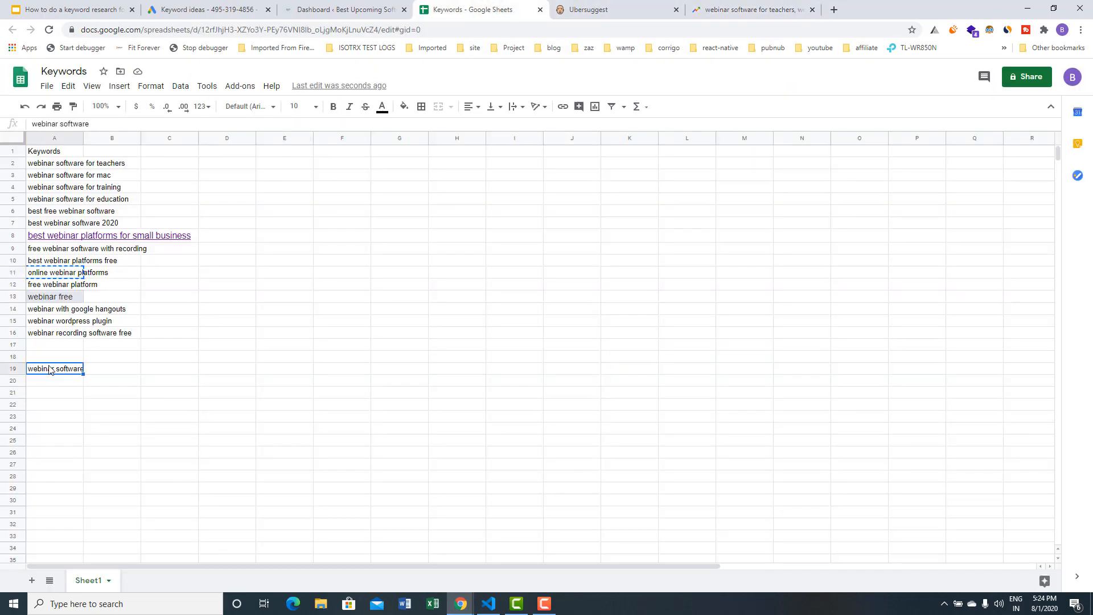
{"action": "key", "text": "ctrl+c"}
{"action": "left_click", "coordinate": [40, 383]}
{"action": "key", "text": "ctrl+v"}
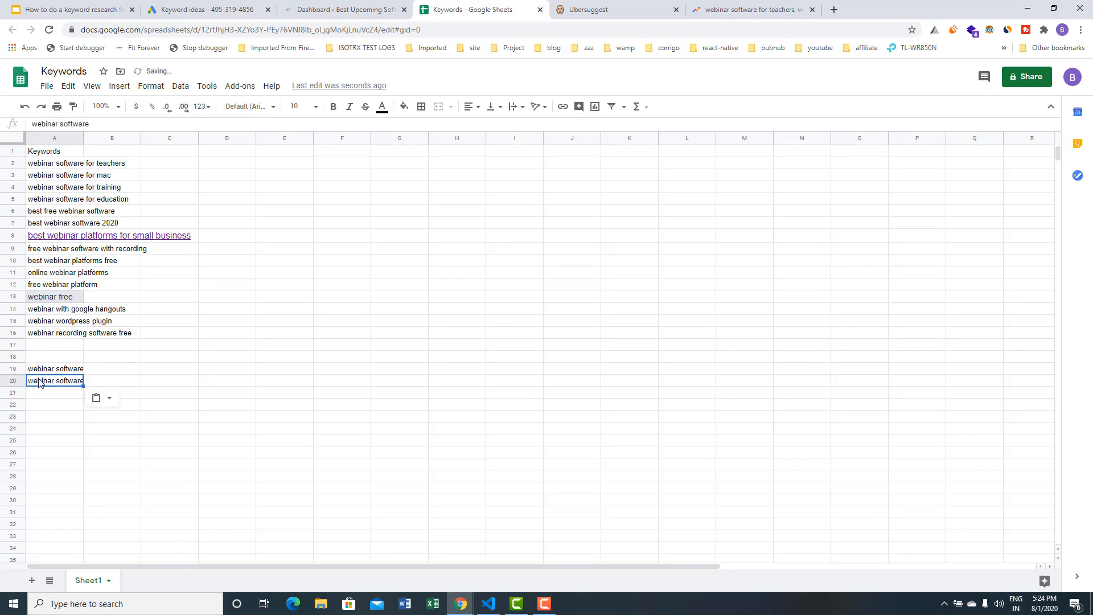
{"action": "double_click", "coordinate": [52, 381]}
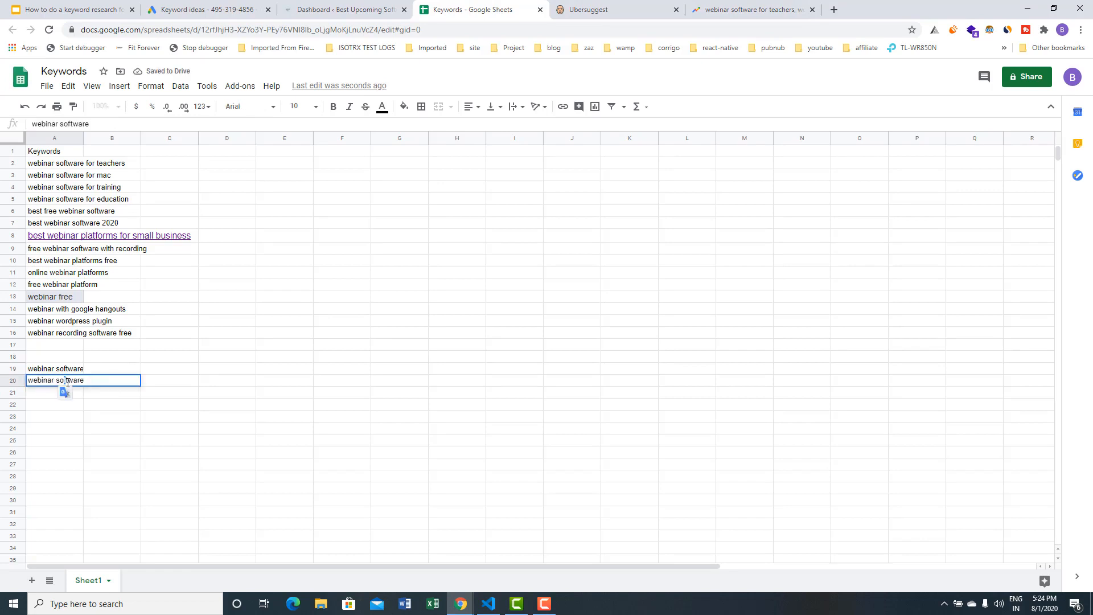
{"action": "double_click", "coordinate": [66, 382]}
{"action": "type", "text": "platform"}
{"action": "left_click", "coordinate": [87, 419]}
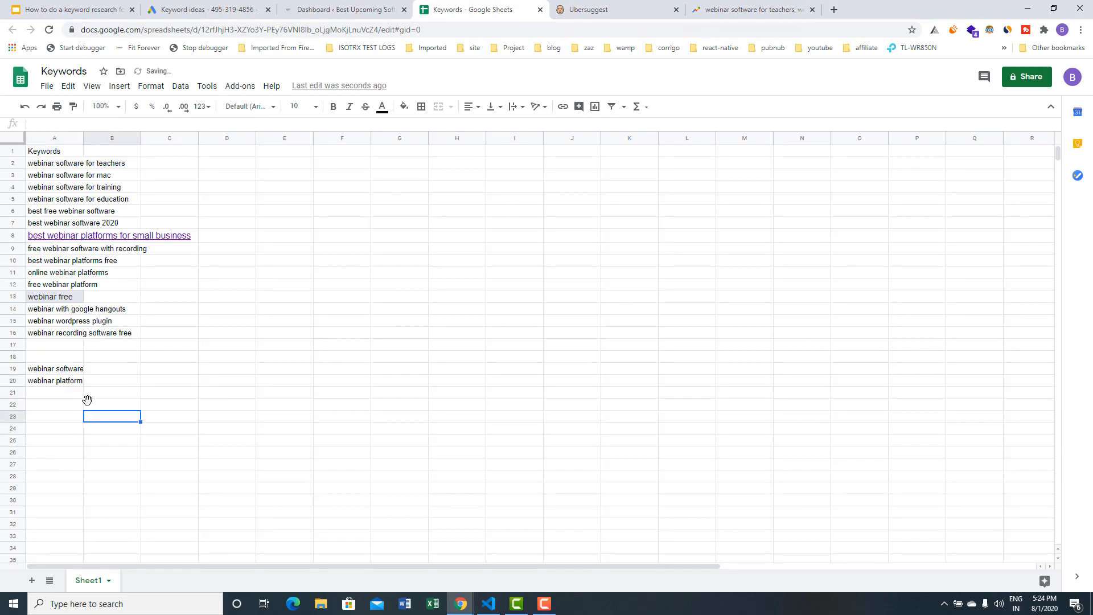
- Check the Google Trends comparison, and copy "best webinar platforms free" from cell A10 of the Keywords sheet
{"action": "left_click", "coordinate": [744, 4]}
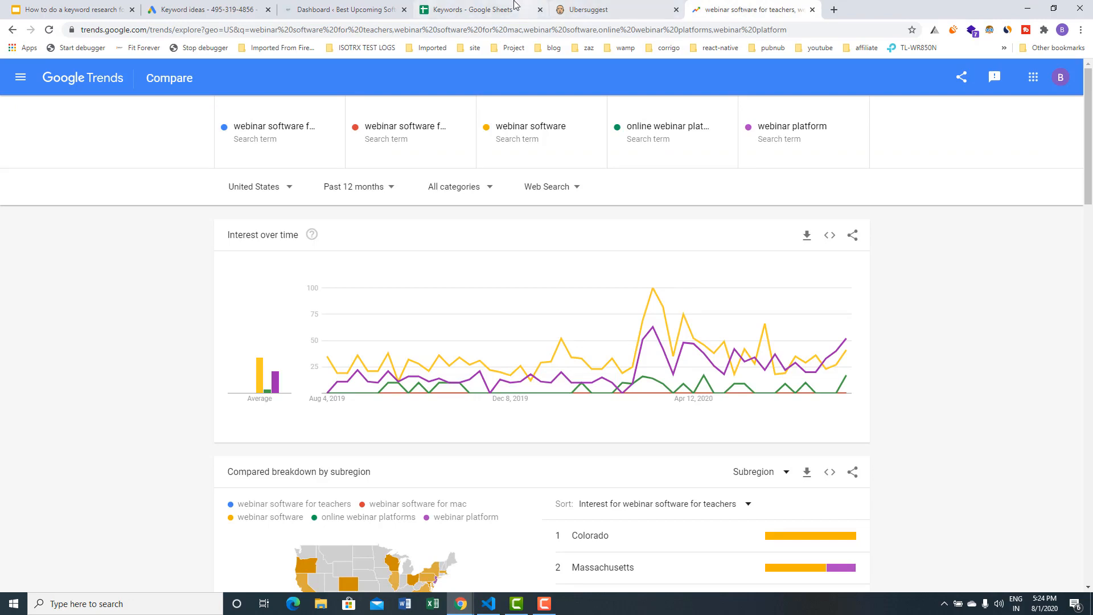
{"action": "left_click", "coordinate": [481, 8]}
{"action": "left_click", "coordinate": [33, 287]}
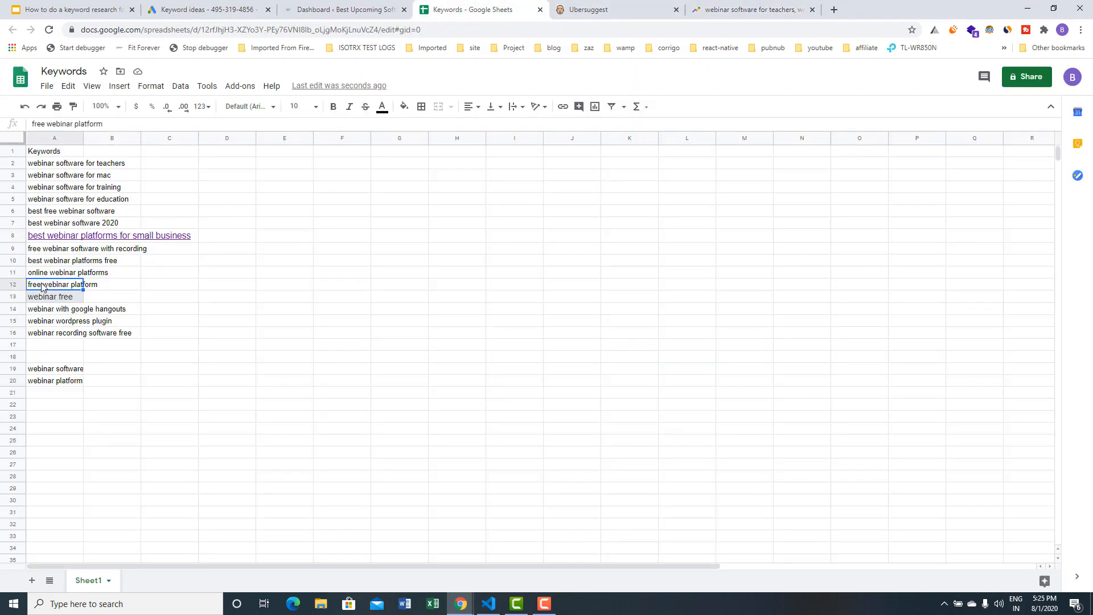
{"action": "left_click", "coordinate": [57, 274]}
{"action": "left_click", "coordinate": [53, 262]}
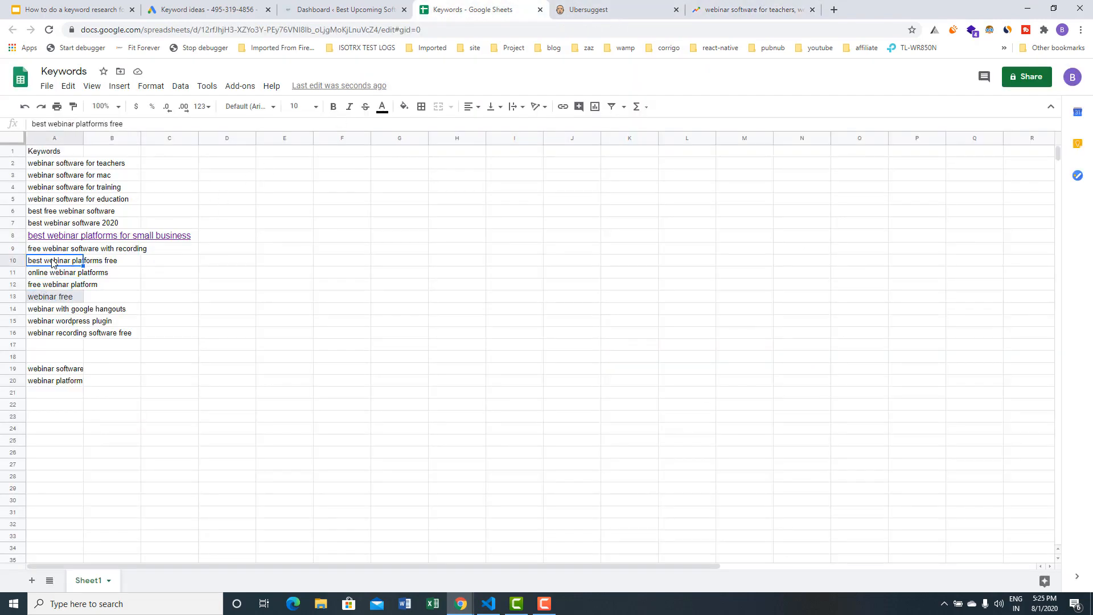
- In Google Trends, remove "webinar software for teachers" from the comparison and add "best webinar platforms free" as the fifth term
{"action": "left_click", "coordinate": [724, 9]}
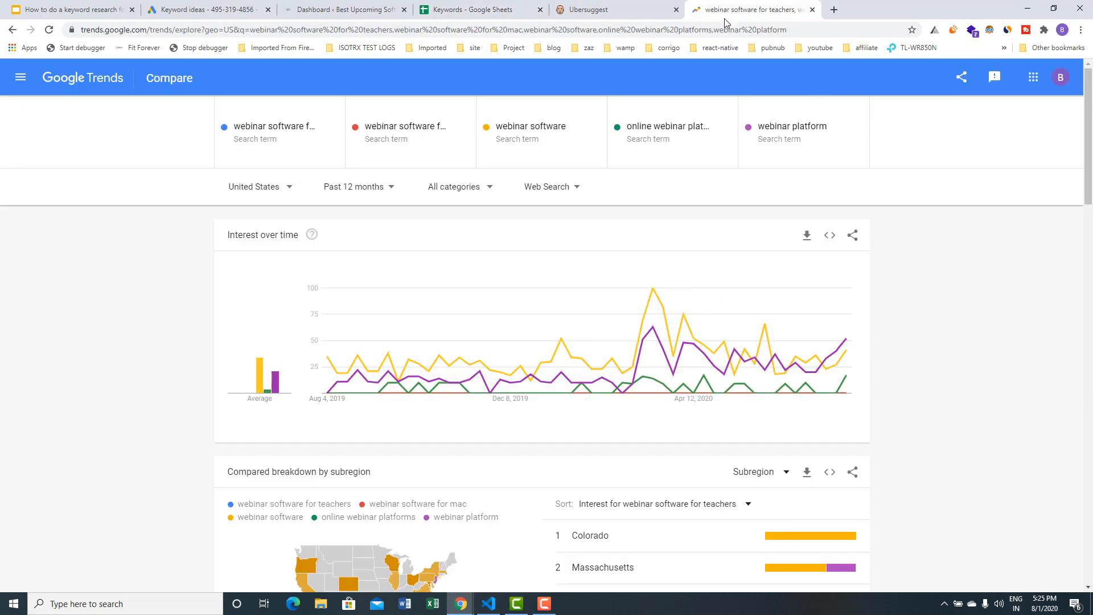
{"action": "left_click", "coordinate": [331, 138]}
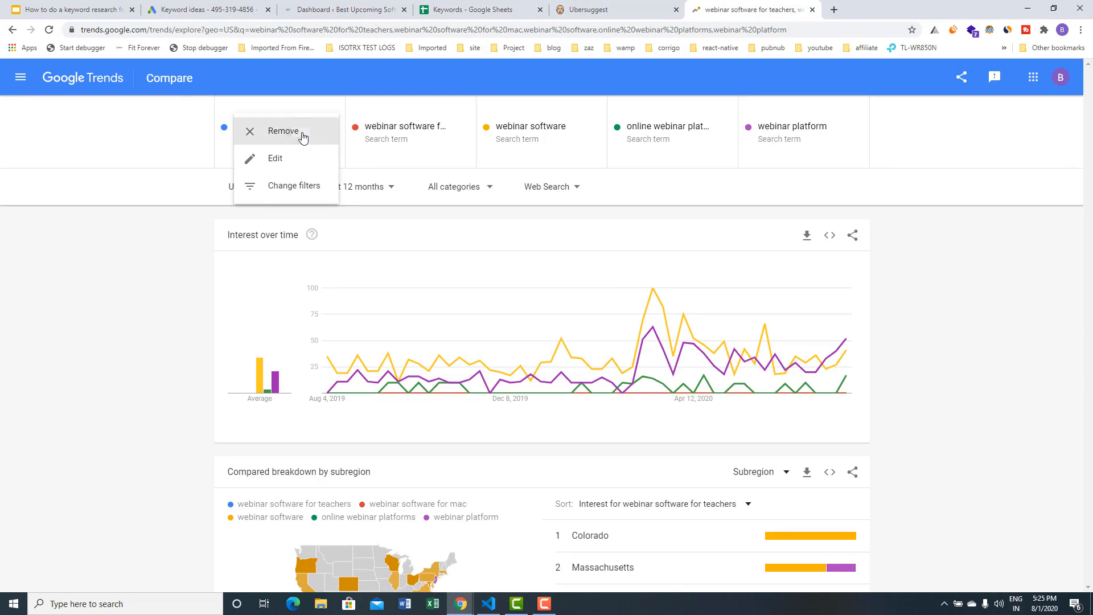
{"action": "left_click", "coordinate": [302, 136]}
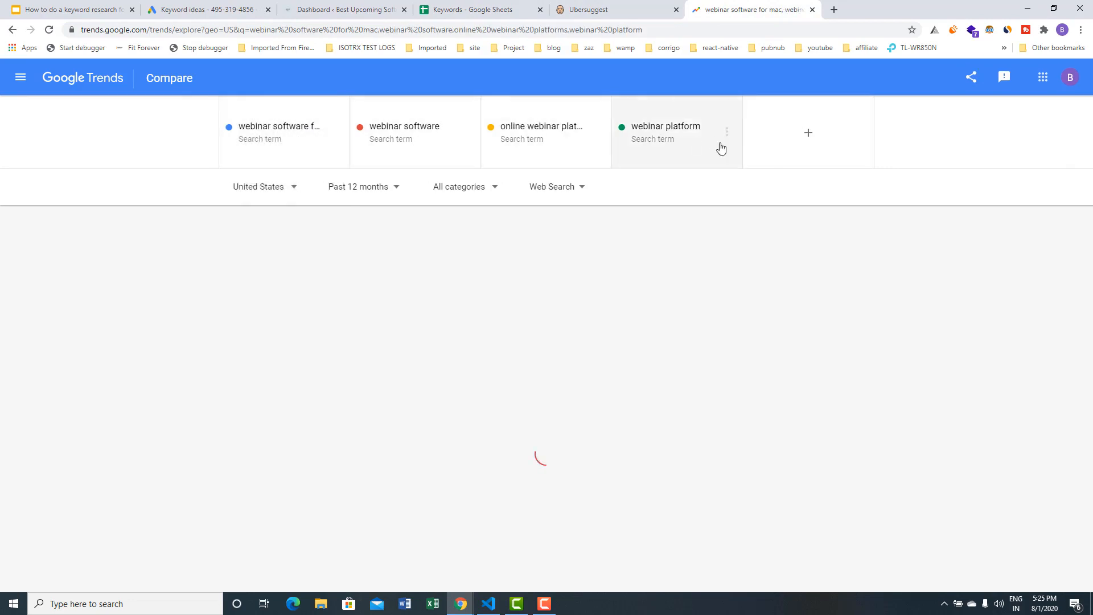
{"action": "left_click", "coordinate": [801, 137]}
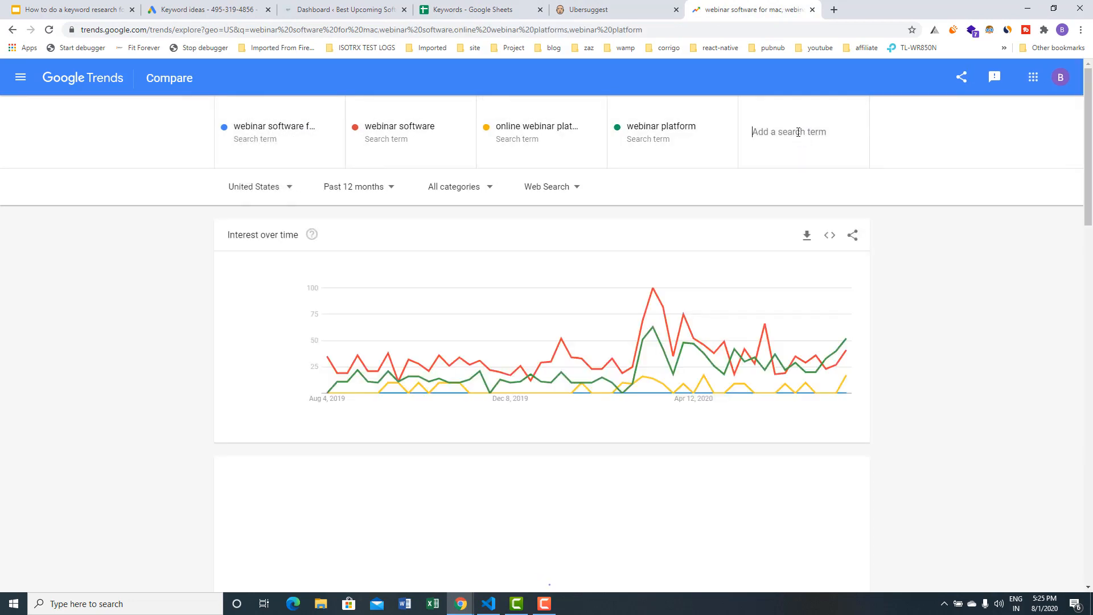
{"action": "key", "text": "ctrl+v"}
{"action": "key", "text": "Return"}
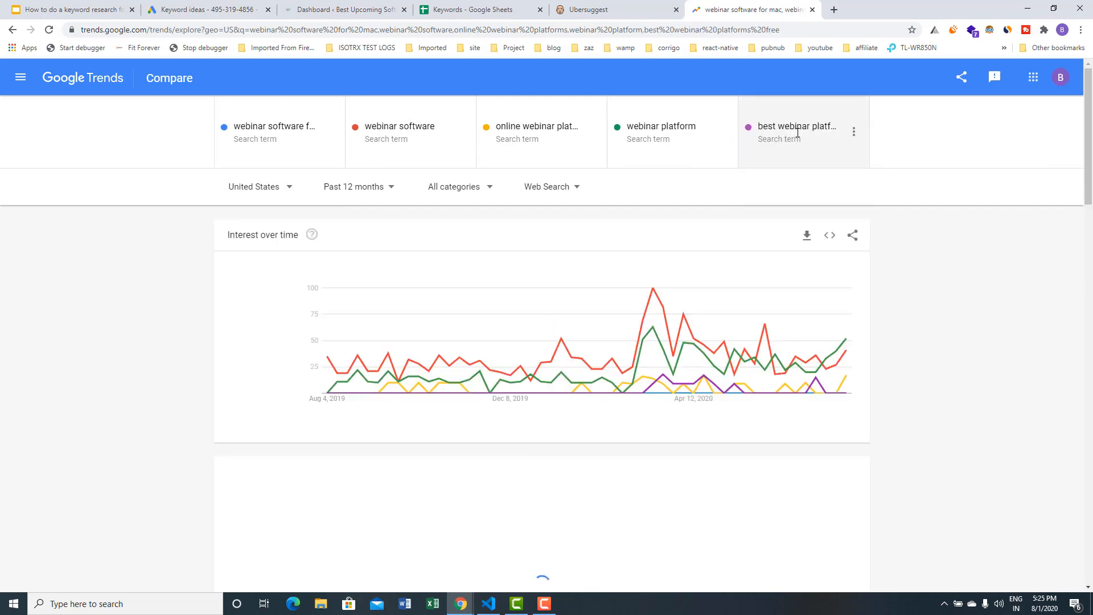
{"action": "left_click", "coordinate": [220, 127]}
{"action": "left_click", "coordinate": [194, 131]}
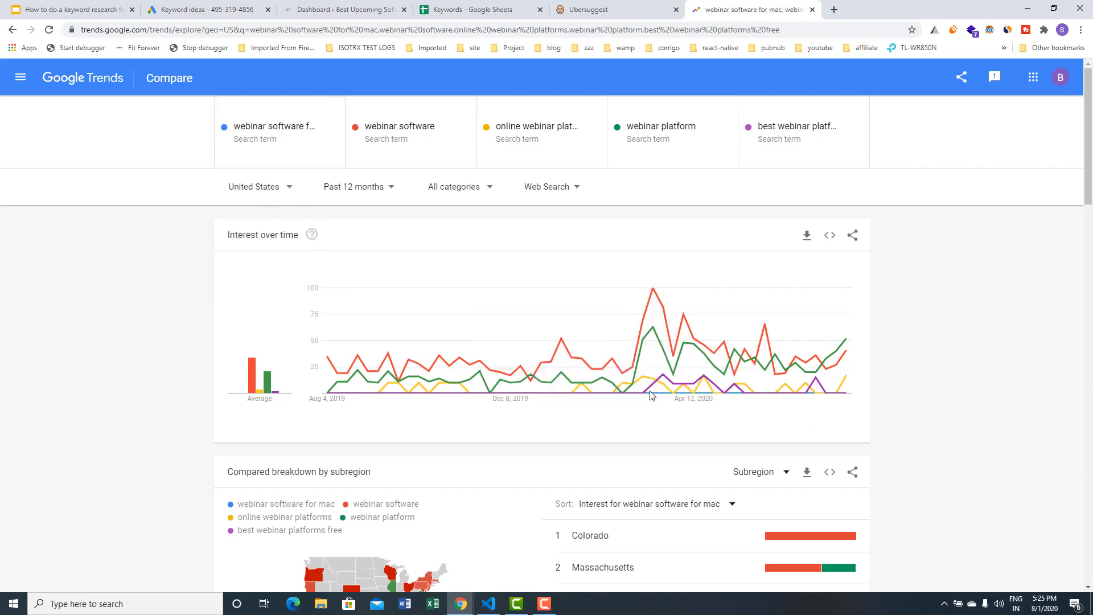
- Examine the compared terms' interest over time, subregion breakdown and related queries
{"action": "mouse_move", "coordinate": [665, 395]}
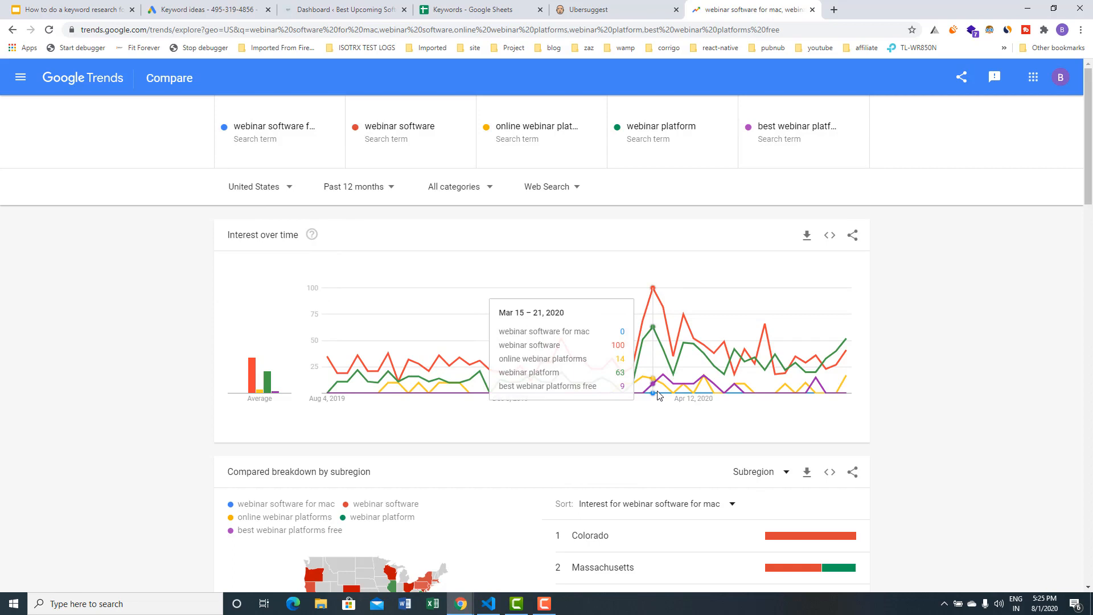
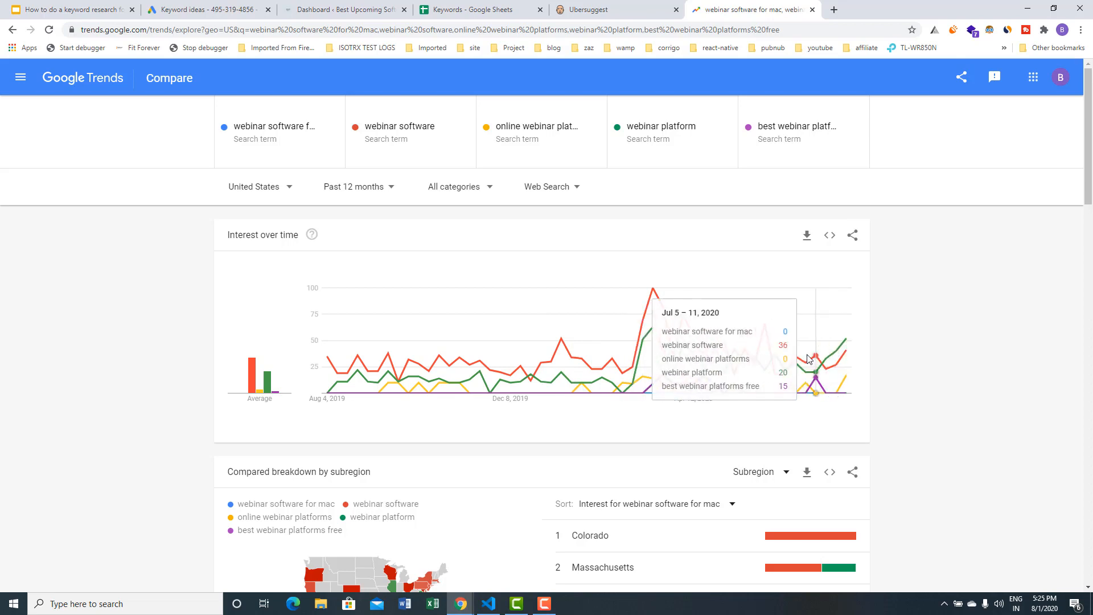
{"action": "scroll", "coordinate": [672, 398], "scroll_direction": "down", "scroll_amount": 4}
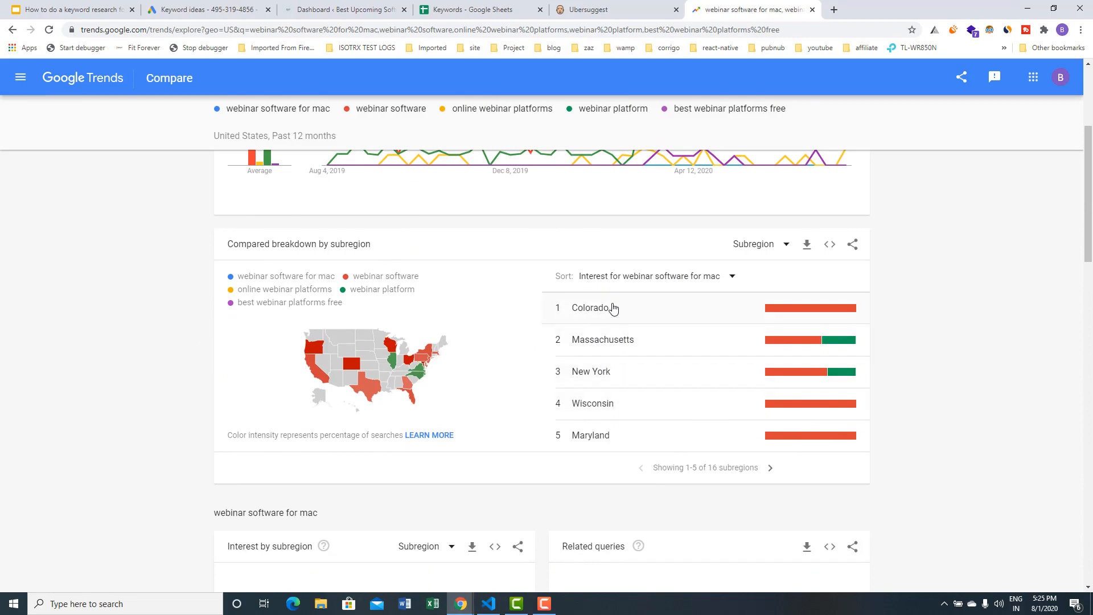
{"action": "scroll", "coordinate": [614, 405], "scroll_direction": "down", "scroll_amount": 5}
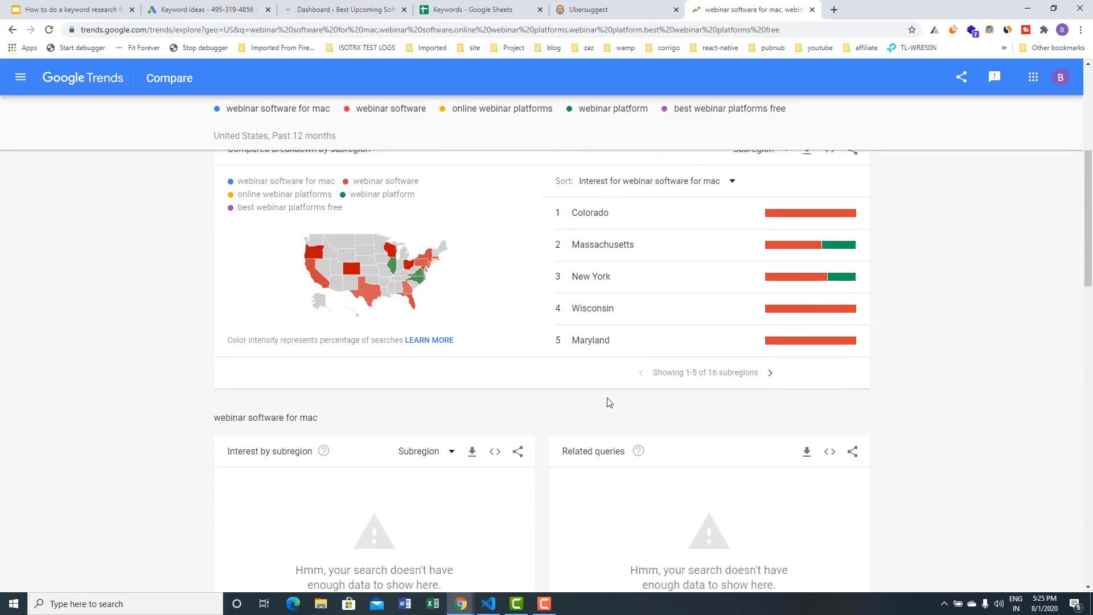
{"action": "scroll", "coordinate": [592, 400], "scroll_direction": "down", "scroll_amount": 8}
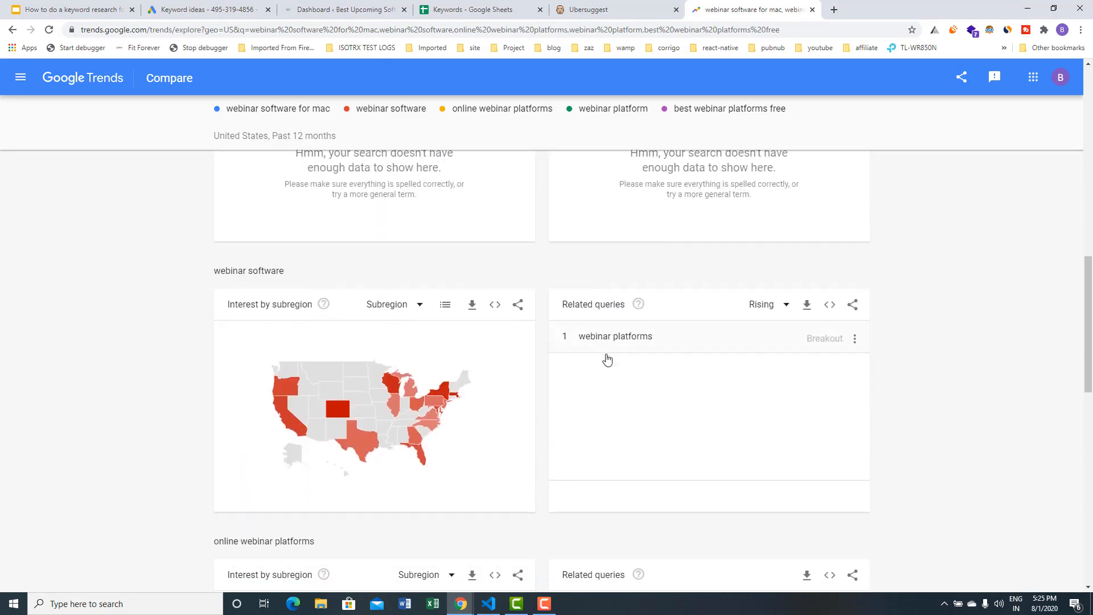
{"action": "scroll", "coordinate": [606, 367], "scroll_direction": "down", "scroll_amount": 9}
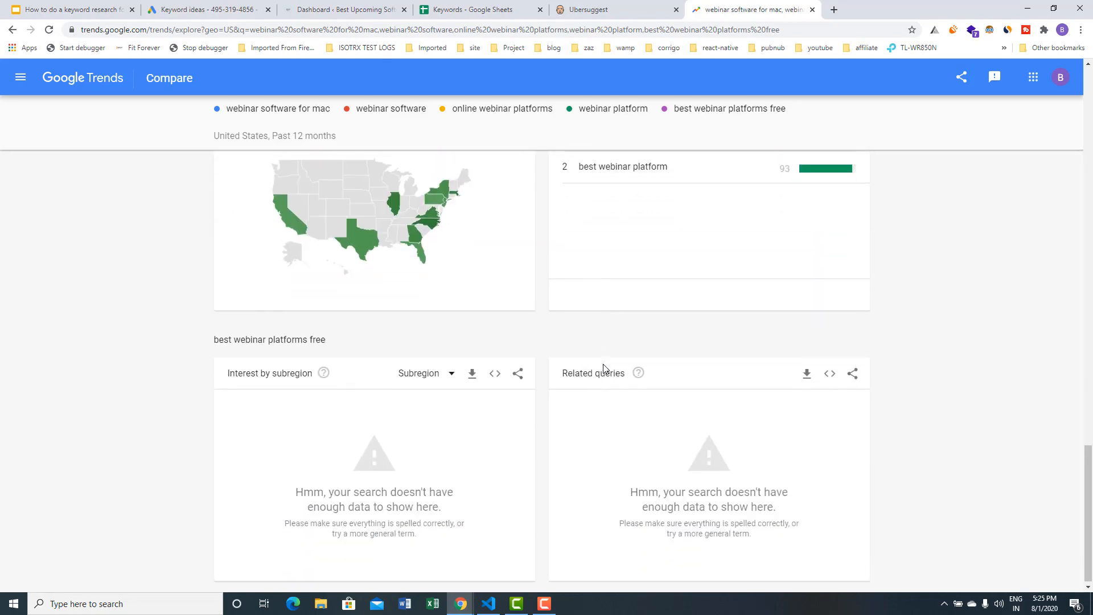
{"action": "scroll", "coordinate": [599, 367], "scroll_direction": "up", "scroll_amount": 11}
{"action": "scroll", "coordinate": [595, 369], "scroll_direction": "down", "scroll_amount": 8}
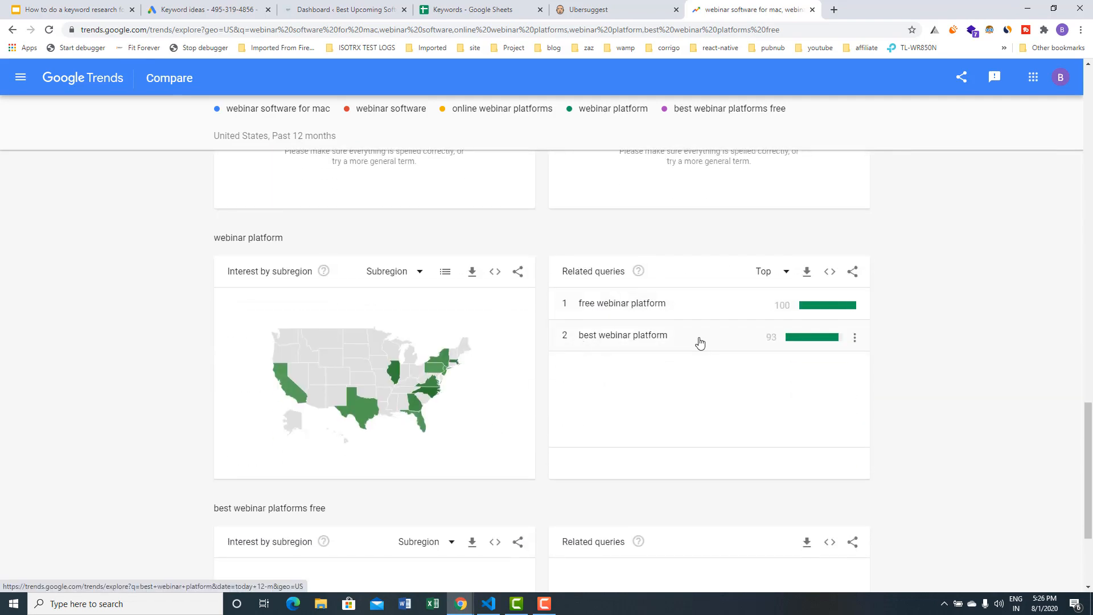
- Return to the Keywords sheet and review the short keywords in A19 and A20 against the longer keywords listed above
{"action": "left_click", "coordinate": [478, 10]}
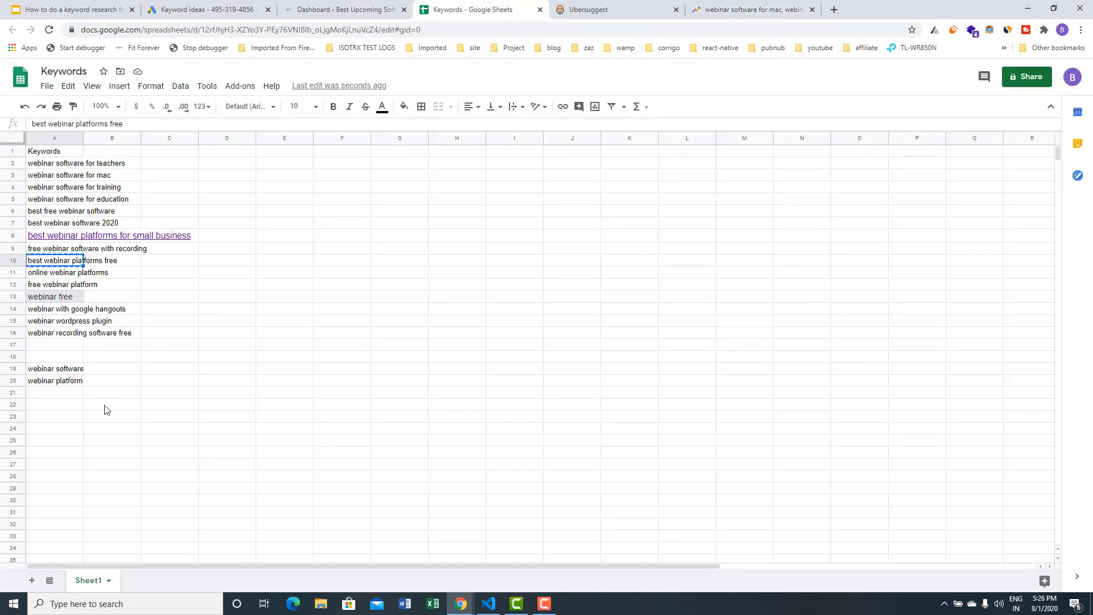
{"action": "left_click", "coordinate": [52, 372]}
{"action": "left_click", "coordinate": [60, 381]}
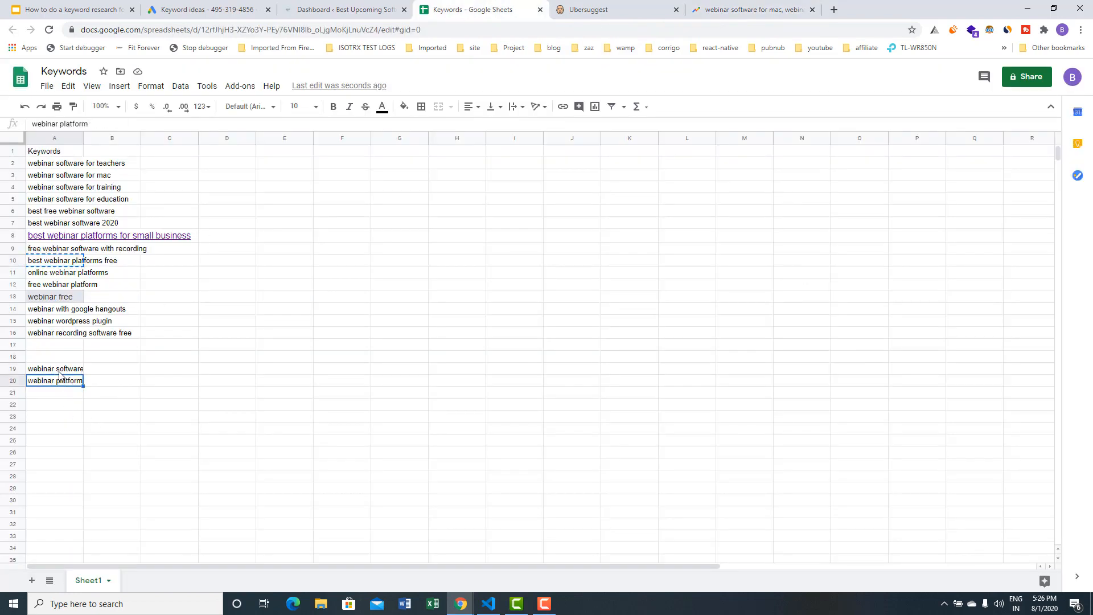
{"action": "left_click", "coordinate": [60, 373]}
{"action": "left_click", "coordinate": [61, 383]}
{"action": "left_click", "coordinate": [59, 359]}
{"action": "left_click", "coordinate": [64, 372]}
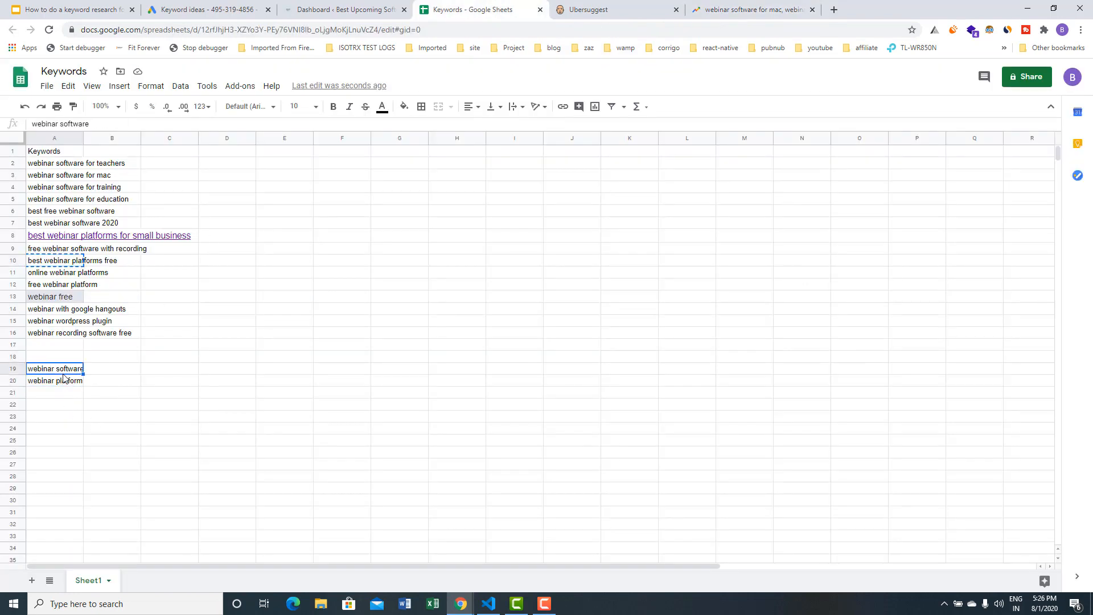
{"action": "left_click", "coordinate": [63, 386]}
{"action": "left_click", "coordinate": [60, 373]}
{"action": "left_click", "coordinate": [66, 383]}
{"action": "left_click", "coordinate": [62, 372]}
{"action": "left_click", "coordinate": [67, 380]}
{"action": "double_click", "coordinate": [66, 367]}
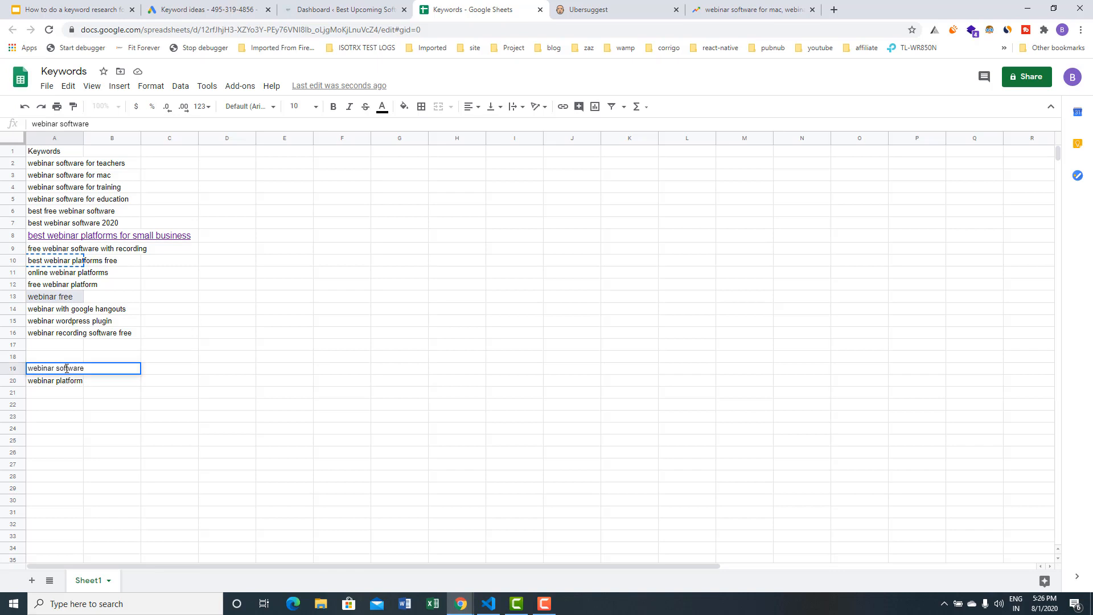
{"action": "double_click", "coordinate": [67, 368]}
{"action": "left_click", "coordinate": [63, 368]}
{"action": "left_click", "coordinate": [90, 312]}
{"action": "left_click", "coordinate": [70, 284]}
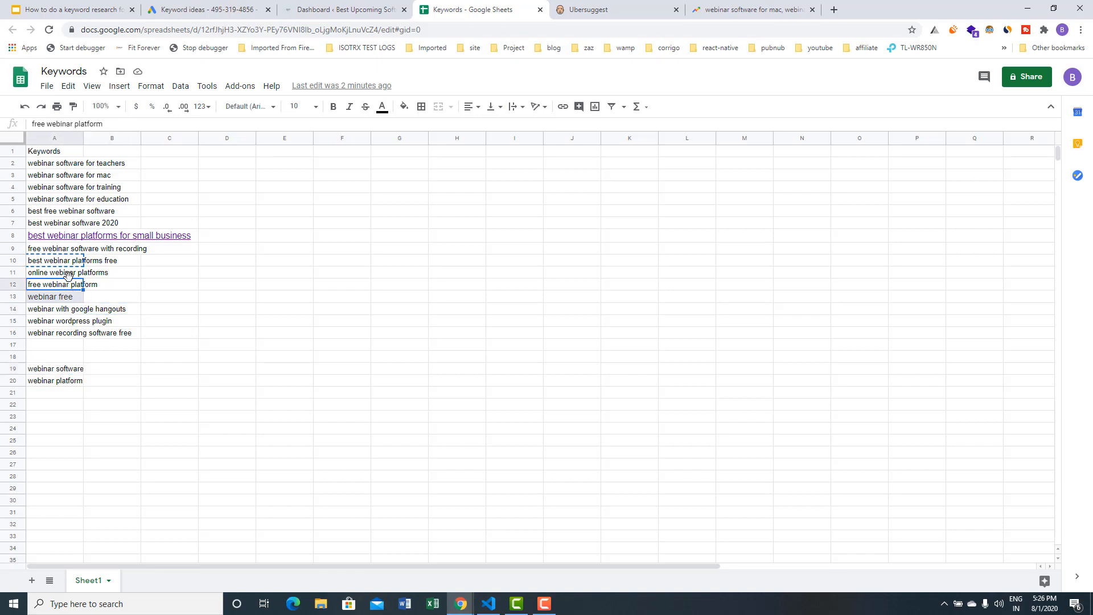
{"action": "left_click", "coordinate": [61, 225]}
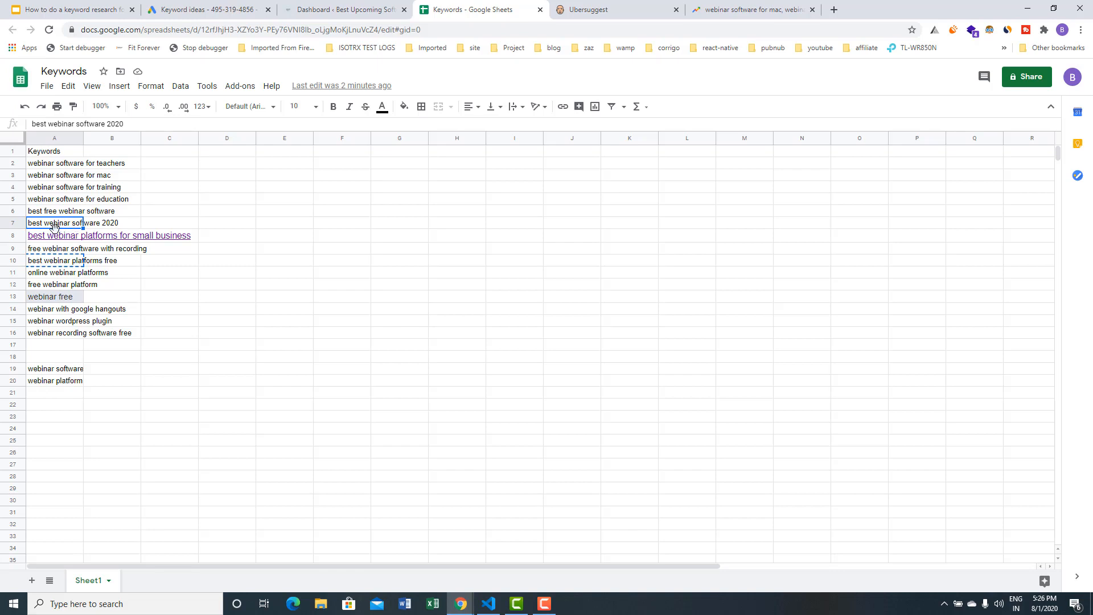
{"action": "left_click", "coordinate": [94, 225]}
{"action": "left_click", "coordinate": [63, 225]}
- Enter the heading "Final Keywords" in cell A23, below the short keywords
{"action": "left_click", "coordinate": [57, 395]}
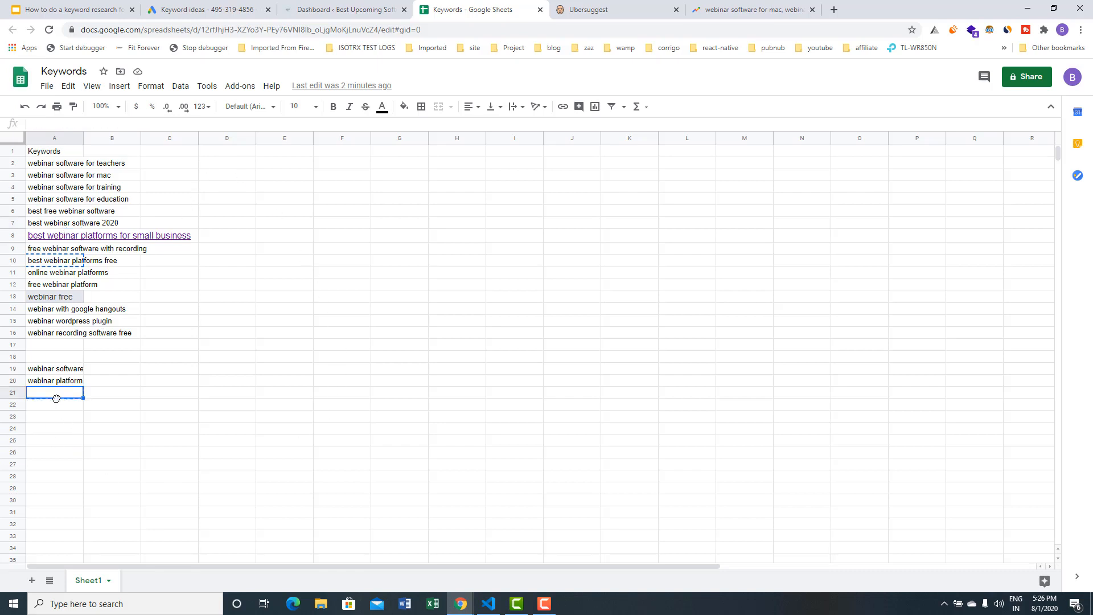
{"action": "double_click", "coordinate": [61, 417]}
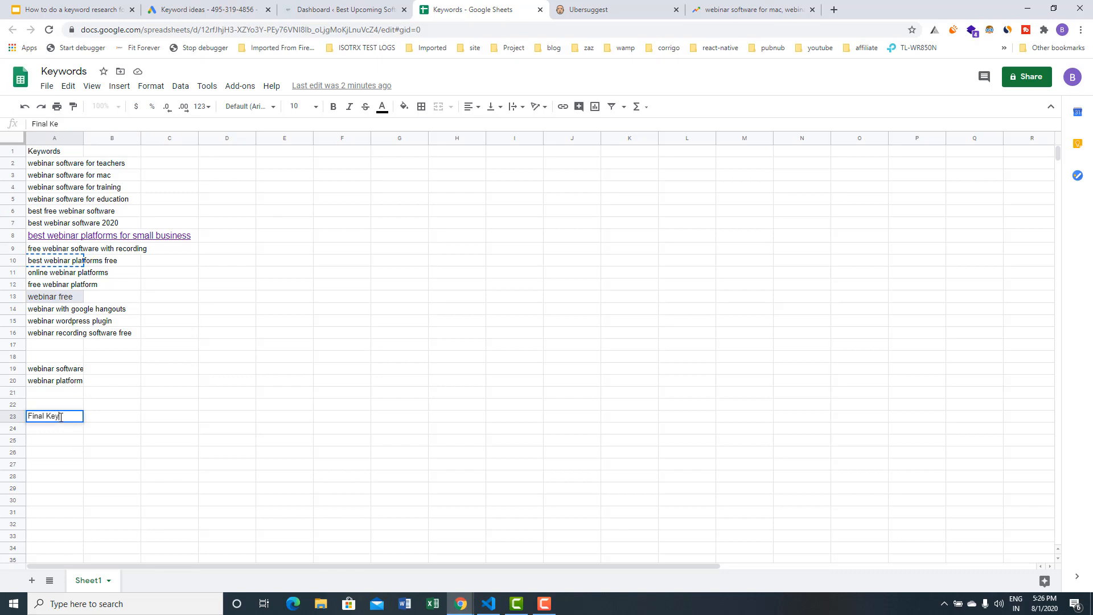
{"action": "type", "text": "Final Keywordss"}
{"action": "key", "text": "Return"}
{"action": "key", "text": "Up"}
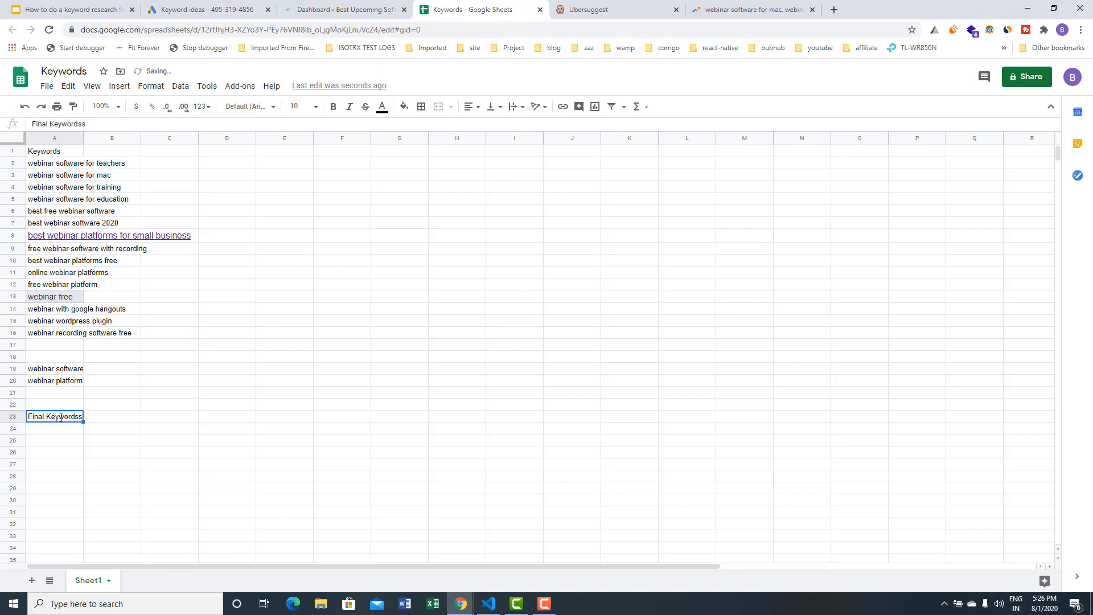
{"action": "double_click", "coordinate": [61, 416]}
{"action": "key", "text": "Return"}
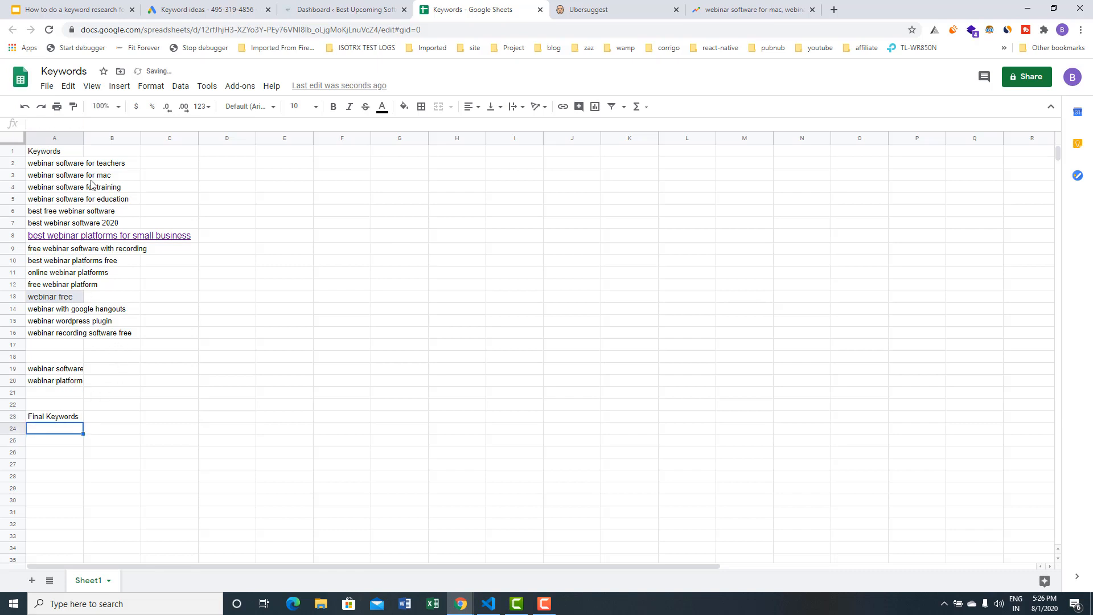
{"action": "left_click", "coordinate": [50, 166]}
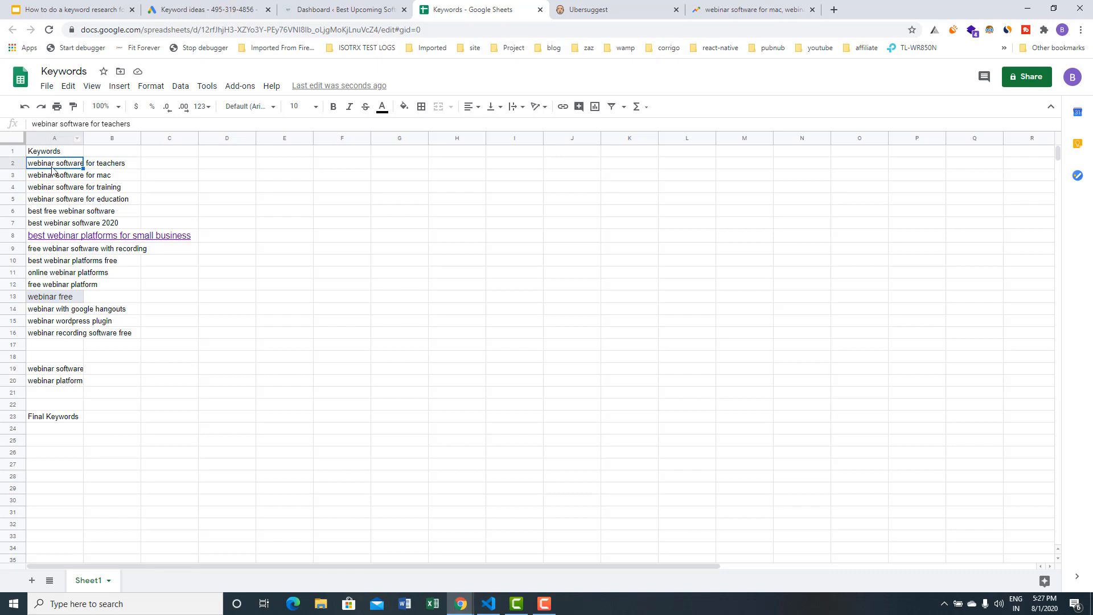
{"action": "left_click_drag", "start_coordinate": [53, 169], "coordinate": [54, 152]}
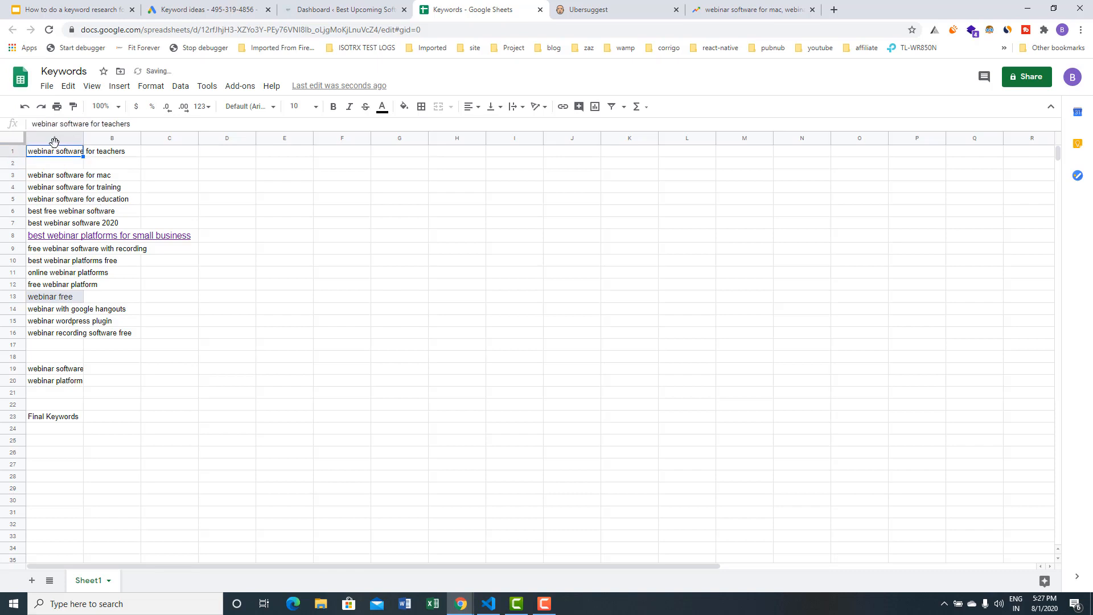
{"action": "key", "text": "ctrl+z"}
- Copy the four "webinar software for …" keywords in A2:A5 and paste them under the Final Keywords heading, starting at A24
{"action": "left_click", "coordinate": [53, 170]}
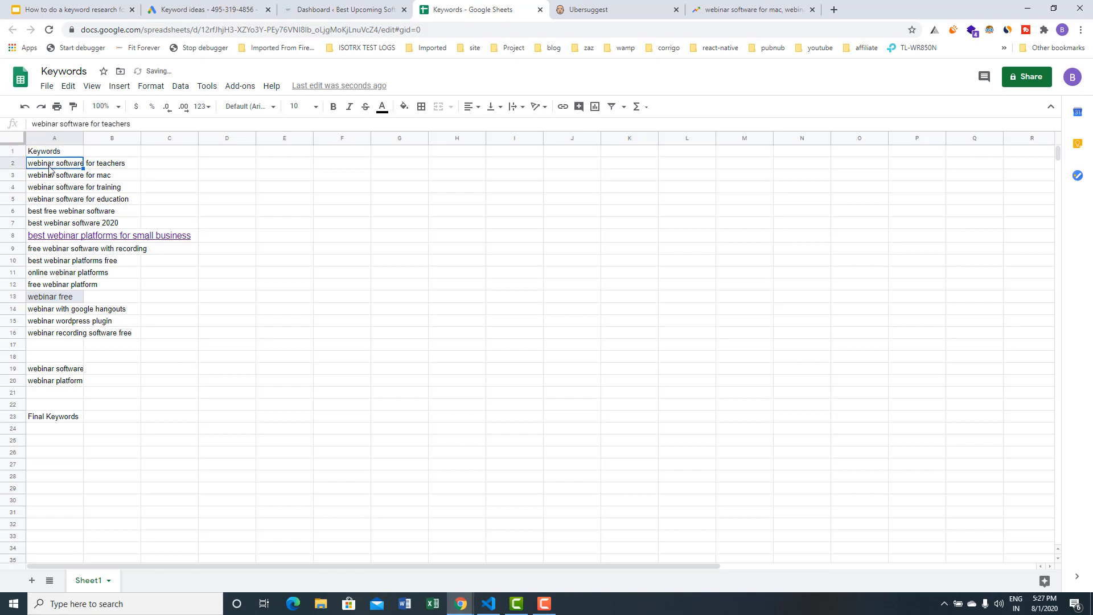
{"action": "left_click", "coordinate": [48, 202], "text": "shift"}
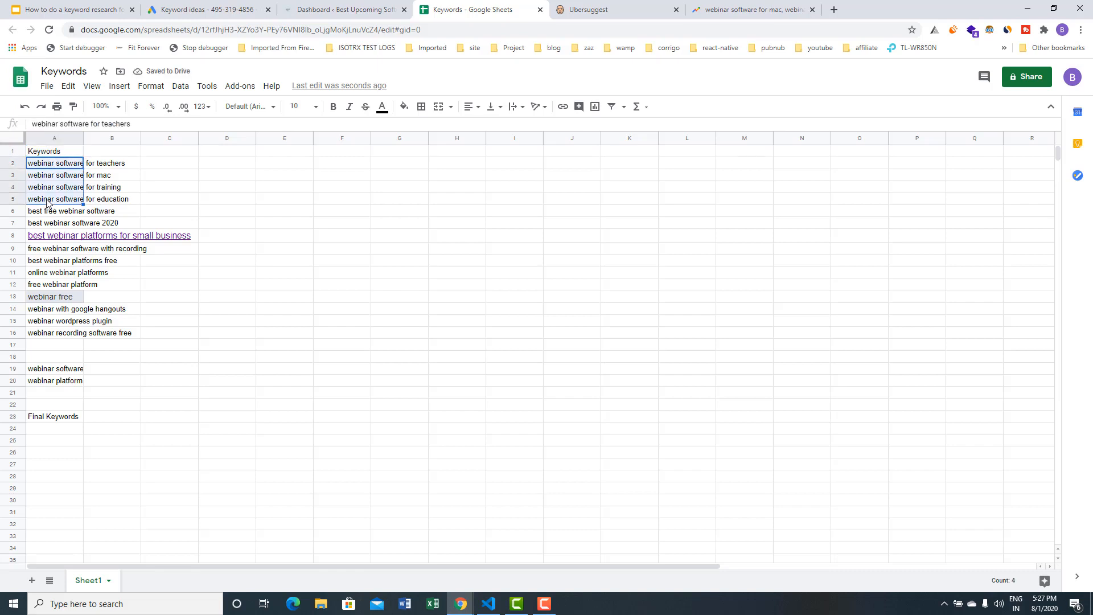
{"action": "key", "text": "ctrl+c"}
{"action": "left_click", "coordinate": [47, 428]}
{"action": "key", "text": "ctrl+v"}
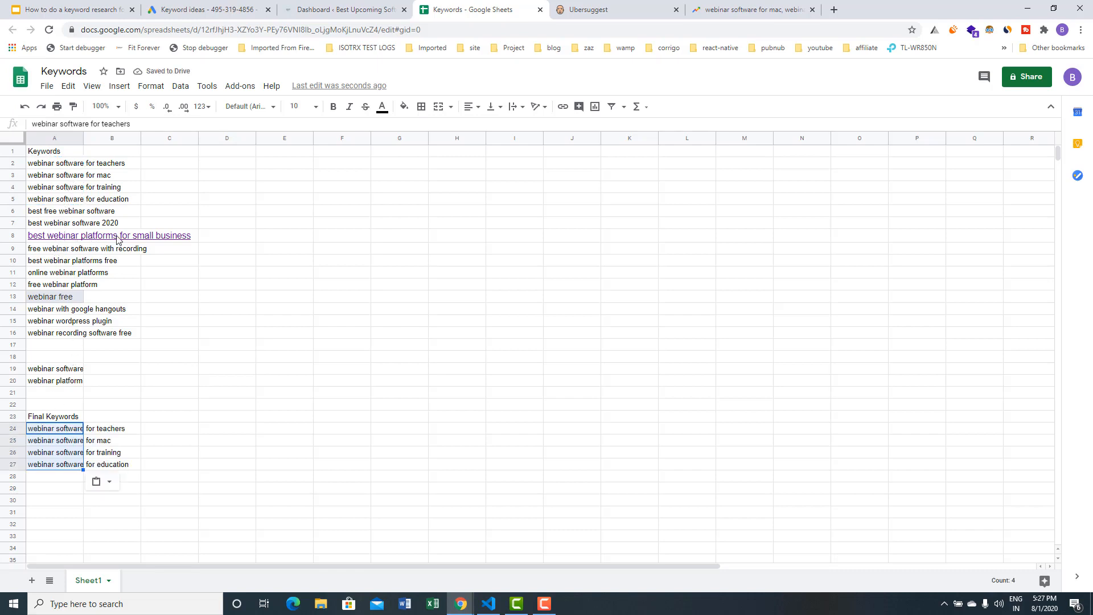
- Copy the keyword "free webinar software with recording" from A9 and paste it into A28 under Final Keywords
{"action": "left_click", "coordinate": [56, 251]}
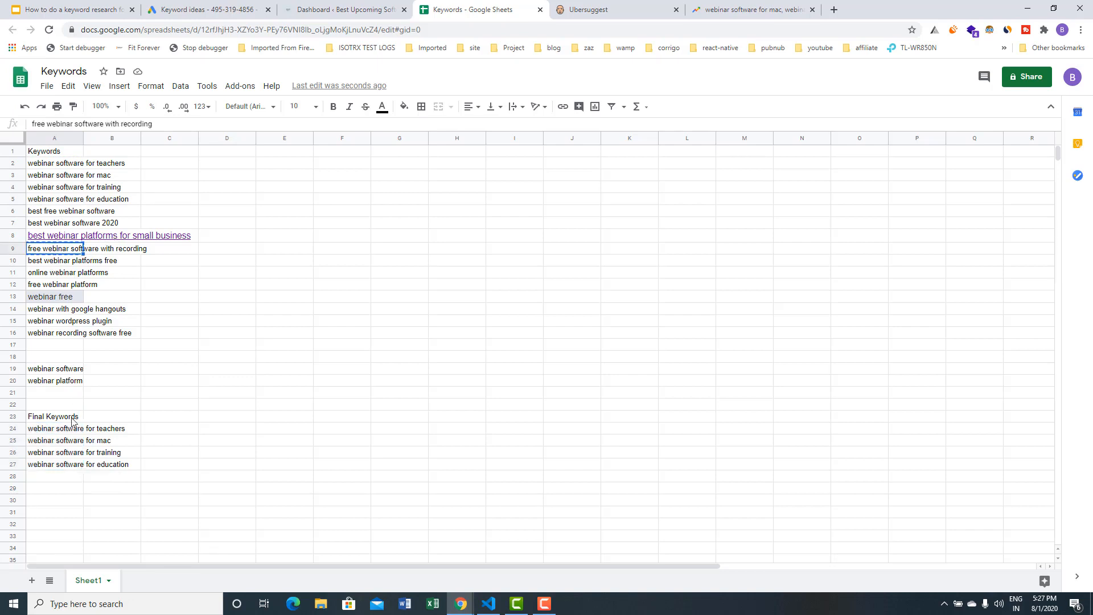
{"action": "key", "text": "ctrl+c"}
{"action": "left_click", "coordinate": [57, 478]}
{"action": "key", "text": "ctrl+v"}
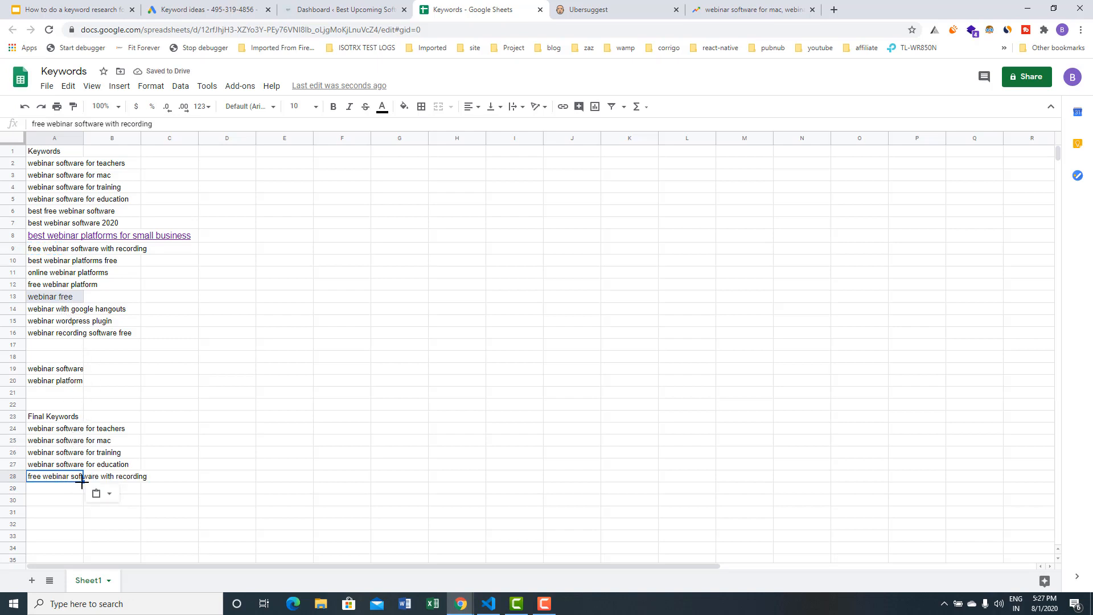
{"action": "left_click", "coordinate": [64, 494]}
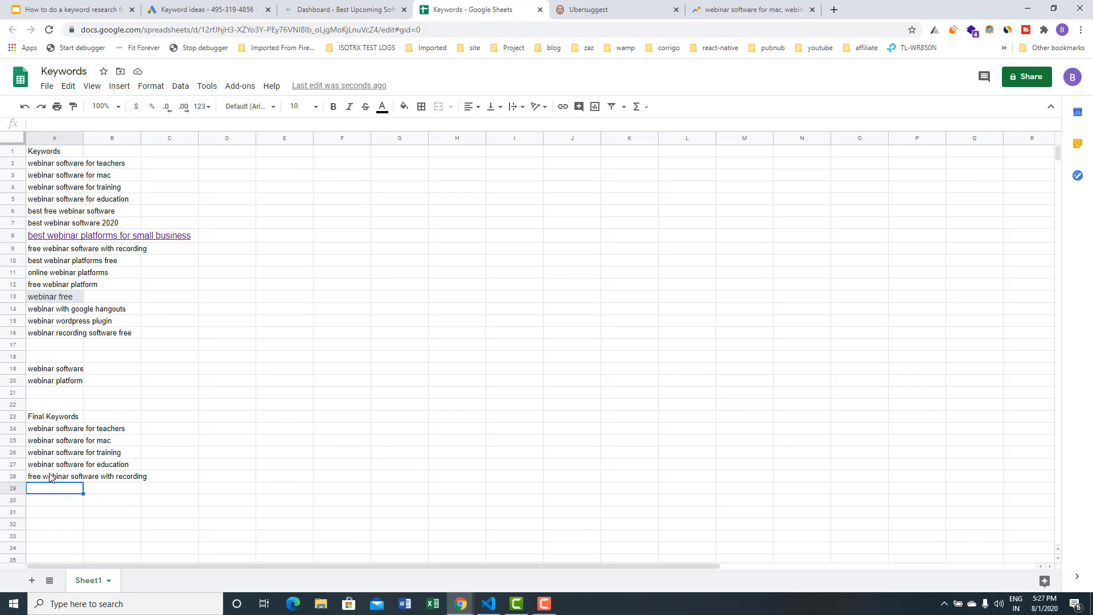
{"action": "left_click", "coordinate": [51, 432]}
{"action": "left_click_drag", "start_coordinate": [51, 433], "coordinate": [57, 478]}
{"action": "left_click", "coordinate": [57, 479]}
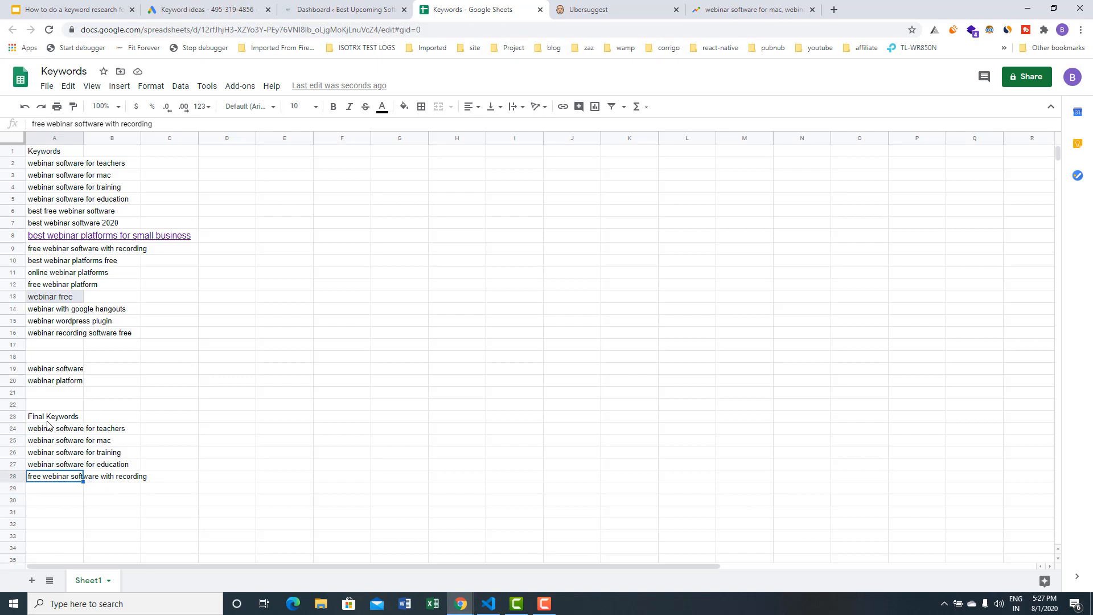
- Switch to the WordPress dashboard and start a new post
{"action": "left_click", "coordinate": [348, 8]}
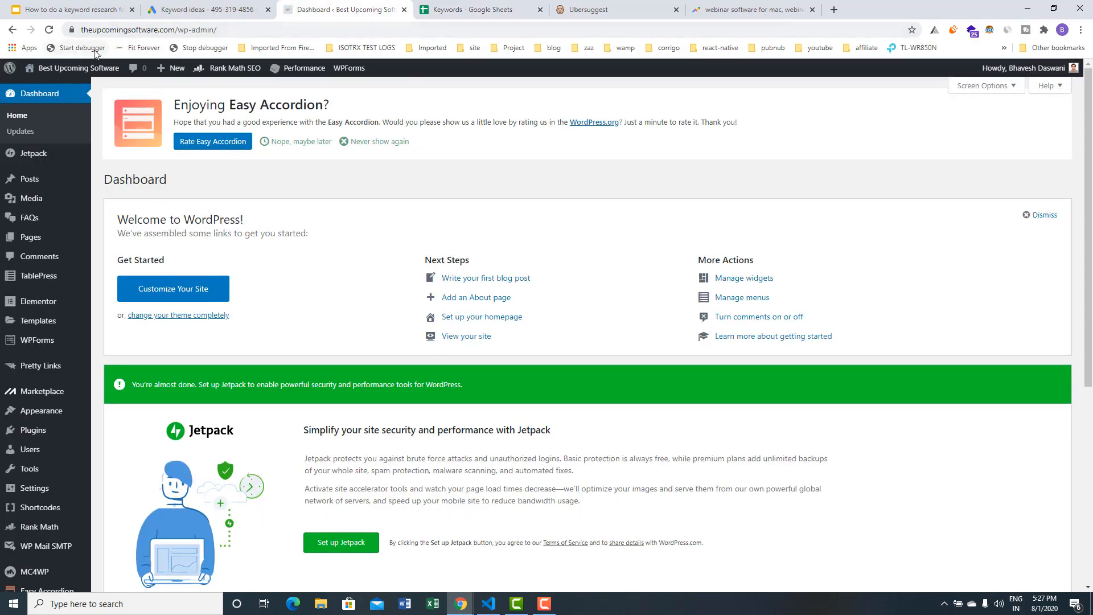
{"action": "mouse_move", "coordinate": [36, 181]}
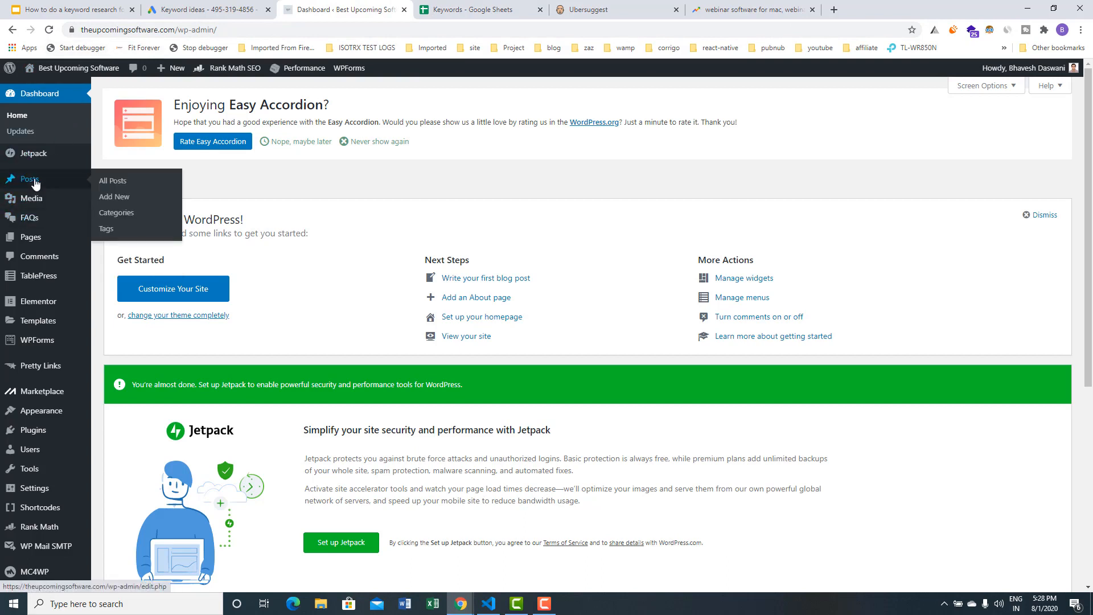
{"action": "left_click", "coordinate": [108, 199]}
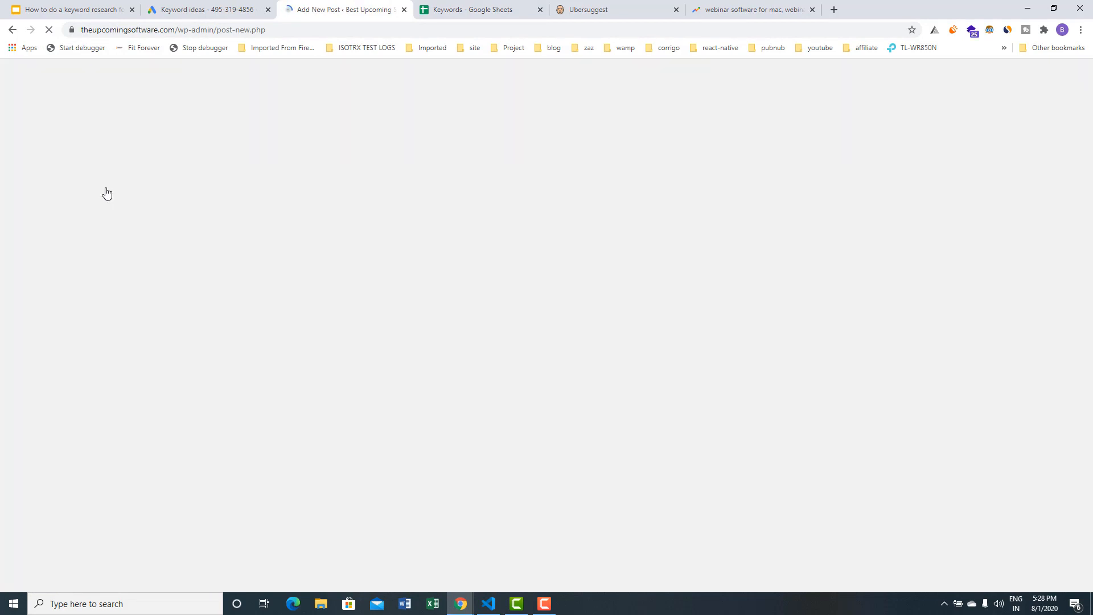
{"action": "left_click", "coordinate": [740, 8]}
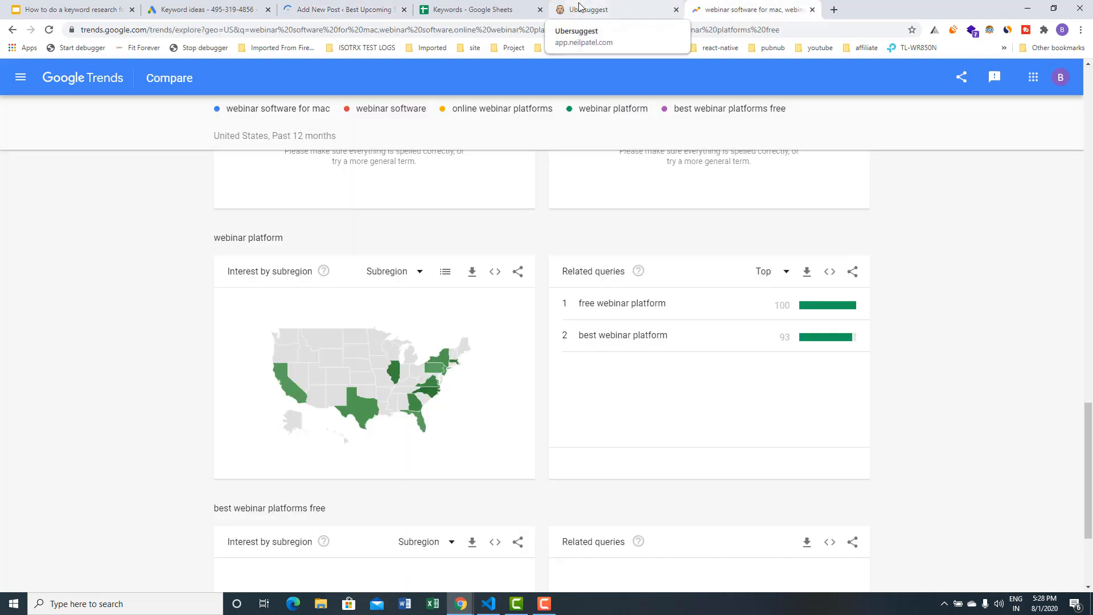
{"action": "left_click", "coordinate": [485, 9]}
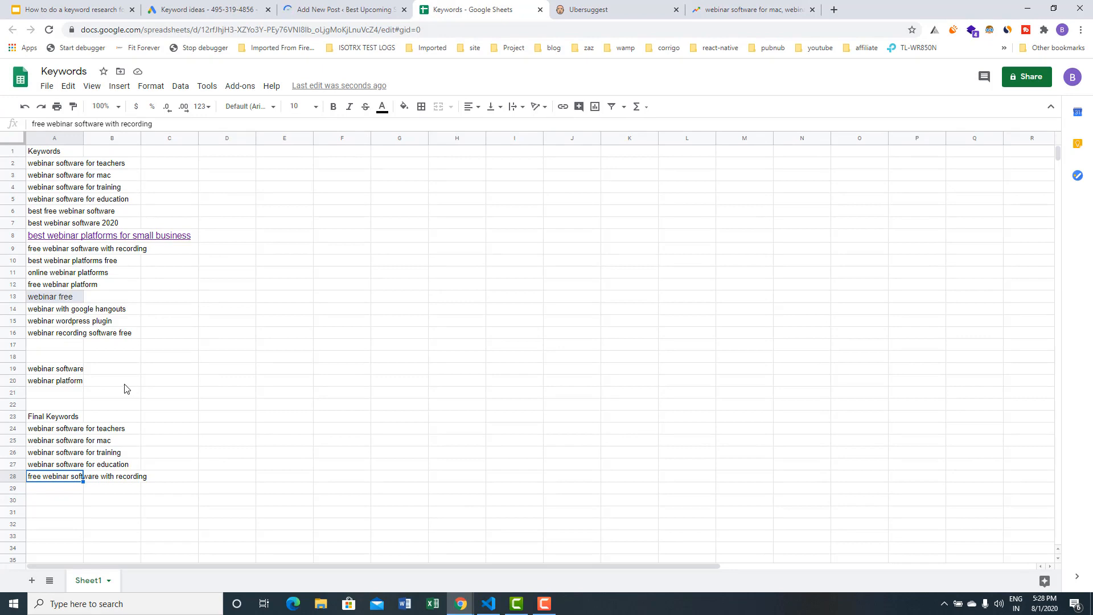
{"action": "left_click", "coordinate": [289, 5]}
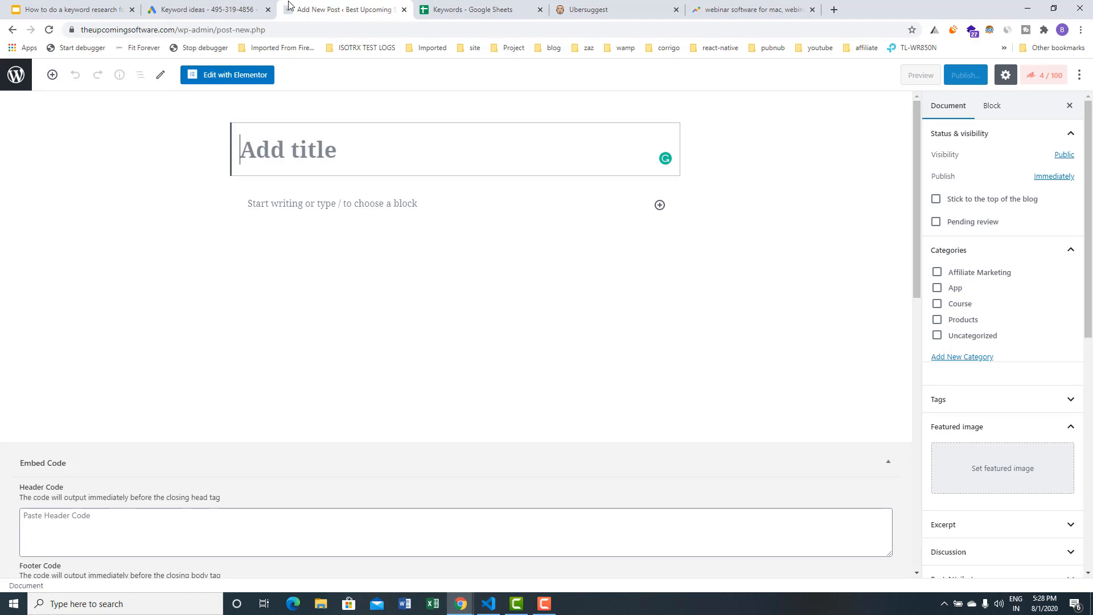
- Title the new post "5 Best Webinar Software"
{"action": "type", "text": "5 B"}
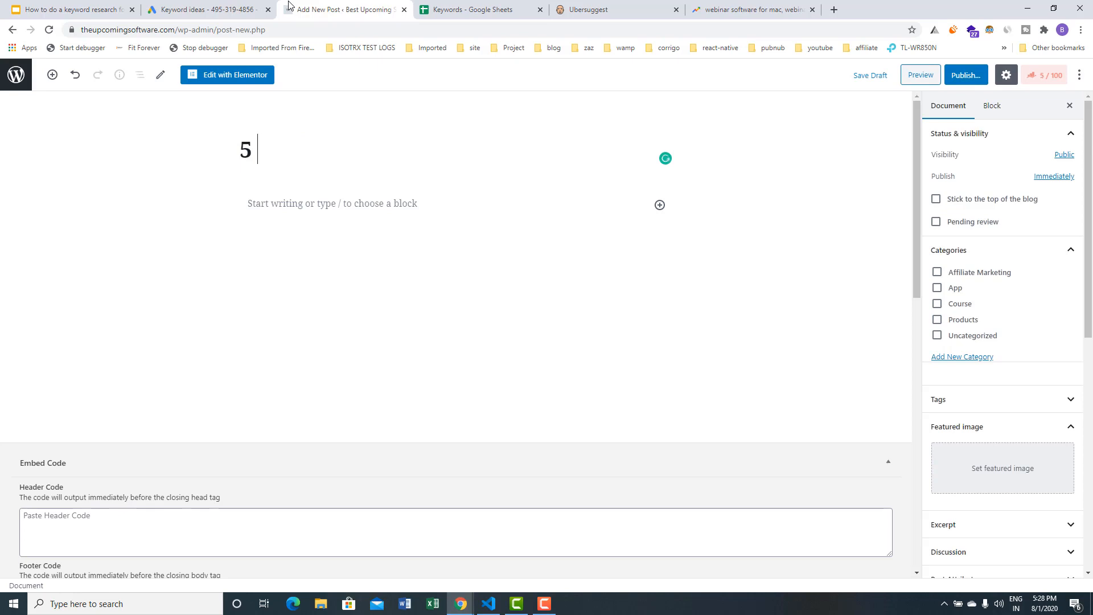
{"action": "type", "text": "est We"}
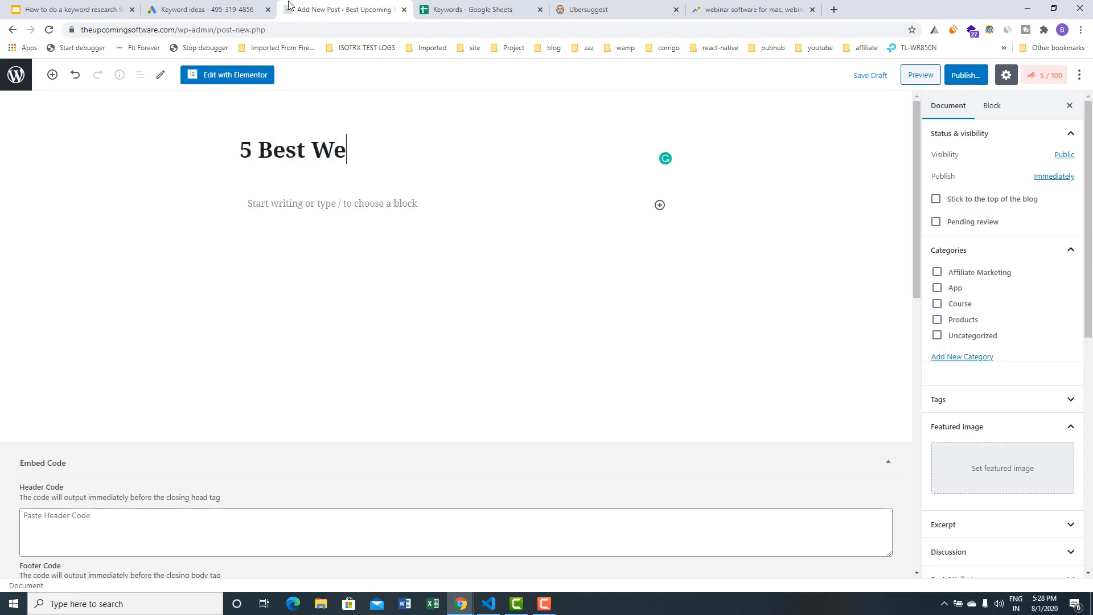
{"action": "type", "text": "binar S"}
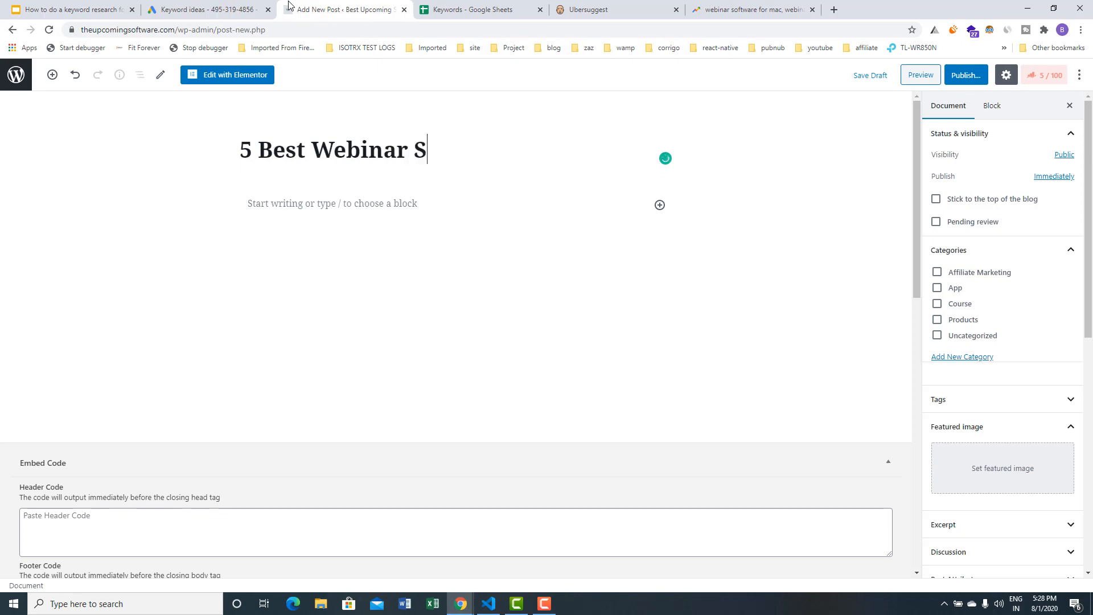
{"action": "type", "text": "oftware"}
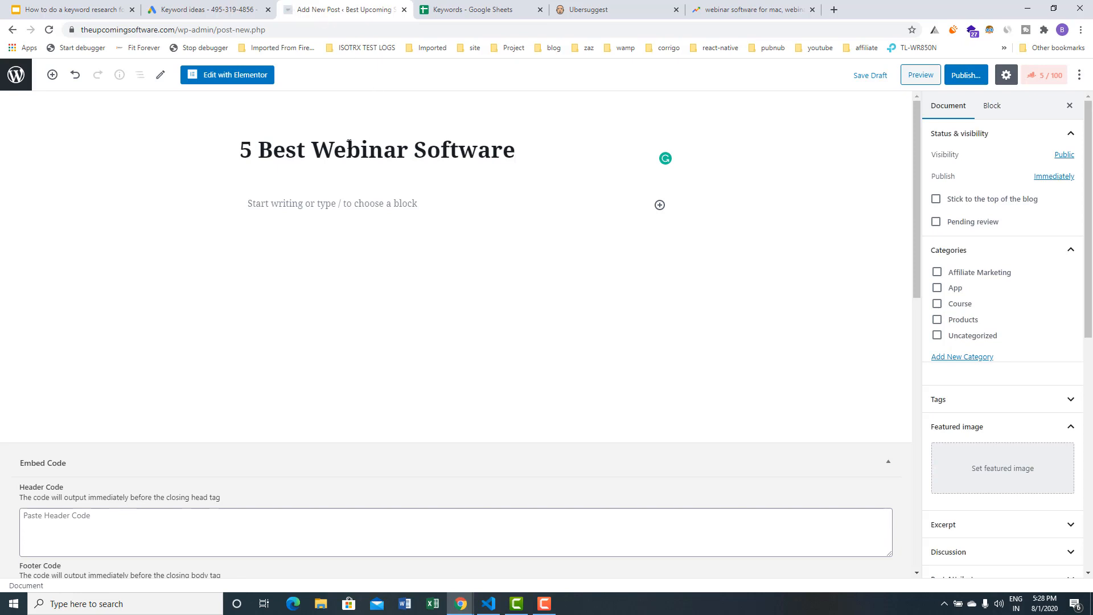
{"action": "left_click_drag", "start_coordinate": [312, 150], "coordinate": [513, 150]}
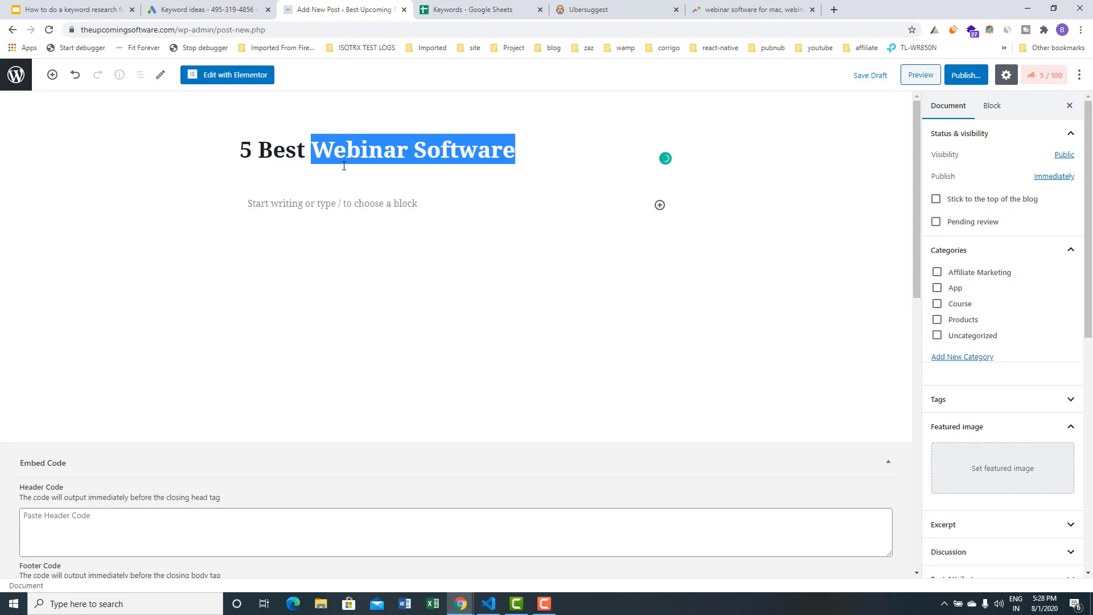
{"action": "left_click", "coordinate": [297, 148]}
{"action": "left_click_drag", "start_coordinate": [302, 148], "coordinate": [238, 145]}
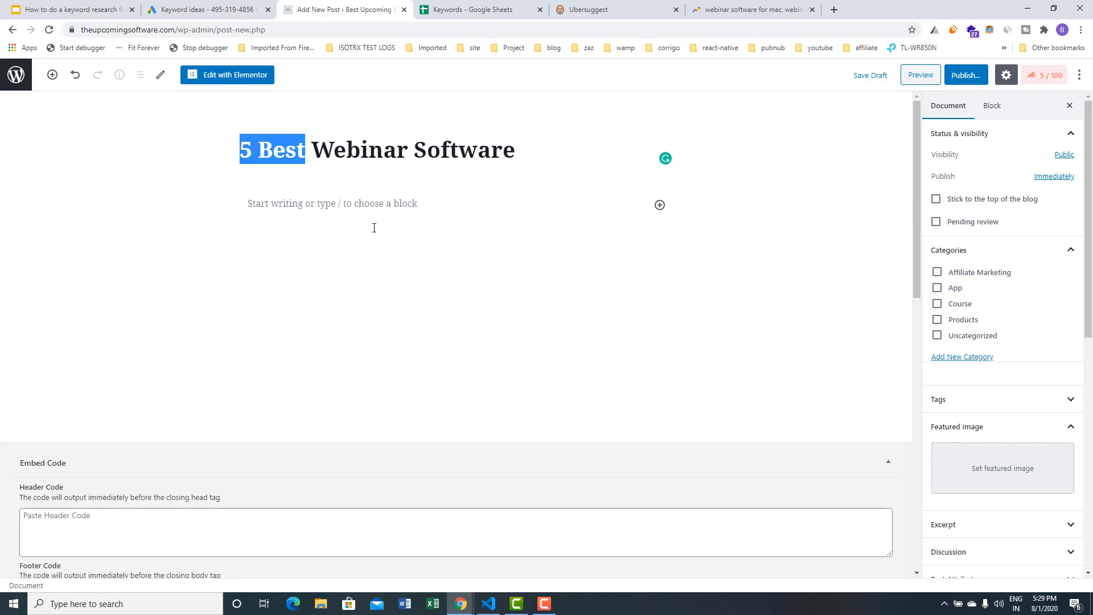
{"action": "left_click", "coordinate": [336, 199]}
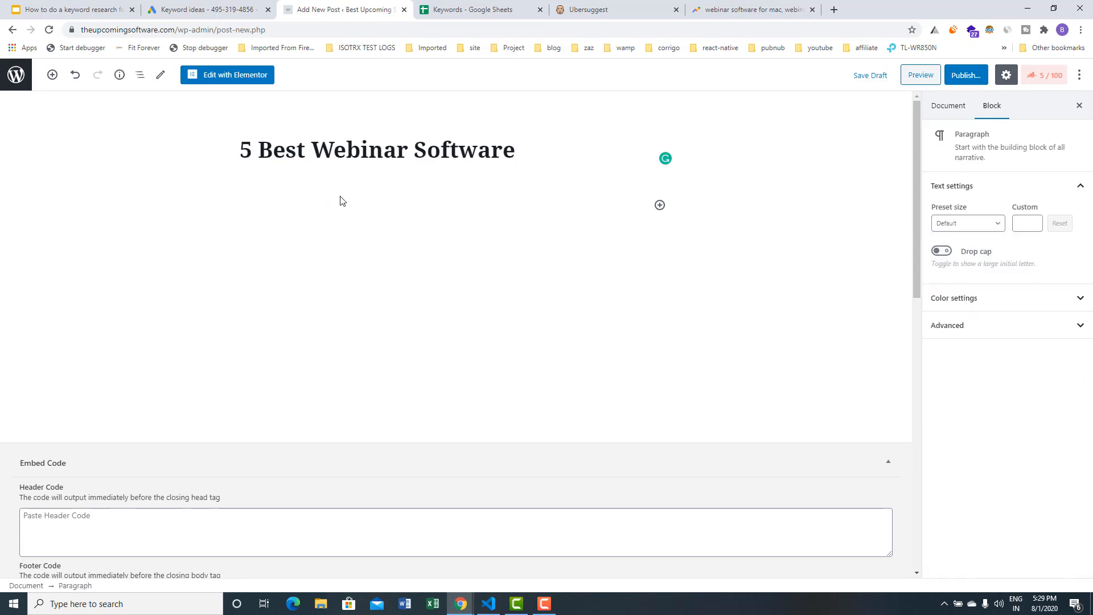
{"action": "left_click", "coordinate": [336, 194]}
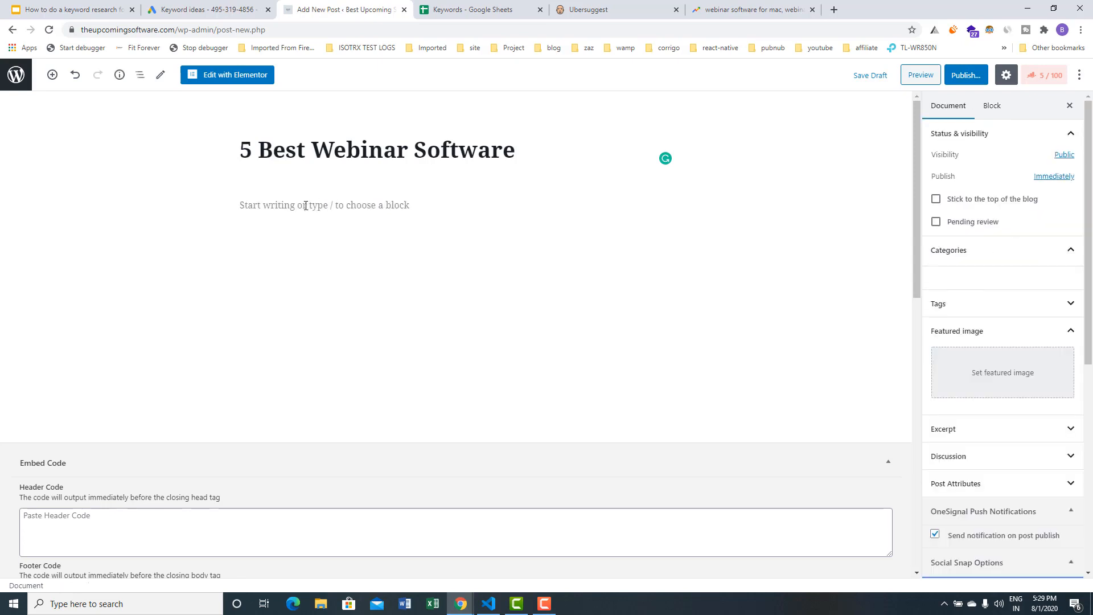
{"action": "left_click", "coordinate": [303, 206]}
{"action": "triple_click", "coordinate": [270, 155]}
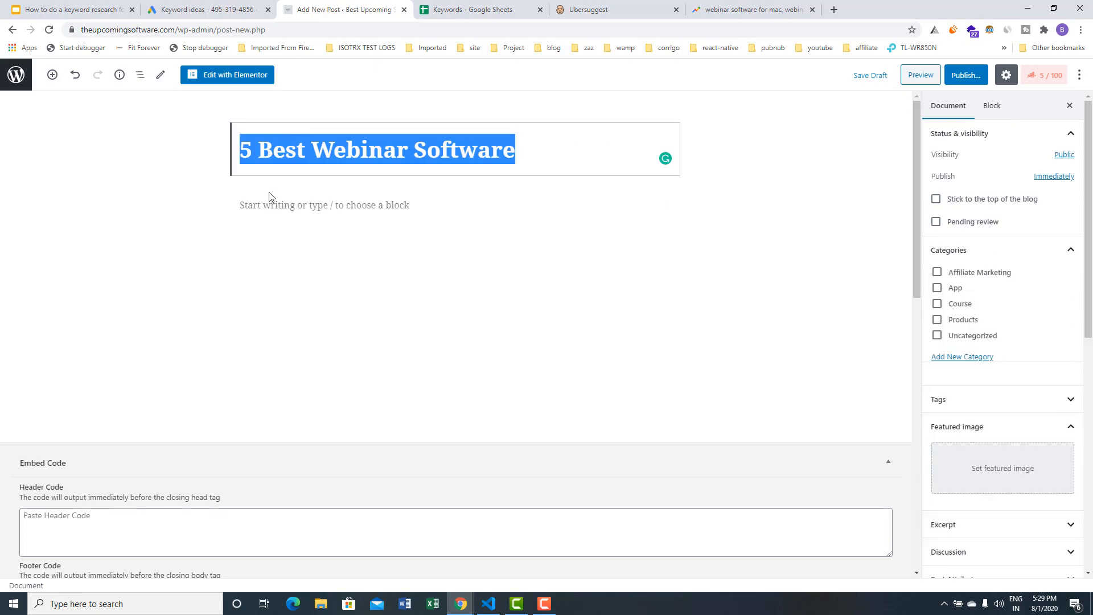
- Write the intro paragraph "In this article i am going to show you 5 Best webinar software which will change you life"
{"action": "left_click", "coordinate": [279, 205]}
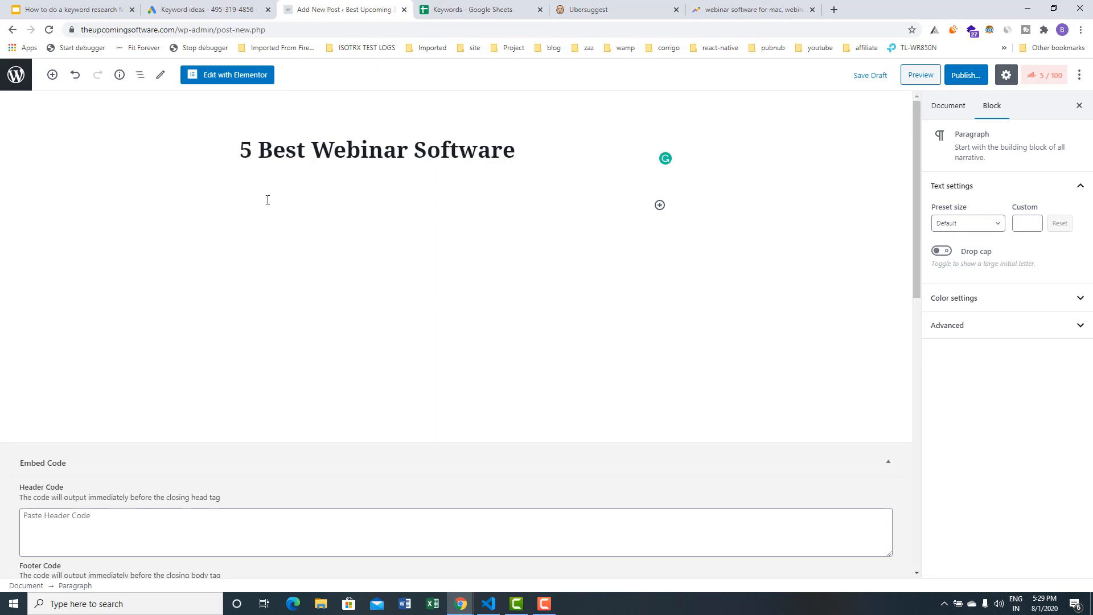
{"action": "type", "text": "In this article i am"}
{"action": "key", "text": "BackSpace"}
{"action": "key", "text": "BackSpace"}
{"action": "type", "text": "am going to show you "}
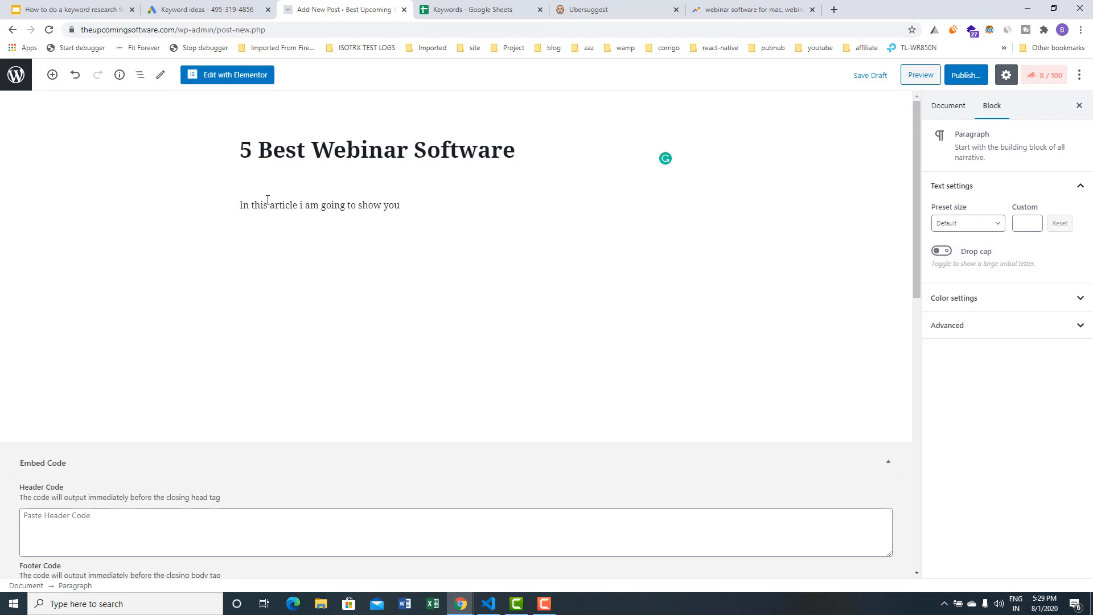
{"action": "type", "text": "5 Best webinar software which will "}
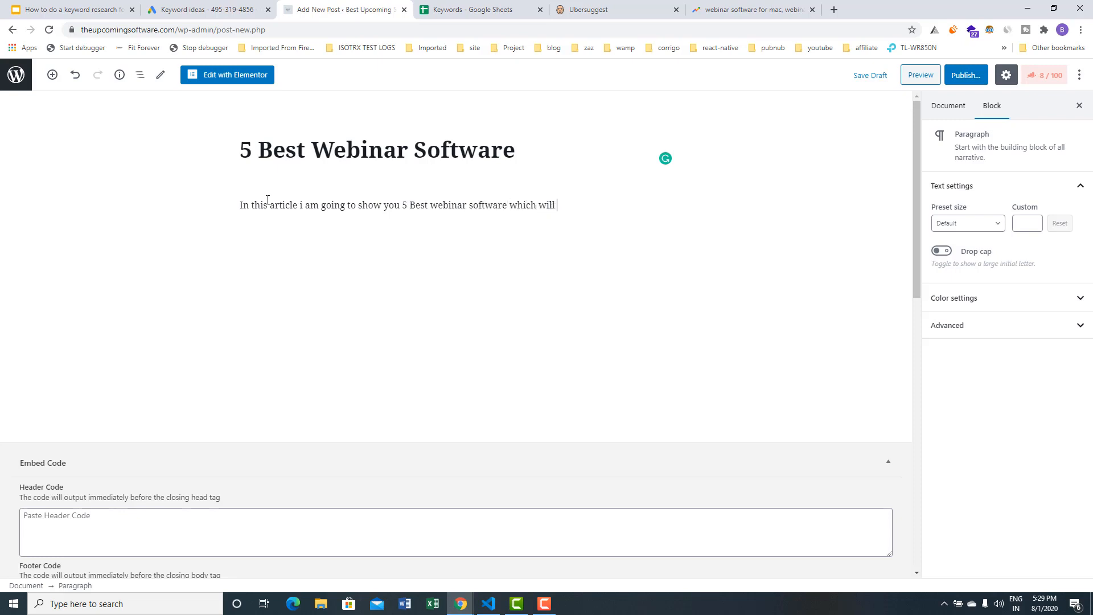
{"action": "type", "text": "change you life"}
{"action": "left_click", "coordinate": [263, 149]}
{"action": "double_click", "coordinate": [263, 150]}
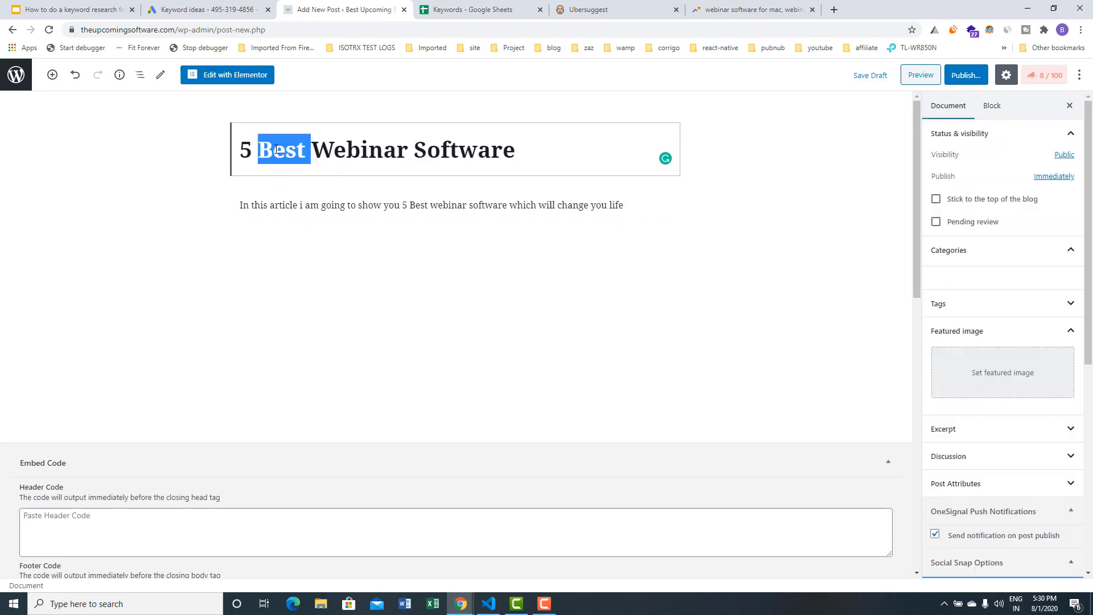
{"action": "left_click", "coordinate": [268, 149]}
{"action": "left_click_drag", "start_coordinate": [239, 149], "coordinate": [519, 155]}
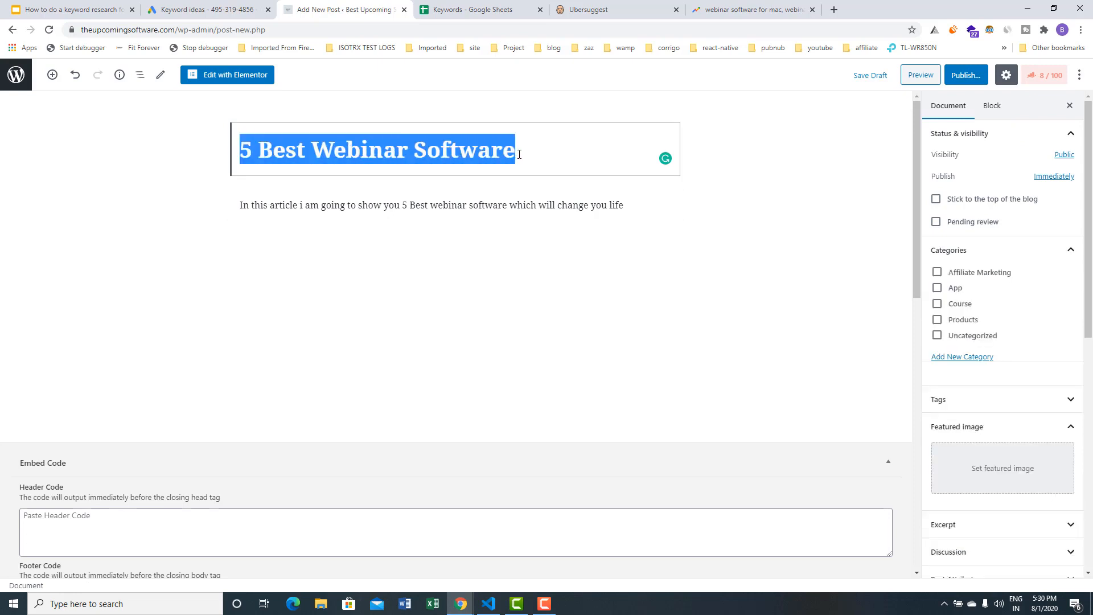
{"action": "left_click", "coordinate": [498, 219]}
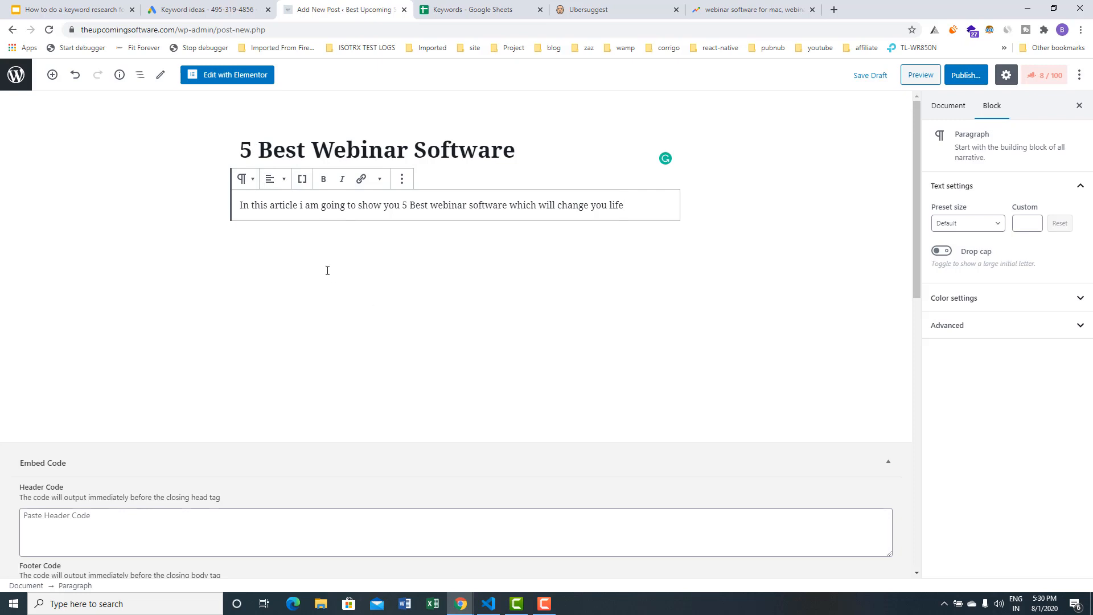
- Start an empty block below the intro paragraph and copy the text "webinar software for teachers" from A24 in the Keywords sheet
{"action": "left_click", "coordinate": [566, 235]}
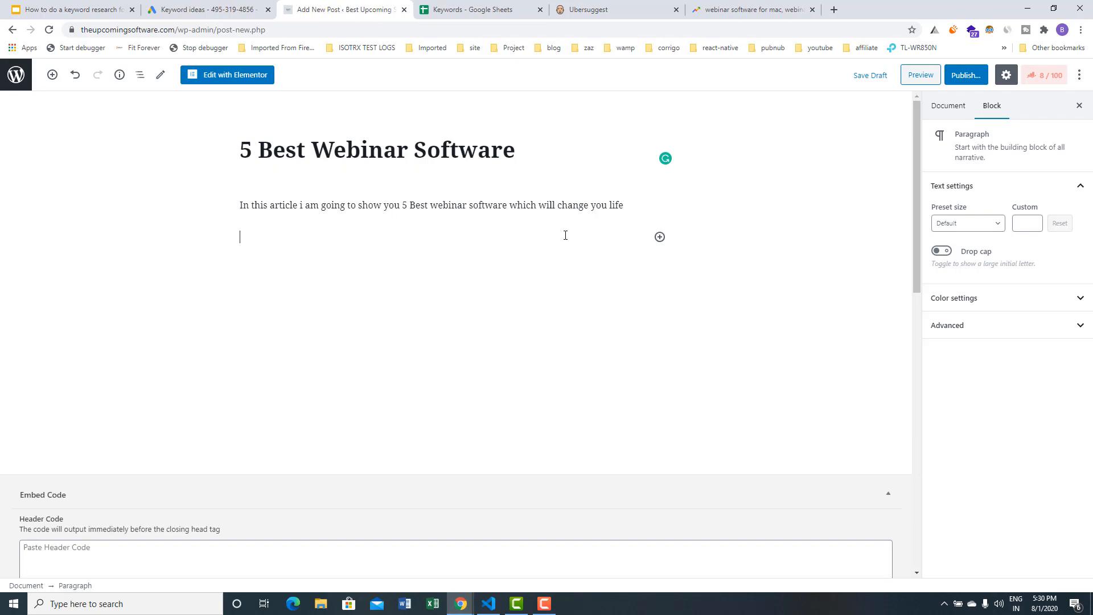
{"action": "left_click", "coordinate": [479, 10]}
{"action": "left_click", "coordinate": [68, 429]}
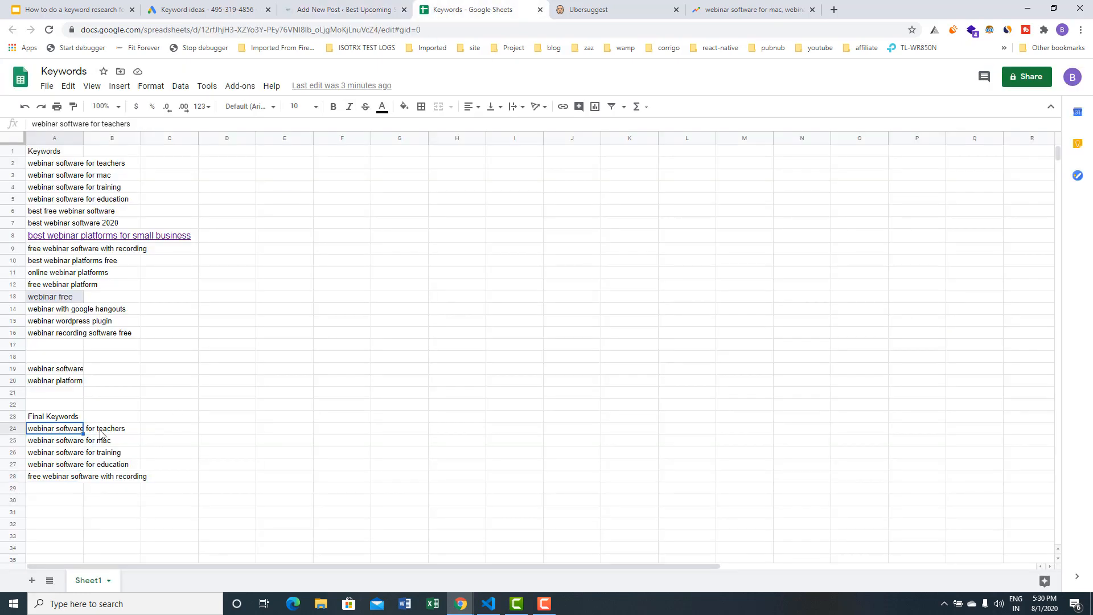
{"action": "double_click", "coordinate": [67, 428]}
{"action": "triple_click", "coordinate": [66, 428]}
{"action": "key", "text": "ctrl+c"}
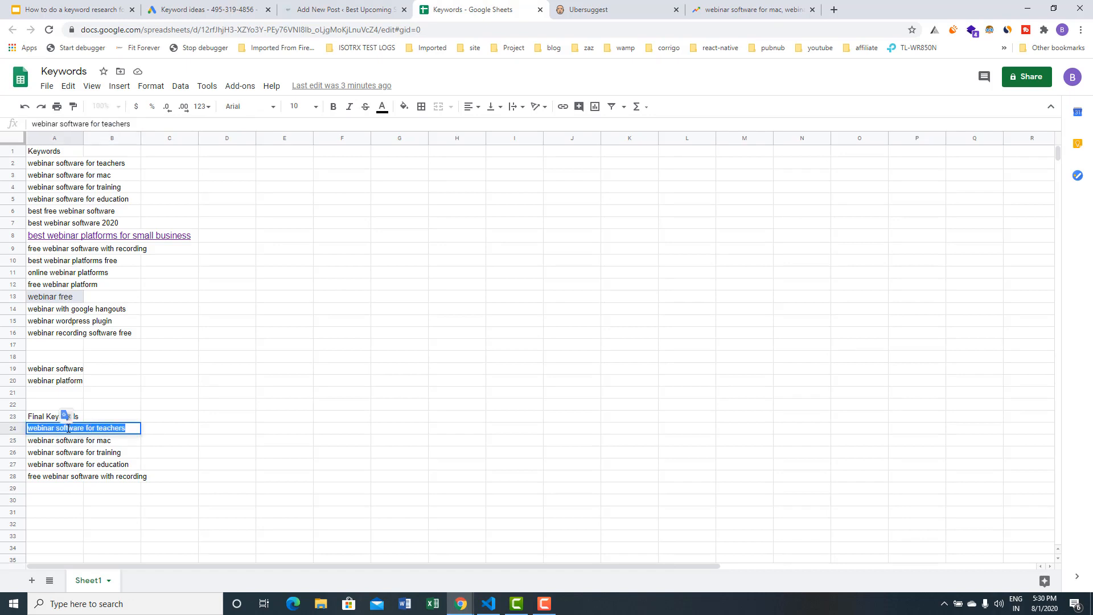
- Back in the WordPress post, insert an H2 heading below the intro reading "5 webinar software for teachers", using the copied keyword
{"action": "left_click", "coordinate": [353, 19]}
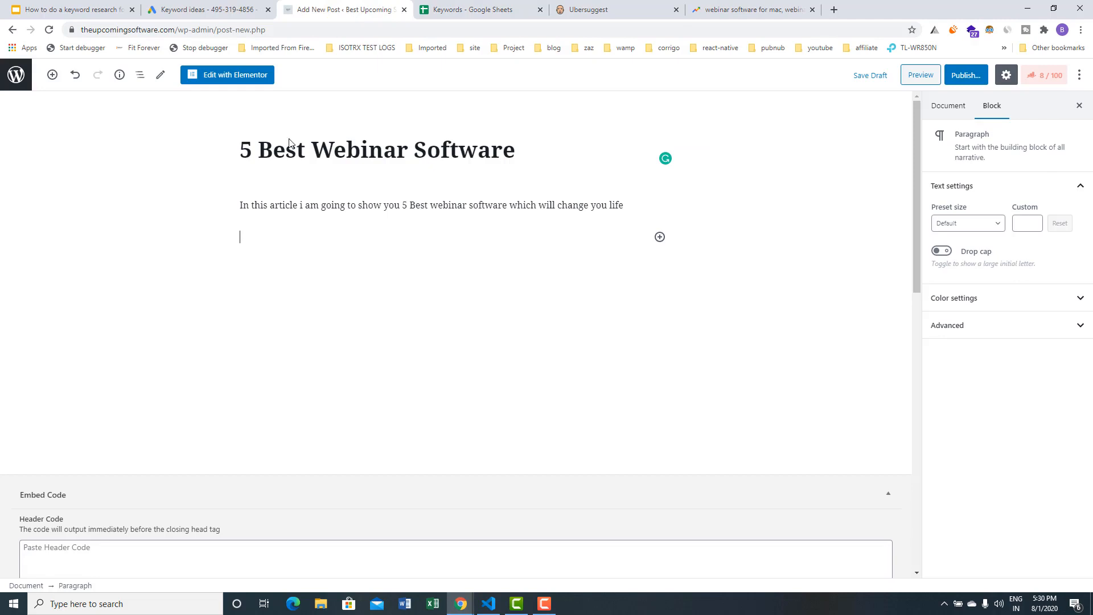
{"action": "left_click", "coordinate": [659, 237]}
{"action": "left_click", "coordinate": [816, 341]}
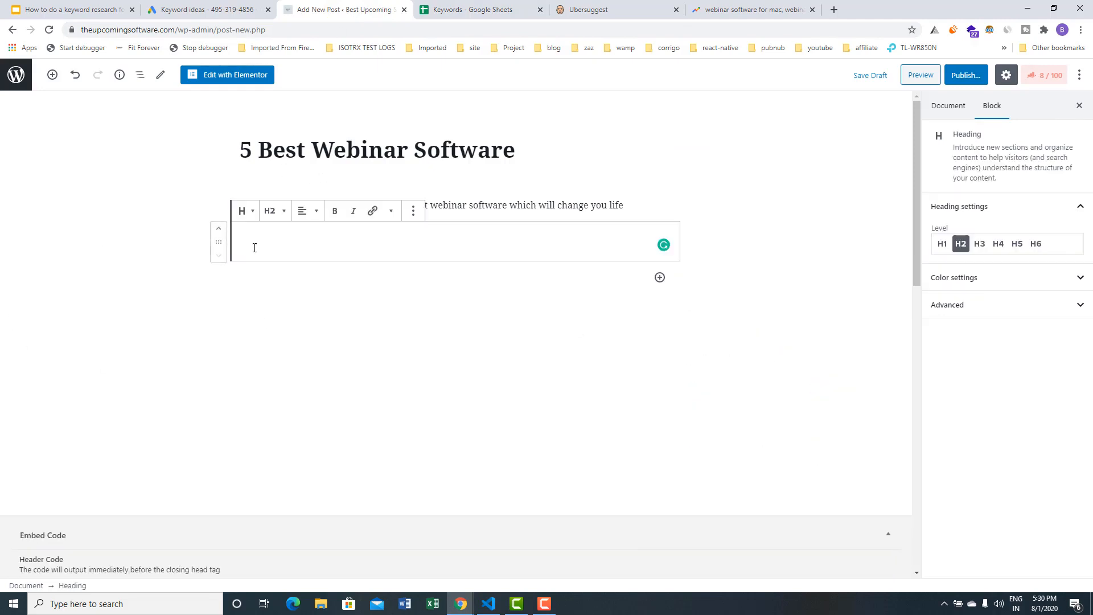
{"action": "key", "text": "ctrl+v"}
{"action": "left_click", "coordinate": [239, 237]}
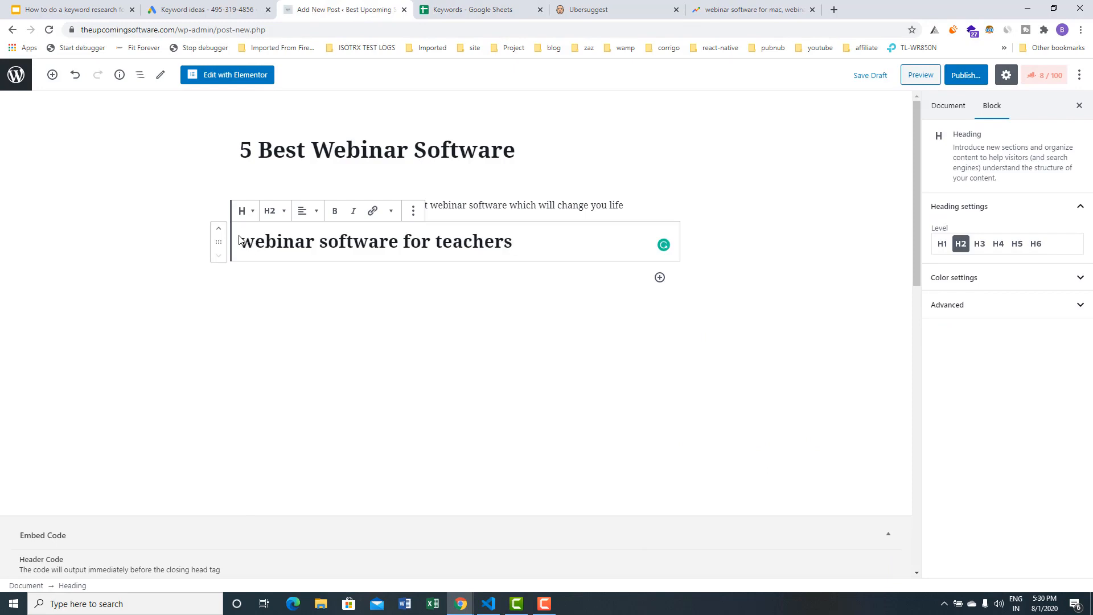
{"action": "type", "text": "5"}
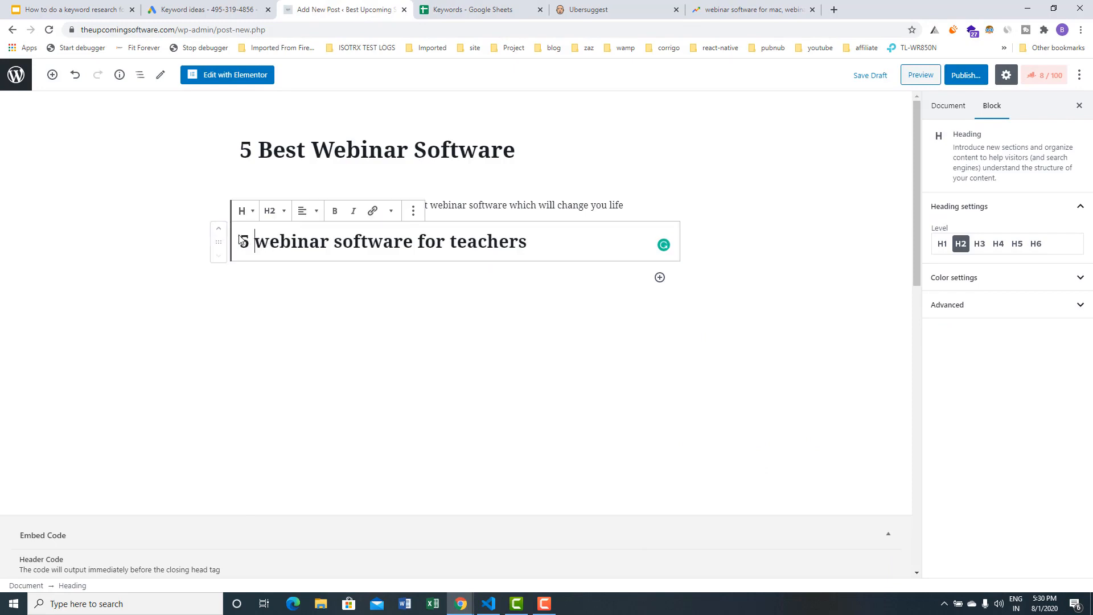
- Add an empty H2 heading below the teachers heading and copy "webinar software for mac" from A25 in the Keywords sheet
{"action": "left_click", "coordinate": [277, 274]}
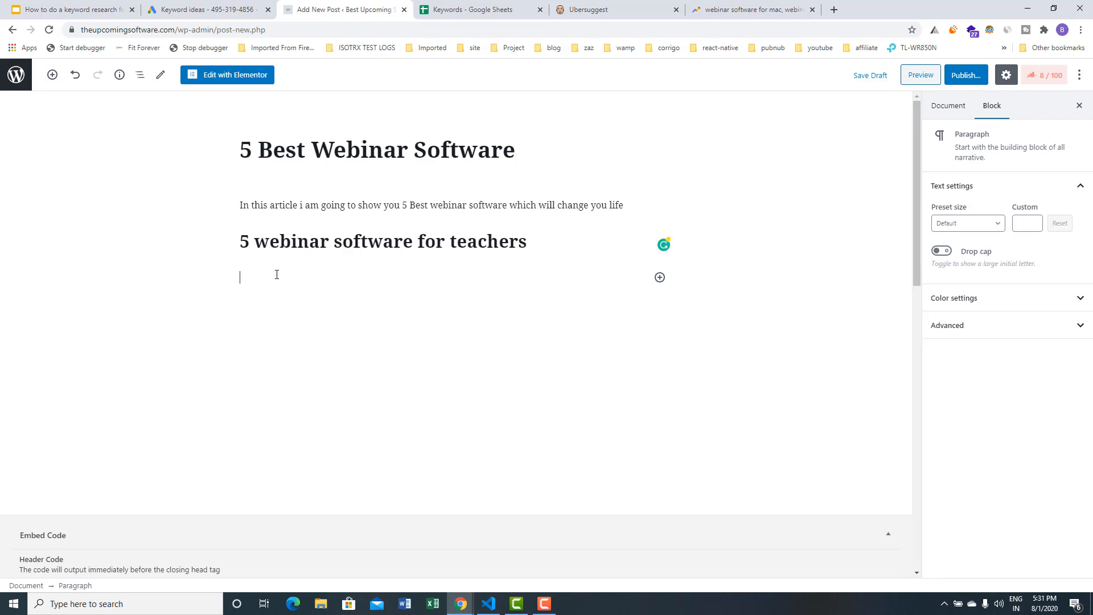
{"action": "left_click", "coordinate": [660, 277]}
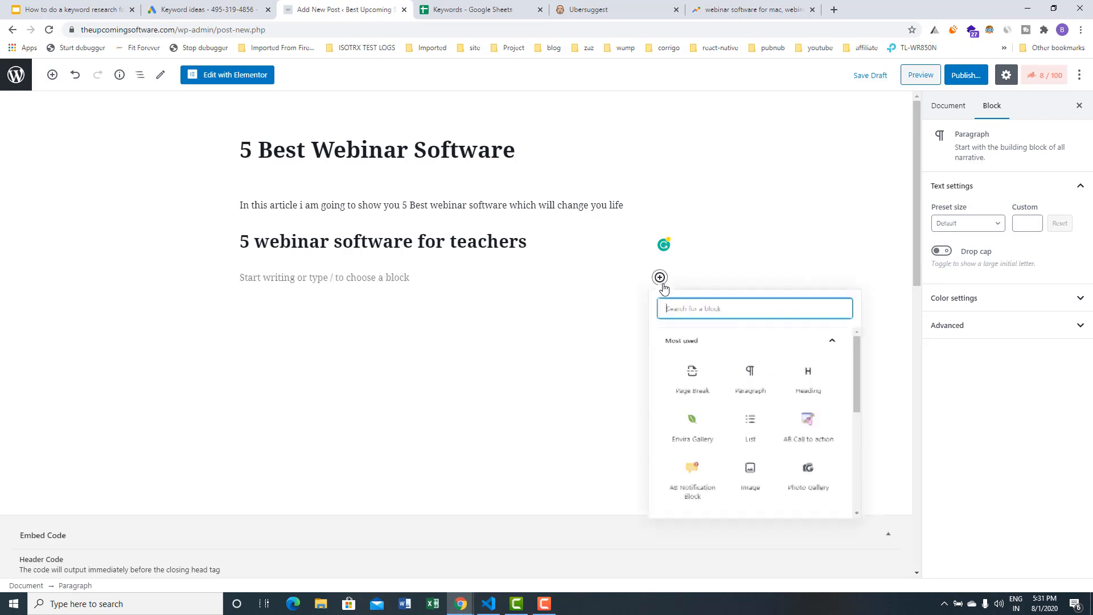
{"action": "left_click", "coordinate": [815, 383]}
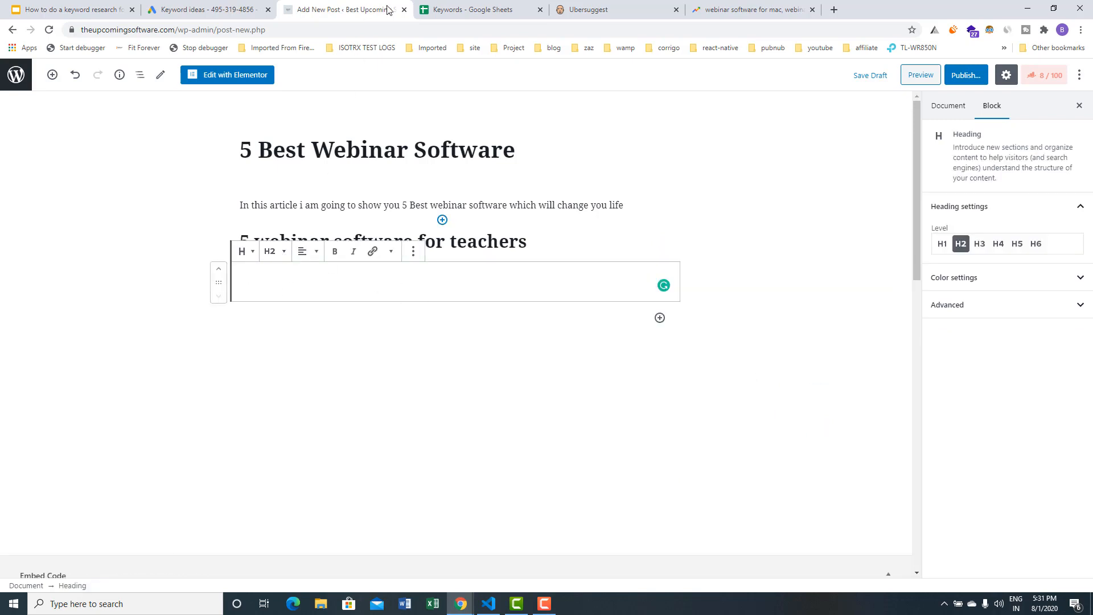
{"action": "left_click", "coordinate": [435, 9]}
{"action": "left_click", "coordinate": [91, 446]}
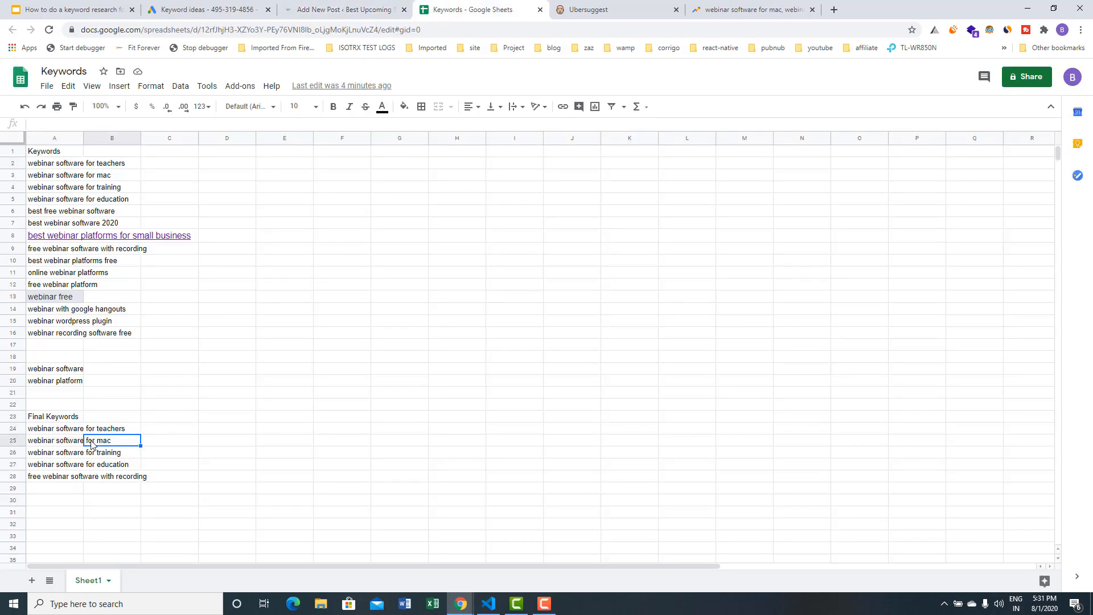
{"action": "left_click", "coordinate": [41, 446]}
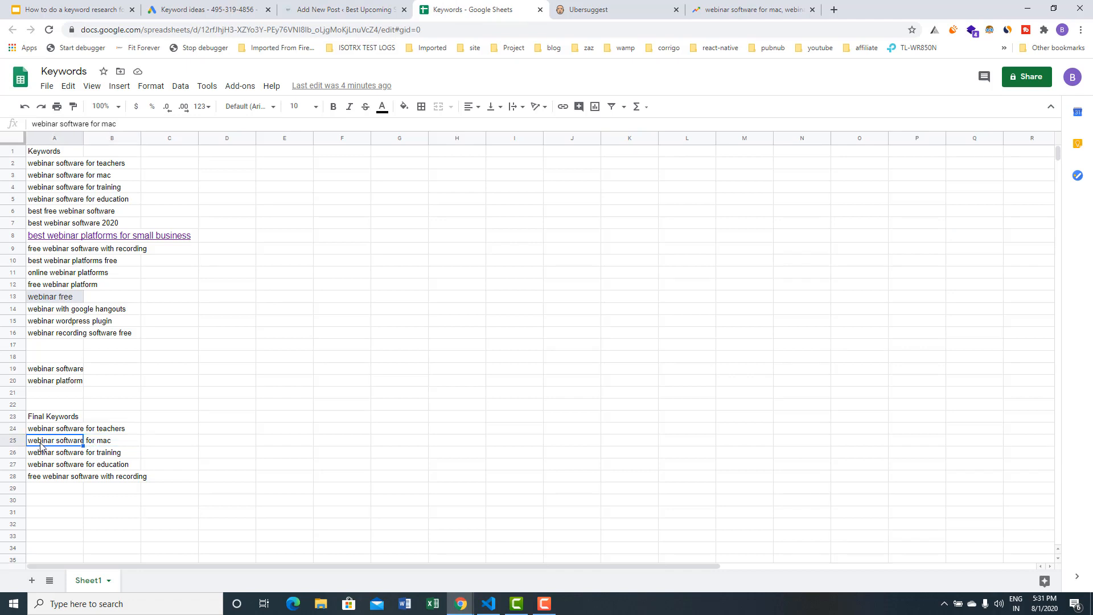
- Back in the WordPress post, fill the empty heading with "5 webinar software for mac", using the copied keyword
{"action": "left_click", "coordinate": [367, 9]}
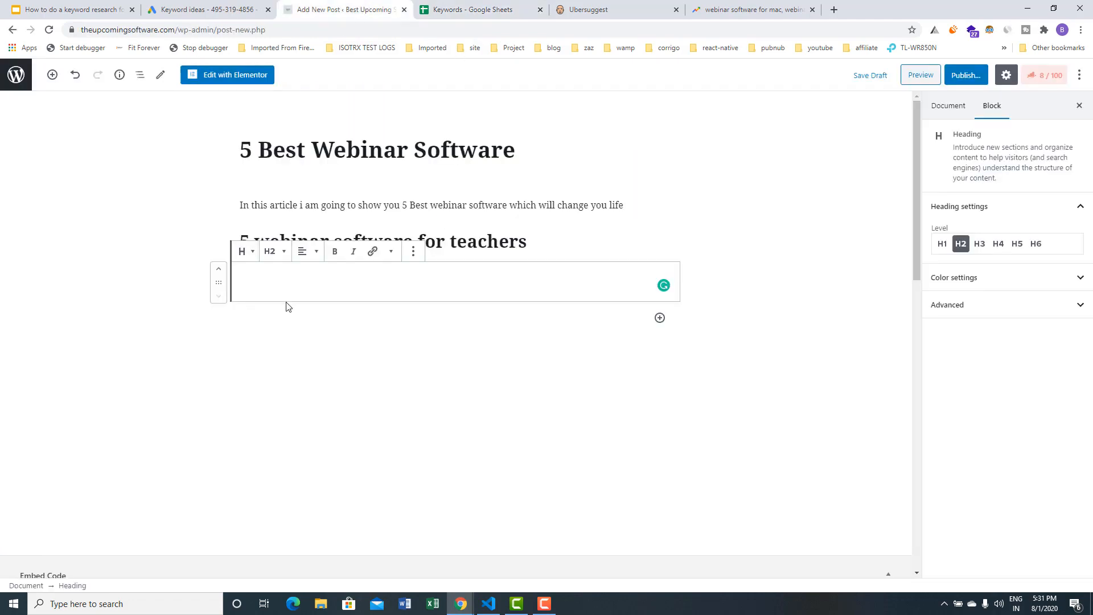
{"action": "type", "text": "webinar software for mac"}
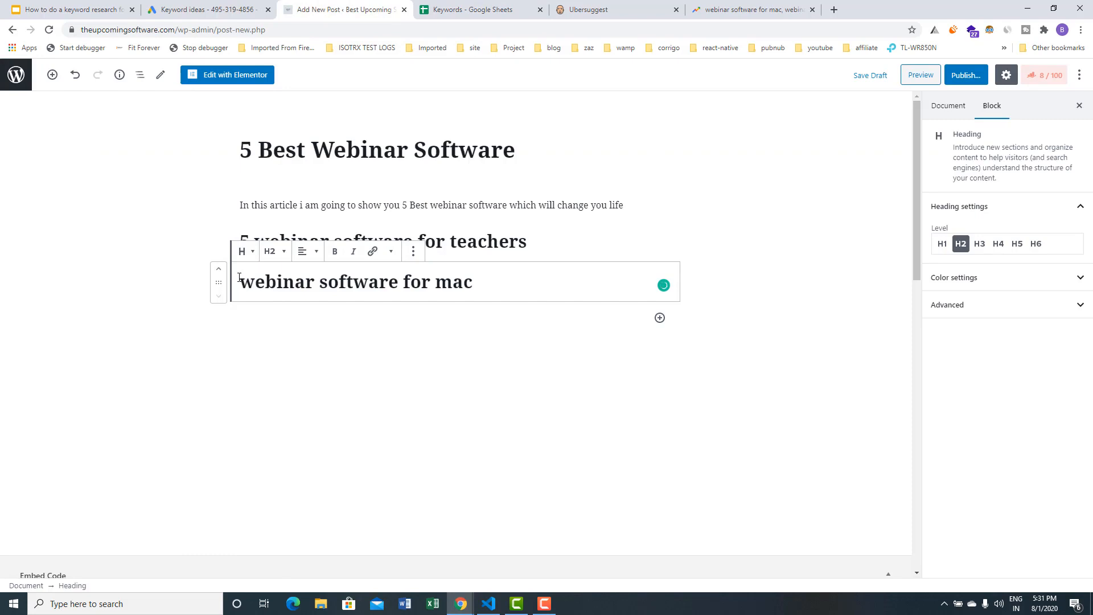
{"action": "type", "text": "5"}
- Add an empty H2 heading below the mac heading and copy "webinar software for training" from A26 in the Keywords sheet
{"action": "left_click", "coordinate": [341, 324]}
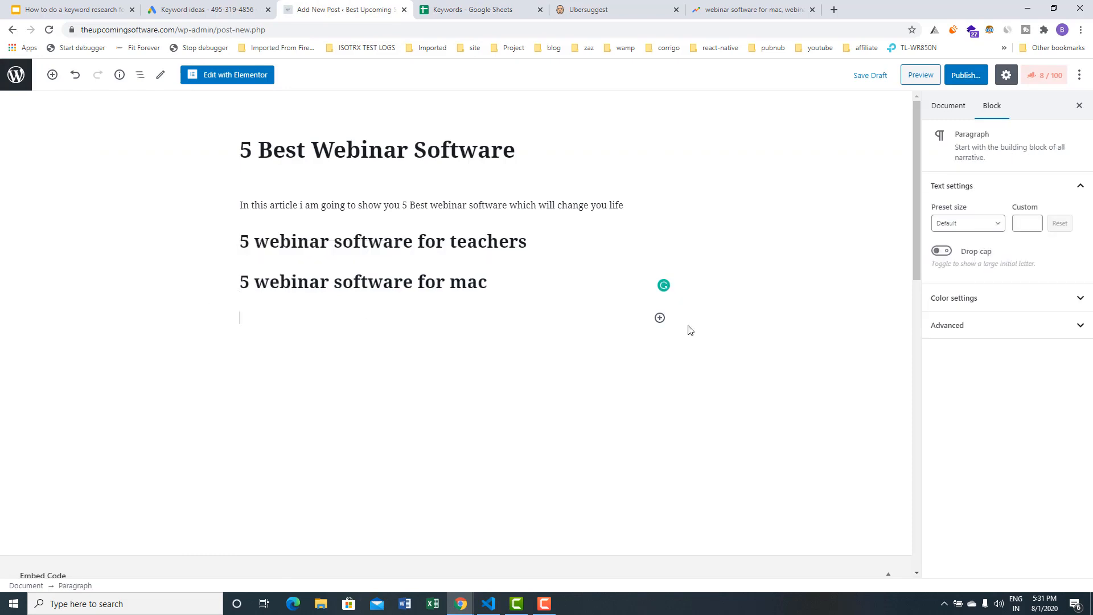
{"action": "left_click", "coordinate": [660, 317]}
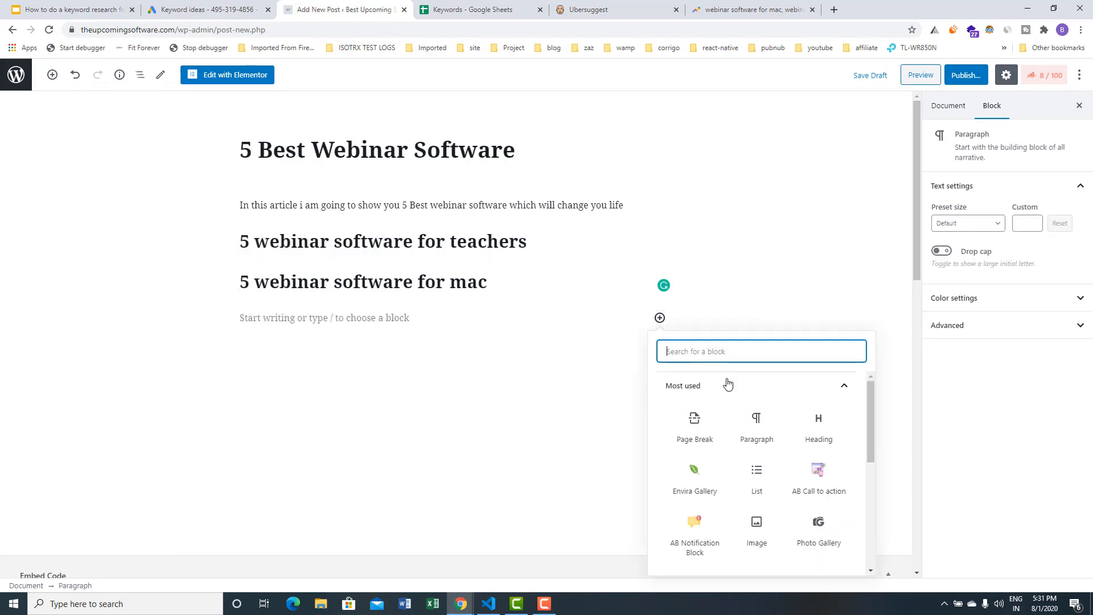
{"action": "left_click", "coordinate": [823, 424]}
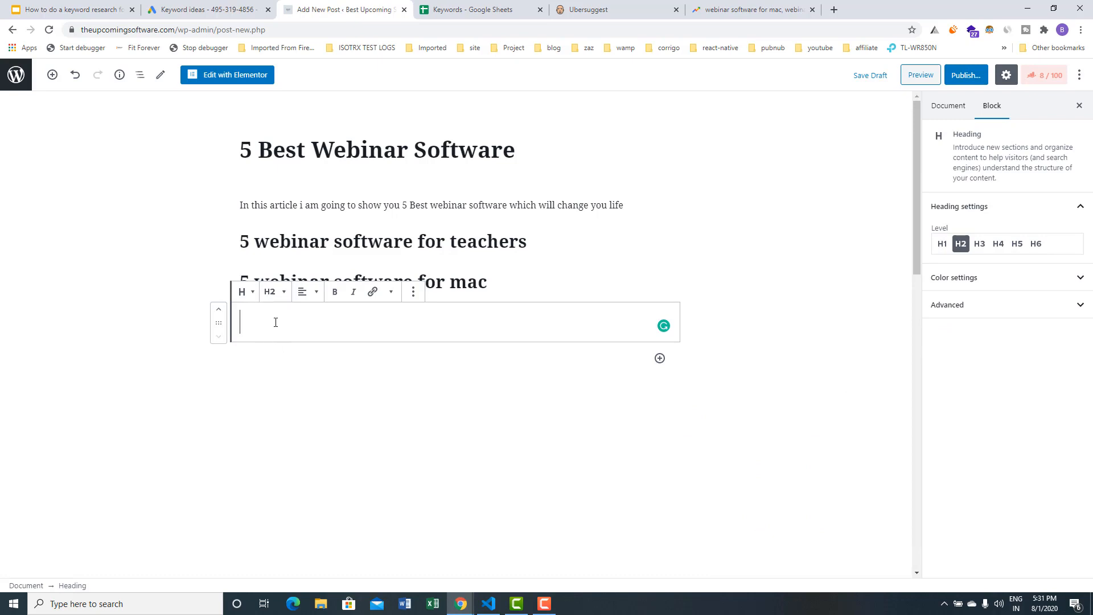
{"action": "left_click", "coordinate": [485, 9]}
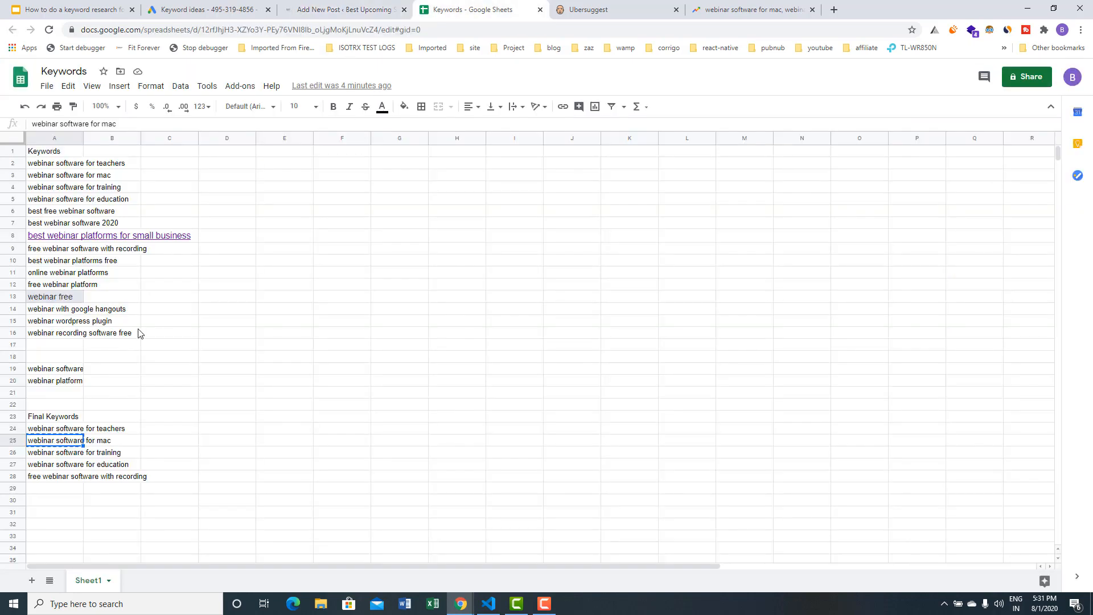
{"action": "left_click", "coordinate": [39, 455]}
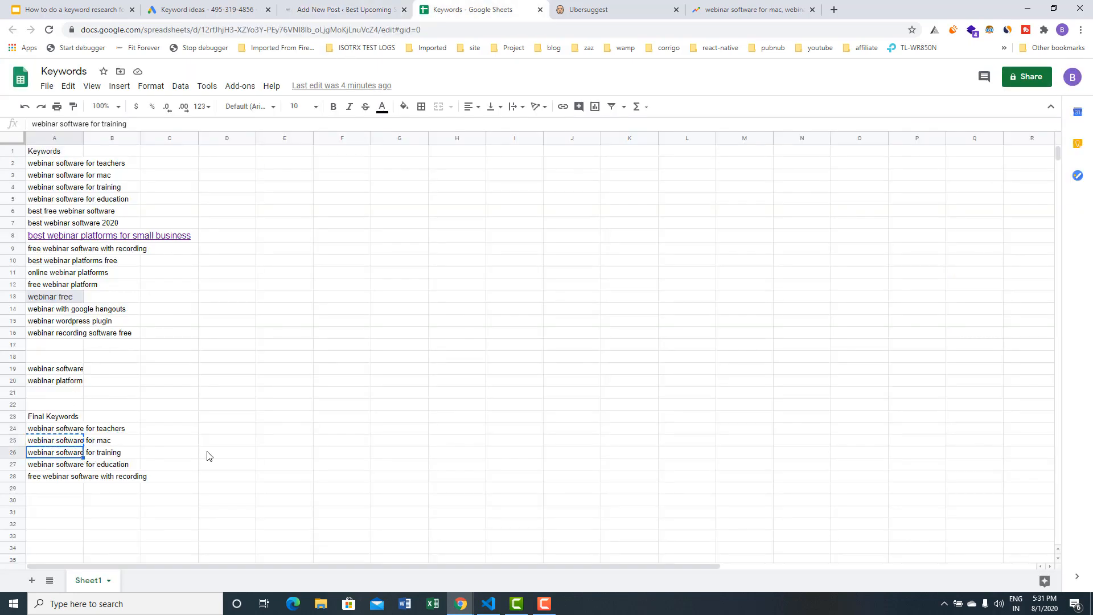
- Return to the WordPress post and make the empty heading read "5 webinar software for training", using the copied keyword
{"action": "left_click", "coordinate": [302, 8]}
{"action": "key", "text": "ctrl+v"}
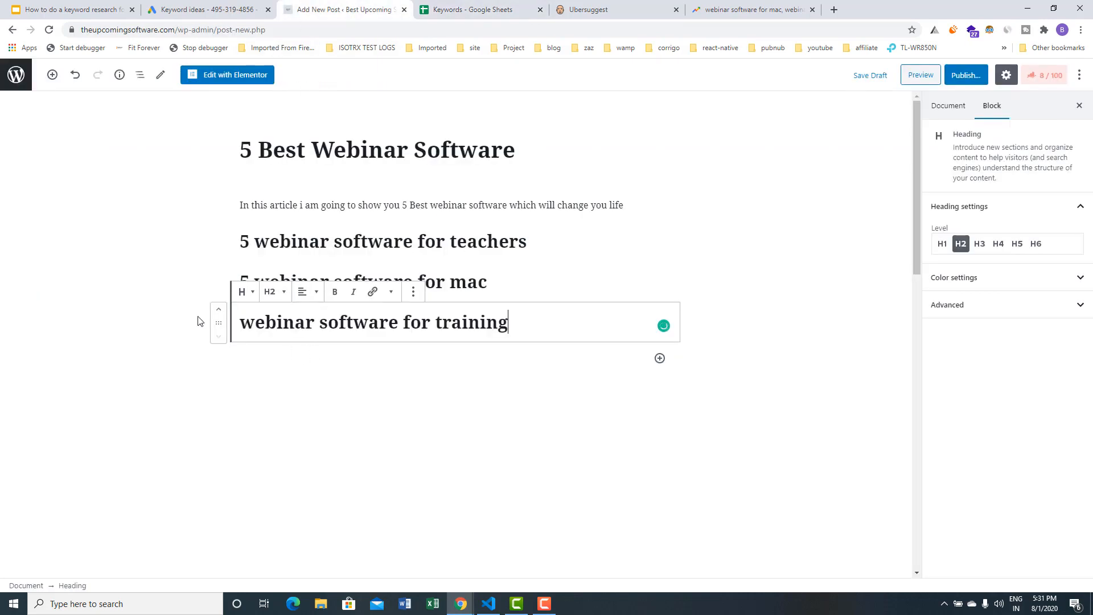
{"action": "left_click", "coordinate": [238, 323]}
{"action": "type", "text": "5"}
{"action": "left_click", "coordinate": [313, 361]}
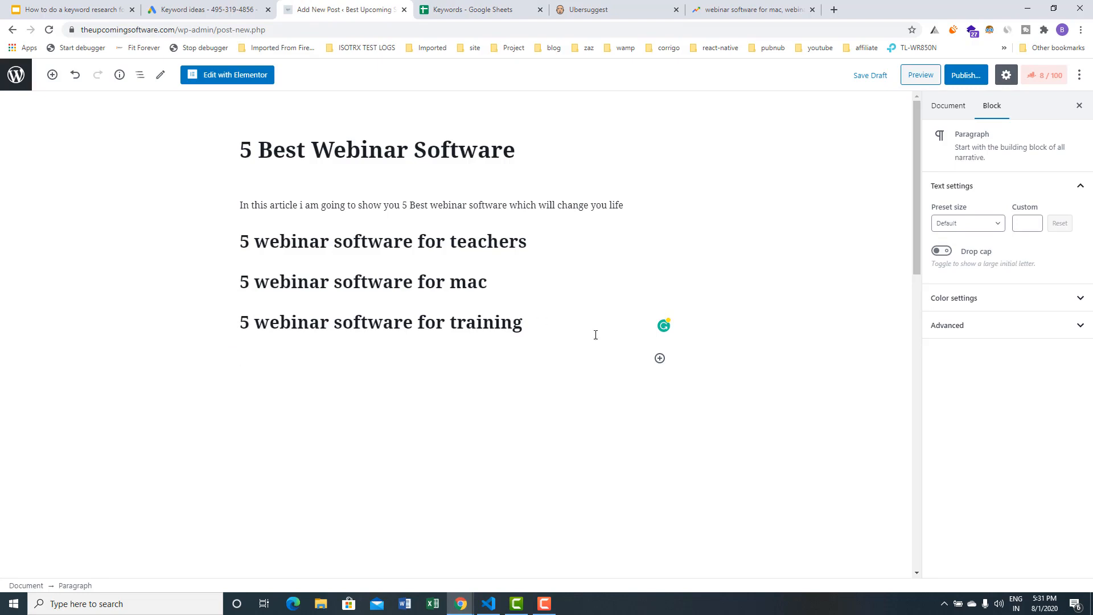
{"action": "left_click_drag", "start_coordinate": [524, 323], "coordinate": [239, 314]}
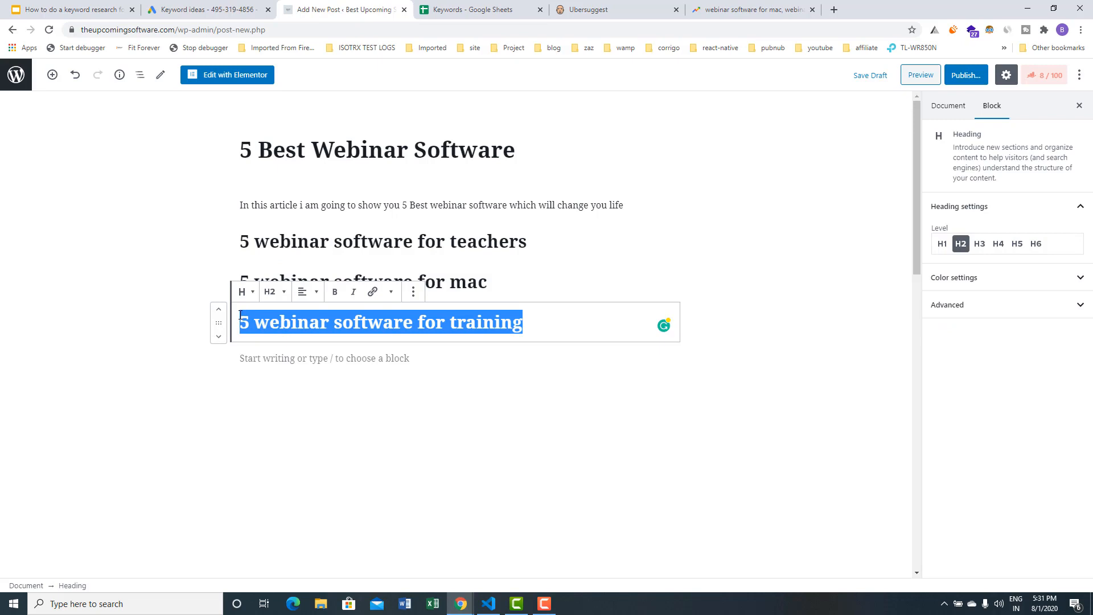
{"action": "left_click", "coordinate": [298, 361]}
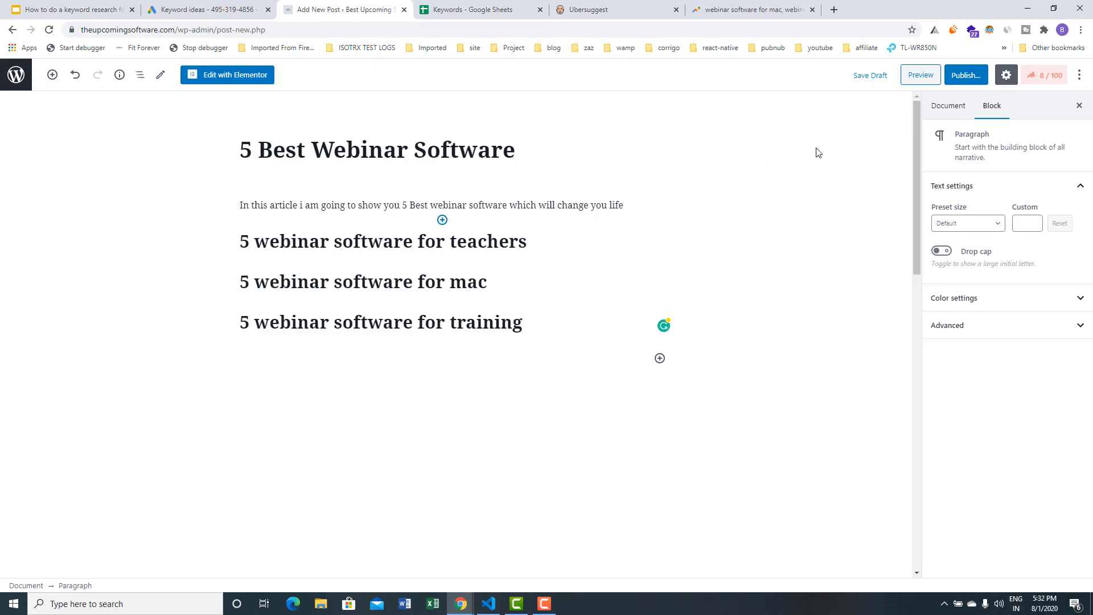
{"action": "left_click", "coordinate": [230, 149]}
{"action": "key", "text": "ctrl+a"}
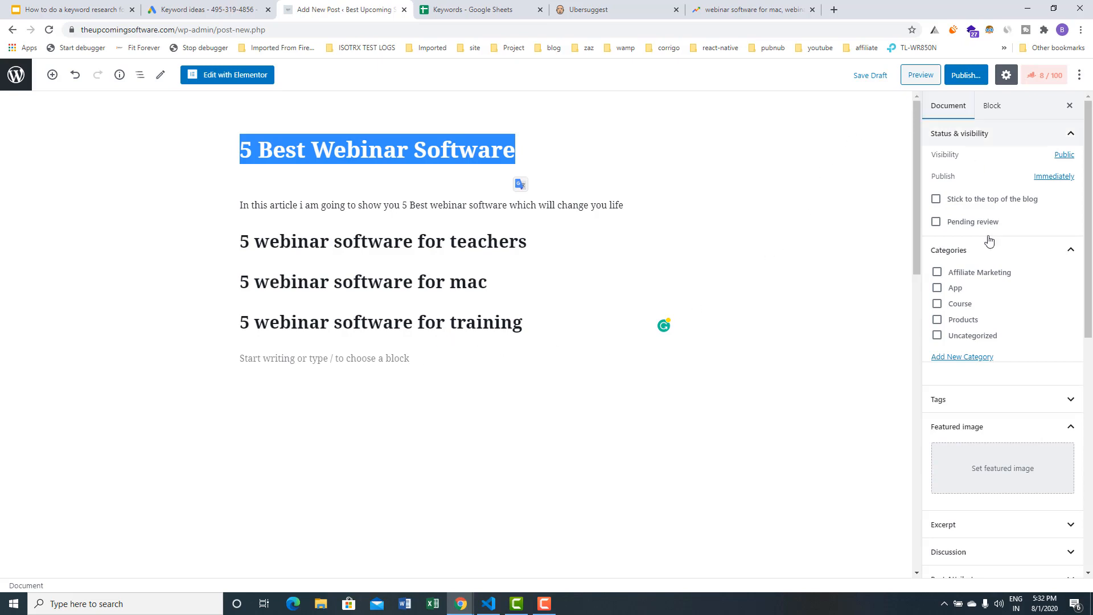
{"action": "scroll", "coordinate": [990, 268], "scroll_direction": "down", "scroll_amount": 2}
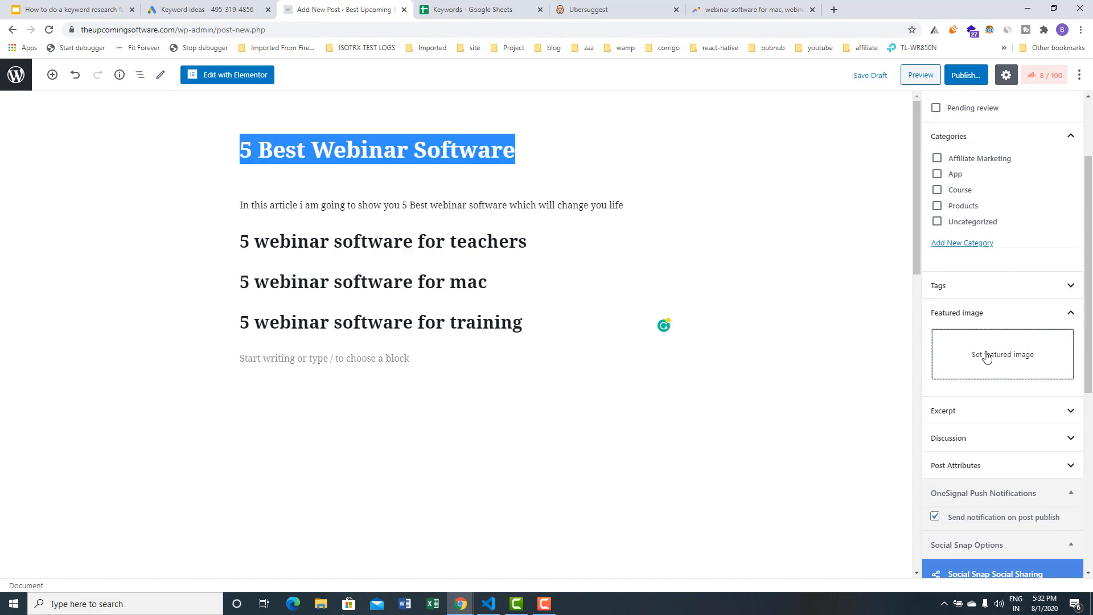
{"action": "left_click", "coordinate": [986, 357]}
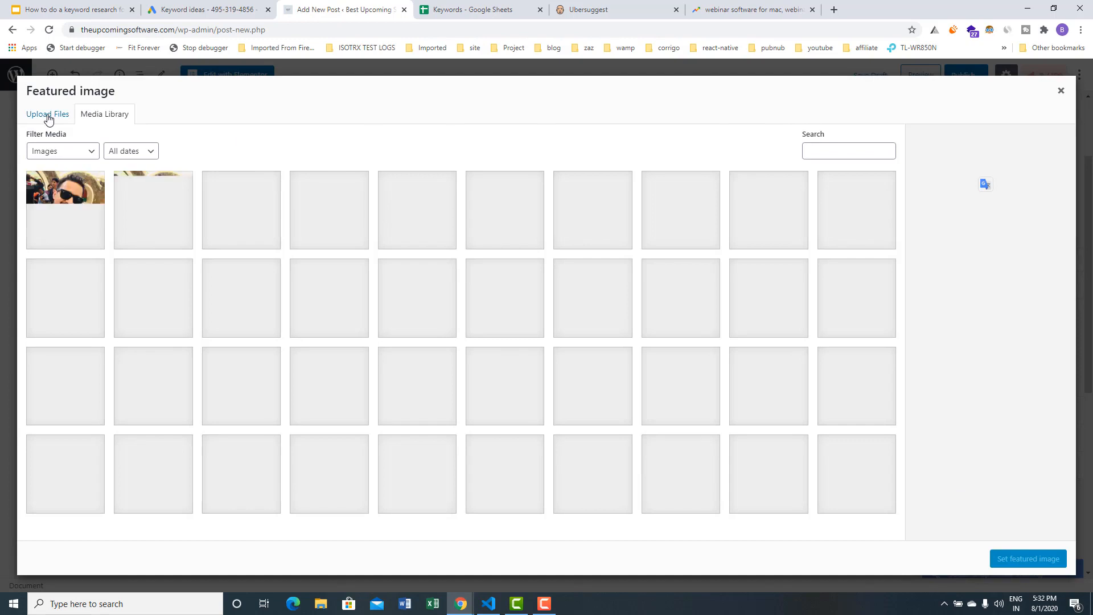
{"action": "left_click", "coordinate": [46, 114]}
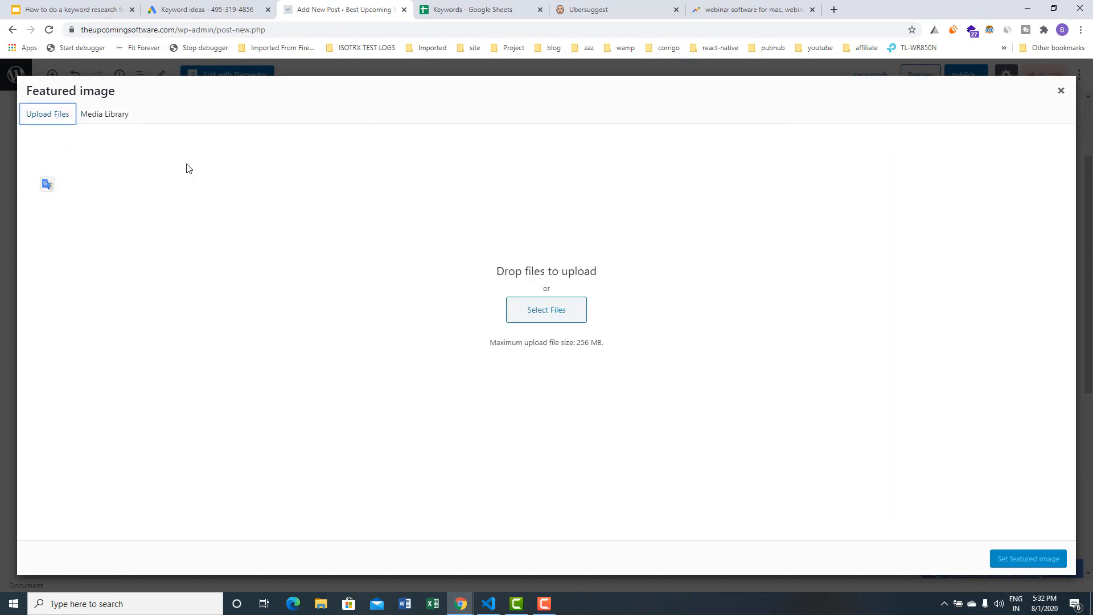
{"action": "key", "text": "Escape"}
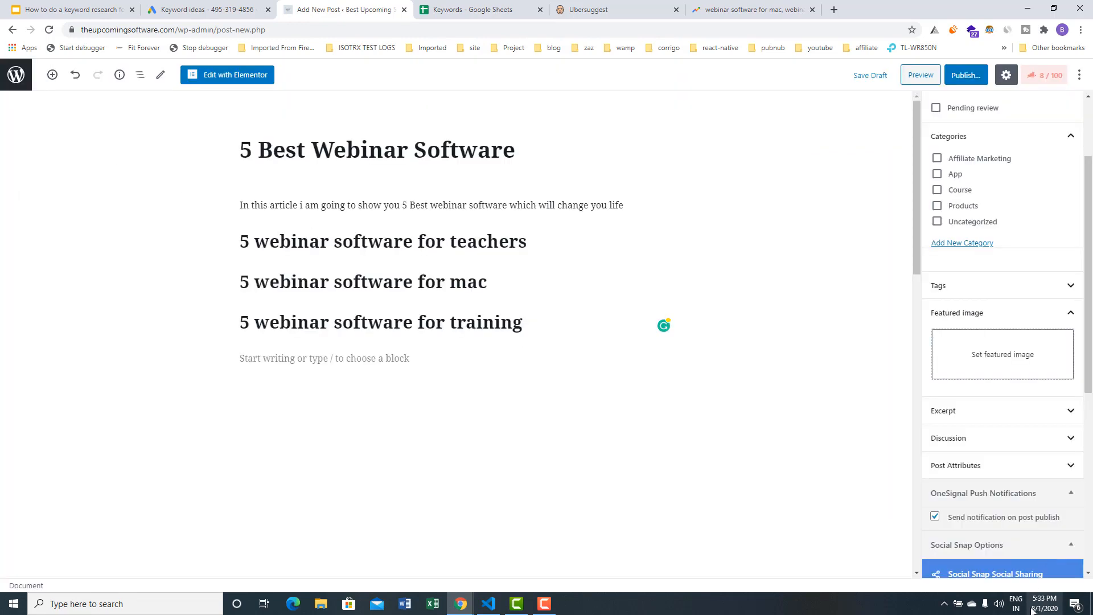
{"action": "left_click", "coordinate": [544, 604]}
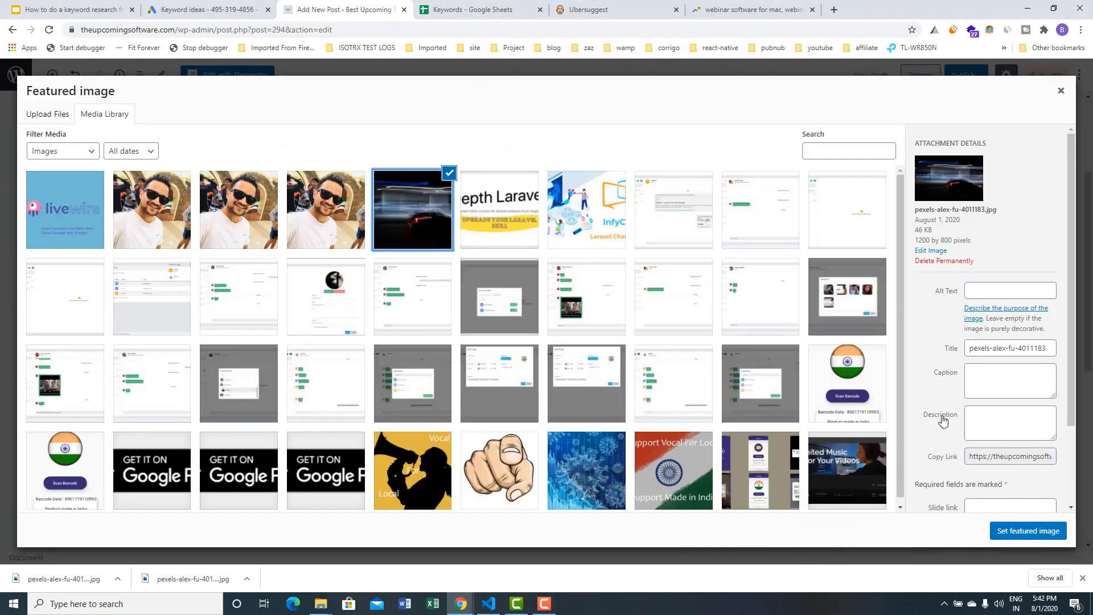
- Set the alt text of the selected featured image to "5 Best Webinar Software"
{"action": "triple_click", "coordinate": [986, 349]}
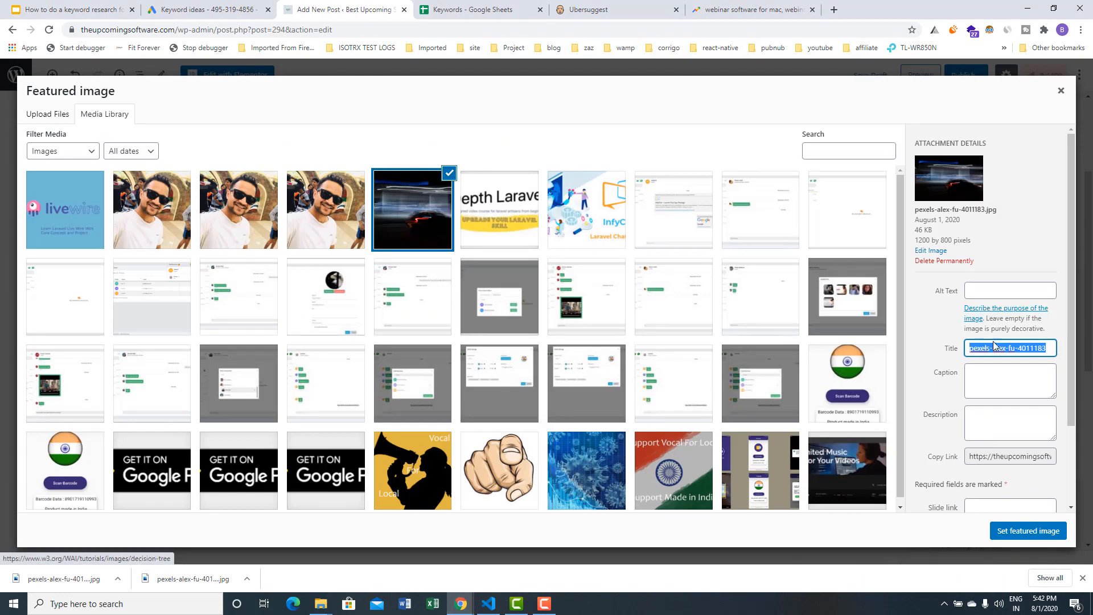
{"action": "left_click", "coordinate": [987, 289]}
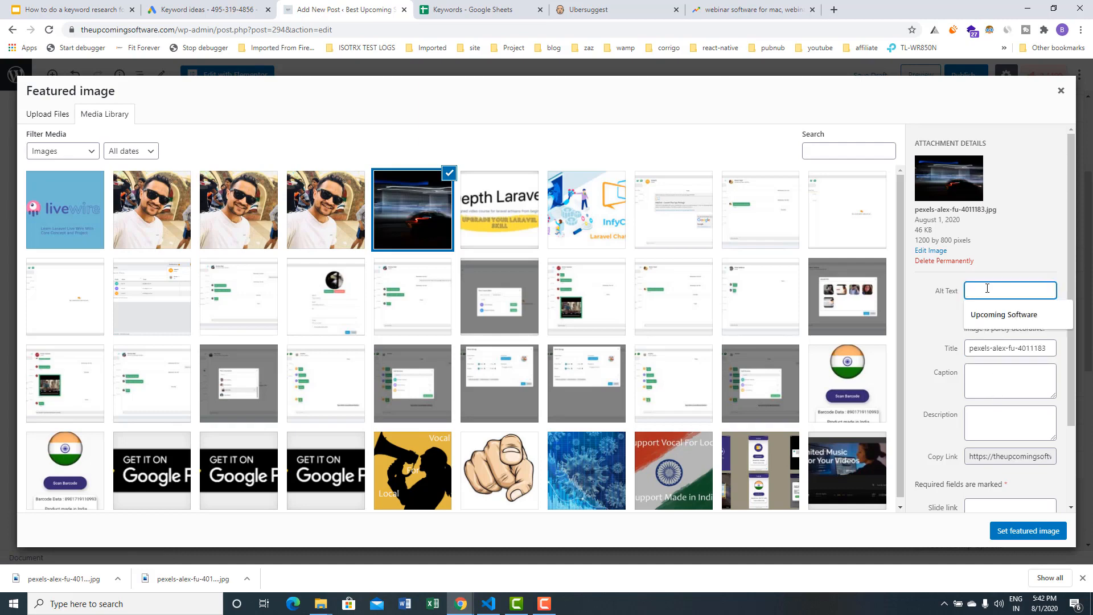
{"action": "type", "text": "5"}
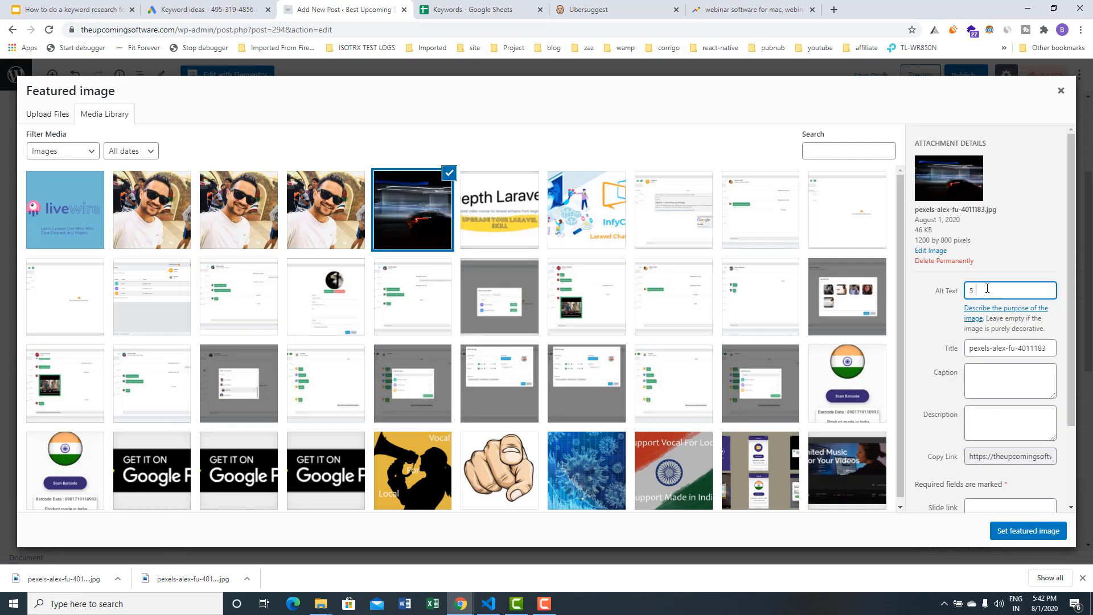
{"action": "type", "text": "Best Webinar SOoftware"}
- Reuse the alt text "5 Best Webinar Software" as the image's title and description, and set it as the featured image
{"action": "triple_click", "coordinate": [975, 292]}
{"action": "triple_click", "coordinate": [996, 346]}
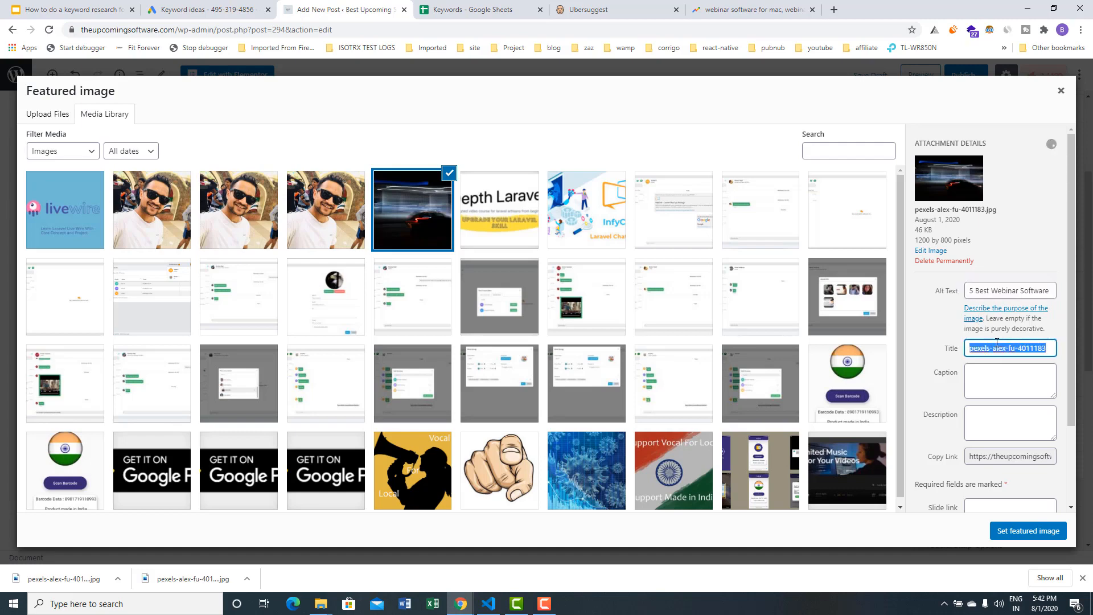
{"action": "key", "text": "ctrl+v"}
{"action": "left_click", "coordinate": [1013, 425]}
{"action": "key", "text": "ctrl+v"}
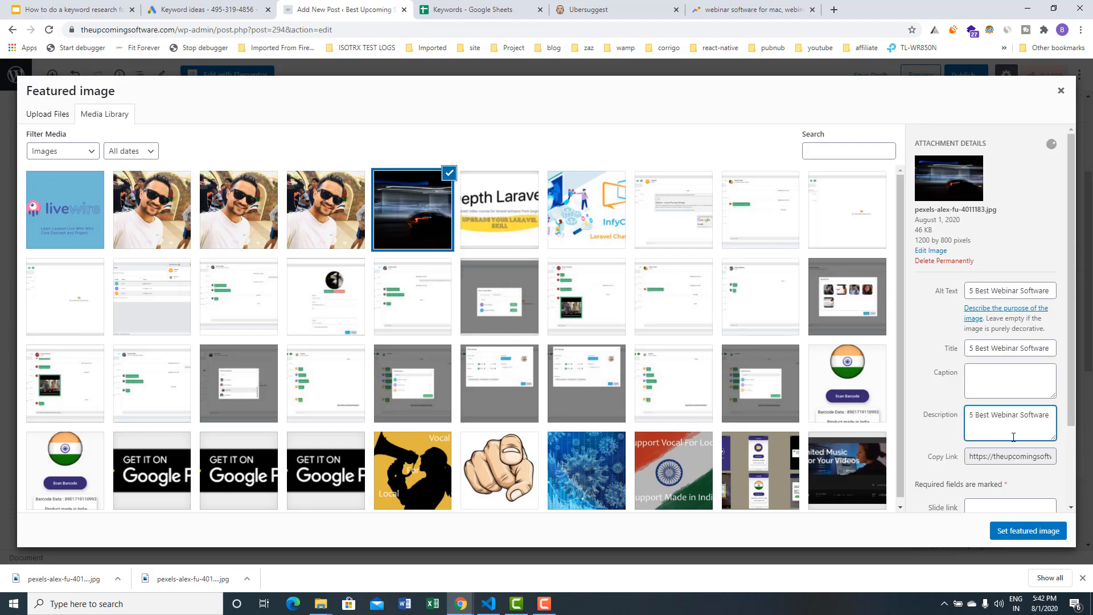
{"action": "left_click", "coordinate": [1028, 530]}
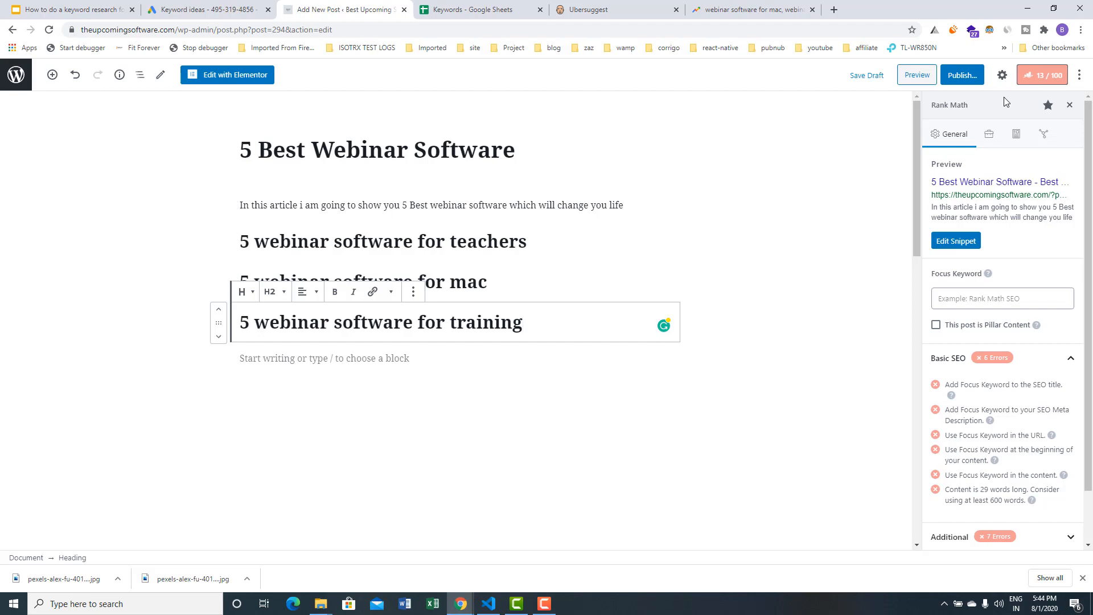
- Open the post's Rank Math snippet for editing, ready at its description
{"action": "left_click", "coordinate": [955, 242]}
{"action": "left_click", "coordinate": [487, 442]}
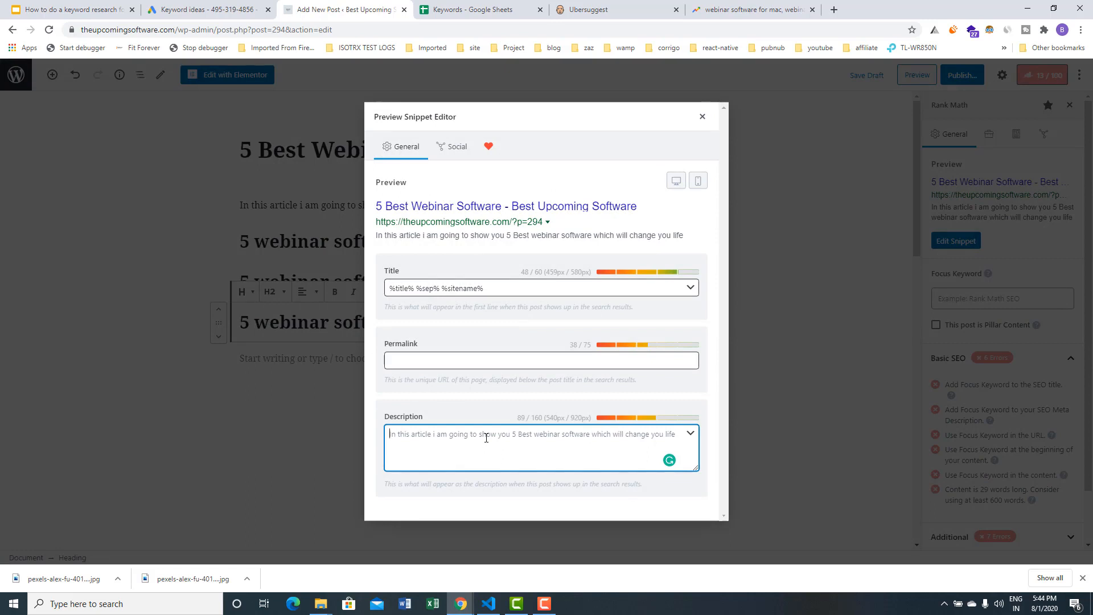
{"action": "type", "text": "B"}
{"action": "key", "text": "BackSpace"}
{"action": "type", "text": "Best"}
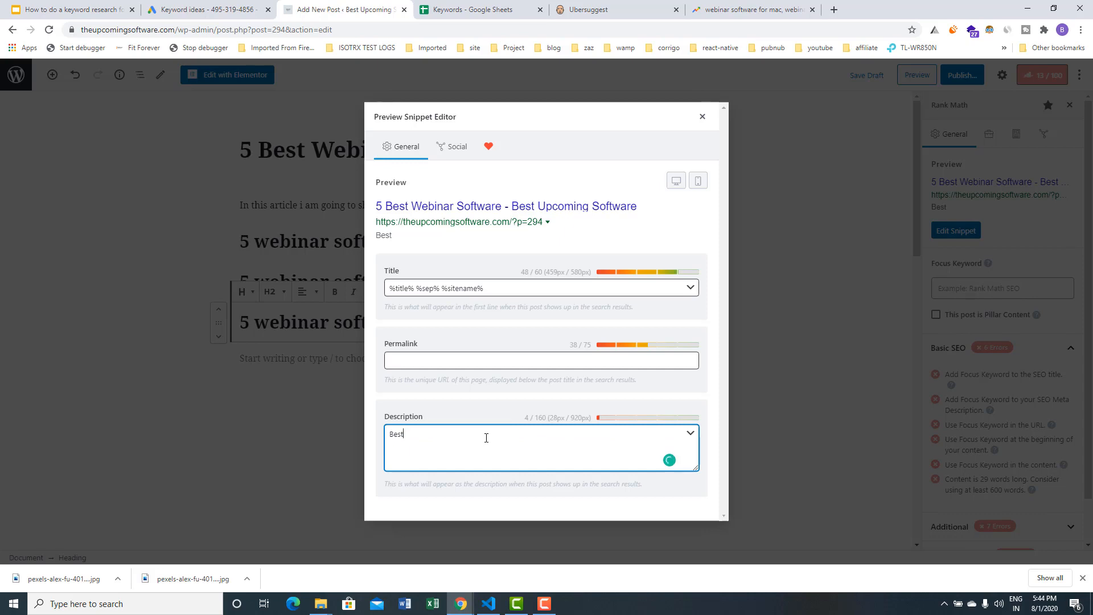
{"action": "key", "text": "ctrl+a"}
{"action": "key", "text": "BackSpace"}
{"action": "type", "text": "In this article i am going to show you 5 Best webinar software which will change you life"}
{"action": "left_click", "coordinate": [549, 608]}
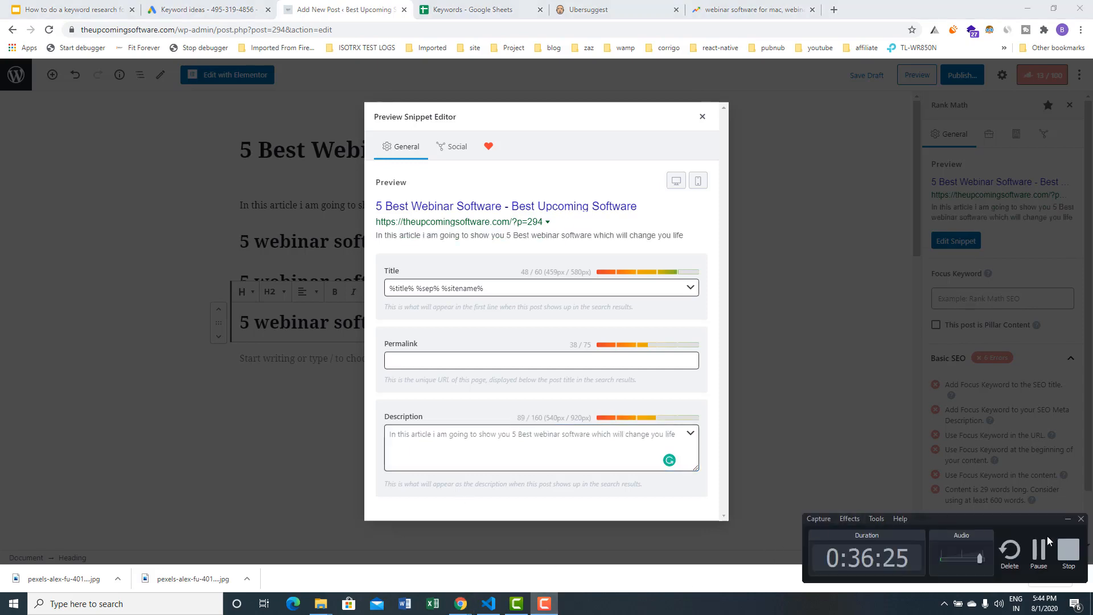
{"action": "left_click", "coordinate": [1040, 551]}
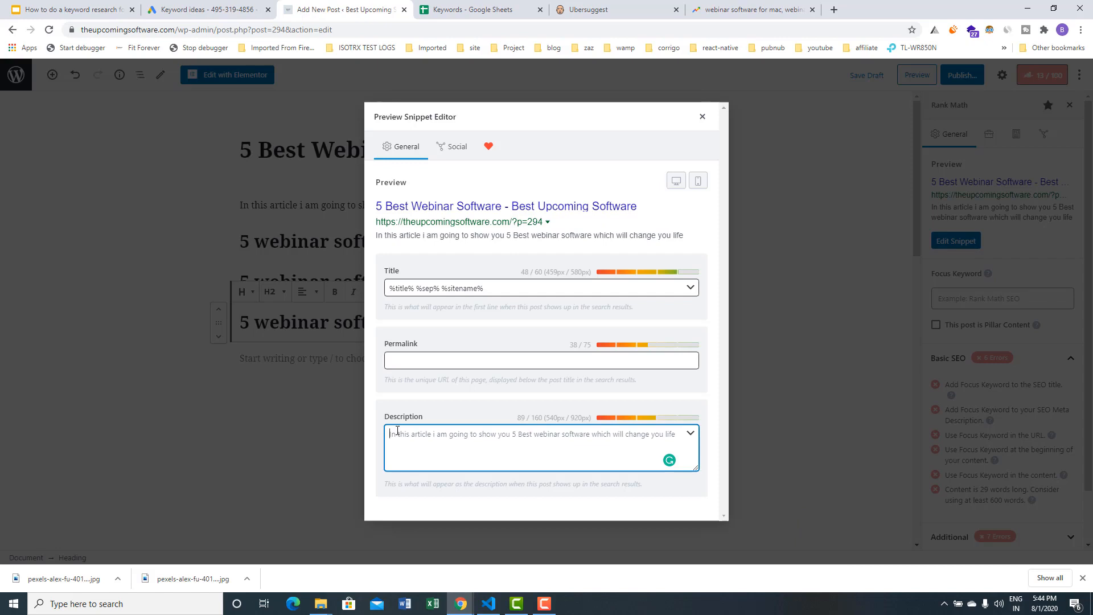
- Write "5 Best Webinar Software" as the snippet's description and close the snippet editor
{"action": "type", "text": "sda"}
{"action": "key", "text": "BackSpace"}
{"action": "key", "text": "BackSpace"}
{"action": "key", "text": "BackSpace"}
{"action": "type", "text": "5B"}
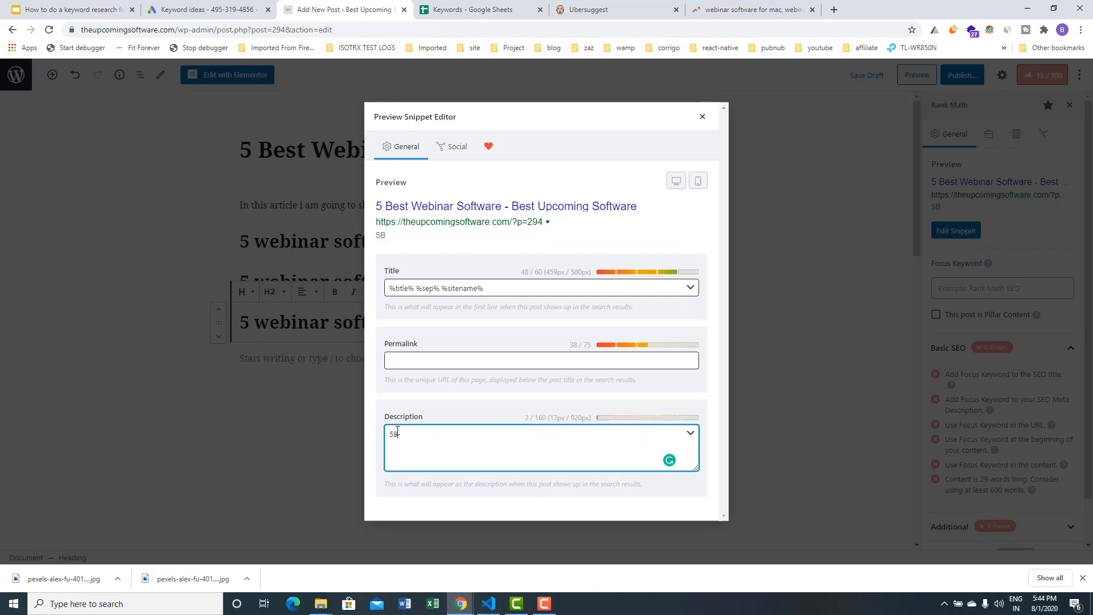
{"action": "key", "text": "BackSpace"}
{"action": "type", "text": "Best Webinar SO"}
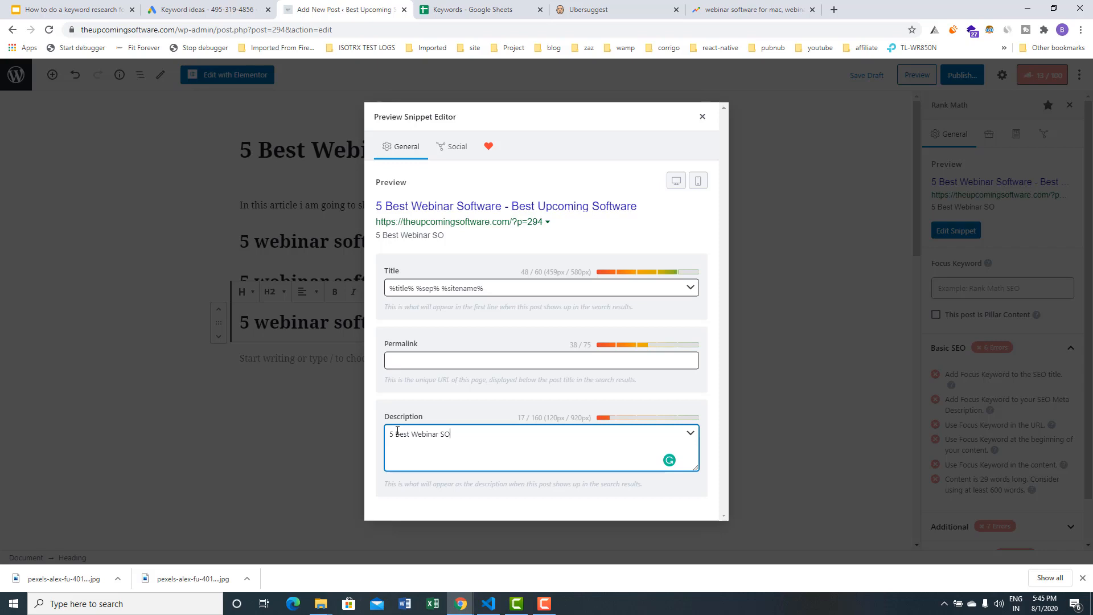
{"action": "key", "text": "BackSpace"}
{"action": "type", "text": "oftware"}
{"action": "left_click", "coordinate": [703, 116]}
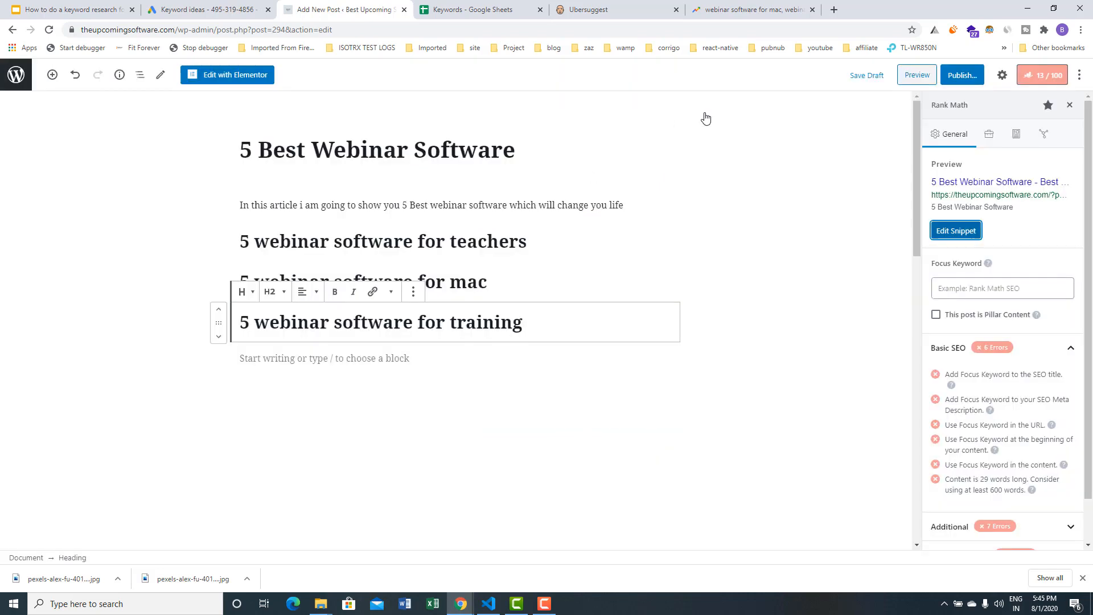
{"action": "triple_click", "coordinate": [279, 158]}
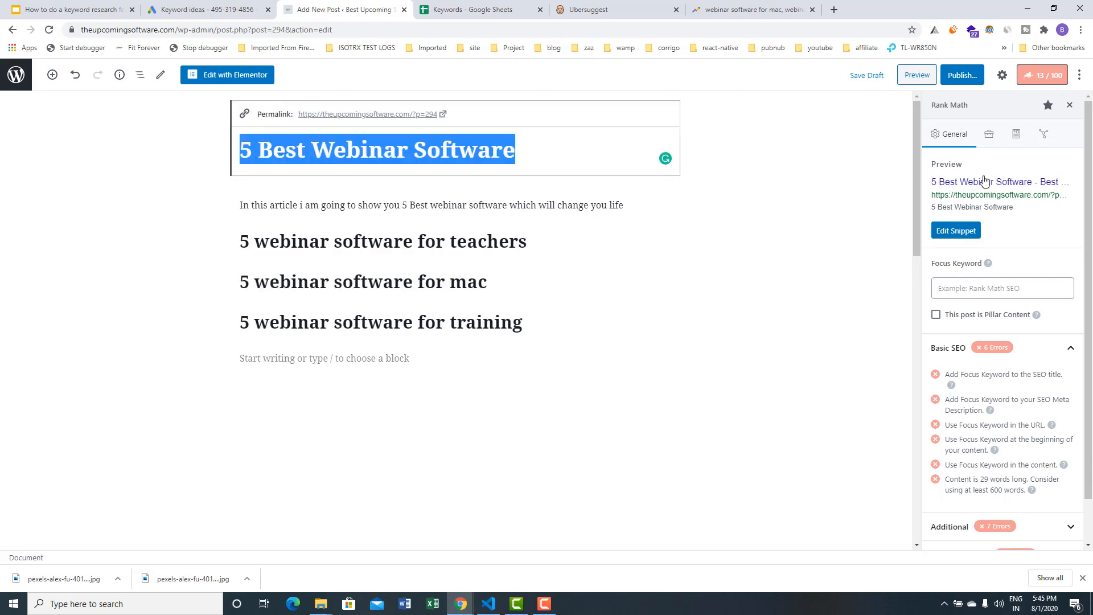
{"action": "left_click", "coordinate": [1002, 74]}
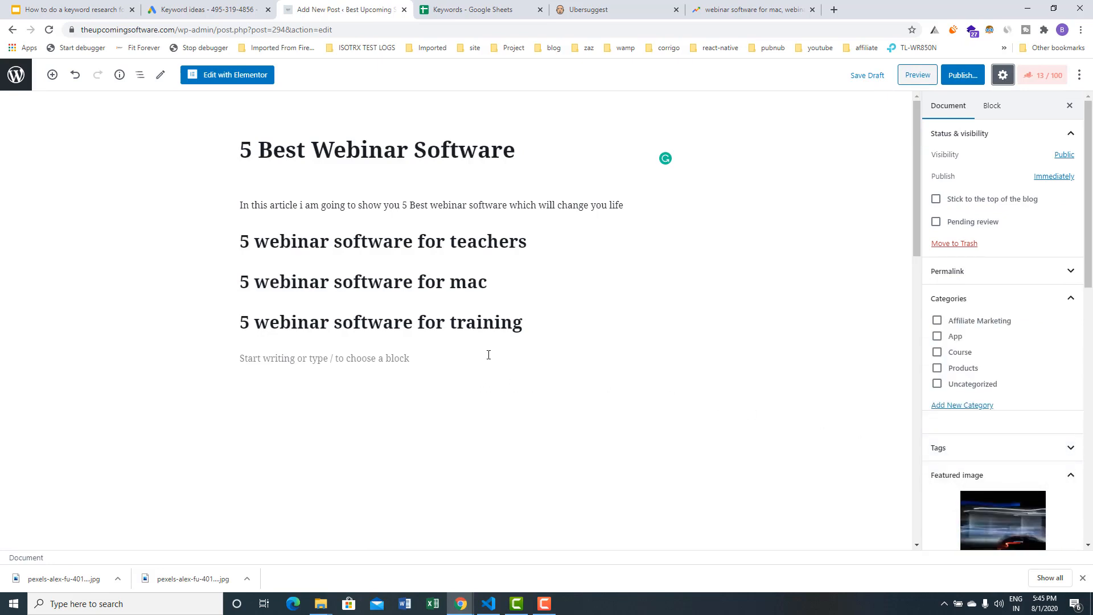
{"action": "left_click", "coordinate": [1039, 75]}
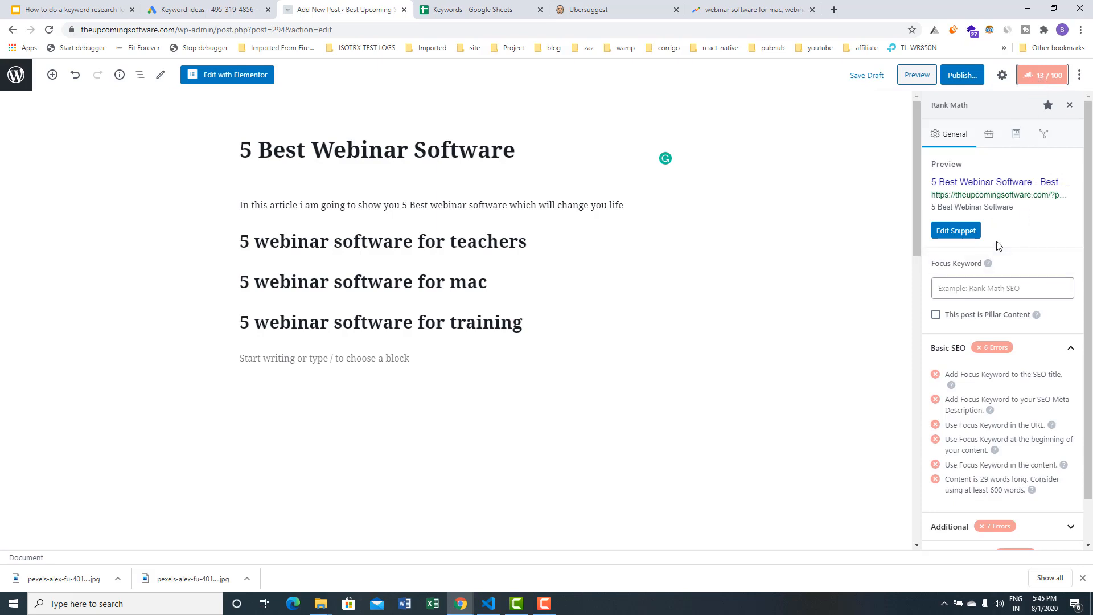